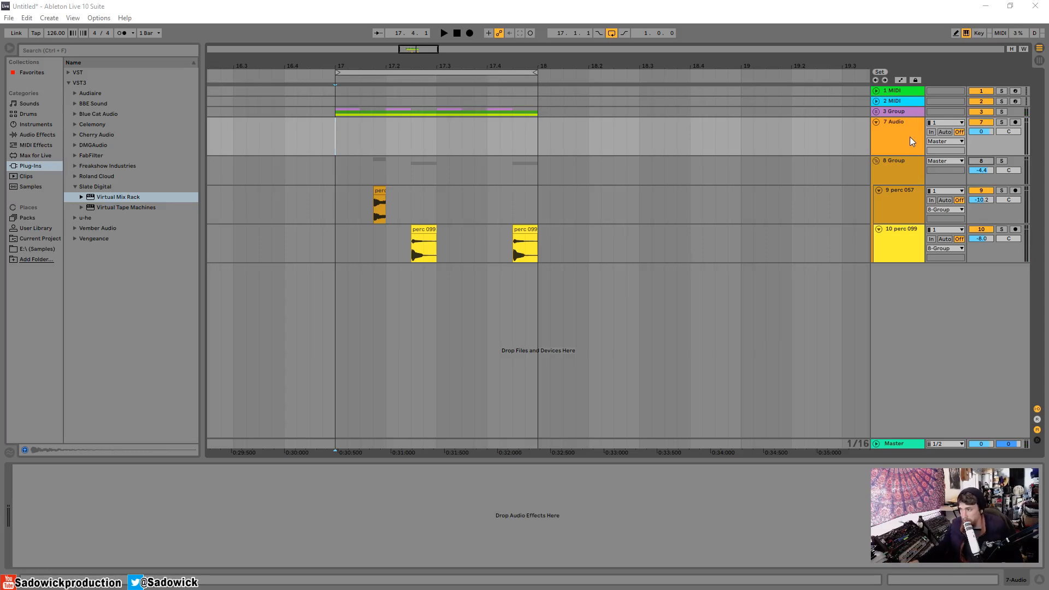
- Solo the 3 Group track and play the loop to hear it on its own
left_click(889, 112)
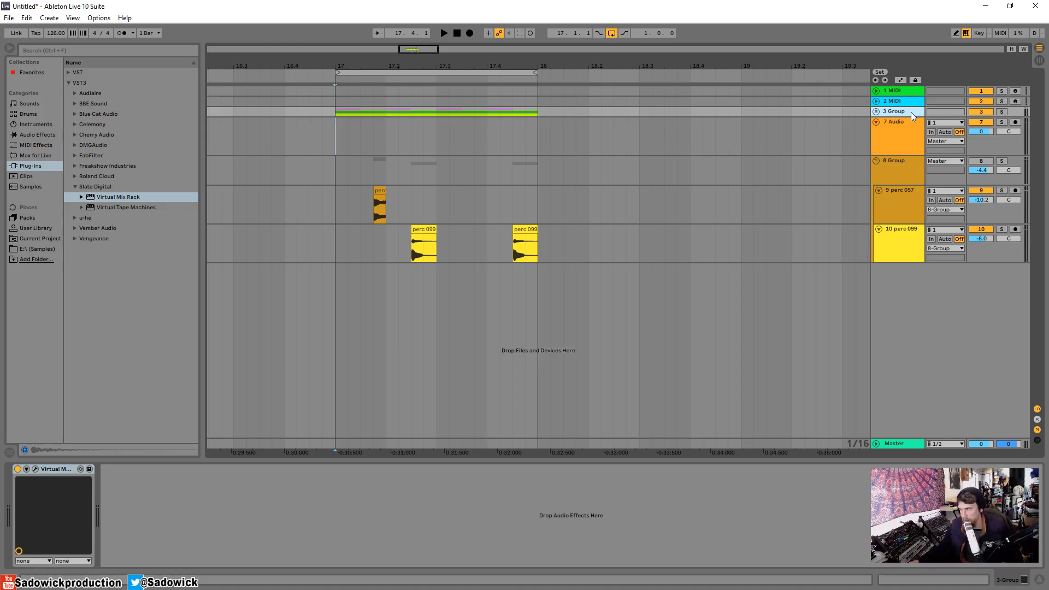
left_click(1001, 111)
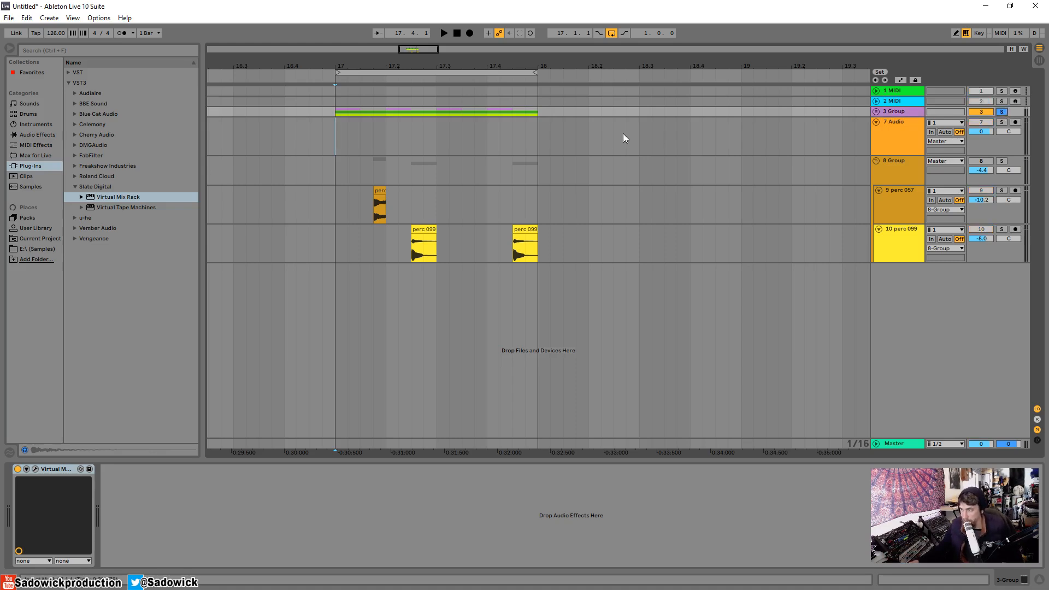
key("space")
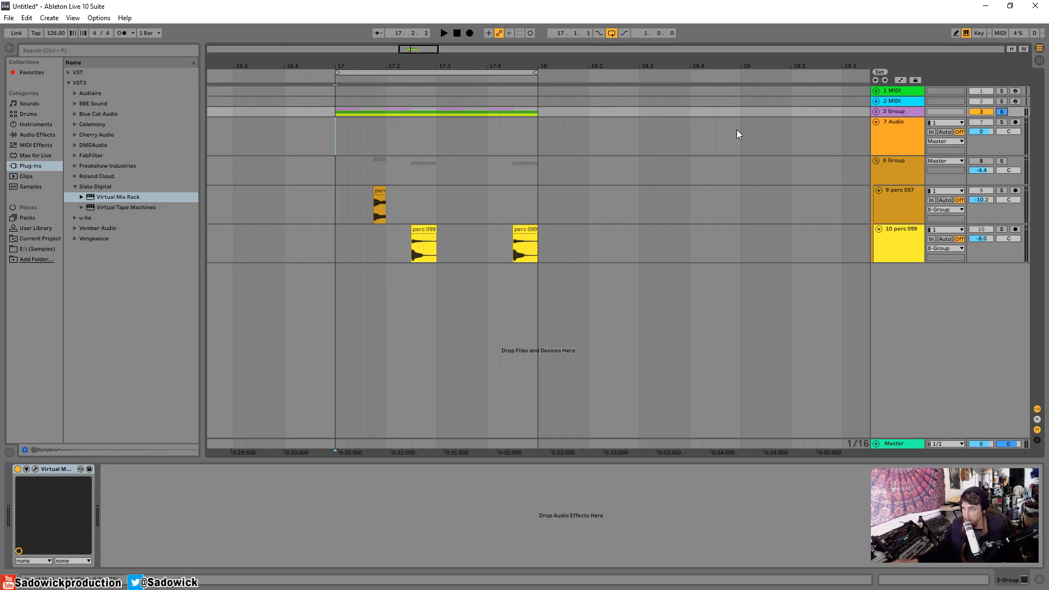
left_click(913, 111)
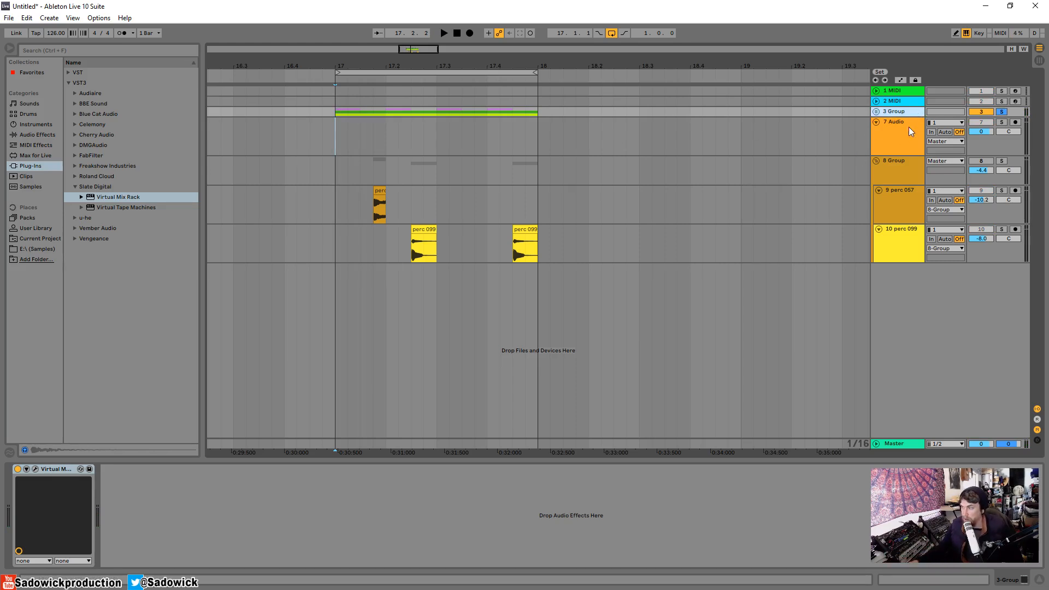
- Solo the 8 Group track and slightly reduce the height of the 7 Audio track
left_click(901, 159)
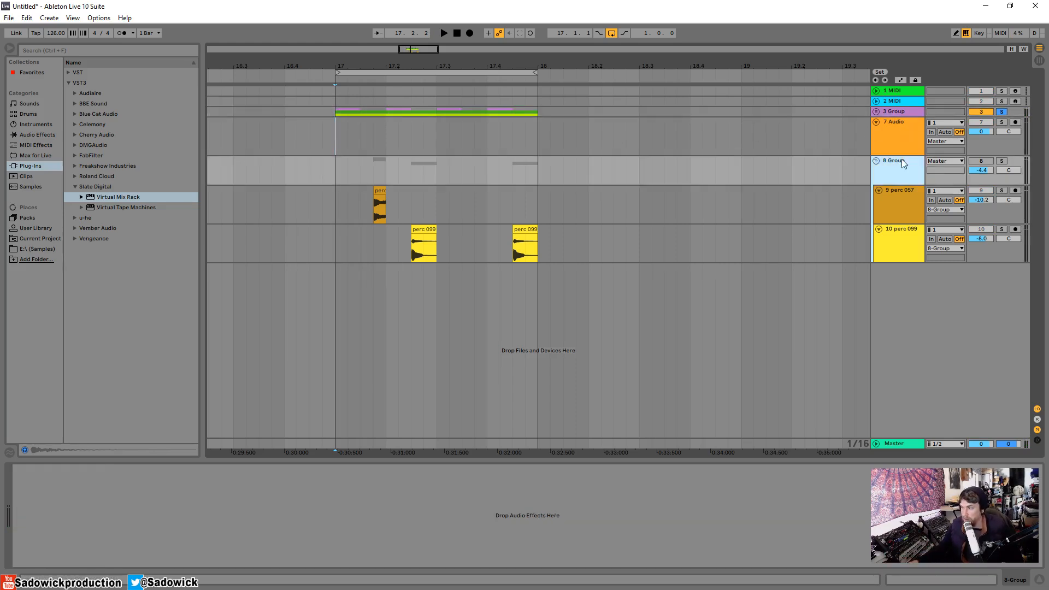
left_click(1002, 161)
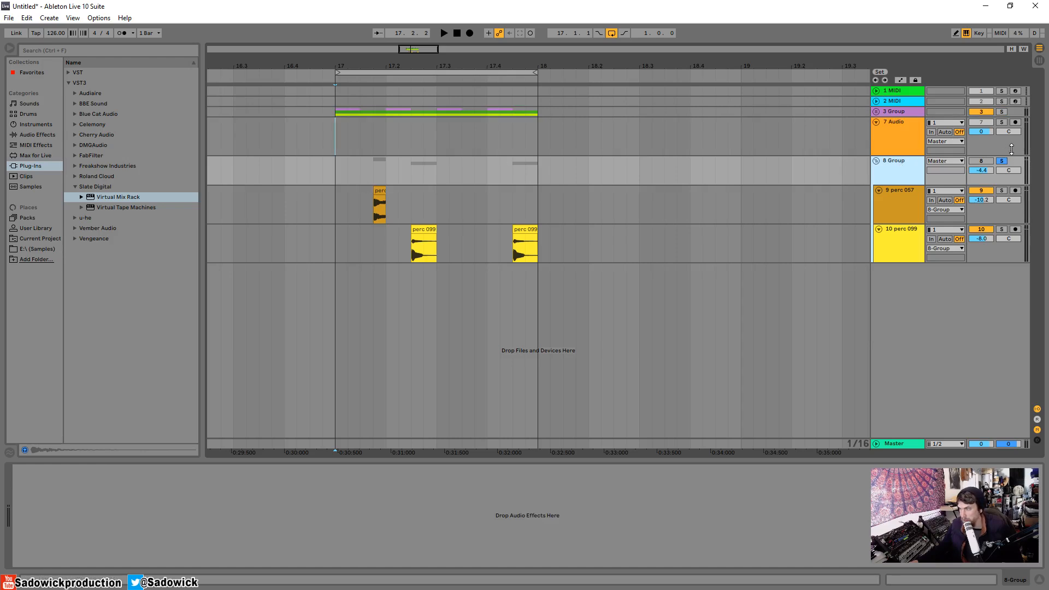
left_click_drag(1009, 155, 1012, 143)
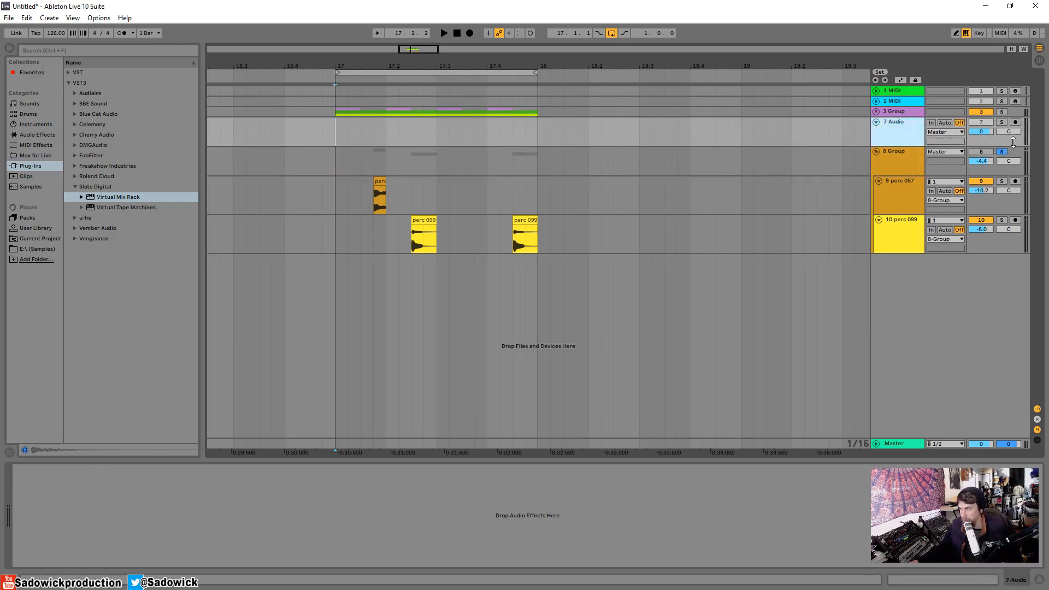
- Solo 3 Group in place of 8 Group and play the loop from bar 17
left_click(896, 112)
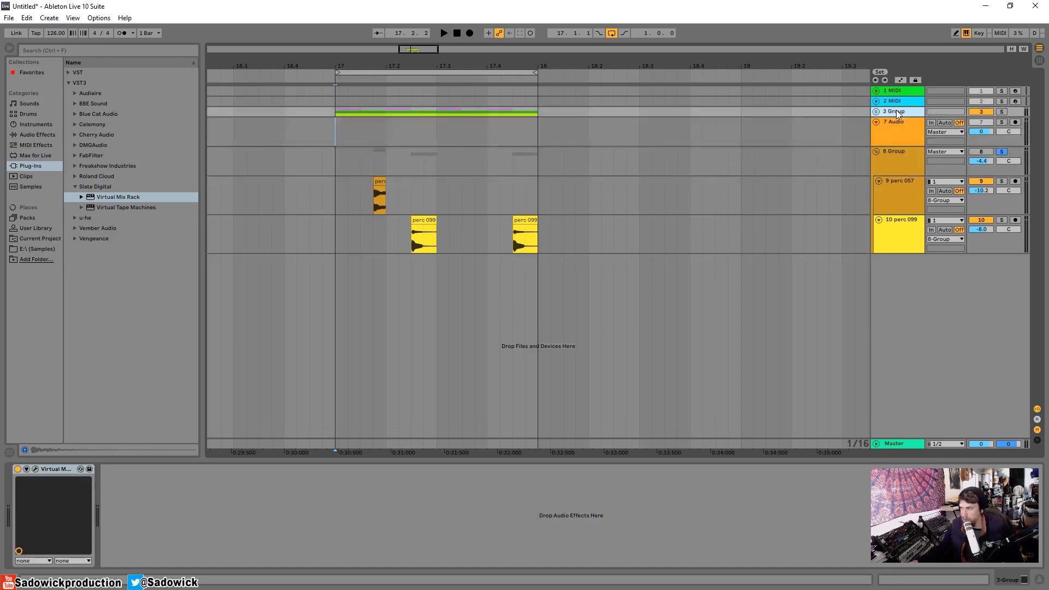
left_click(1002, 112)
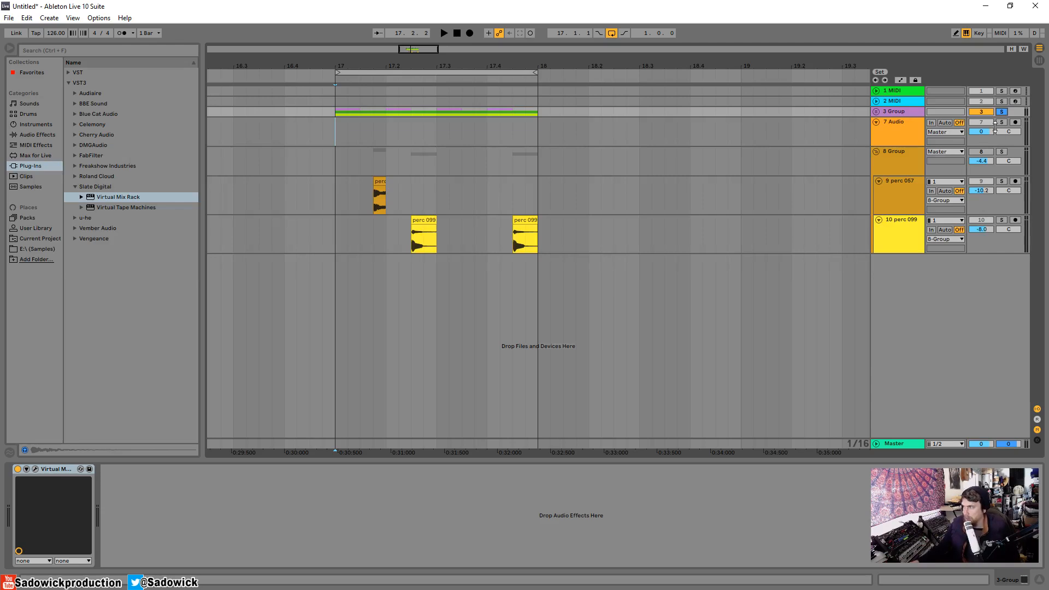
left_click(890, 107)
left_click(337, 100)
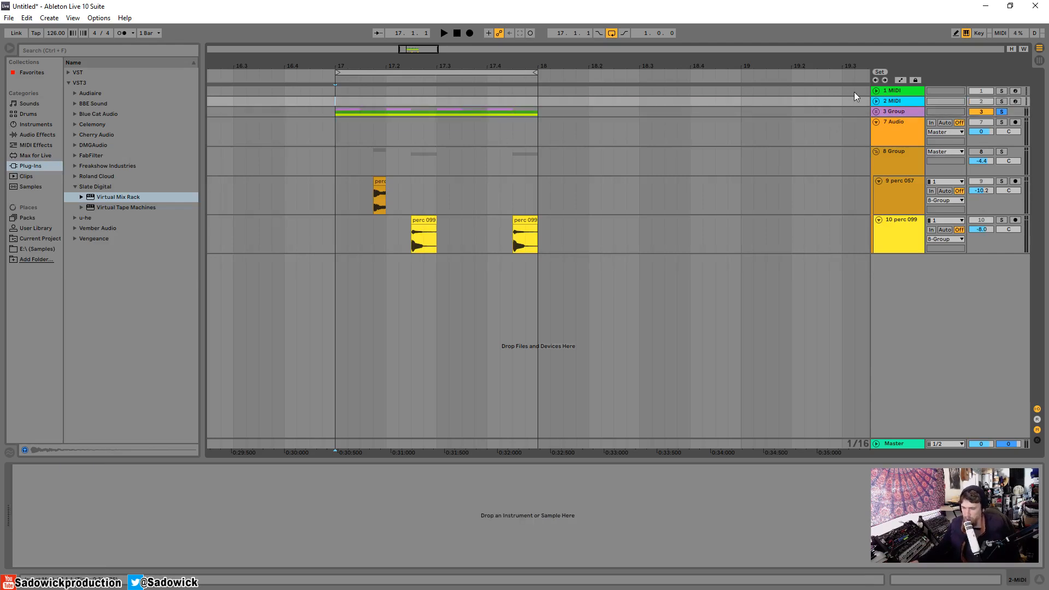
key("space")
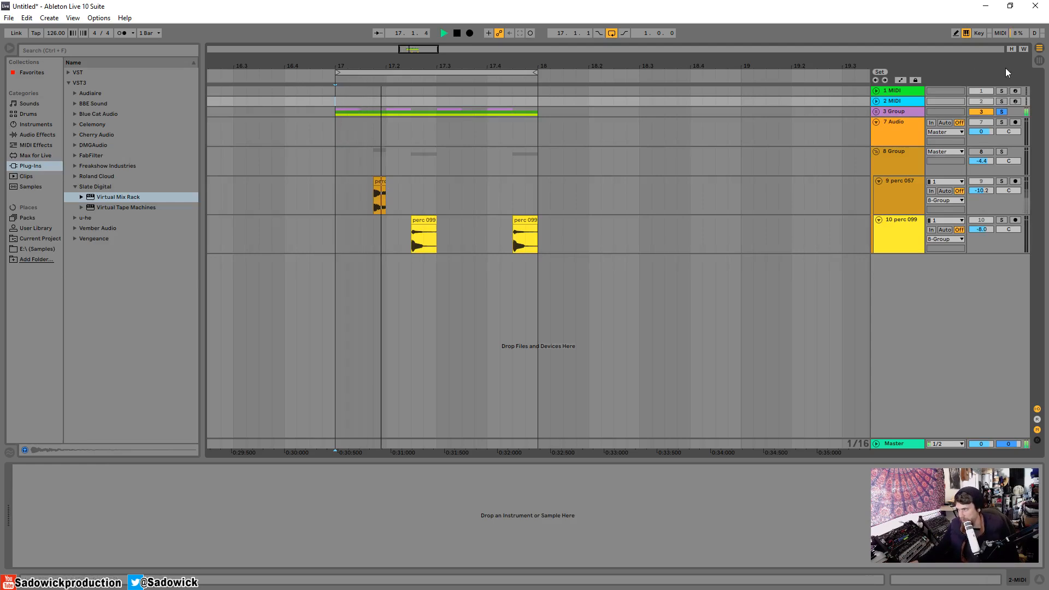
- Unsolo 3 Group, solo 8 Group and play its percussion clips alone
left_click(1001, 111)
left_click(896, 154)
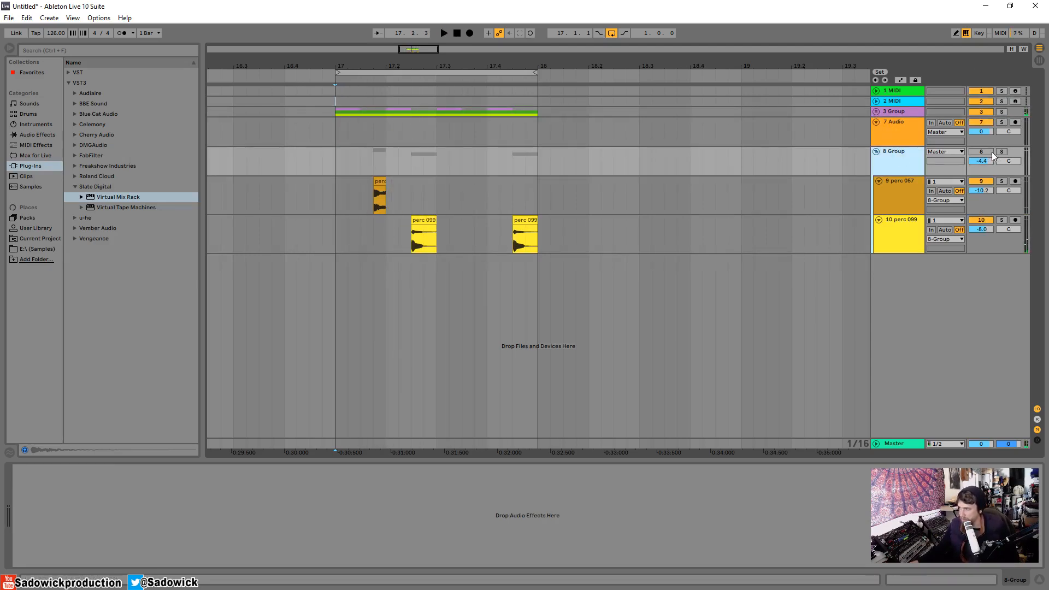
left_click(1001, 152)
key("space")
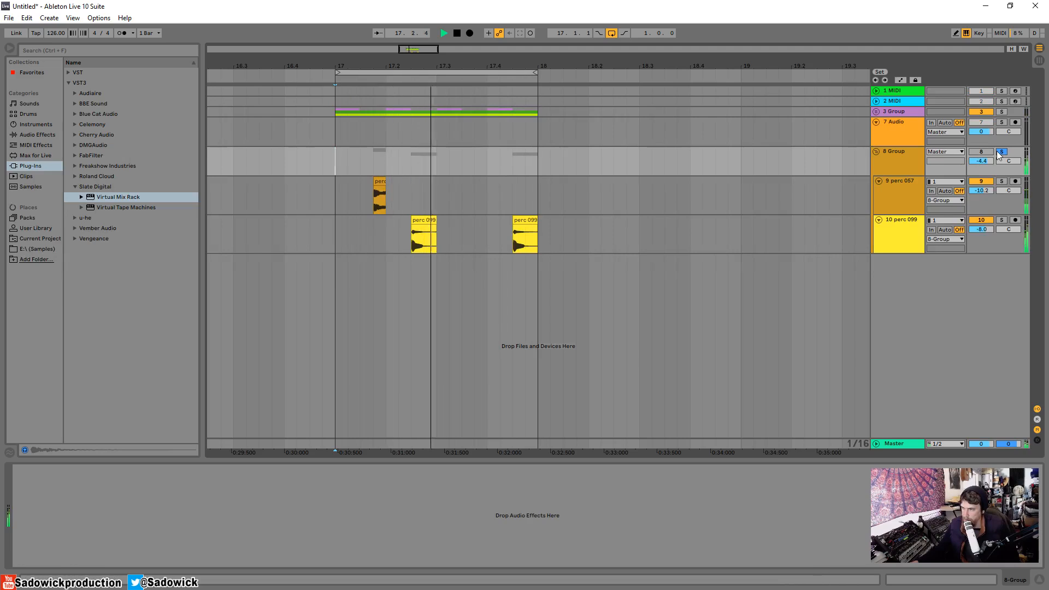
key("space")
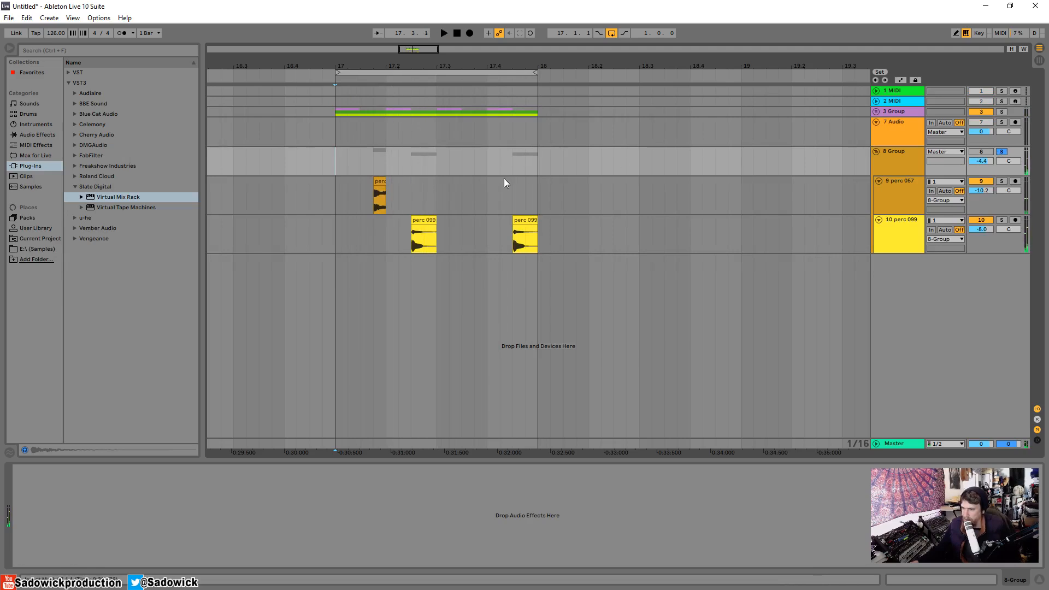
- Unsolo 8 Group with its track activated, and play all tracks together from bar 17
left_click(1001, 151)
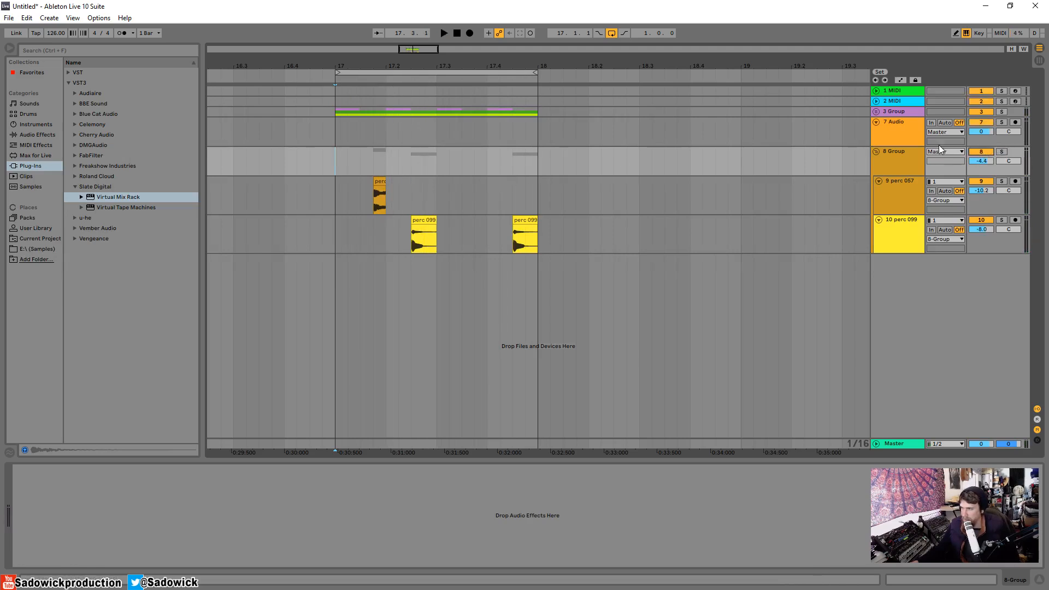
left_click(336, 131)
key("space")
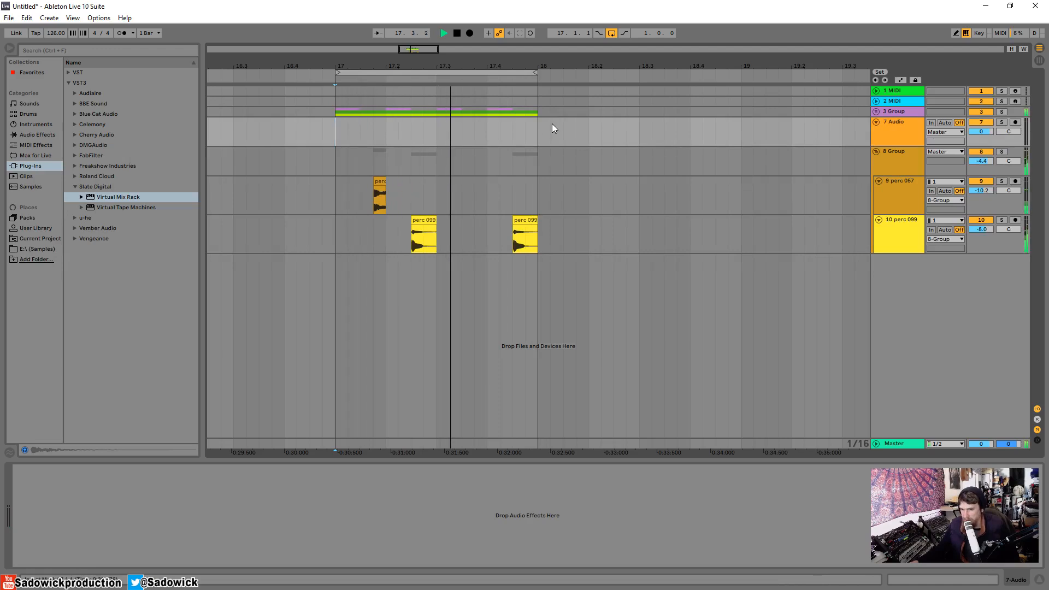
key("space")
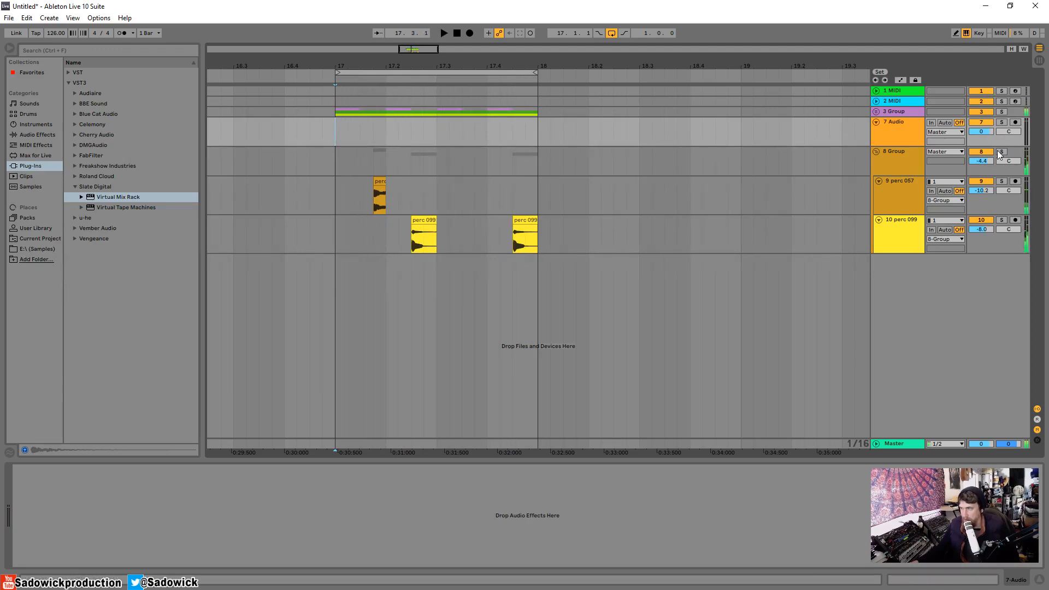
- Solo 8 Group and add the Reverb audio effect to it
left_click(903, 155)
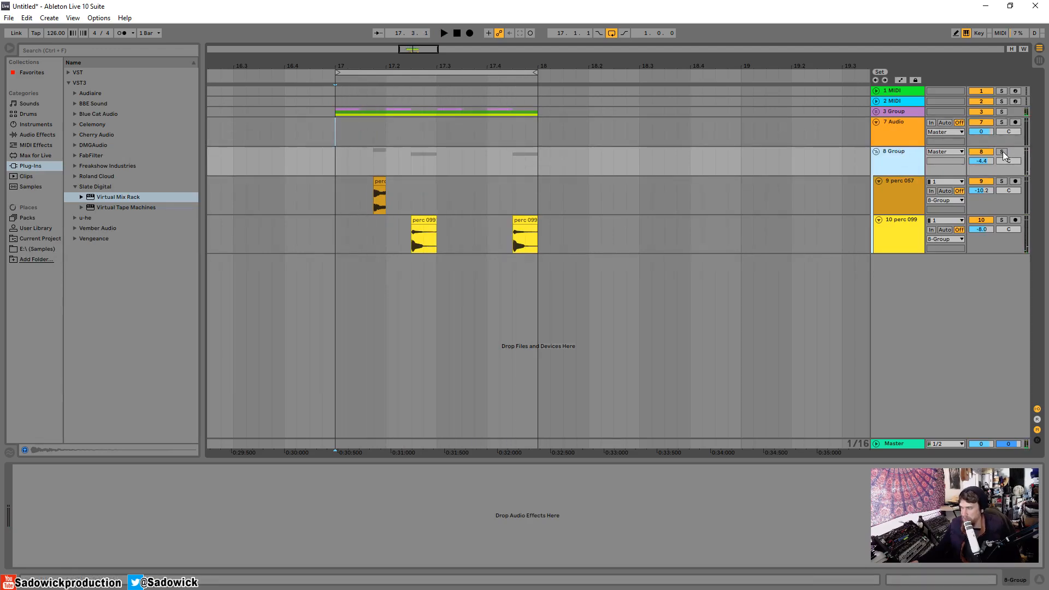
left_click(1001, 152)
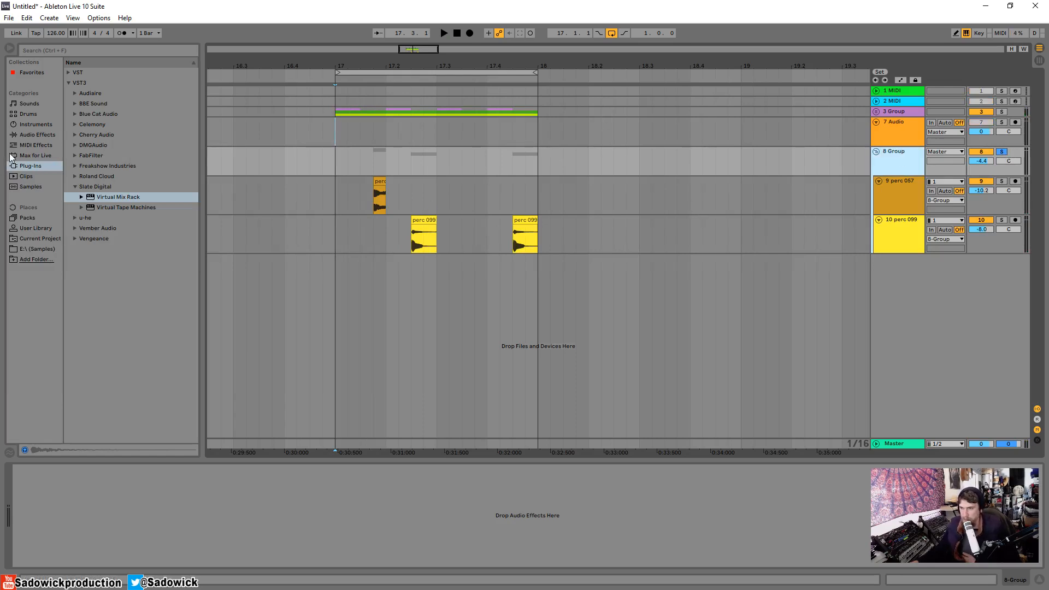
left_click(34, 134)
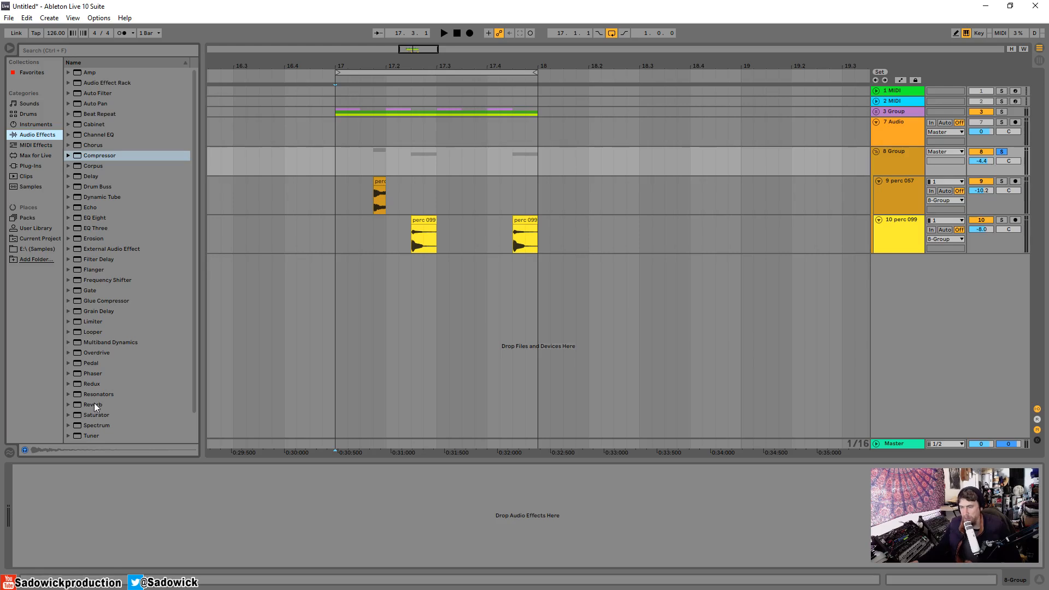
left_click_drag(94, 404, 87, 486)
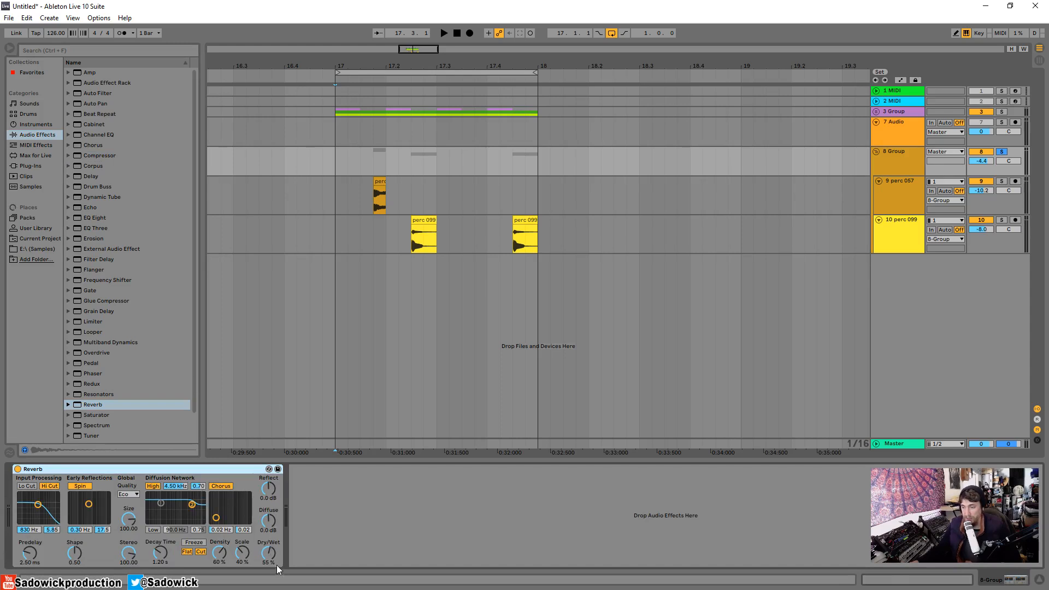
- Set the Reverb's Dry/Wet to 47% and Decay Time to 1.68 s, and disable Flat and Cut
left_click_drag(276, 565, 276, 573)
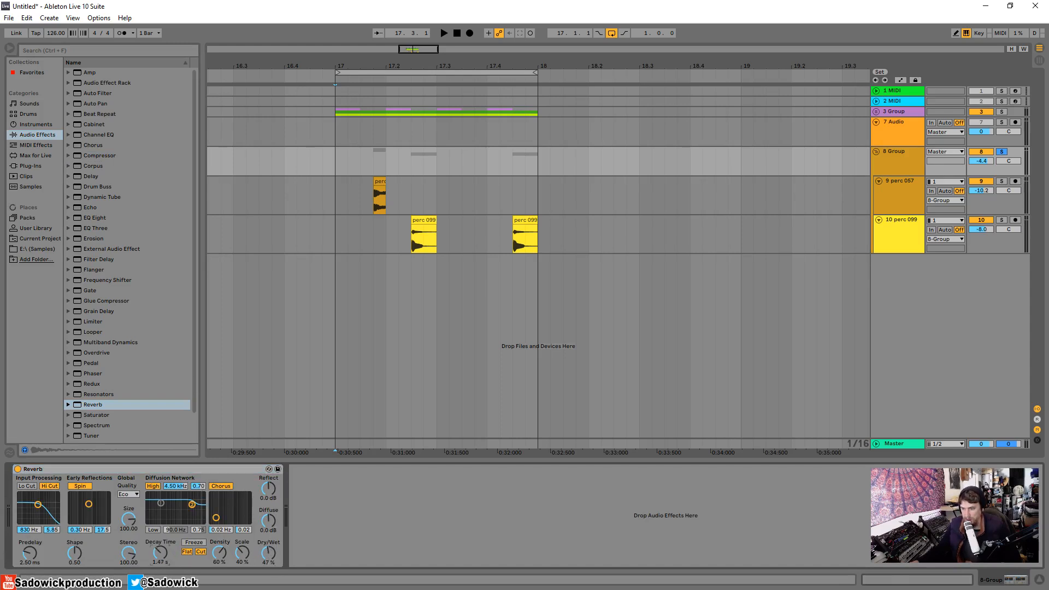
left_click(186, 552)
left_click(201, 551)
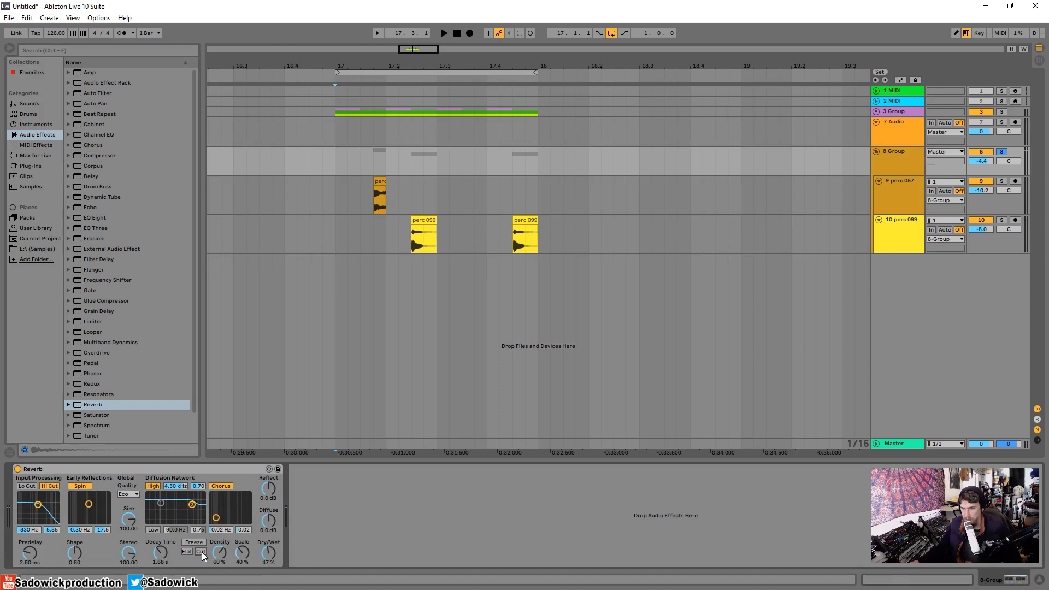
- Collapse the Reverb device and add a Compressor after it with a ratio of 3.82:1
double_click(107, 468)
left_click(106, 156)
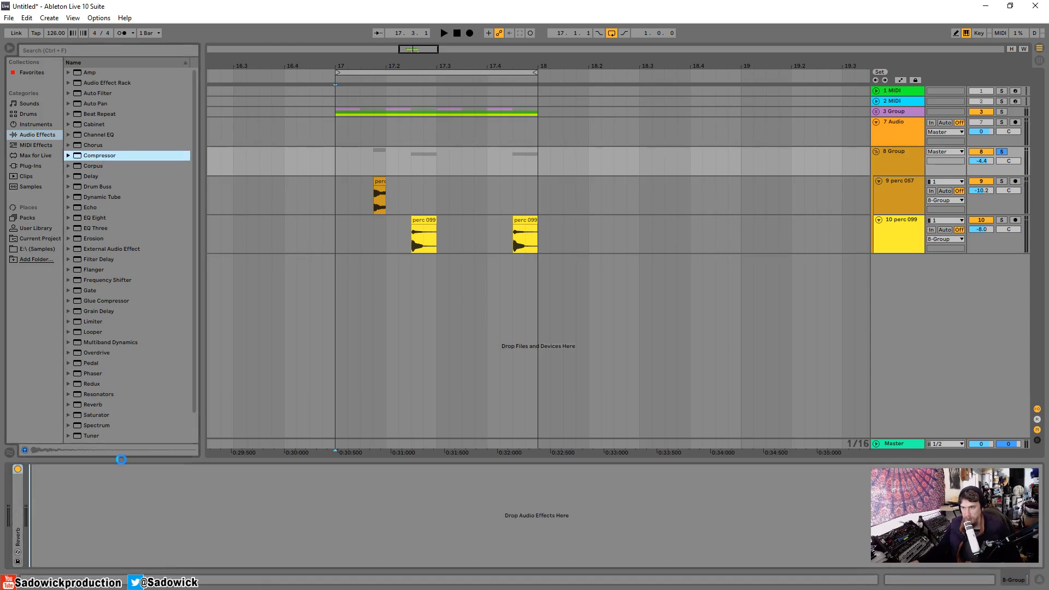
key("Return")
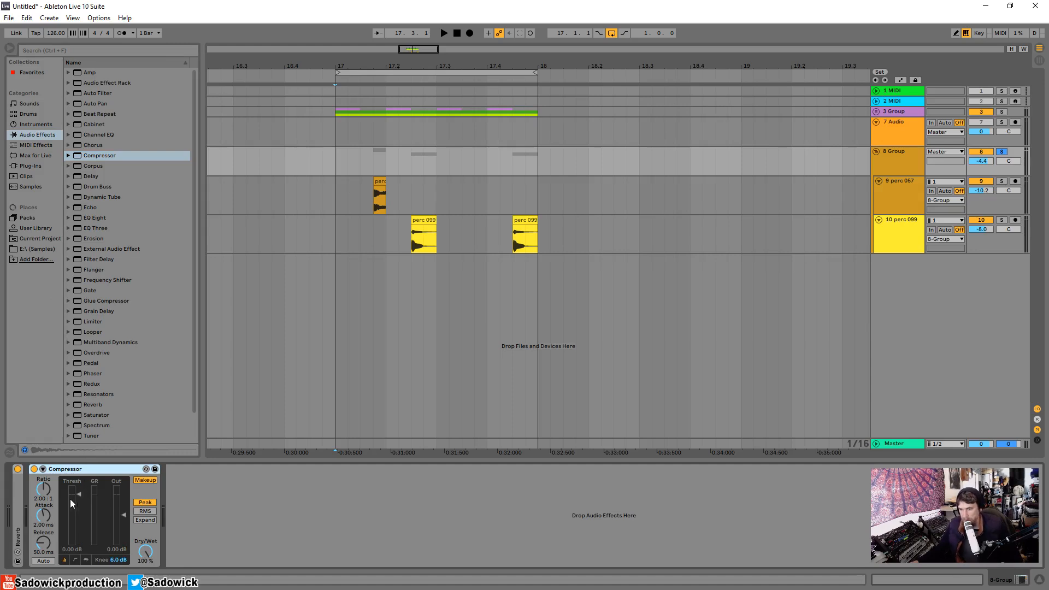
left_click_drag(51, 488, 50, 481)
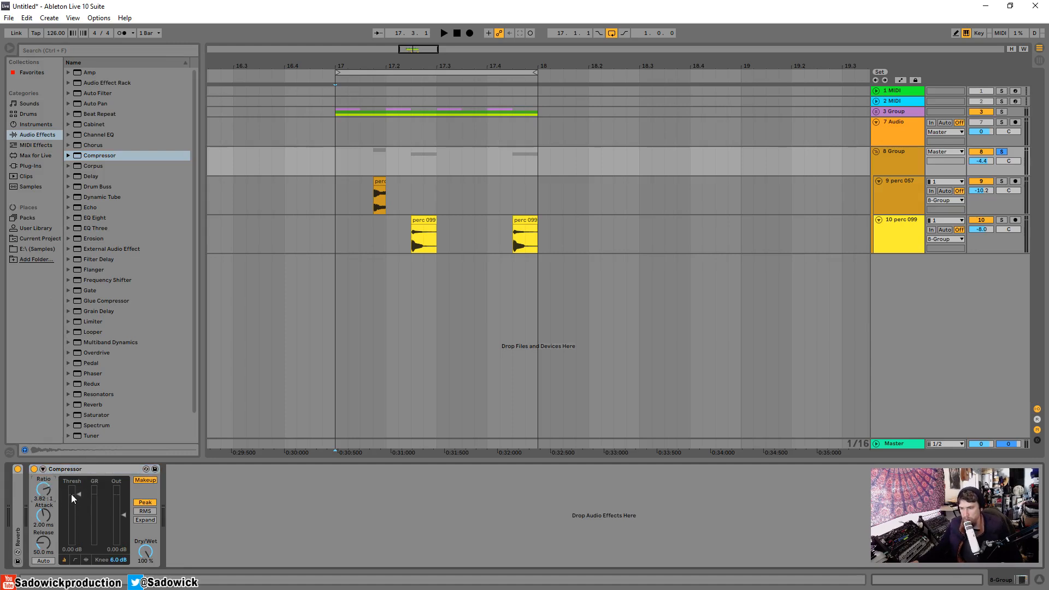
- Set the Compressor's threshold to -34.2 dB while the soloed group plays
key("space")
left_click_drag(79, 495, 79, 532)
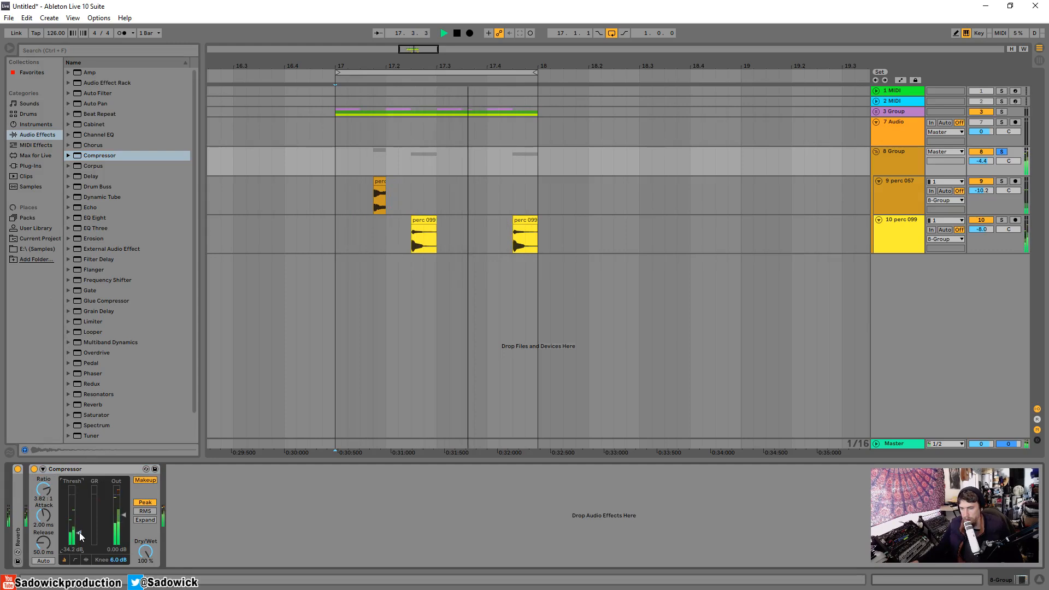
key("space")
- Try trimming the end of the perc 057 clip to about three quarters of a sixteenth note, auditioning it in the loop
left_click_drag(349, 66, 289, 335)
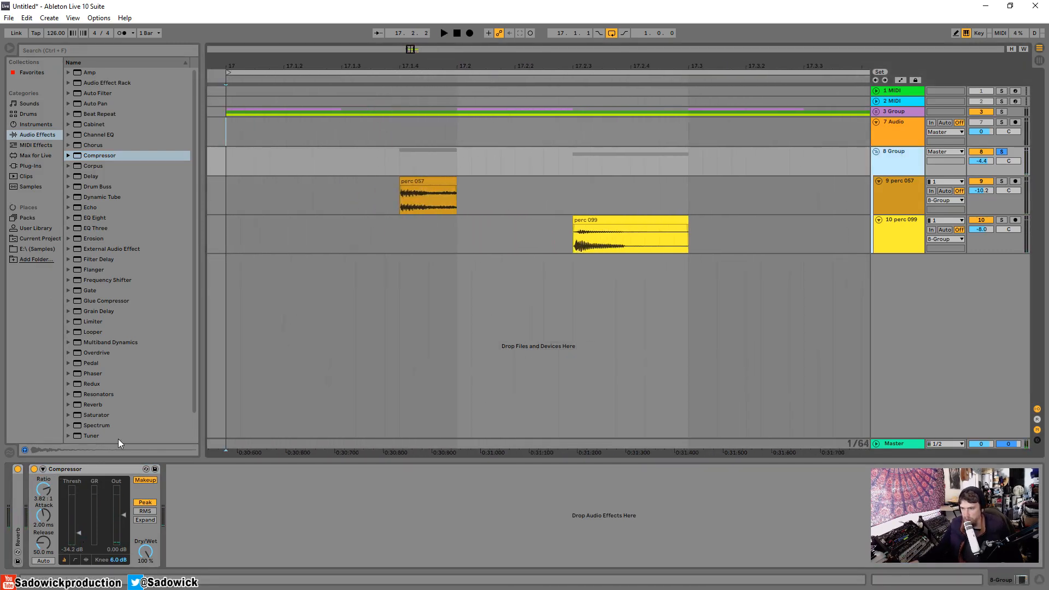
left_click_drag(457, 196, 428, 187)
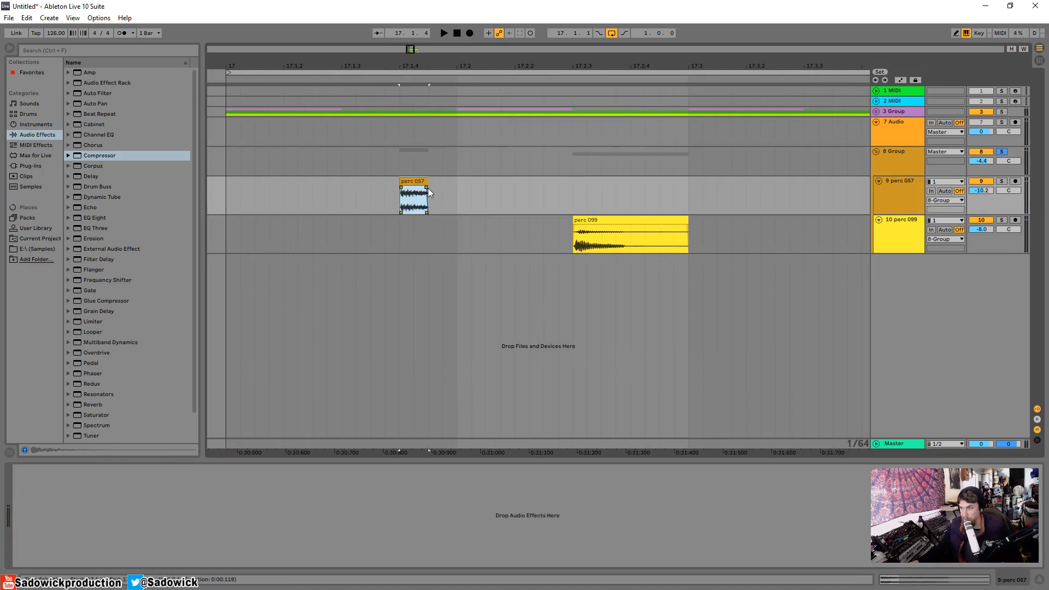
left_click(230, 192)
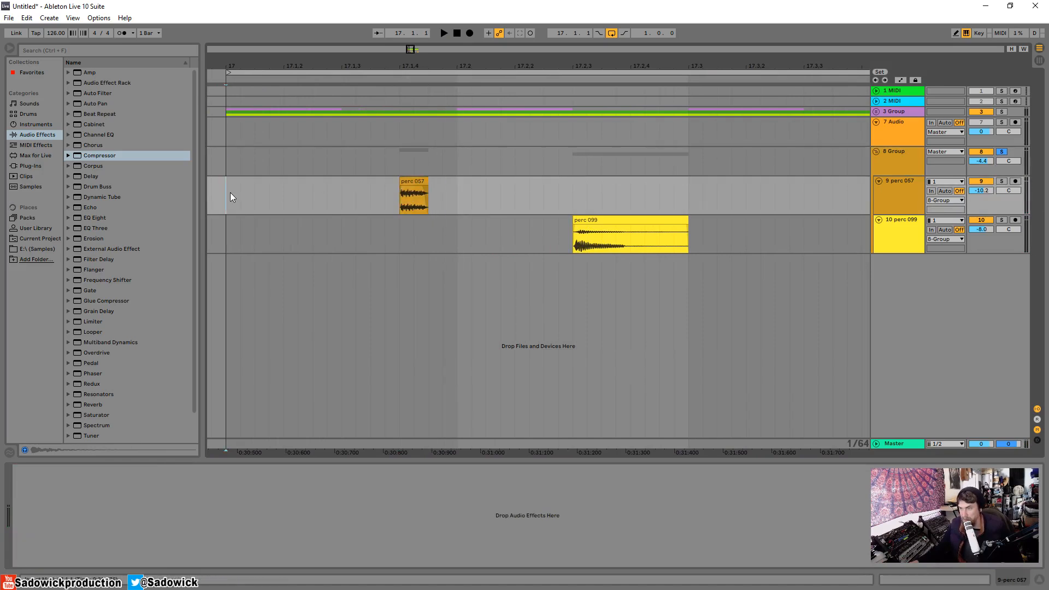
key("space")
left_click(428, 185)
mouse_move(433, 184)
left_mouse_down()
mouse_move(449, 185)
mouse_move(435, 185)
left_mouse_up()
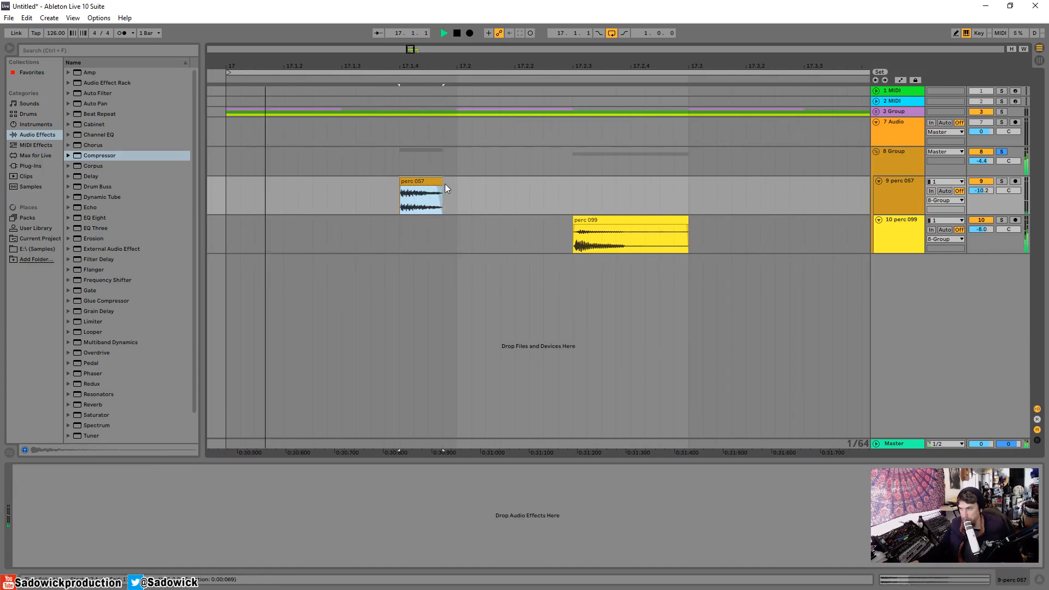
key("space")
- Unsolo 8 Group and extend the end of the perc 057 clip to beat 17.2 while all tracks play
left_click_drag(448, 67, 349, 22)
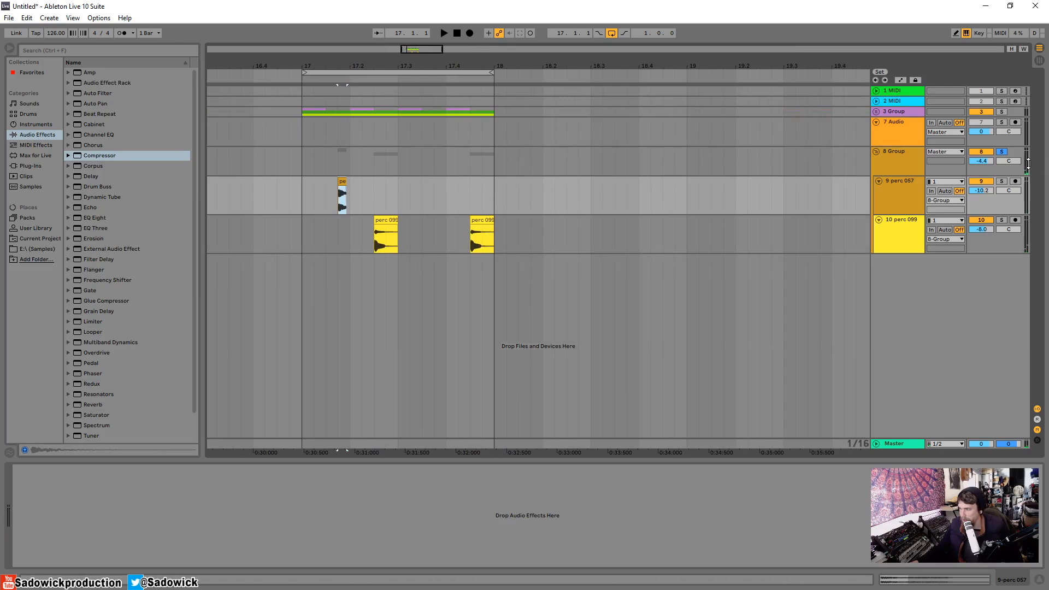
left_click(1001, 151)
key("space")
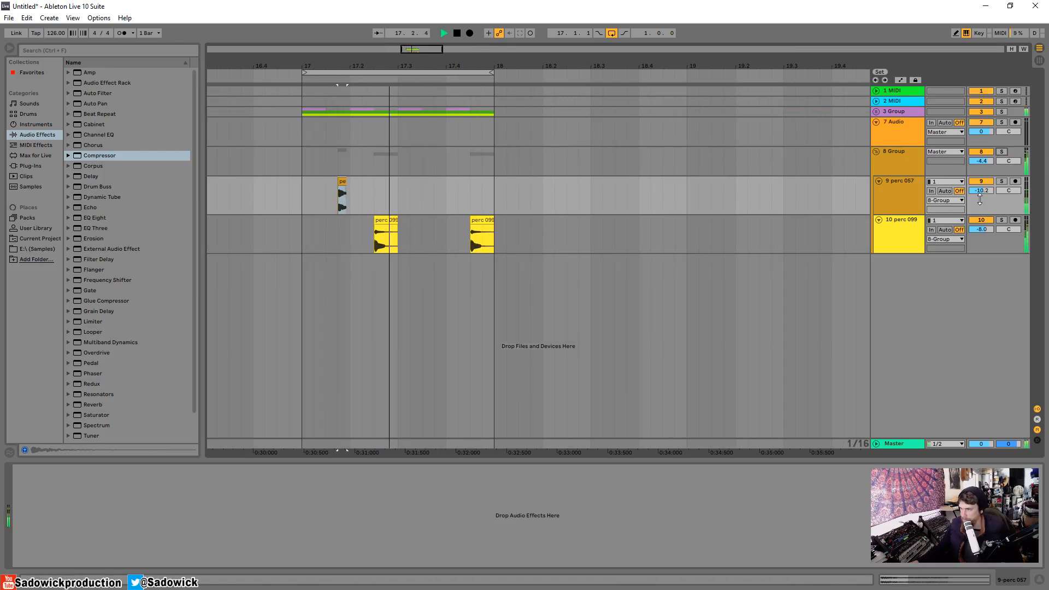
left_click_drag(346, 188, 350, 189)
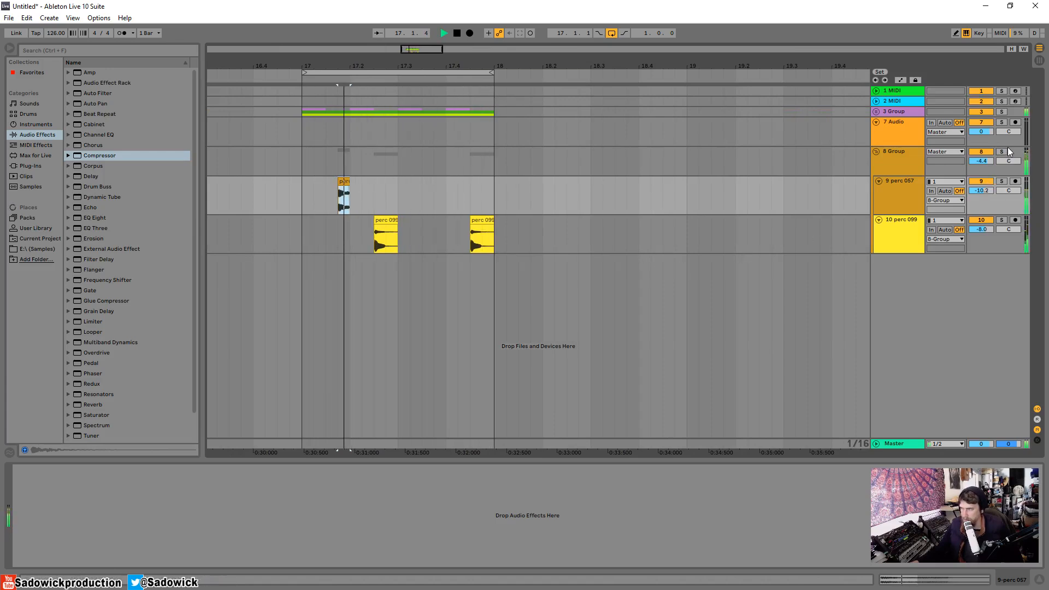
key("space")
- Select both perc 099 clips and nudge them slightly earlier off the grid, auditioning the result in the loop
left_click_drag(506, 234, 363, 243)
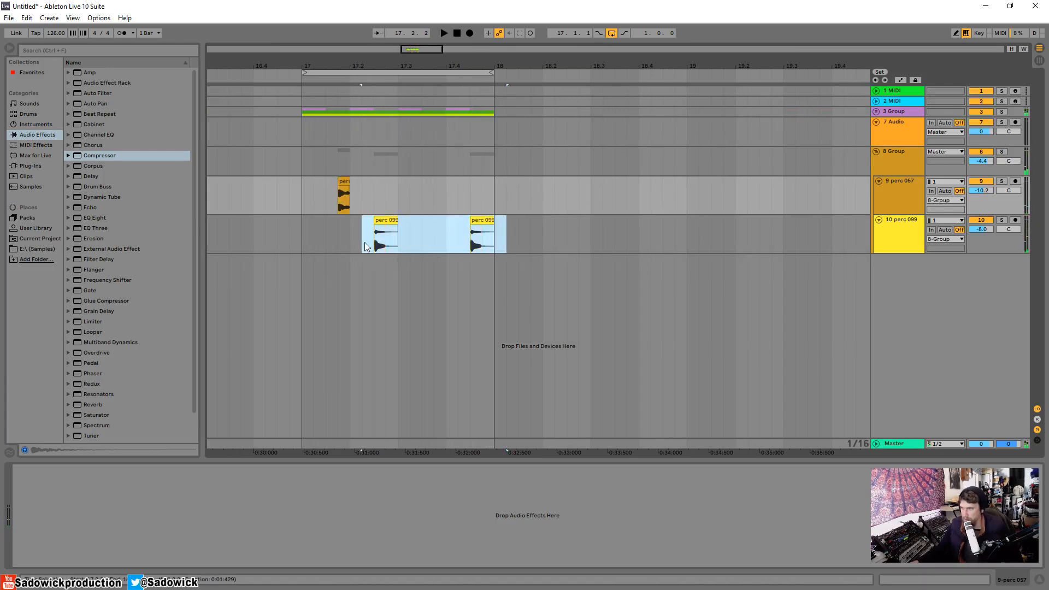
left_click_drag(372, 61, 372, 131)
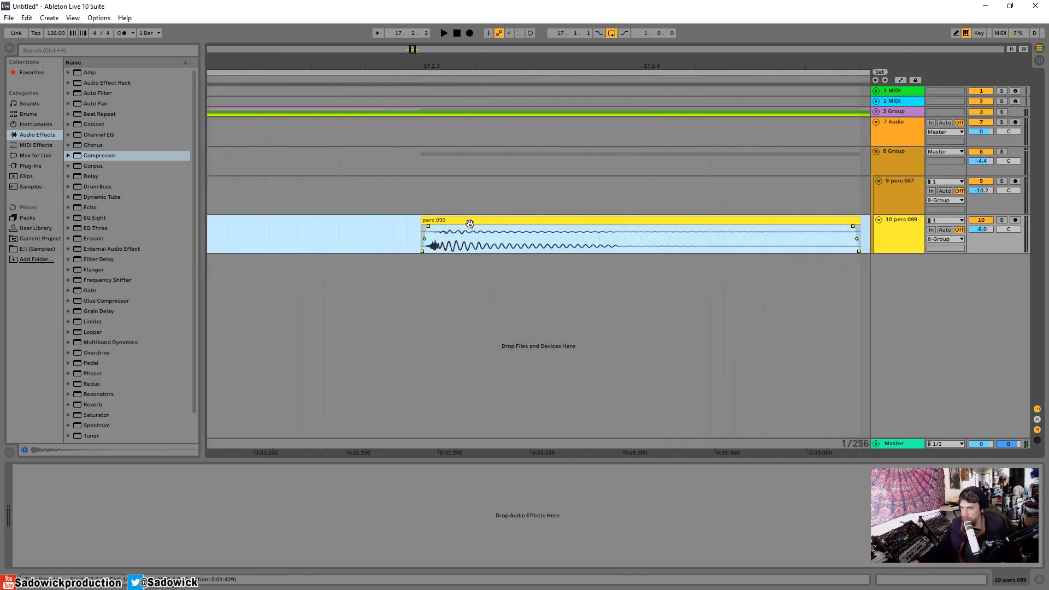
left_click_drag(474, 221, 465, 224)
key("space")
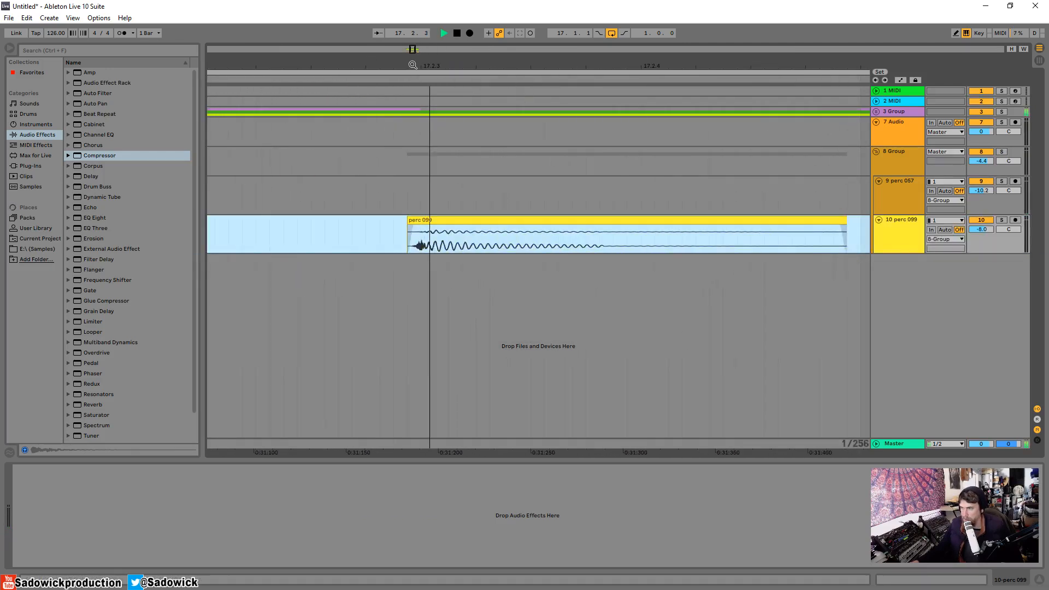
left_click_drag(413, 64, 412, 2)
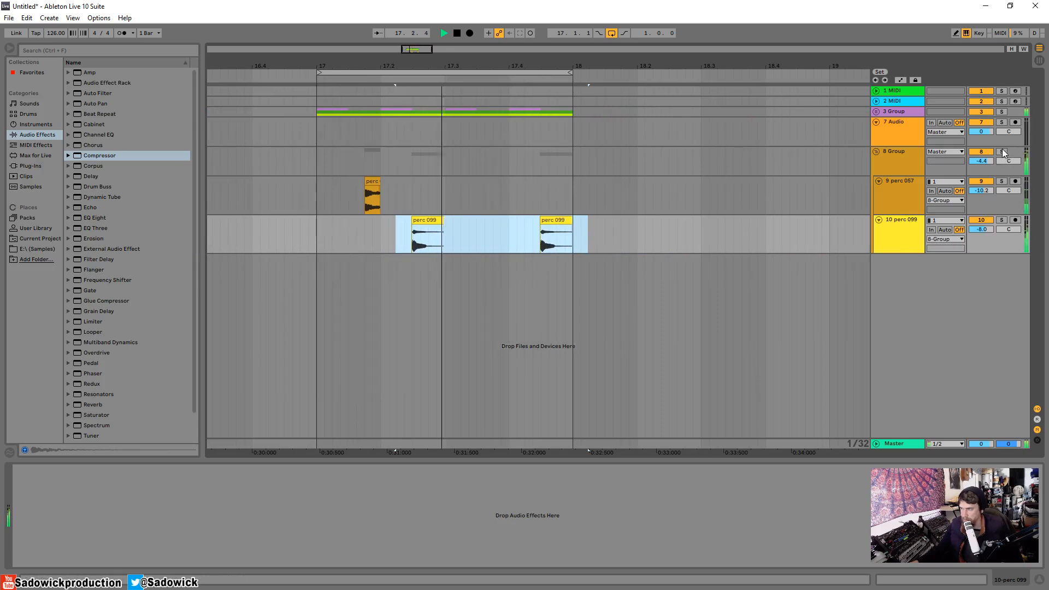
key("space")
- Collapse the Compressor on 8 Group and group the Reverb and Compressor into an Audio Effect Rack
left_click(888, 151)
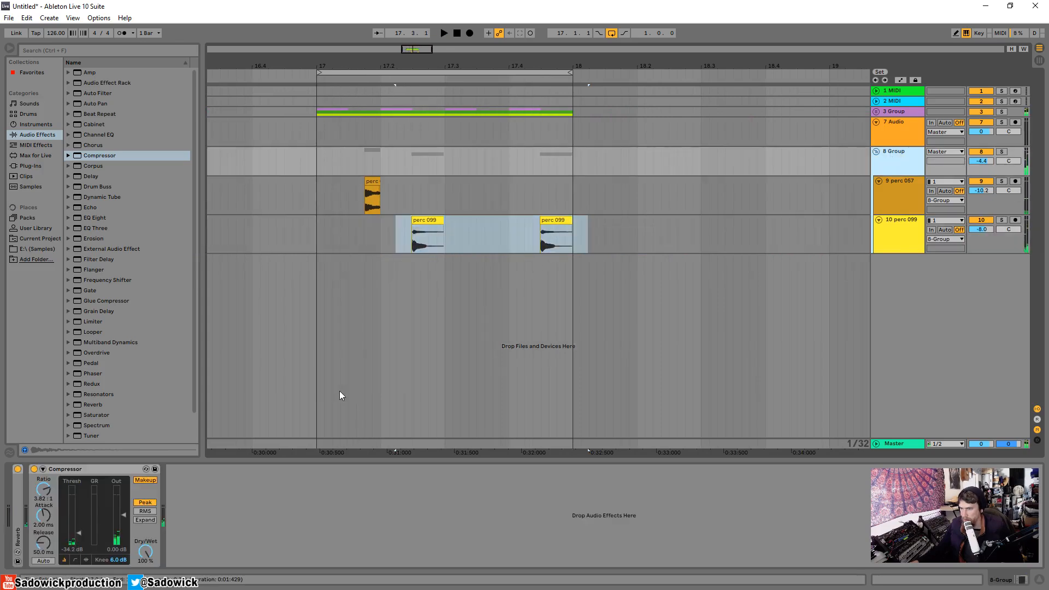
double_click(82, 468)
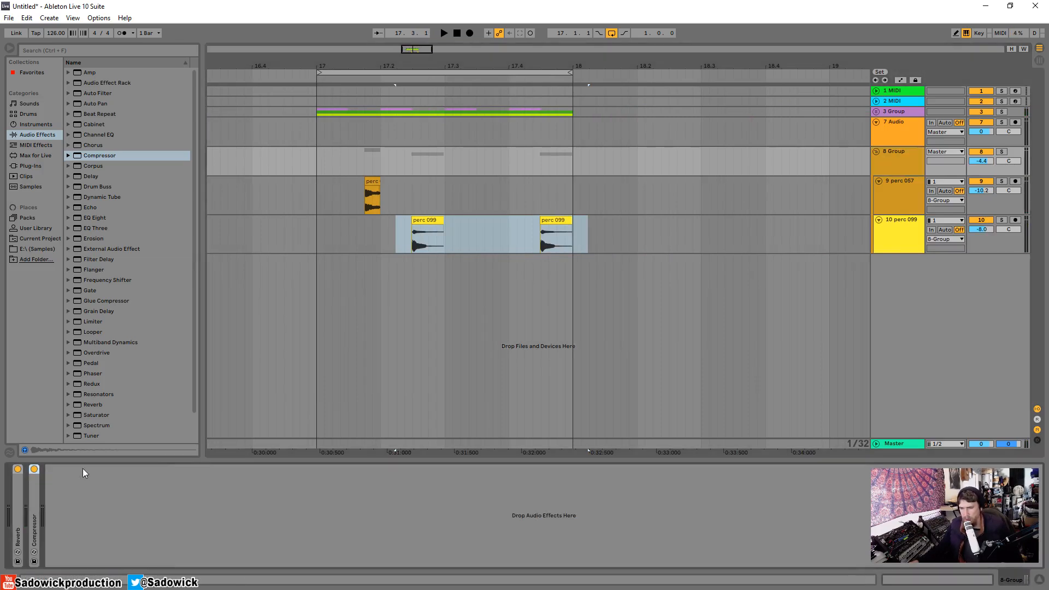
right_click(32, 495)
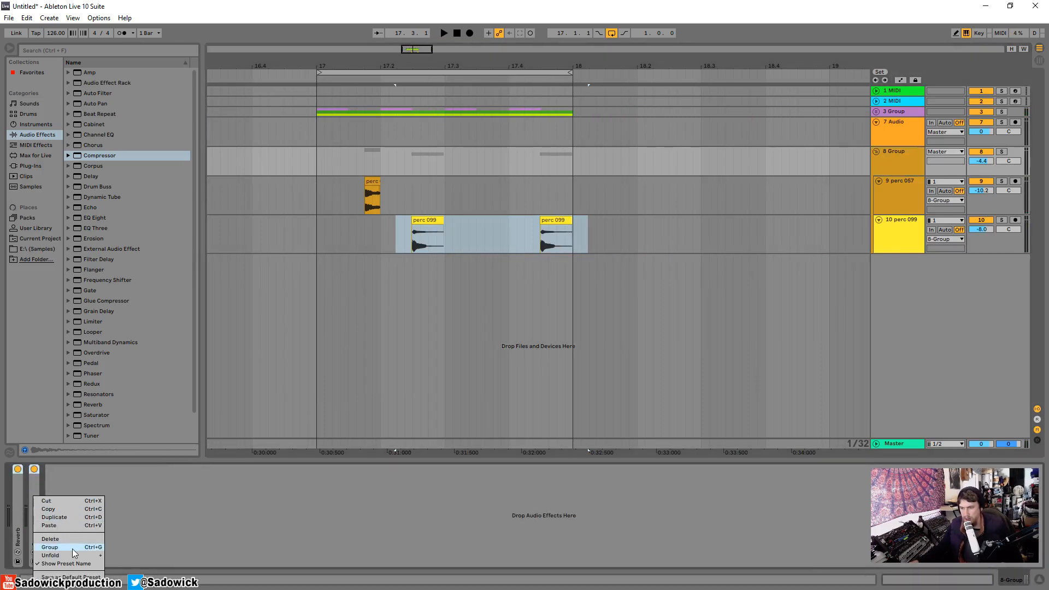
left_click(73, 545)
key("ctrl+g")
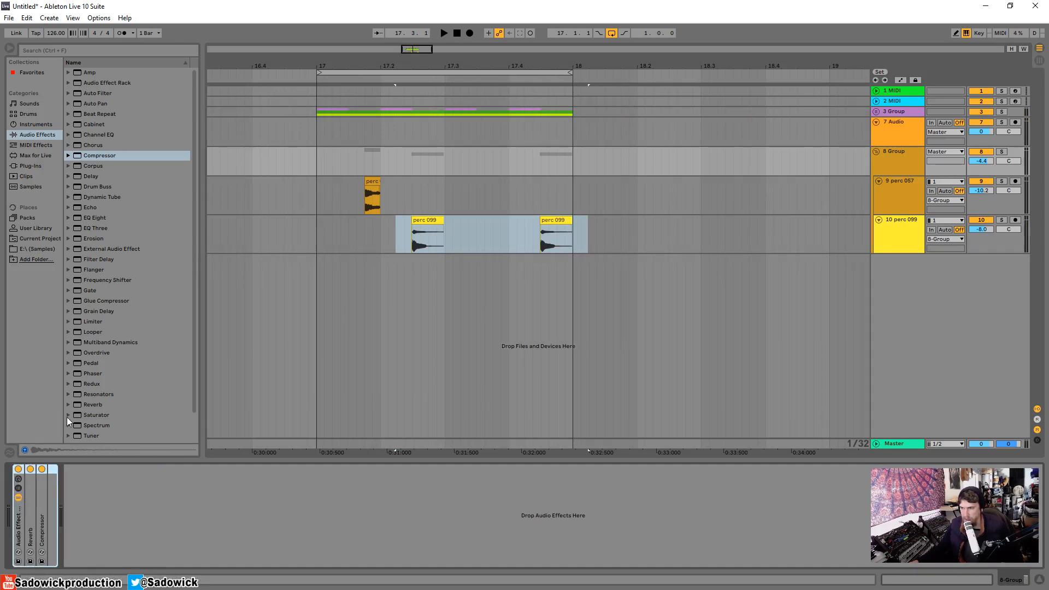
- Play the loop from bar 17 with all tracks, and solo 8 Group to audition its percussion on its own
left_click(324, 190)
key("space")
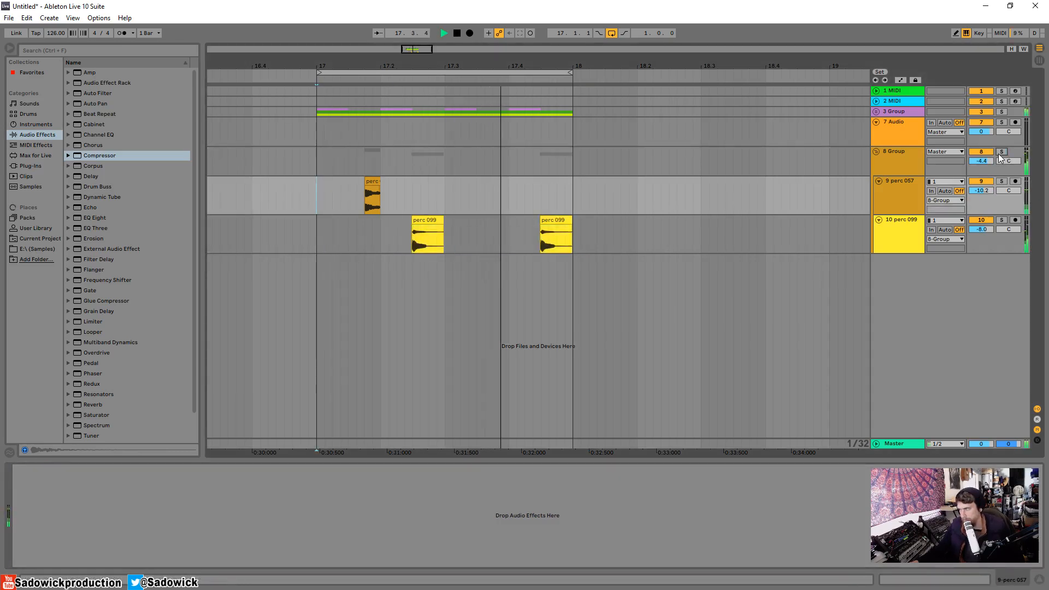
left_click(1001, 152)
key("space")
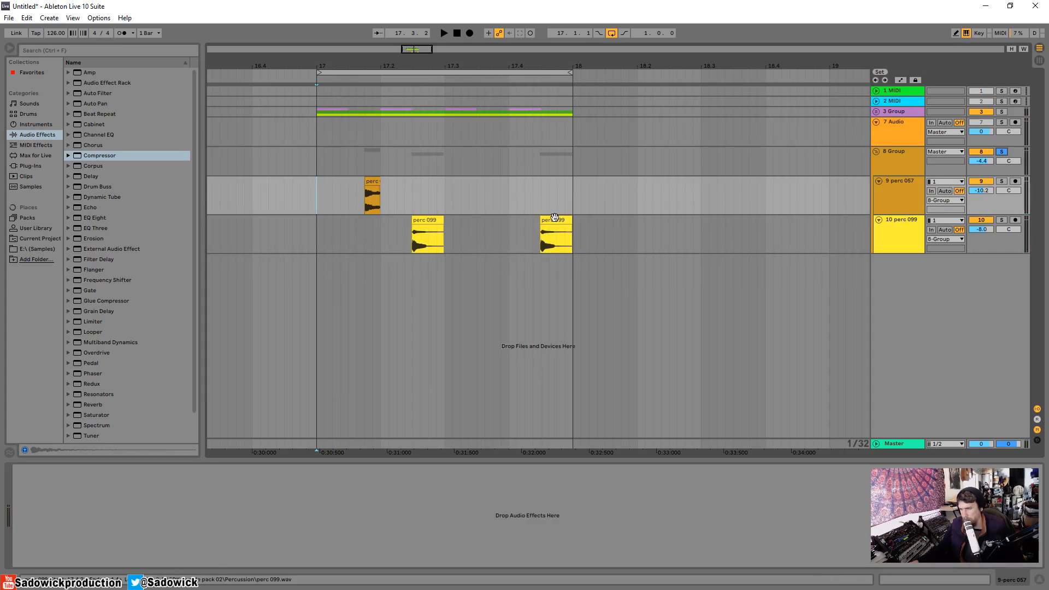
left_click(373, 181)
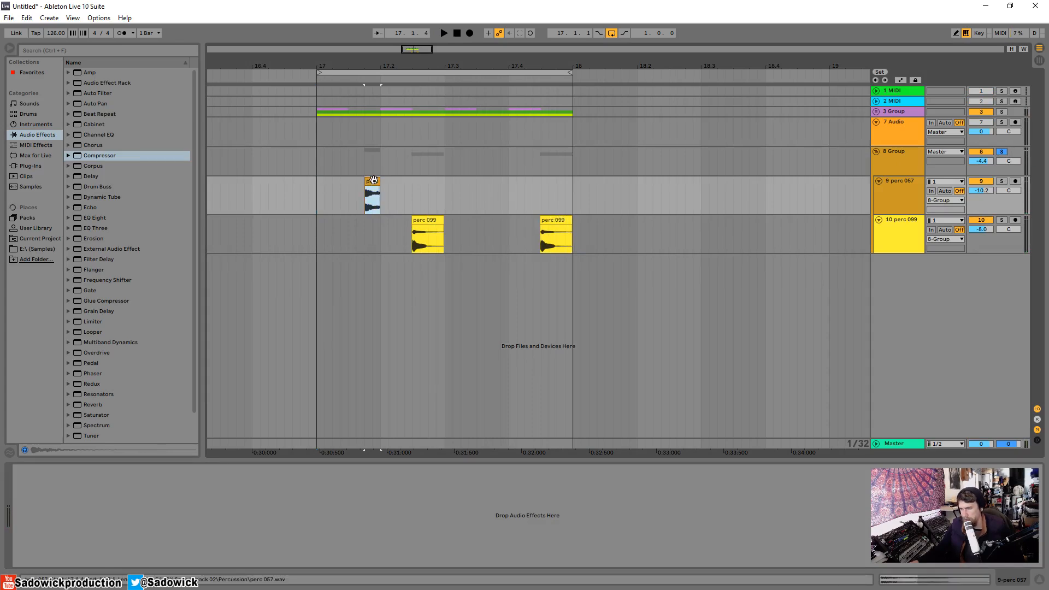
key("space")
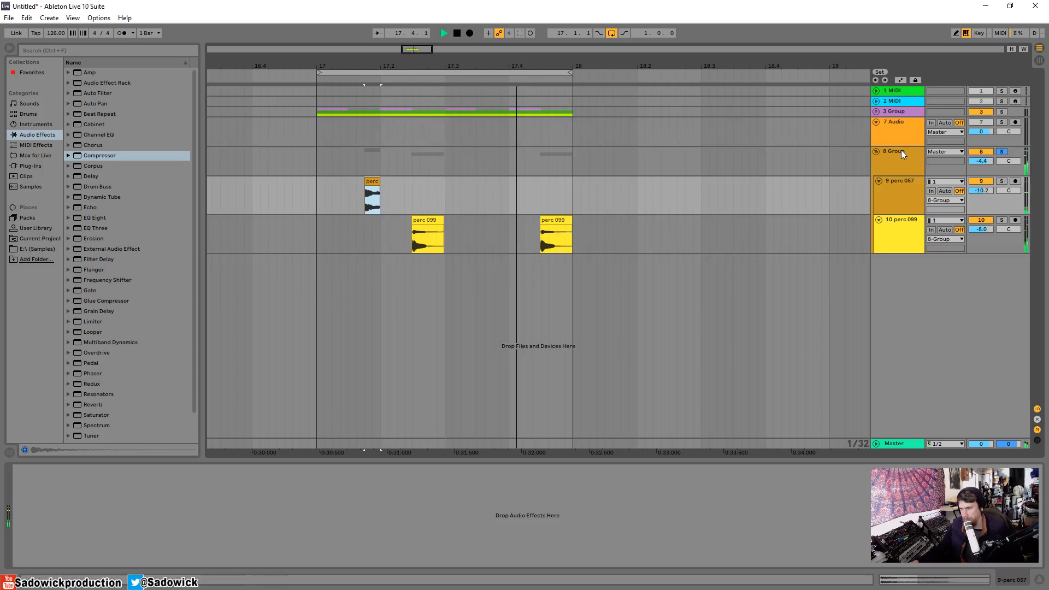
key("space")
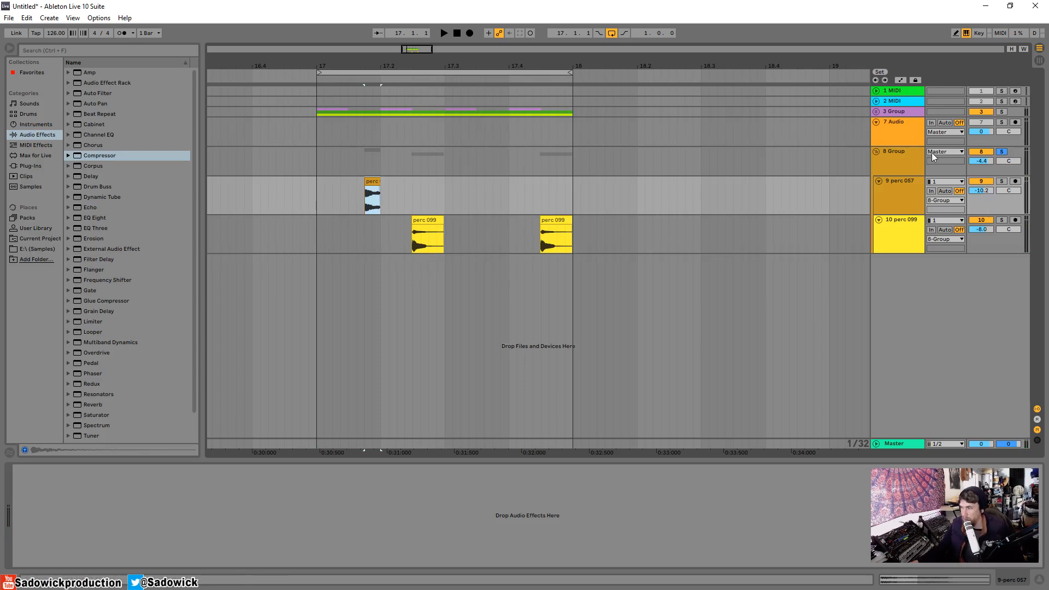
- Add a second Compressor after the Audio Effect Rack on 8 Group
left_click(904, 153)
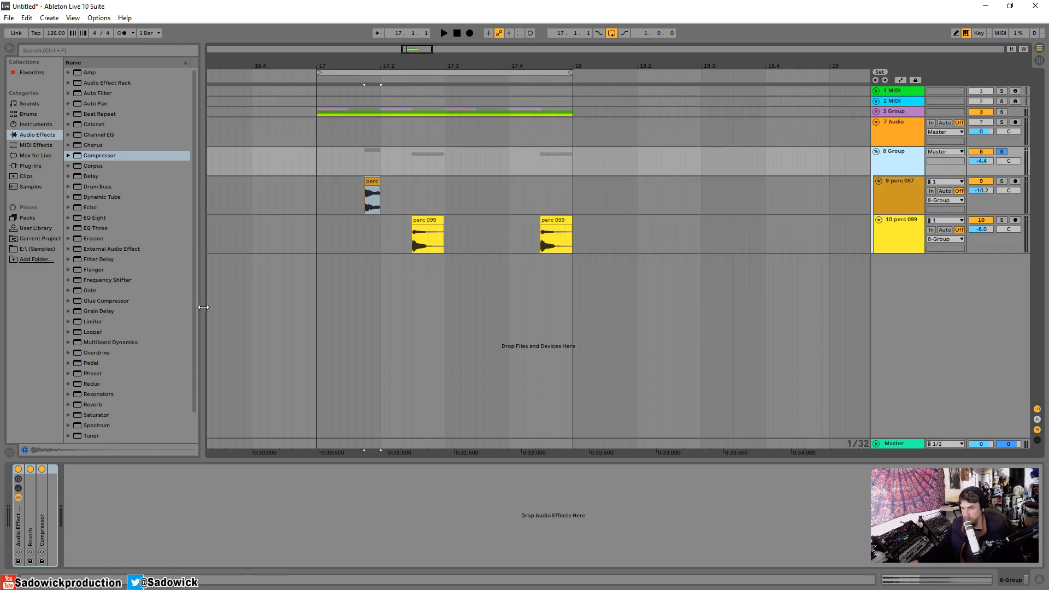
left_click_drag(83, 156, 125, 513)
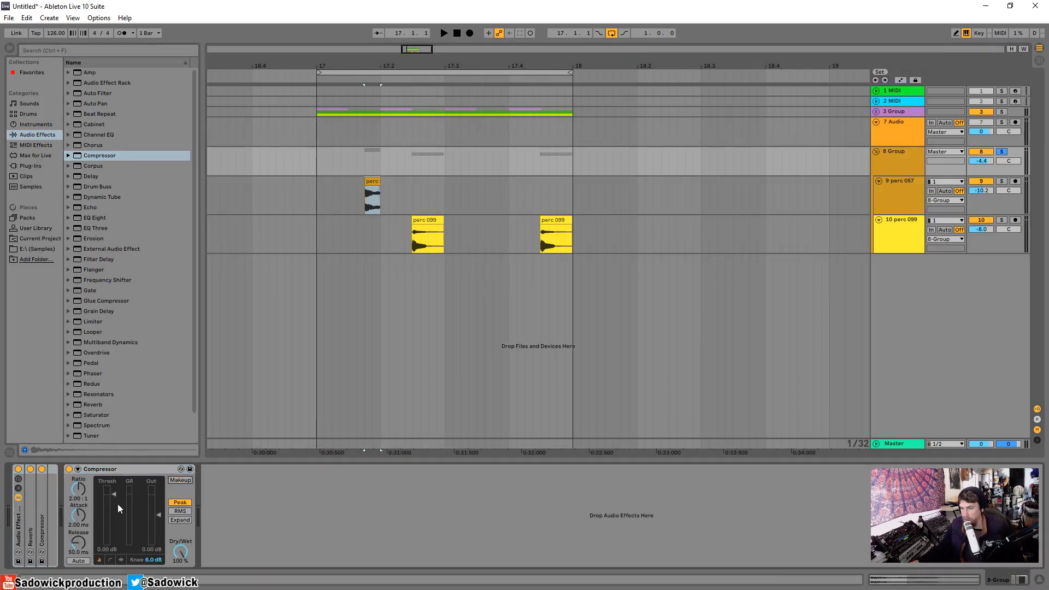
left_click(176, 480)
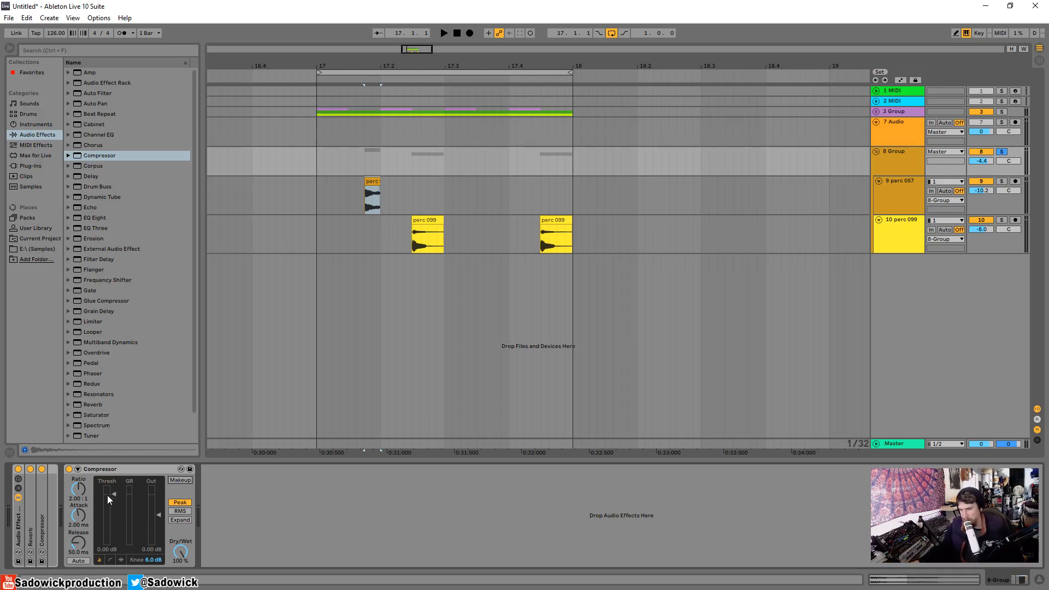
- Set the second Compressor's attack to 0.01 ms and threshold to -18.2 dB, checking the gain reduction in its activity view during playback
left_click_drag(81, 518, 81, 546)
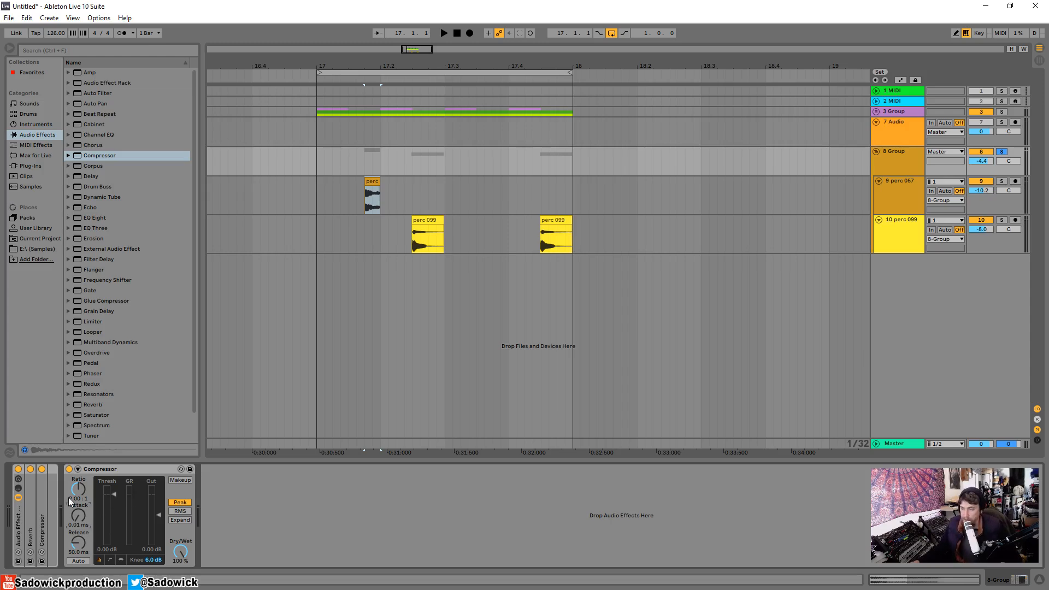
left_click_drag(114, 493, 113, 521)
key("space")
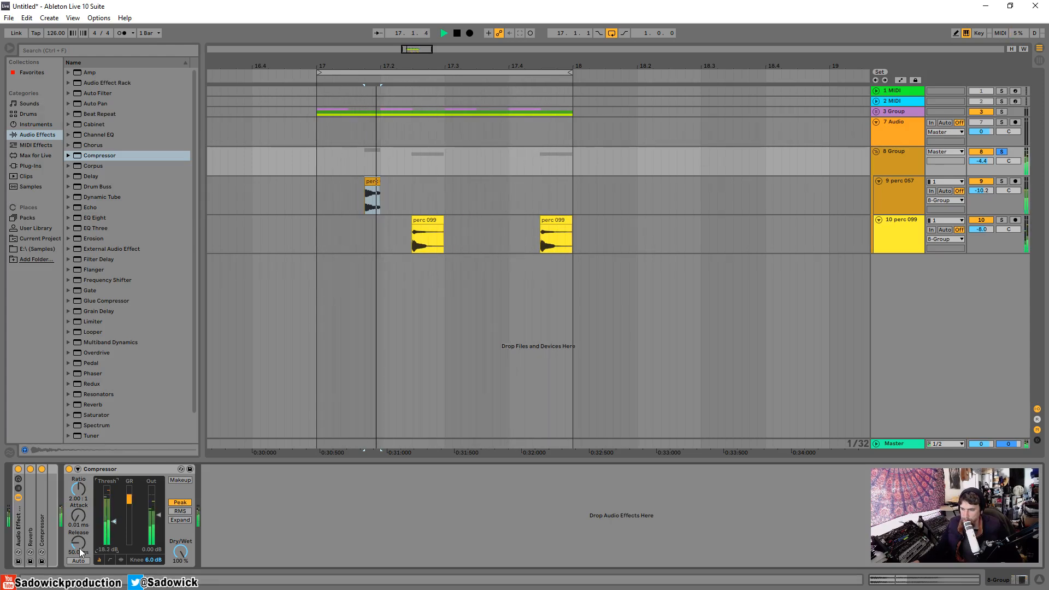
left_click(120, 559)
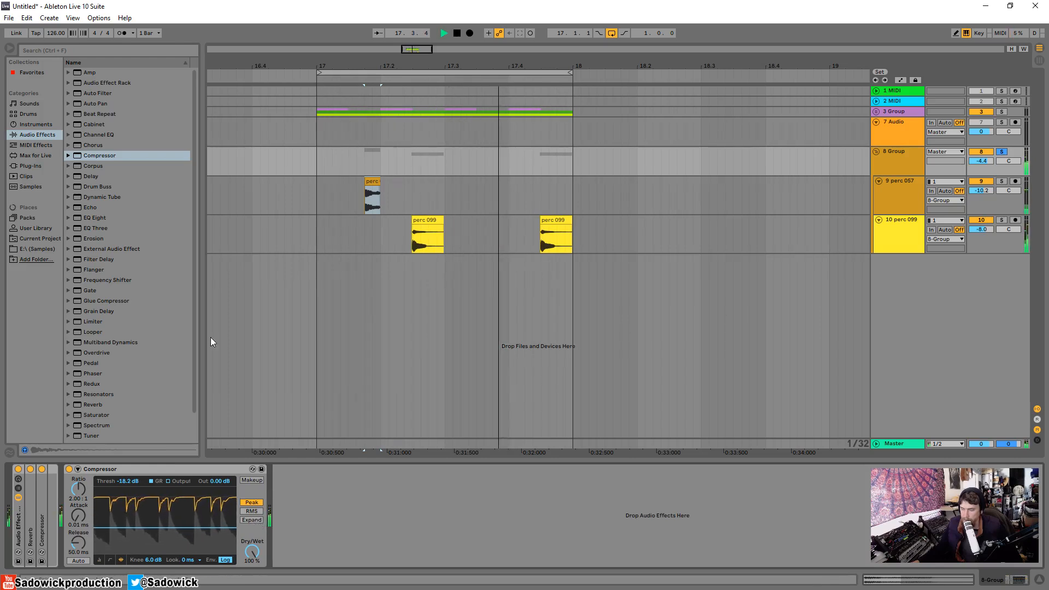
key("space")
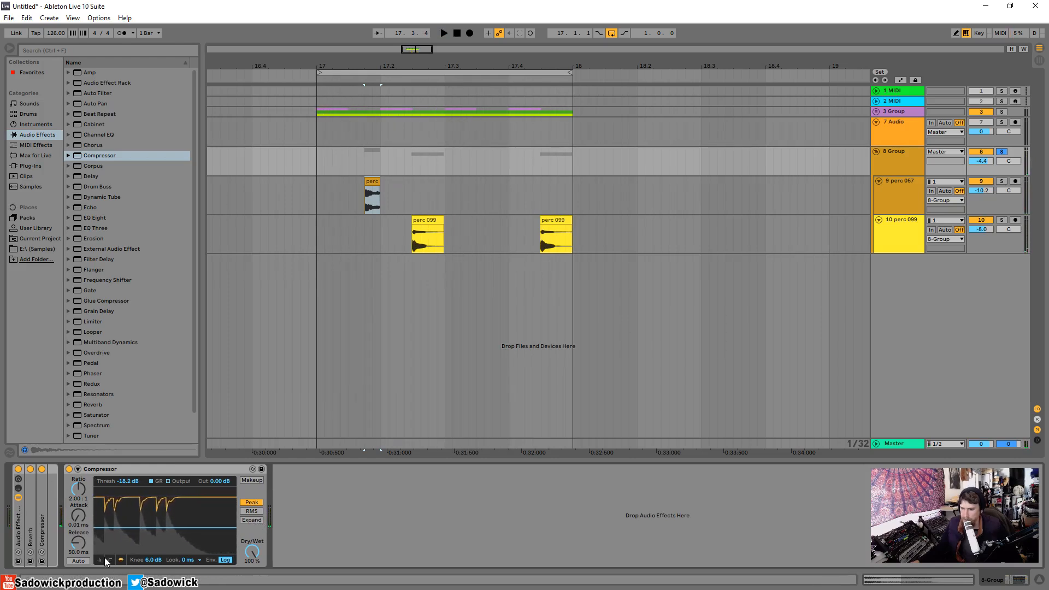
left_click(110, 559)
left_click(98, 559)
- Set the second Compressor's ratio to 3.32:1 while auditioning the soloed group from bar 17
left_click(315, 193)
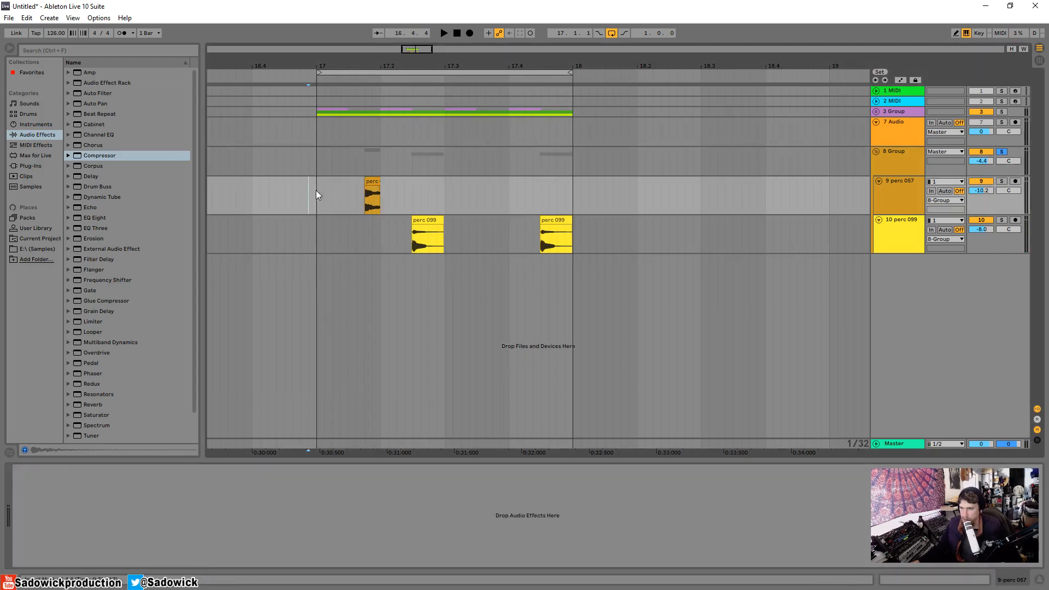
key("space")
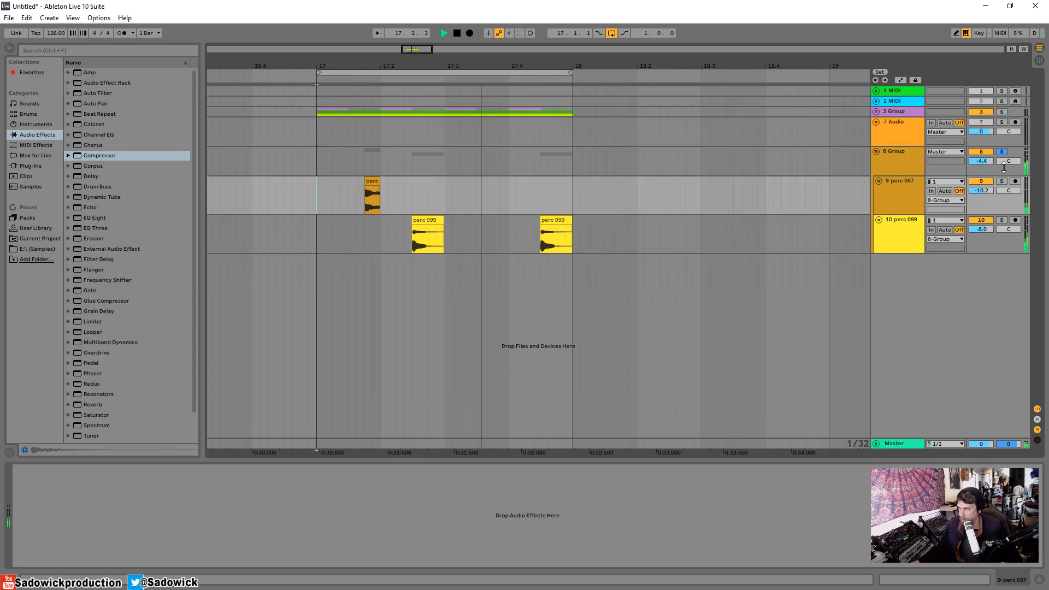
left_click(897, 151)
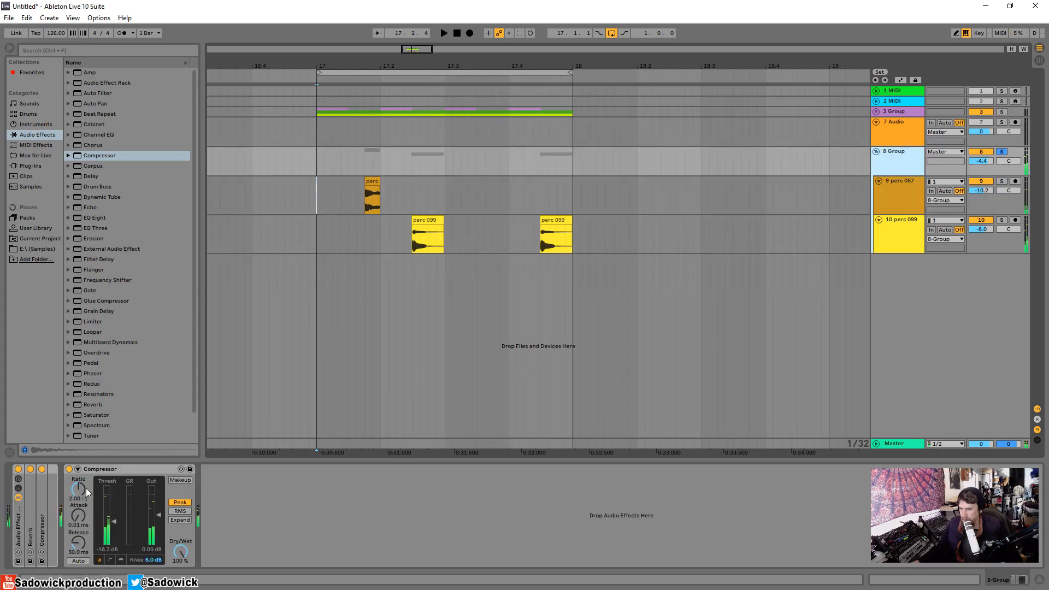
left_click_drag(83, 488, 83, 483)
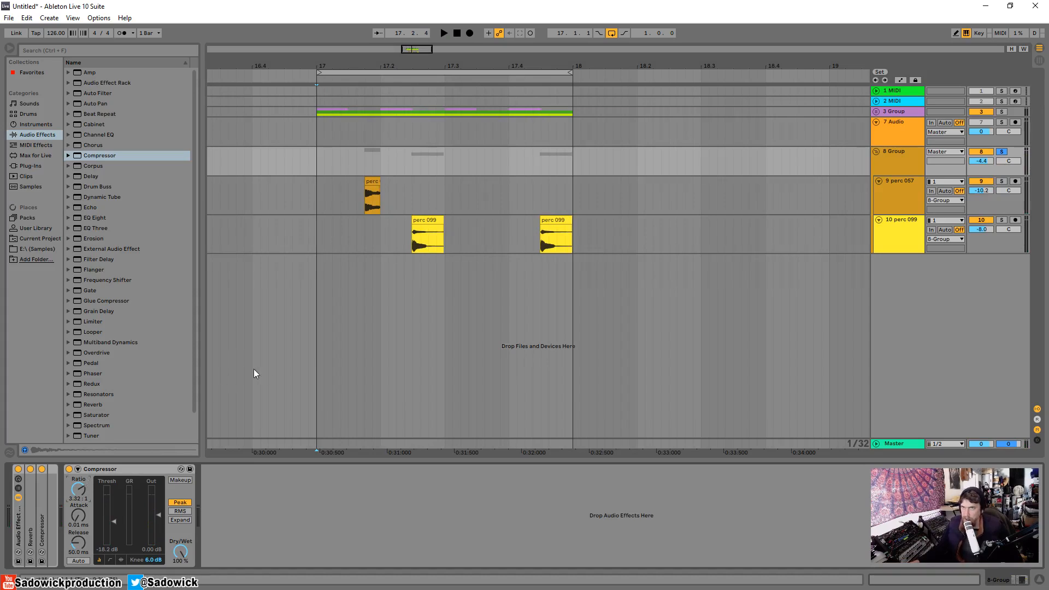
key("space")
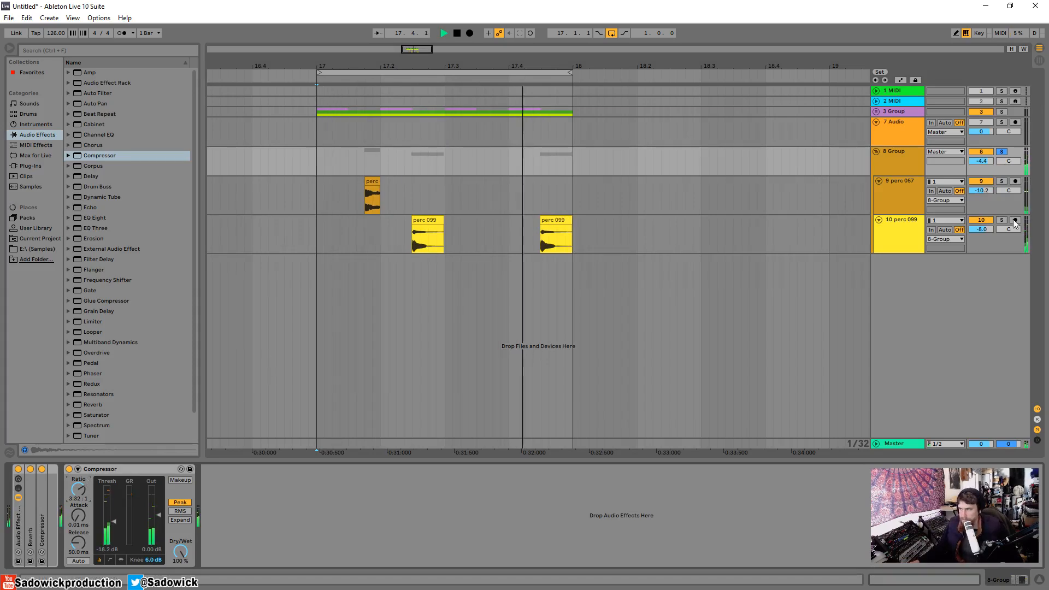
- Enlarge the 8 Group track and set its second Compressor to a ratio of 8.40:1 and a threshold of -13.1 dB
left_click_drag(991, 176, 990, 299)
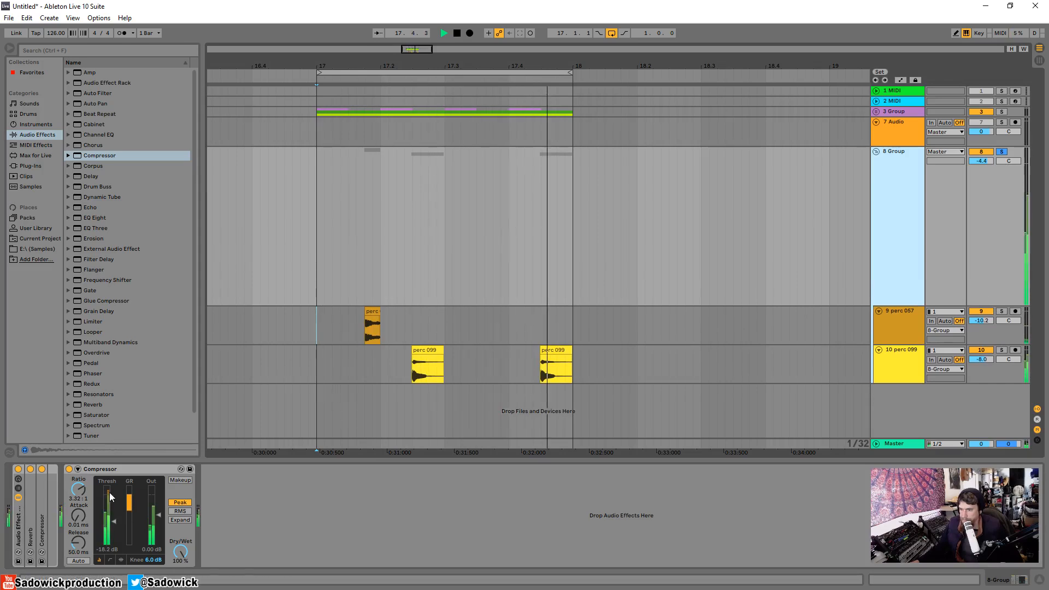
left_click_drag(109, 523, 110, 525)
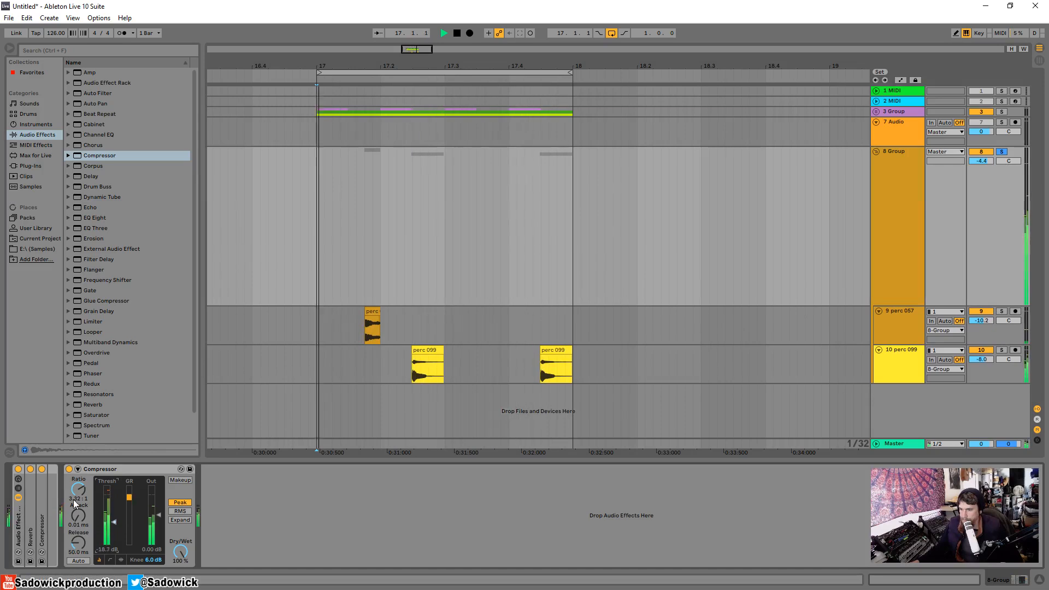
left_click_drag(78, 489, 79, 480)
left_click_drag(113, 522, 78, 481)
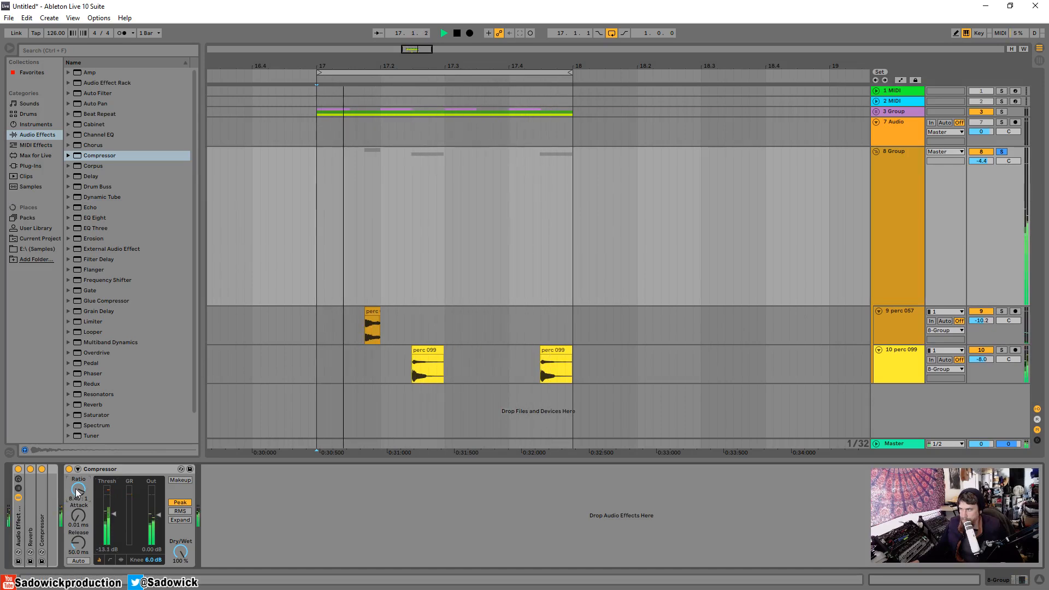
key("space")
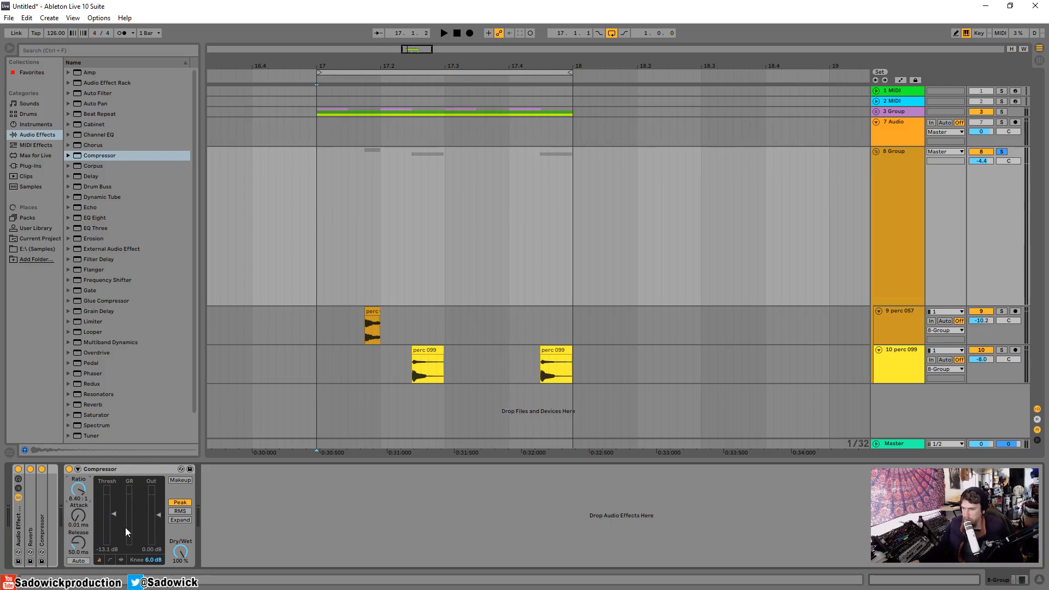
- Set the second Compressor's output gain to 3.97 dB during playback and collapse the device
key("space")
left_click_drag(158, 513, 159, 504)
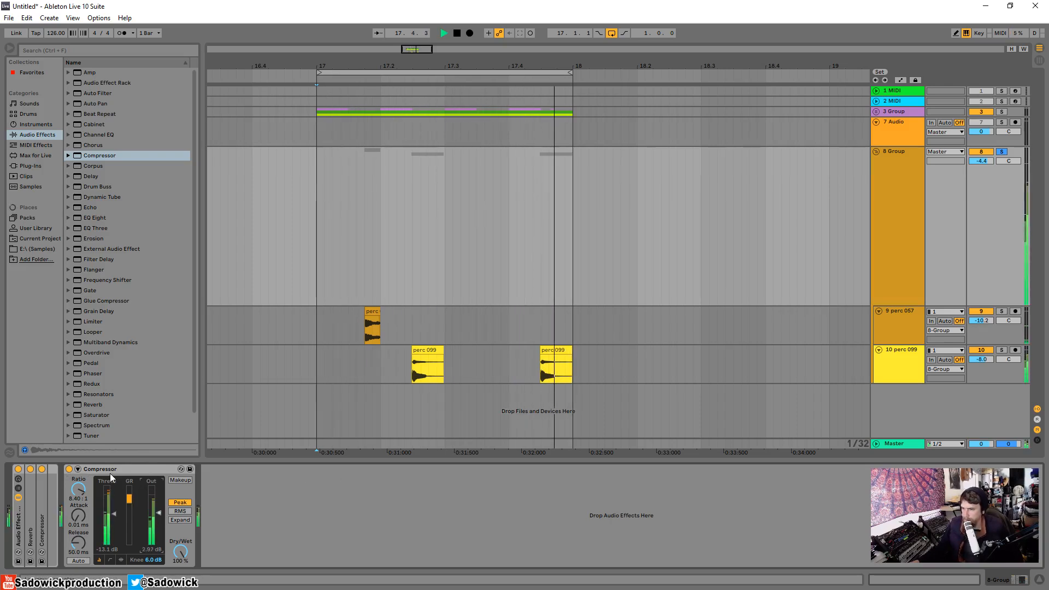
key("space")
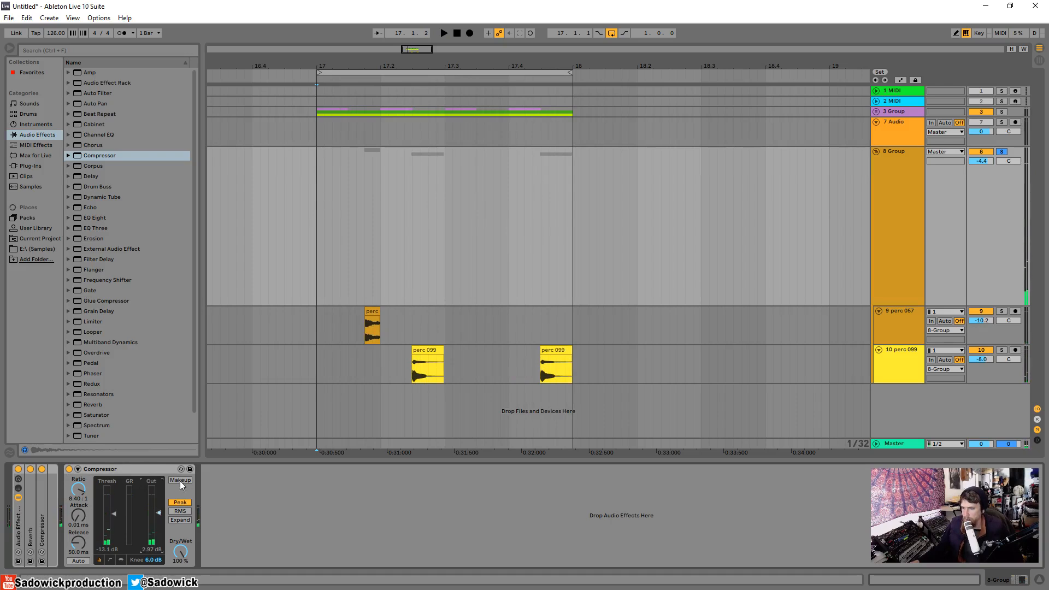
double_click(112, 470)
left_click(318, 227)
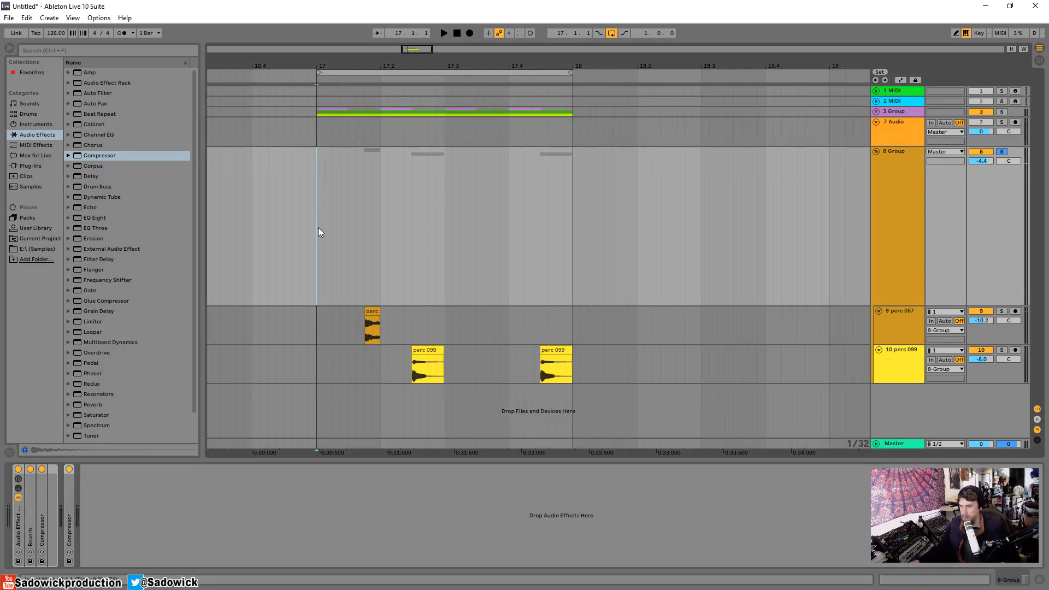
- Audition the soloed group and add the Slate Digital Virtual Mix Rack plug-in after the second Compressor
left_click(34, 166)
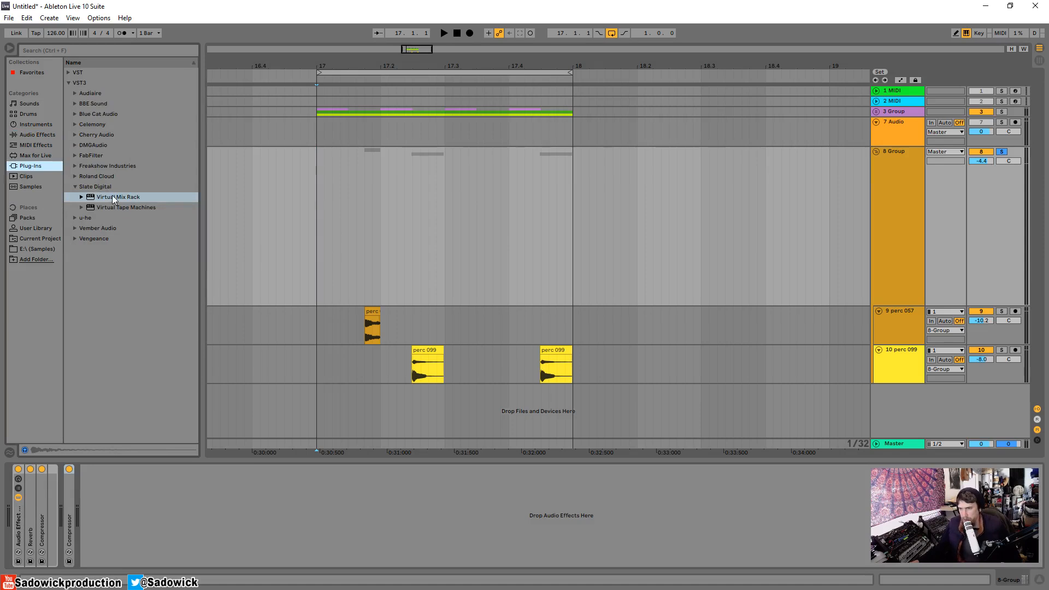
left_click(315, 218)
key("space")
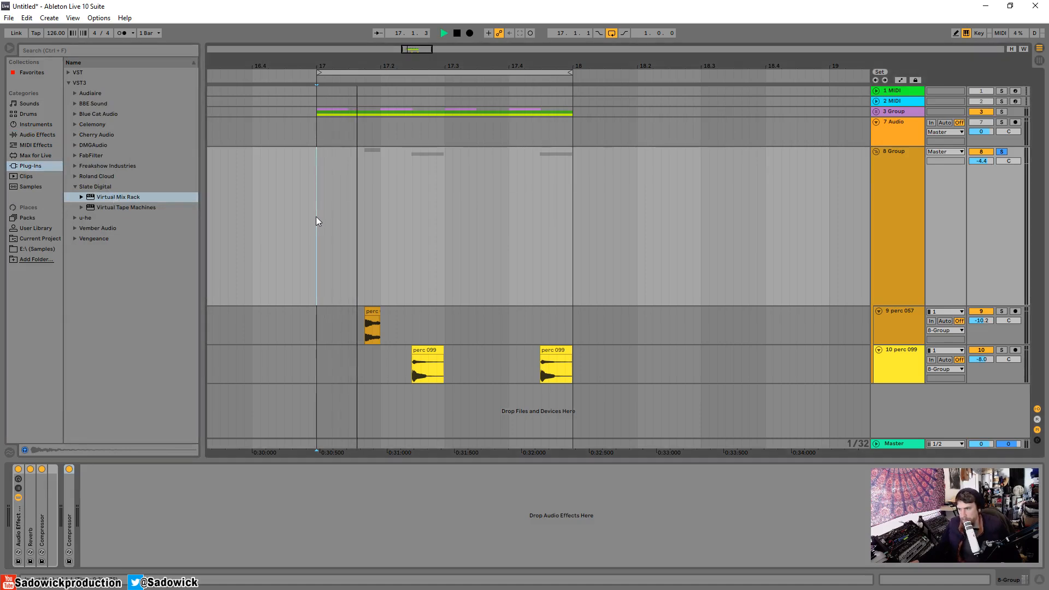
key("space")
left_click(140, 547)
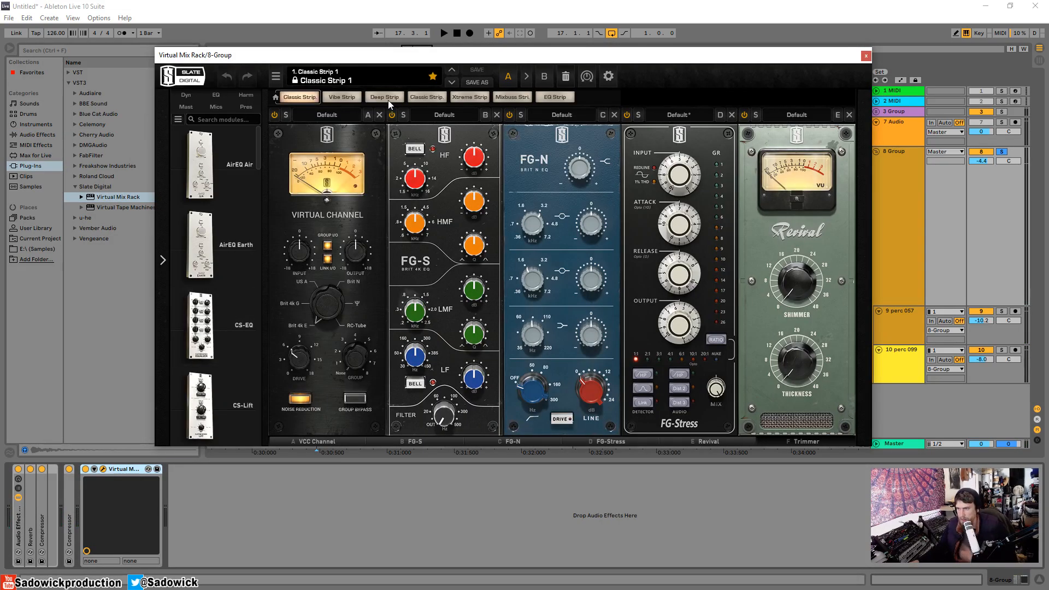
- Remove all the default Classic Strip modules from the Virtual Mix Rack, leaving its slots empty
left_click(379, 115)
left_click(380, 115)
left_click(380, 114)
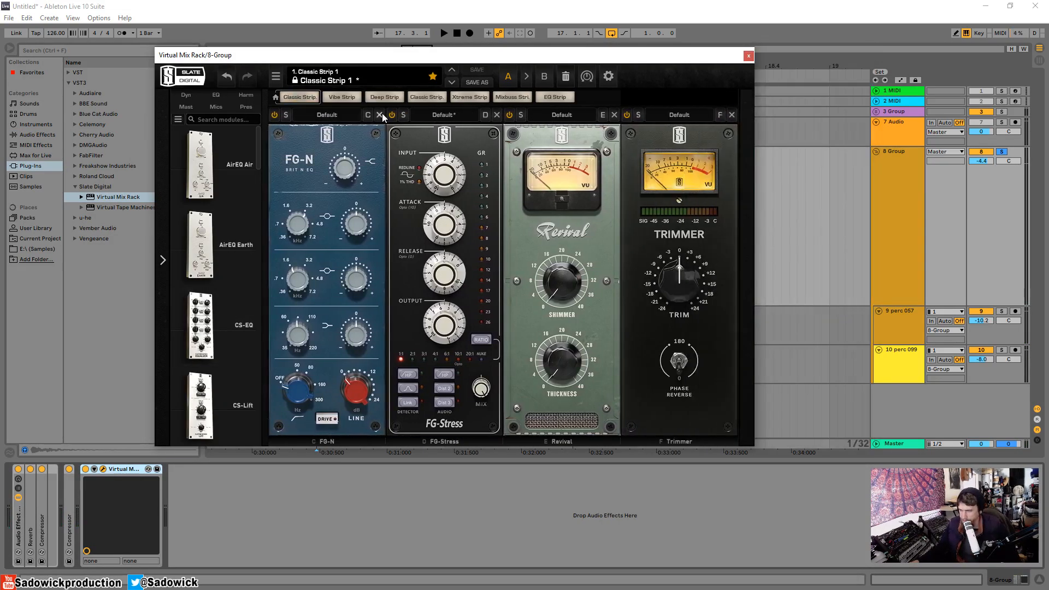
left_click(379, 115)
left_click(383, 113)
left_click(383, 114)
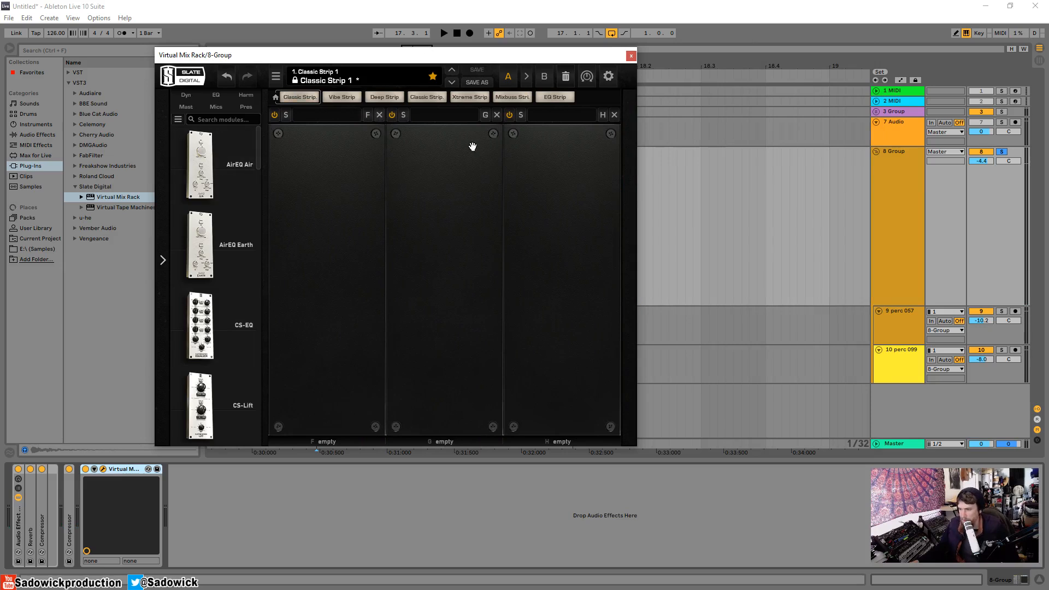
- Add the New York module from the harmonics category to the first slot of the rack and reposition the plug-in window
left_click(246, 95)
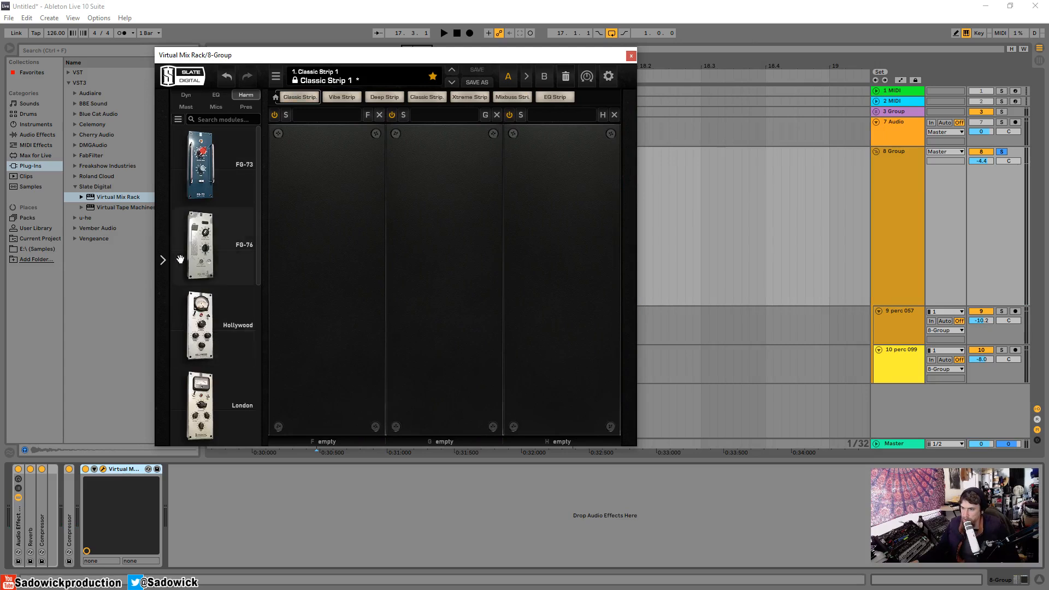
scroll(198, 264, "down", 1)
scroll(197, 265, "down", 4)
left_click_drag(201, 315, 345, 270)
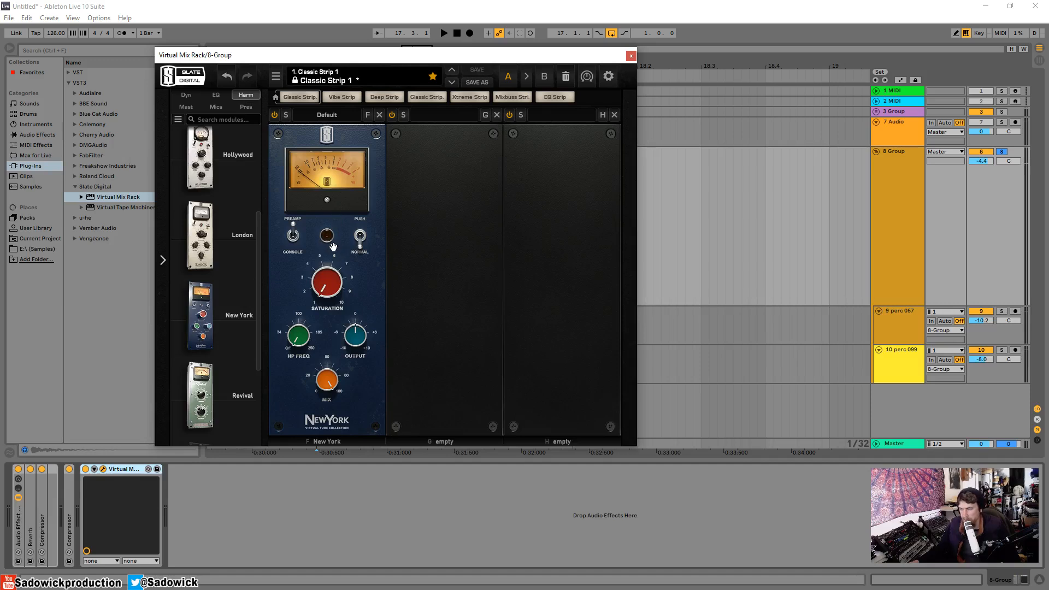
left_click_drag(324, 54, 295, 63)
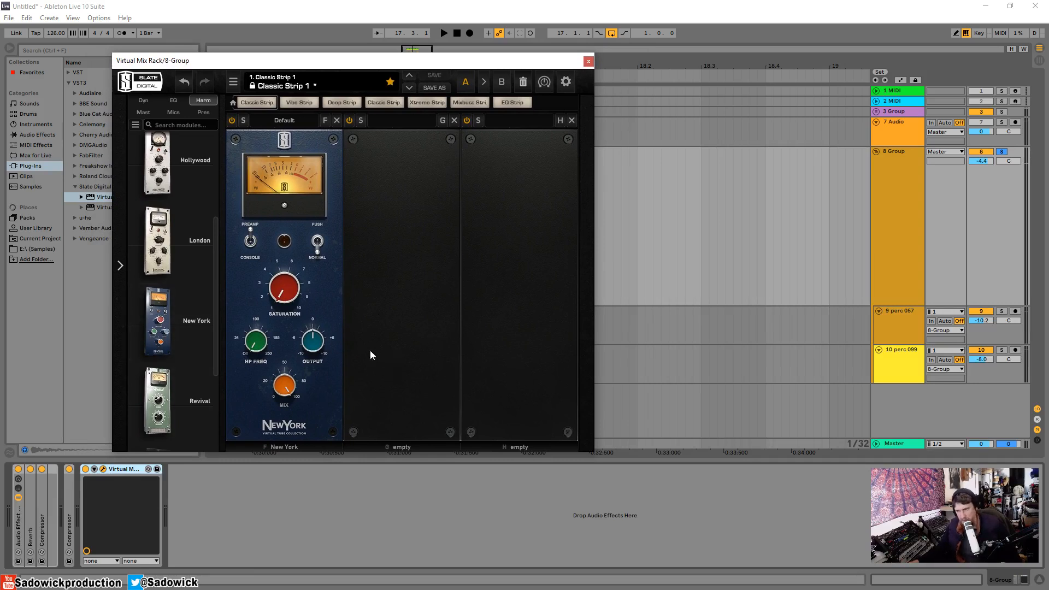
- Search all module categories for "trim" and add the Trimmer to the slot after New York
left_click(191, 122)
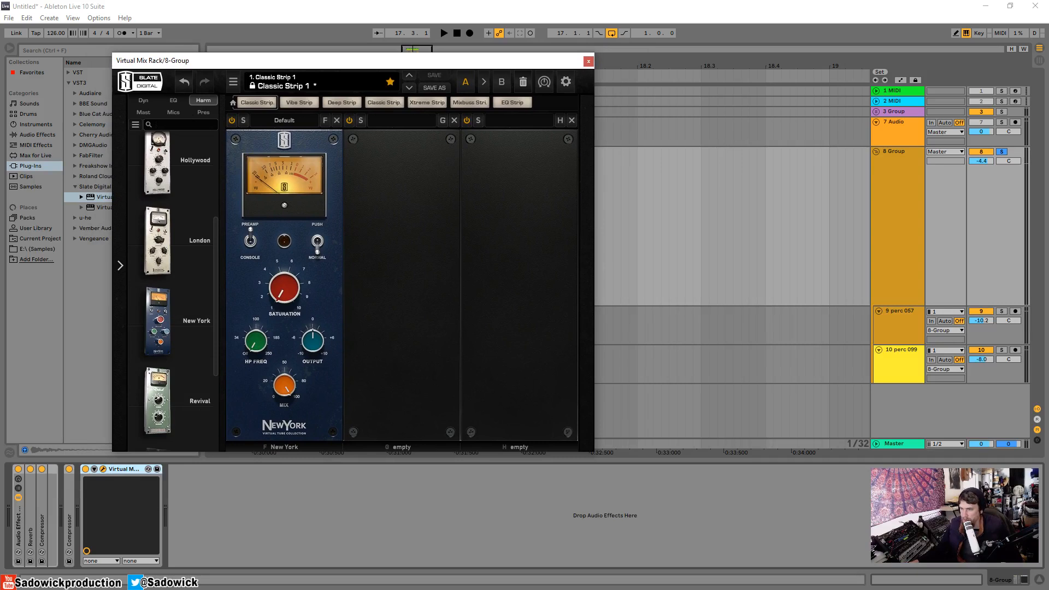
type("trim")
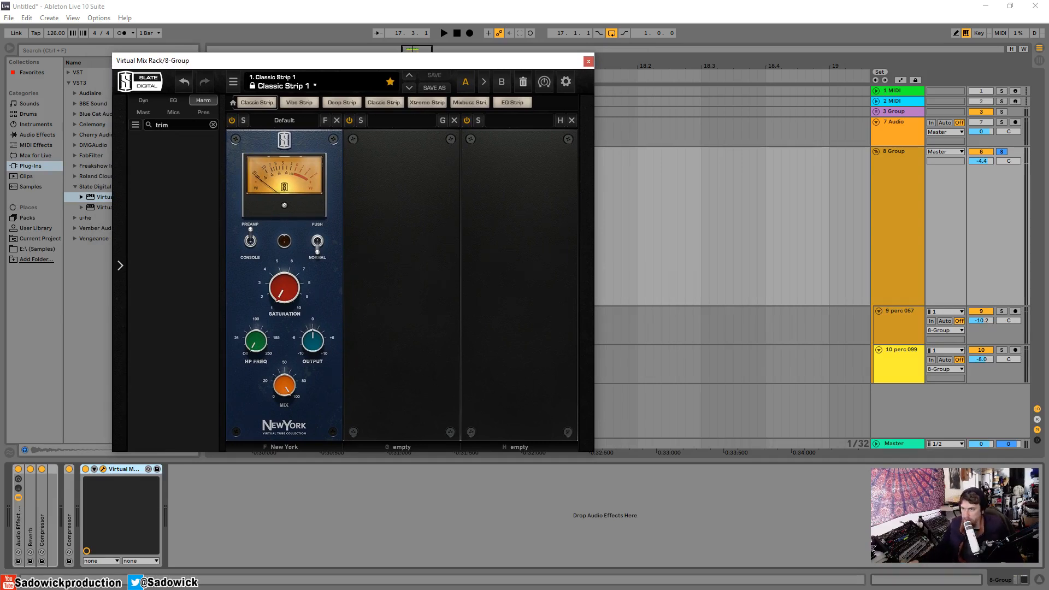
left_click(146, 99)
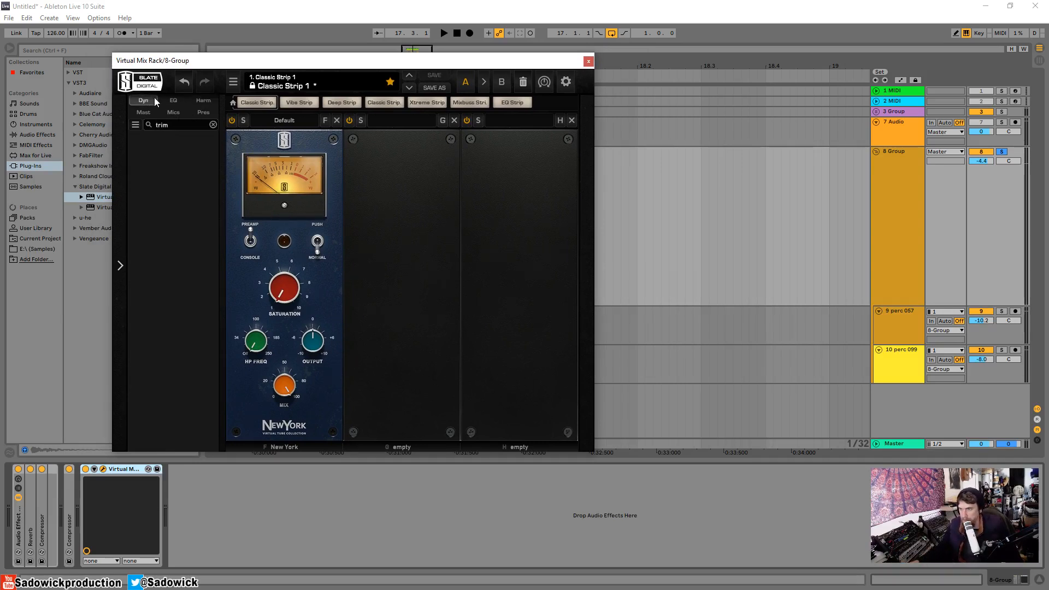
left_click(146, 102)
left_click_drag(159, 170, 382, 213)
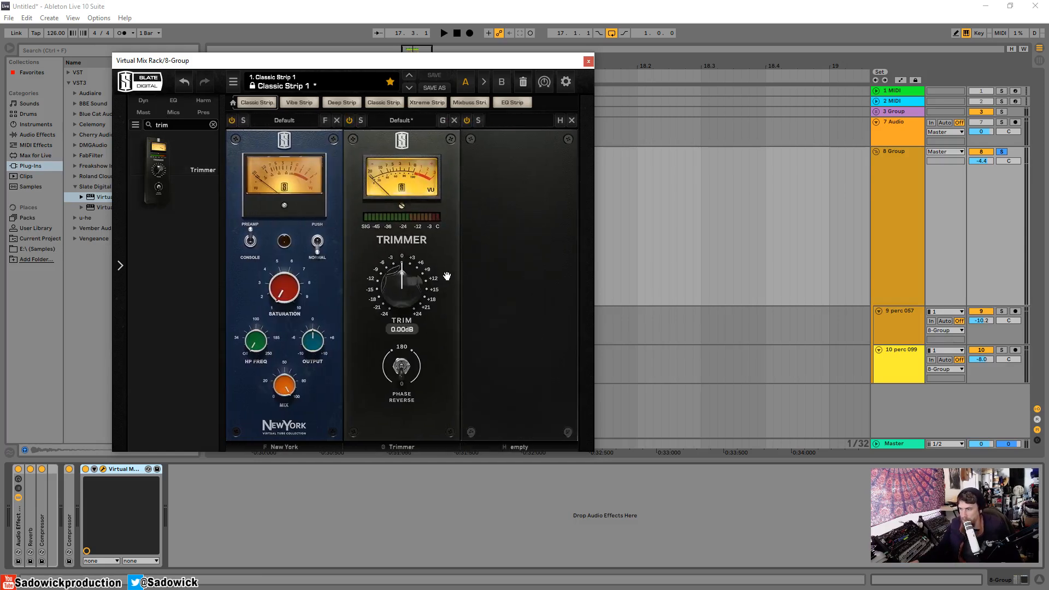
- Set the Trimmer's trim to -1.05 dB
left_click_drag(394, 296, 426, 283)
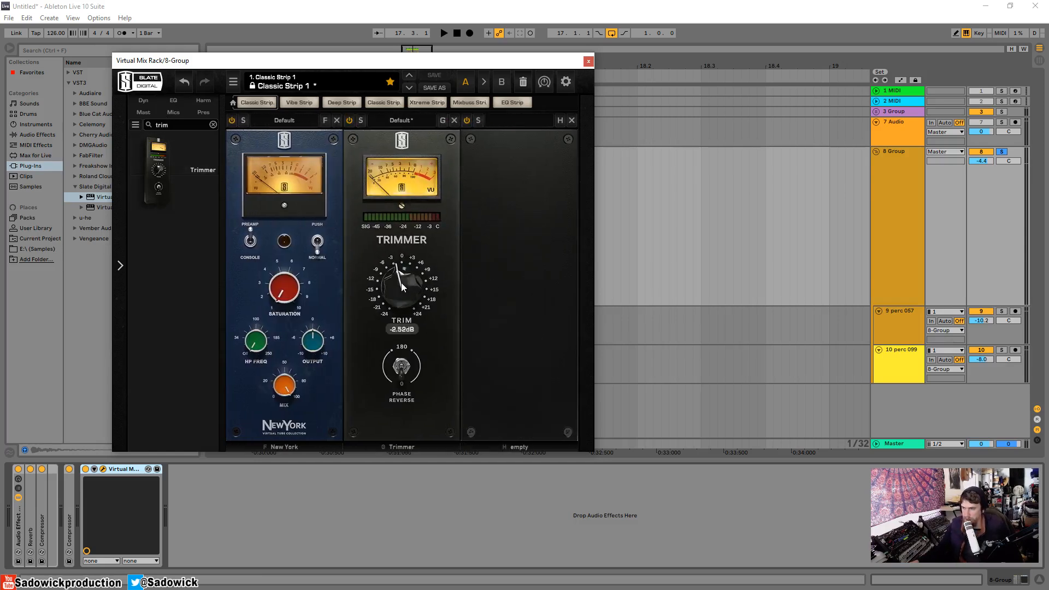
scroll(402, 286, "up", 4)
double_click(404, 283)
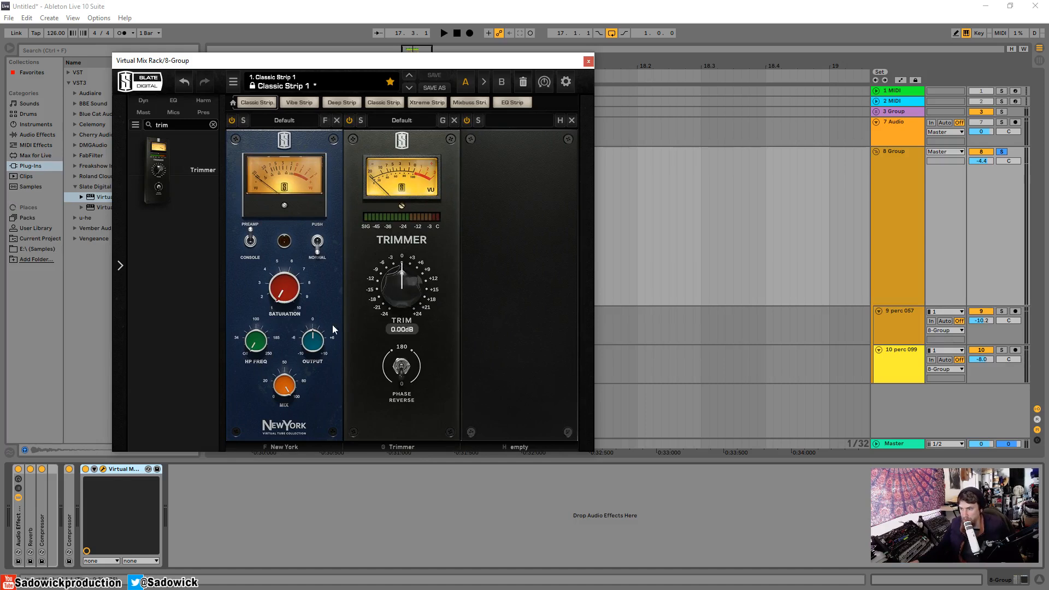
scroll(394, 289, "down", 1)
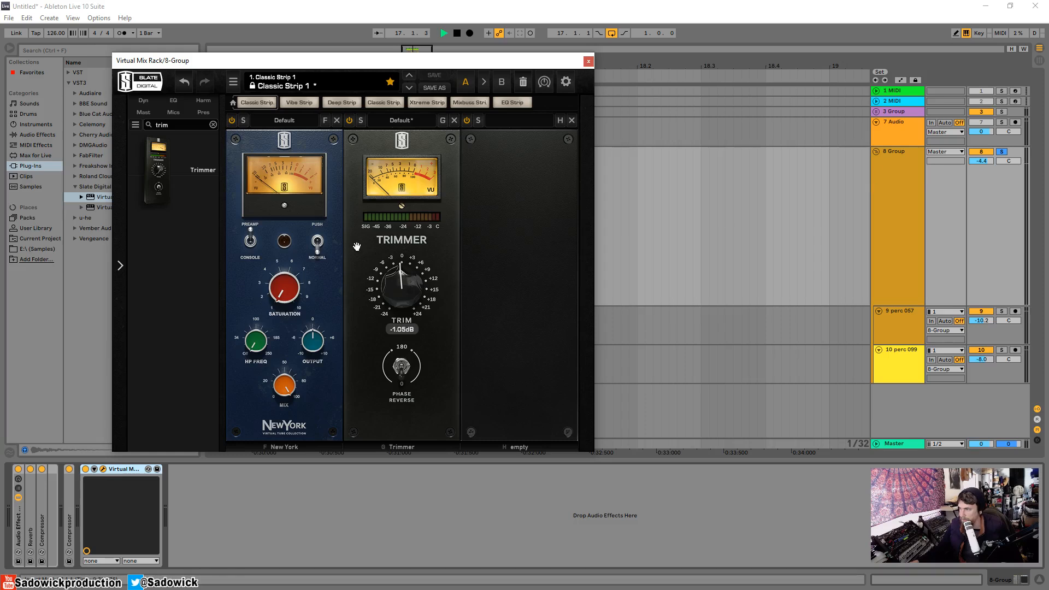
- Audition the group while raising the New York module's high-pass frequency and adjusting its saturation to 2.60
key("space")
left_click_drag(281, 287, 284, 191)
key("space")
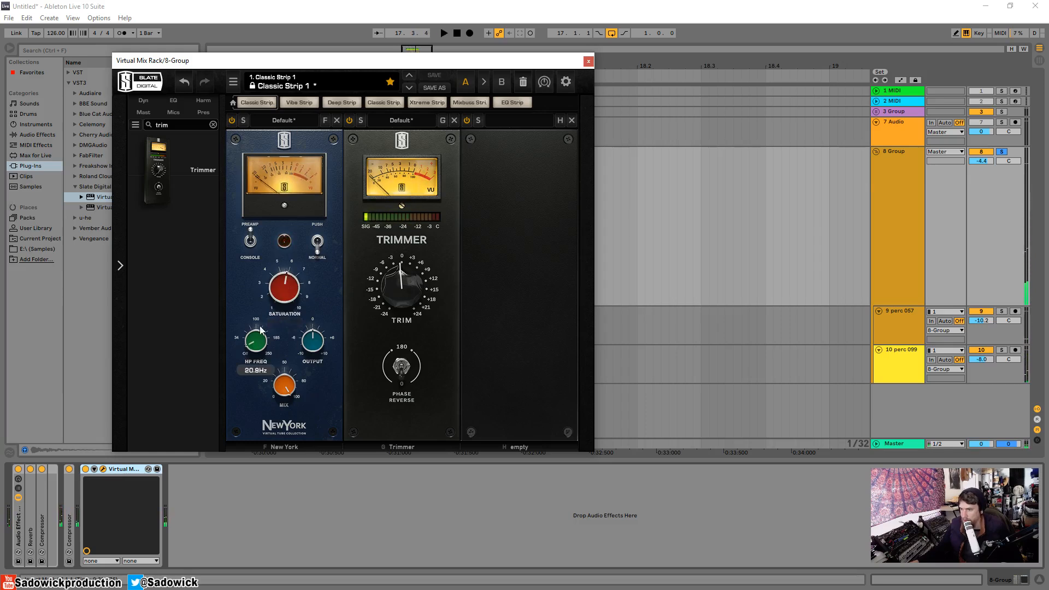
left_click_drag(286, 285, 295, 264)
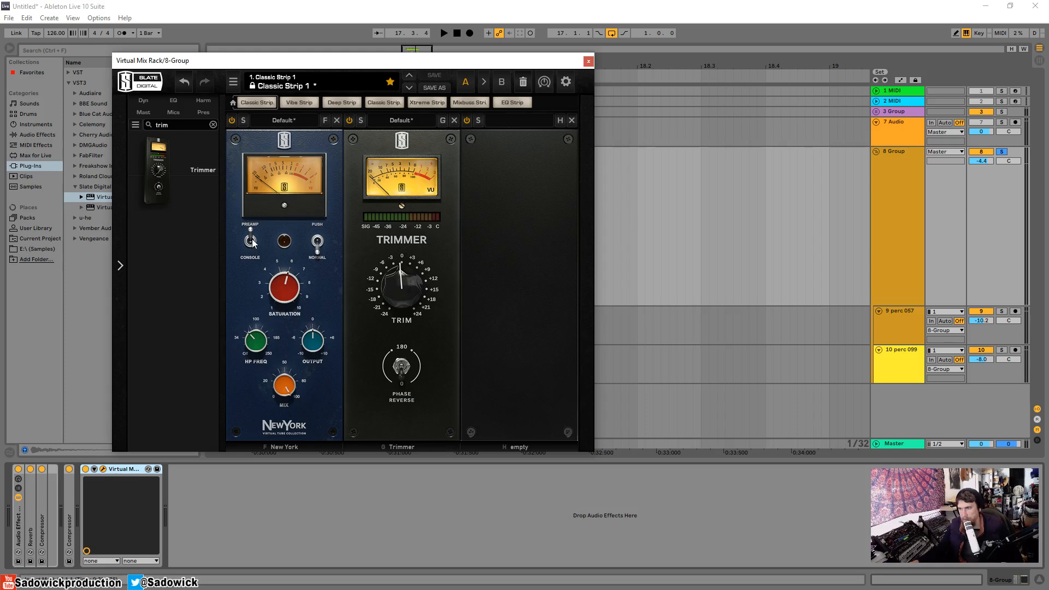
left_click_drag(279, 292, 265, 348)
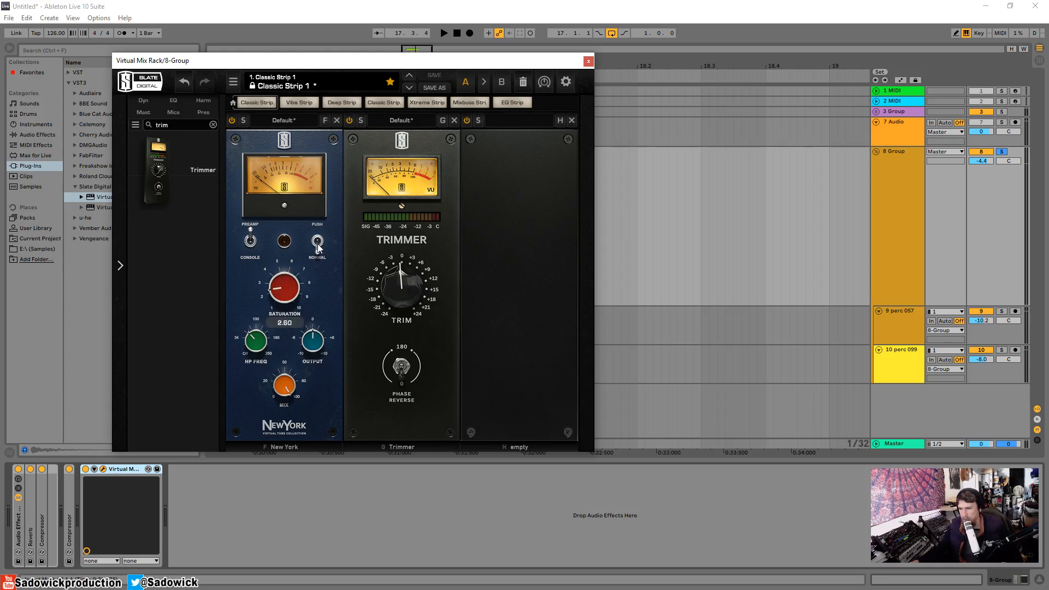
- Switch the New York module from Normal to Push and set its saturation to about 6.07 during playback
left_click(316, 241)
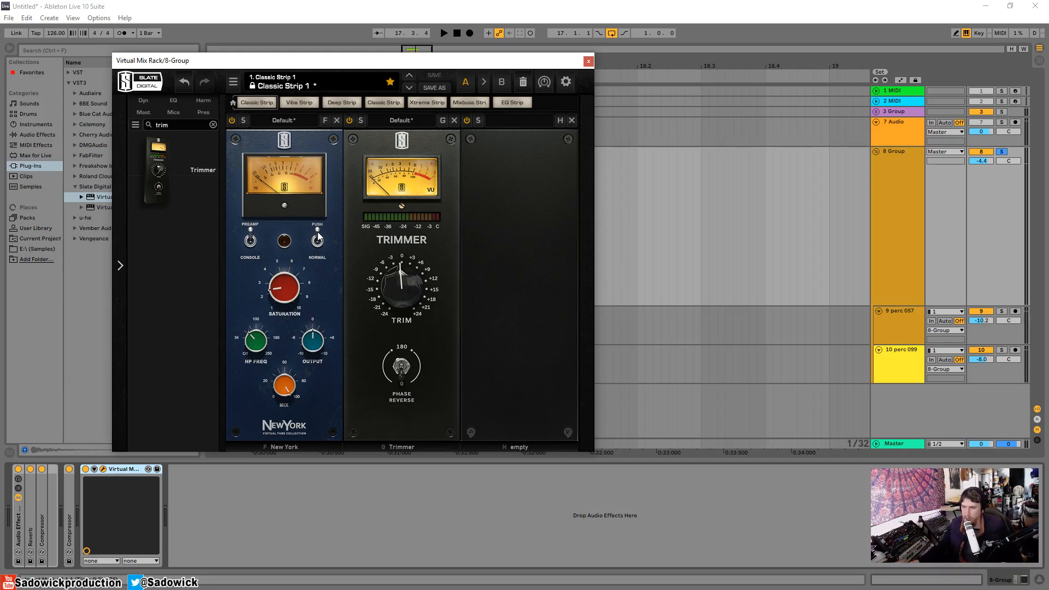
key("space")
left_click_drag(291, 274, 288, 209)
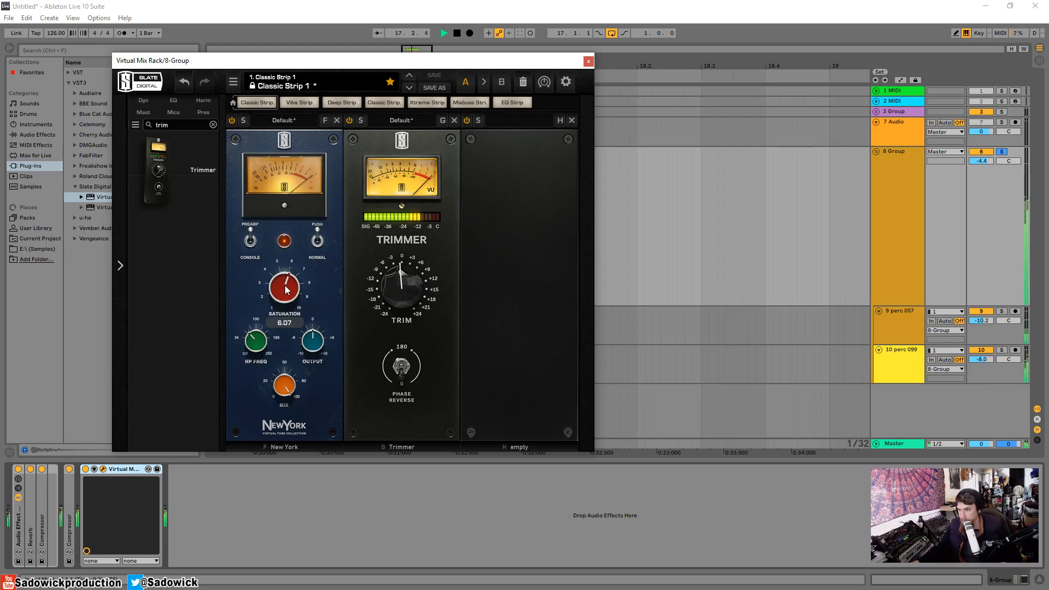
key("space")
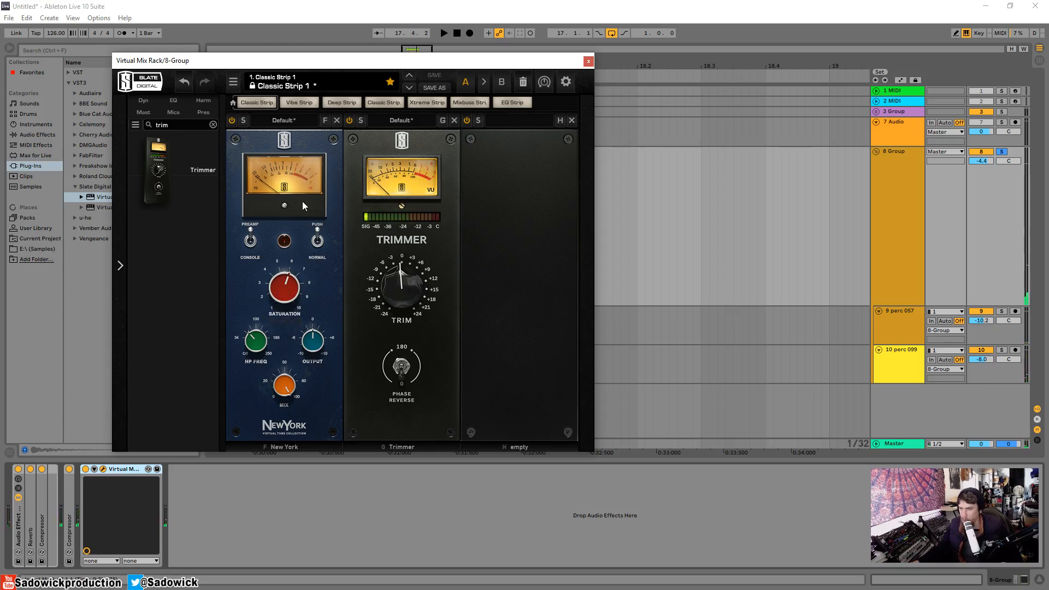
- Clear the module search and insert the CS-EQ before the New York module
left_click(213, 124)
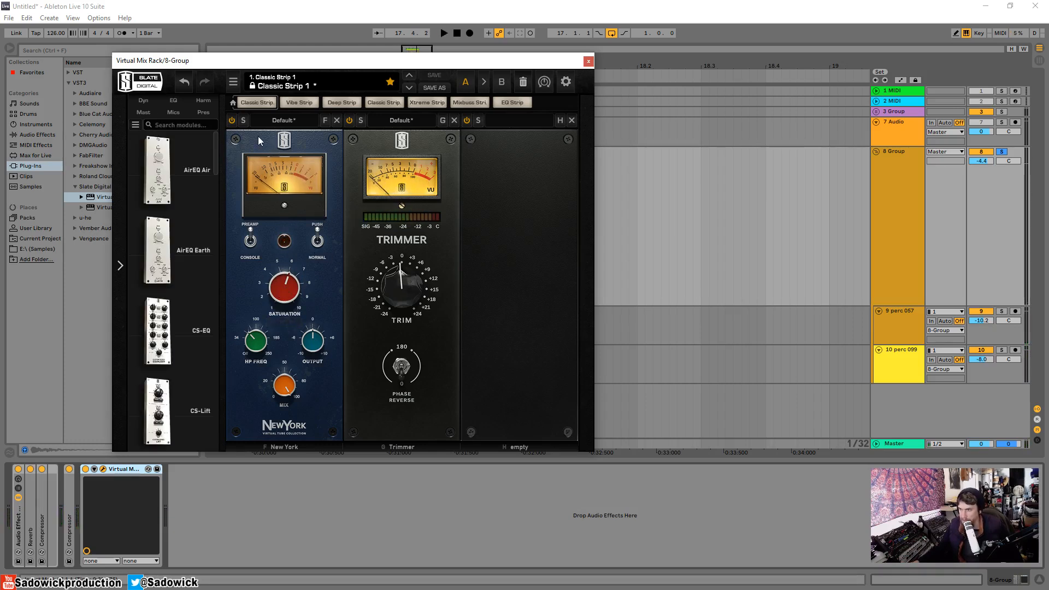
scroll(187, 271, "down", 3)
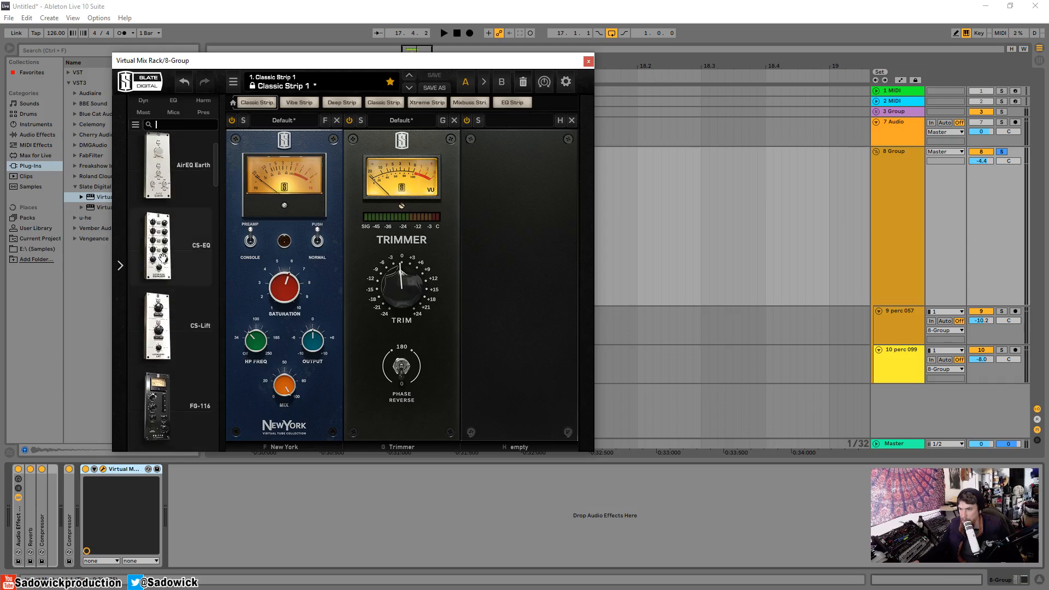
left_click_drag(161, 254, 248, 275)
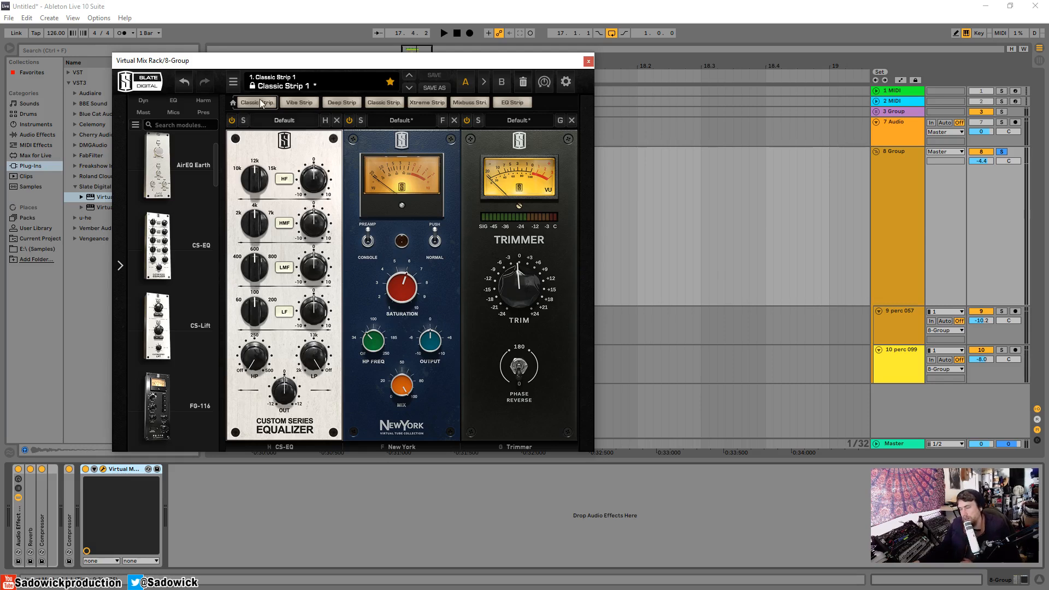
- Try boosting the CS-EQ's high and high-mid bands with the high-mid frequency at 2 kHz, audition it, and remove the module
mouse_move(257, 176)
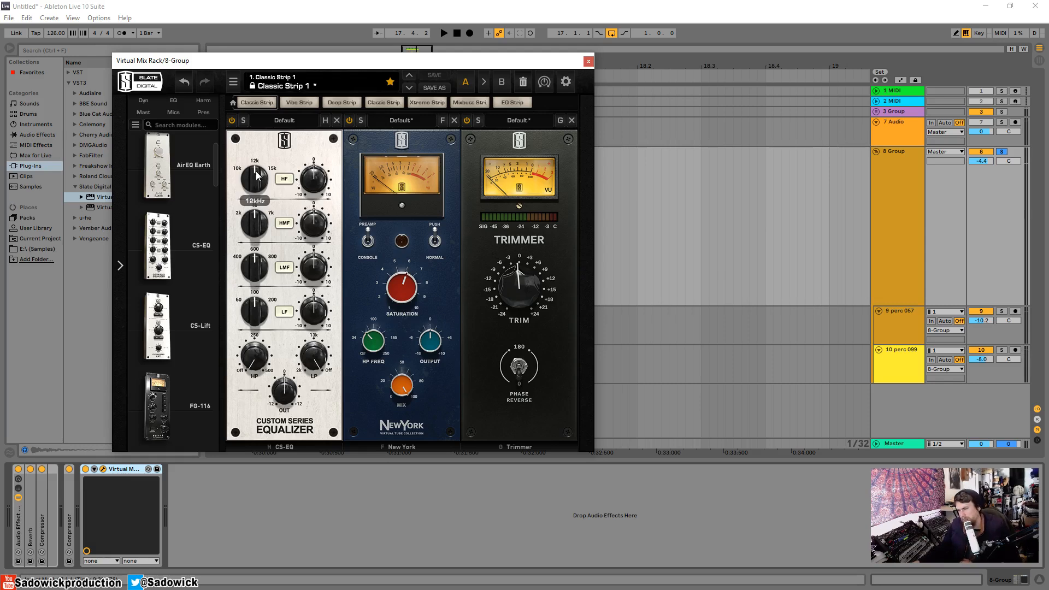
left_click_drag(257, 176, 315, 198)
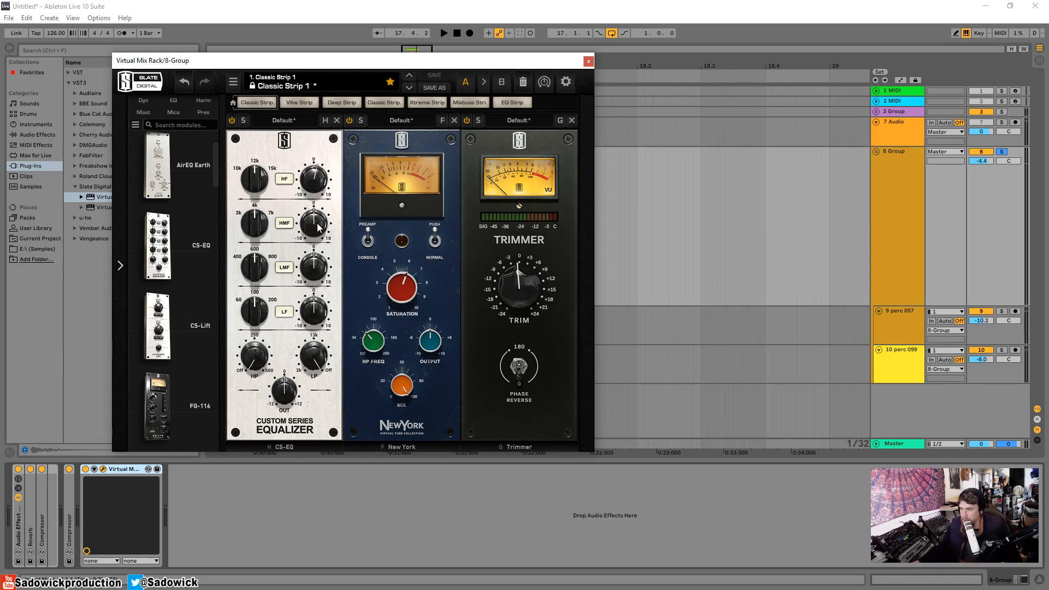
left_click_drag(319, 227, 254, 212)
key("space")
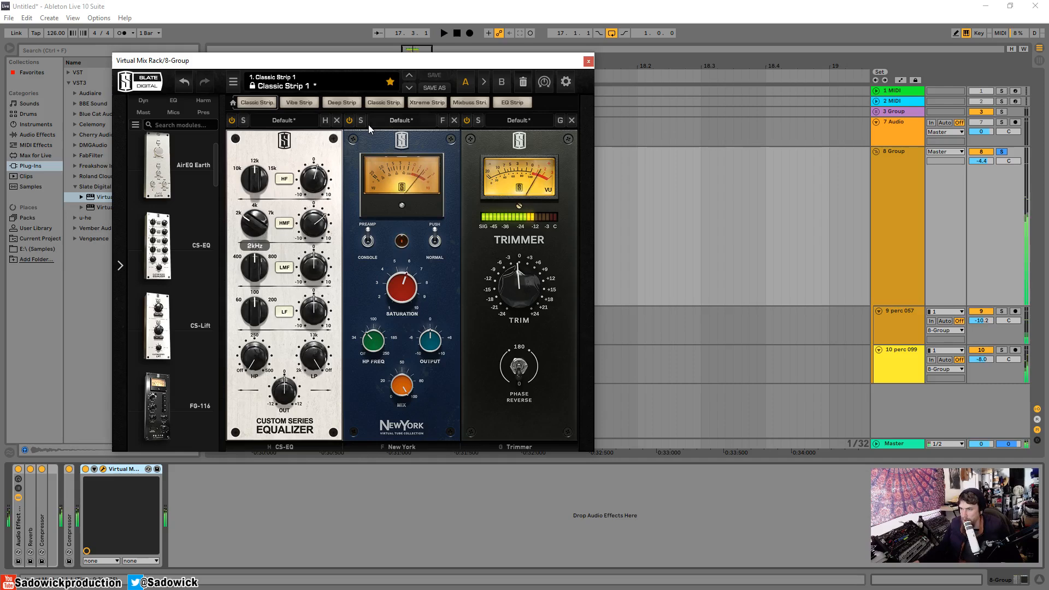
left_click(337, 121)
- Add the FG-N equalizer from the EQ category before the New York module
scroll(186, 233, "down", 4)
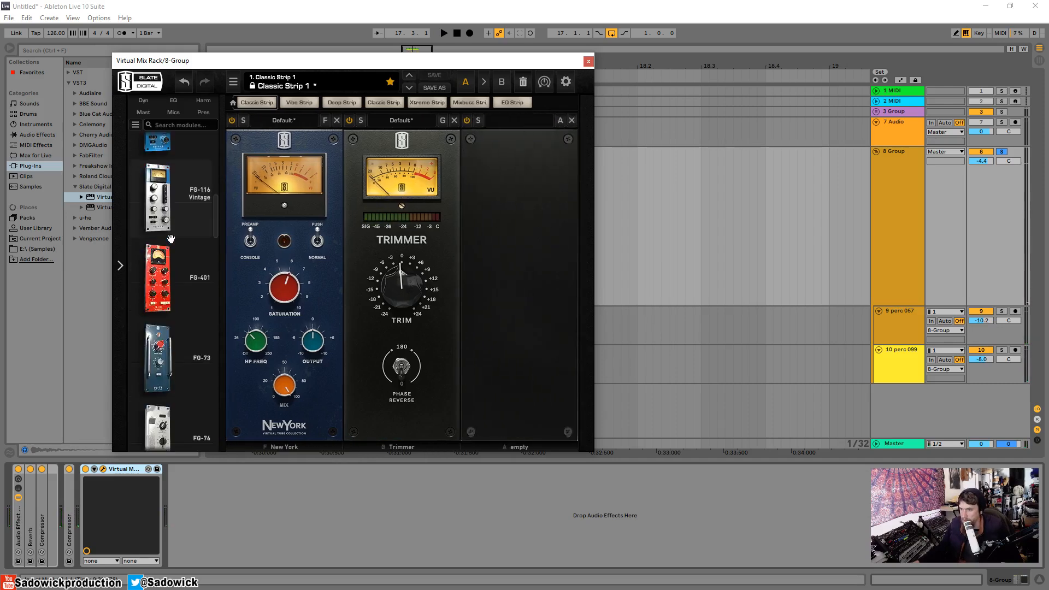
left_click(173, 100)
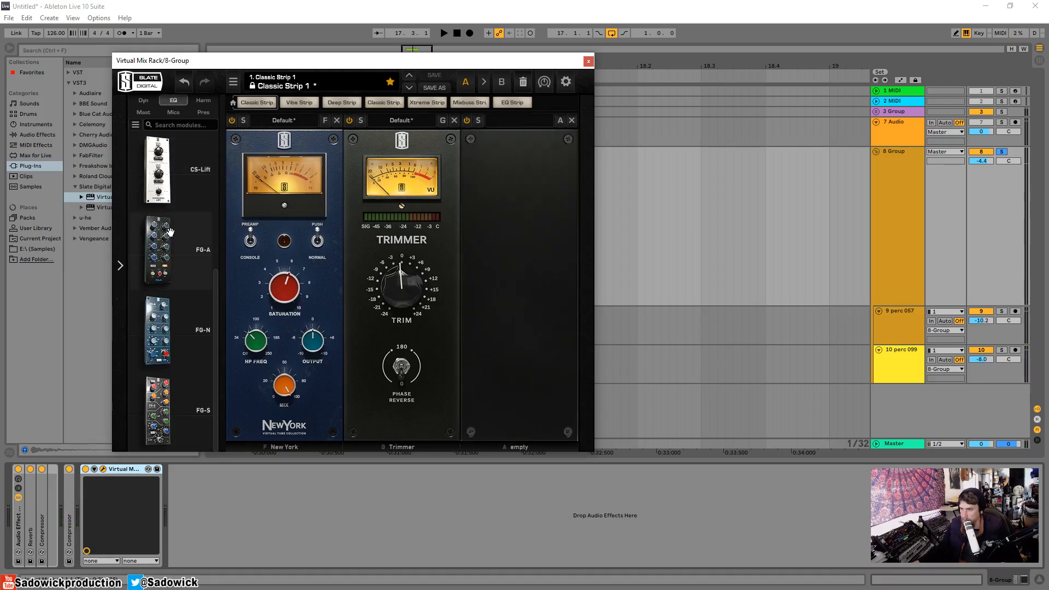
left_click_drag(157, 328, 270, 276)
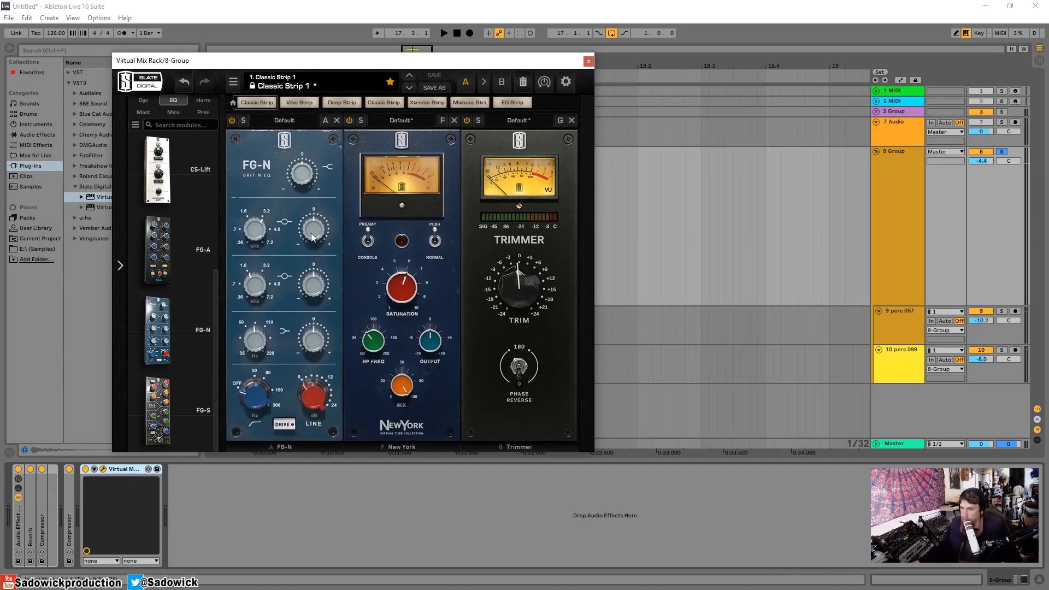
- Boost the FG-N's upper-mid band by 7.40 dB and sweep its frequency to about 4.64 kHz during playback
left_click_drag(310, 237, 310, 210)
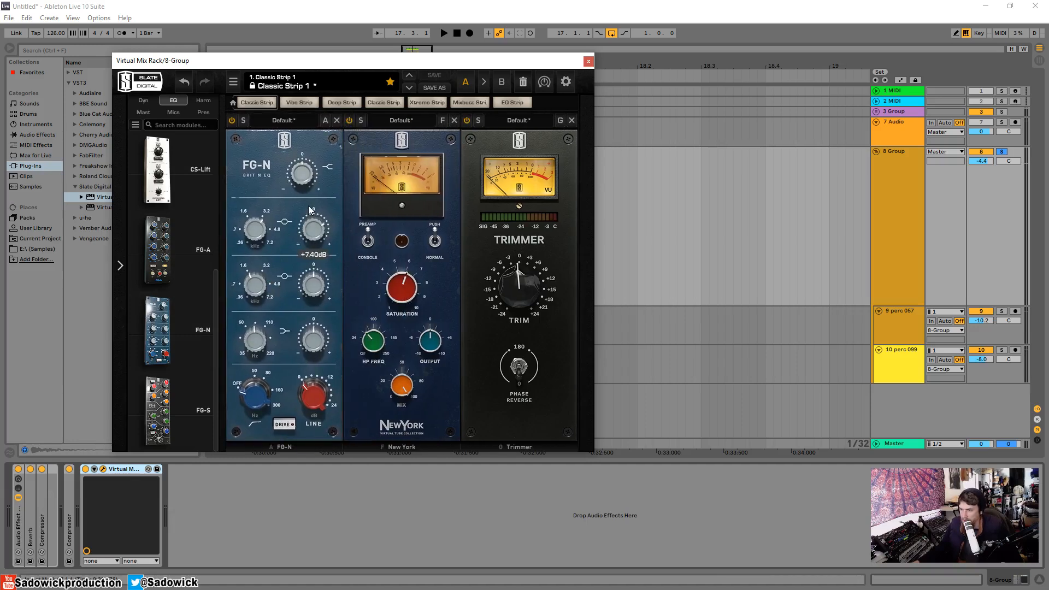
key("space")
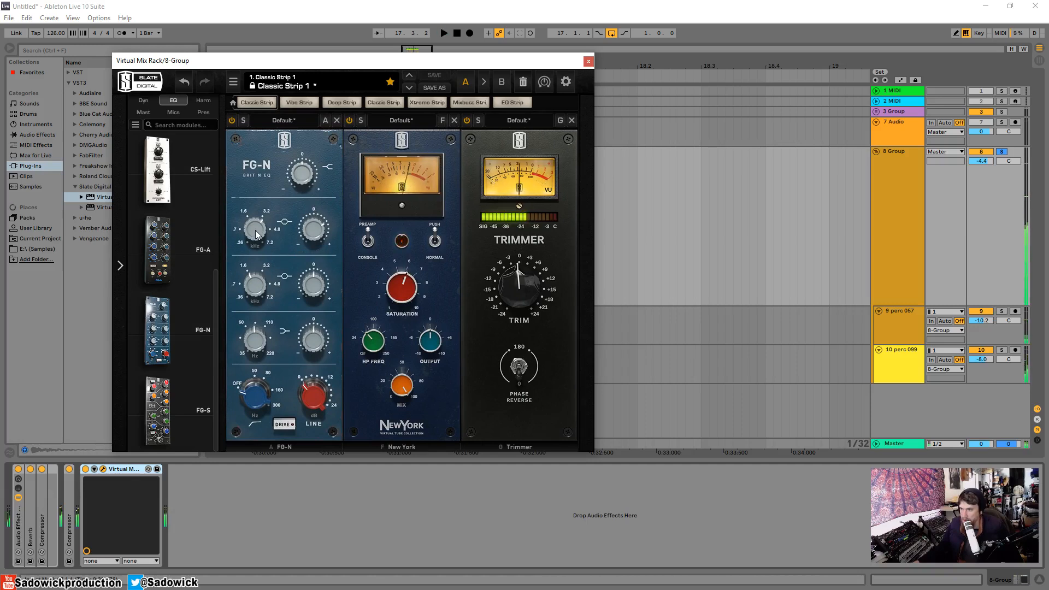
mouse_move(252, 262)
left_click_drag(251, 262, 246, 174)
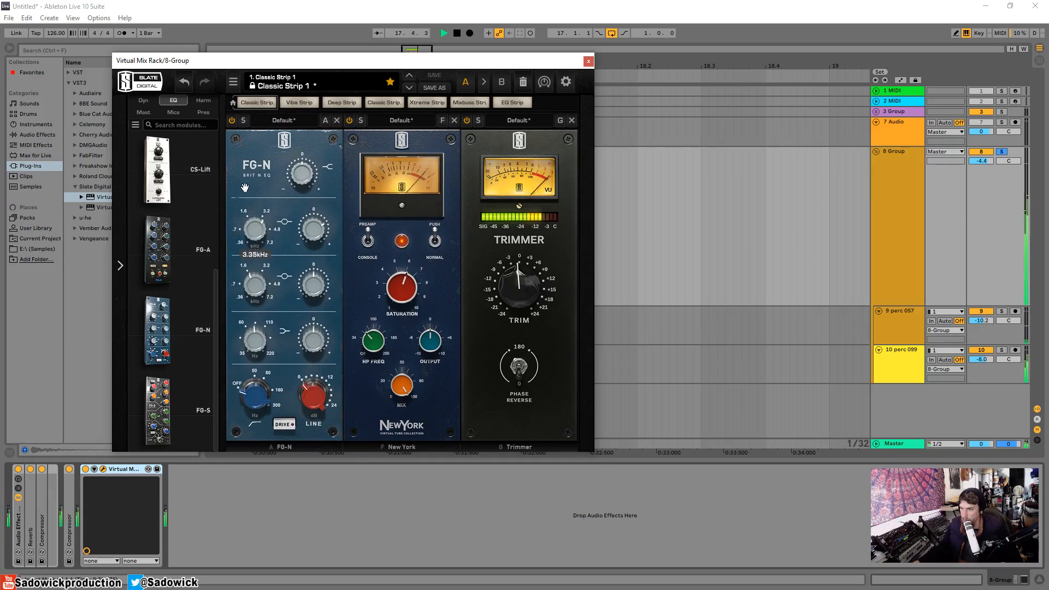
key("space")
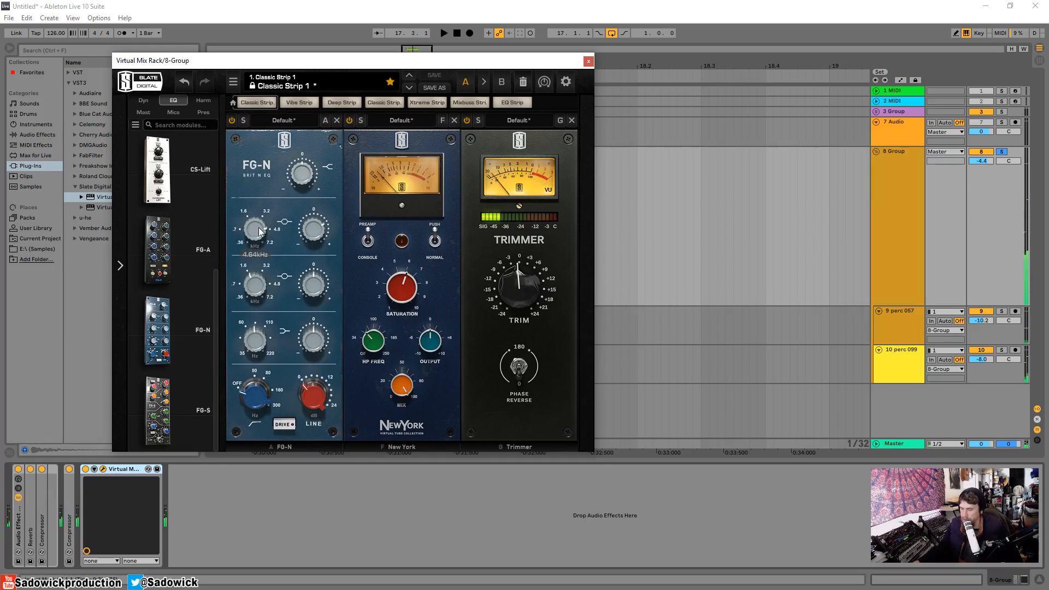
- Cut the FG-N's upper-mid gain to about -7 dB while auditioning, and boost the lower-mid gain to about +10.8 dB
left_click_drag(314, 232, 312, 263)
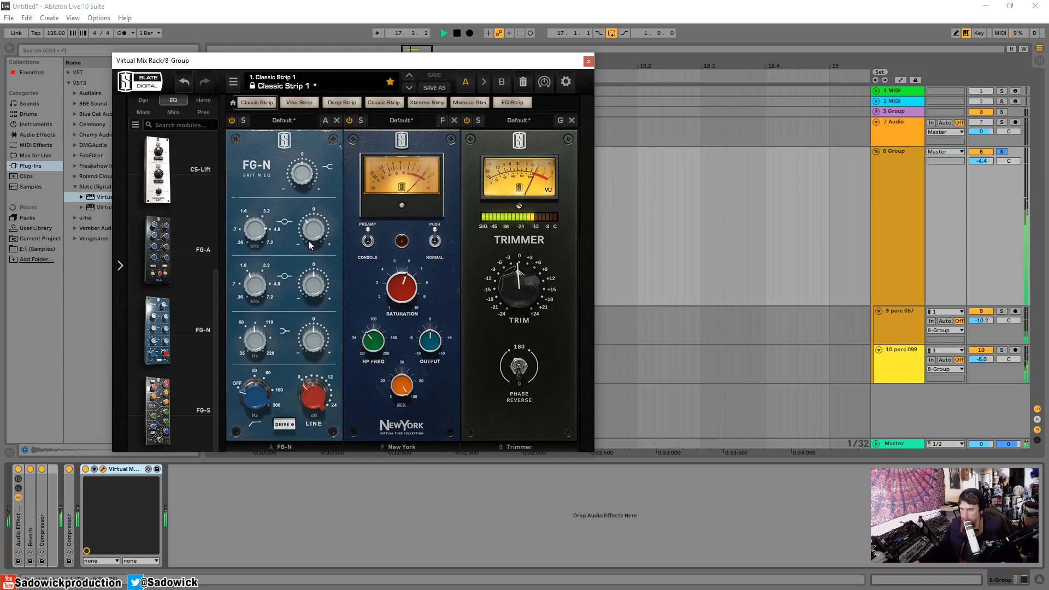
left_click_drag(314, 232, 315, 242)
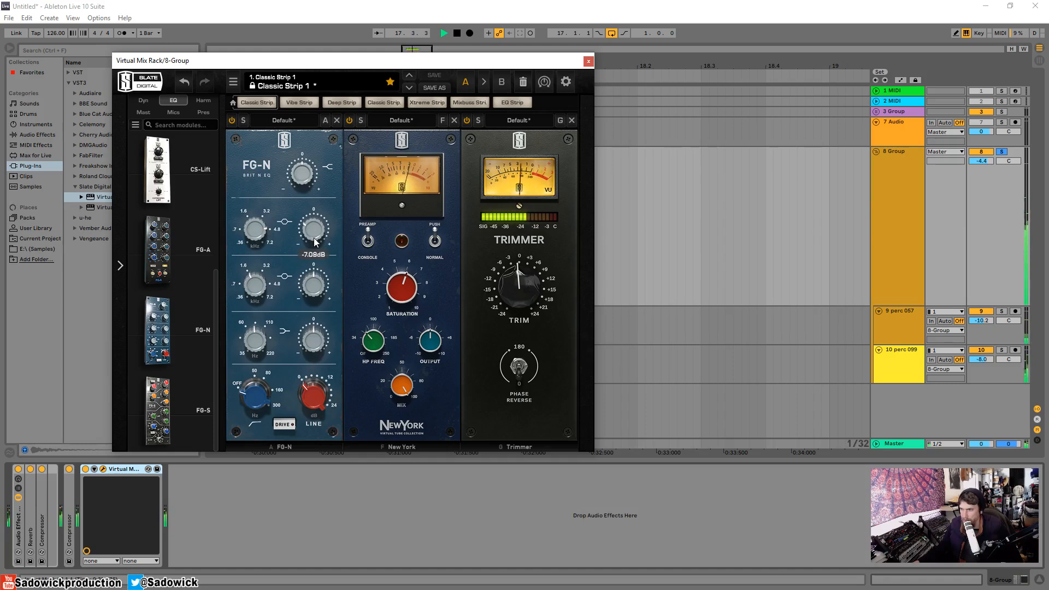
key("space")
left_click_drag(314, 239, 315, 244)
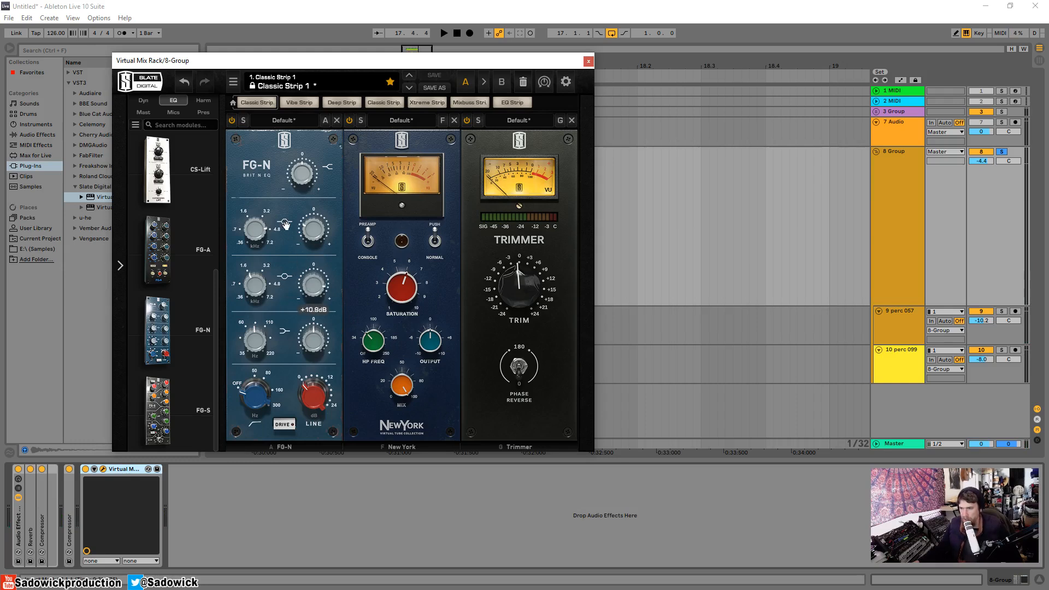
left_click_drag(315, 299, 307, 242)
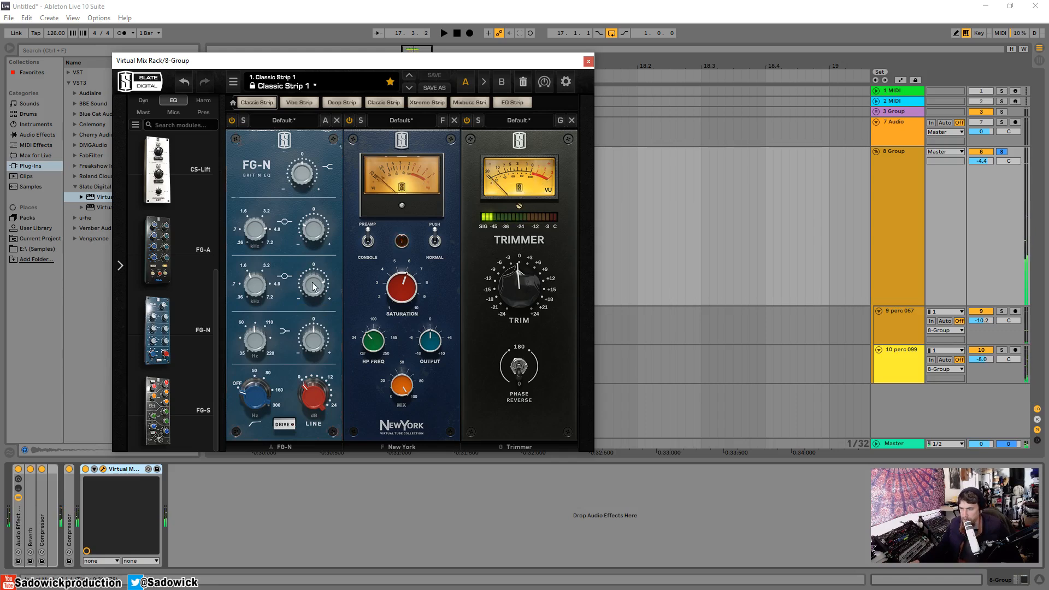
- Set the FG-N's lower-mid frequency to 450 Hz and boost that band's gain to +12.0 dB during playback
left_click_drag(255, 289, 250, 322)
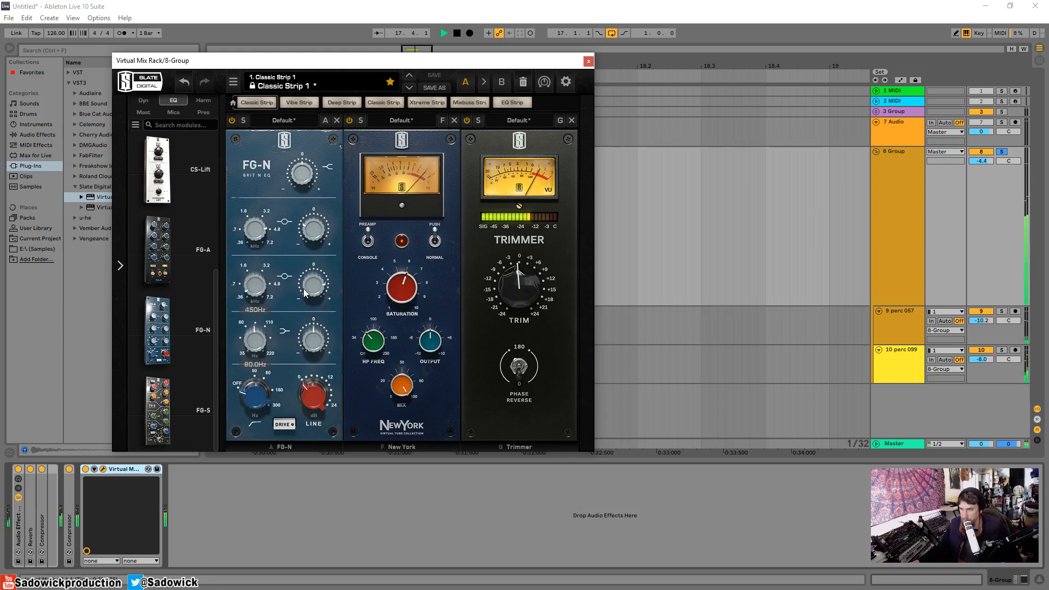
left_click_drag(304, 293, 311, 304)
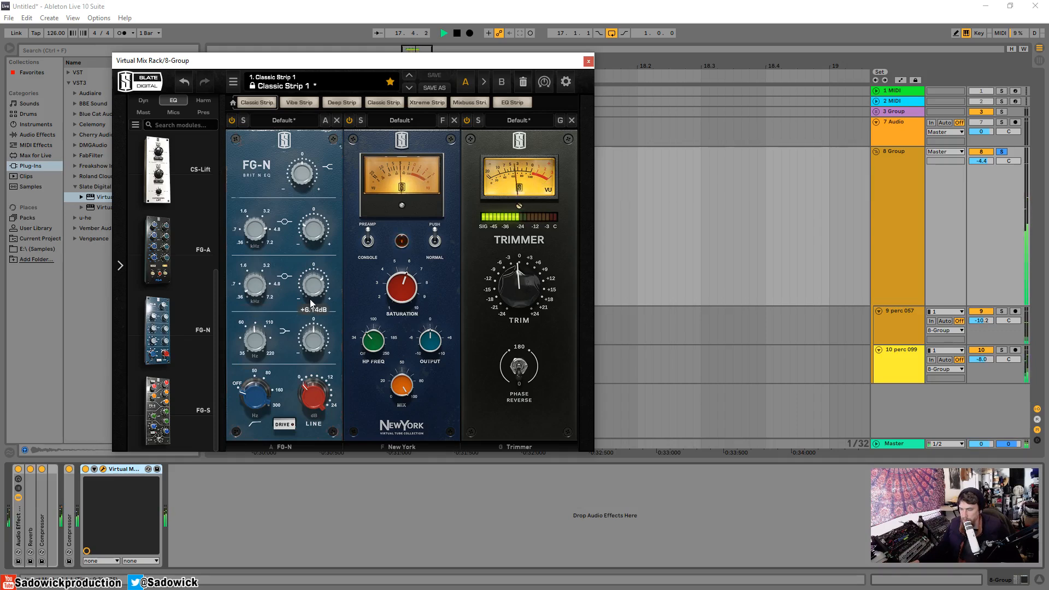
- Lower the New York's saturation and set its output to -3.32 dB while auditioning its two toggle switches
left_click_drag(387, 285, 392, 306)
key("space")
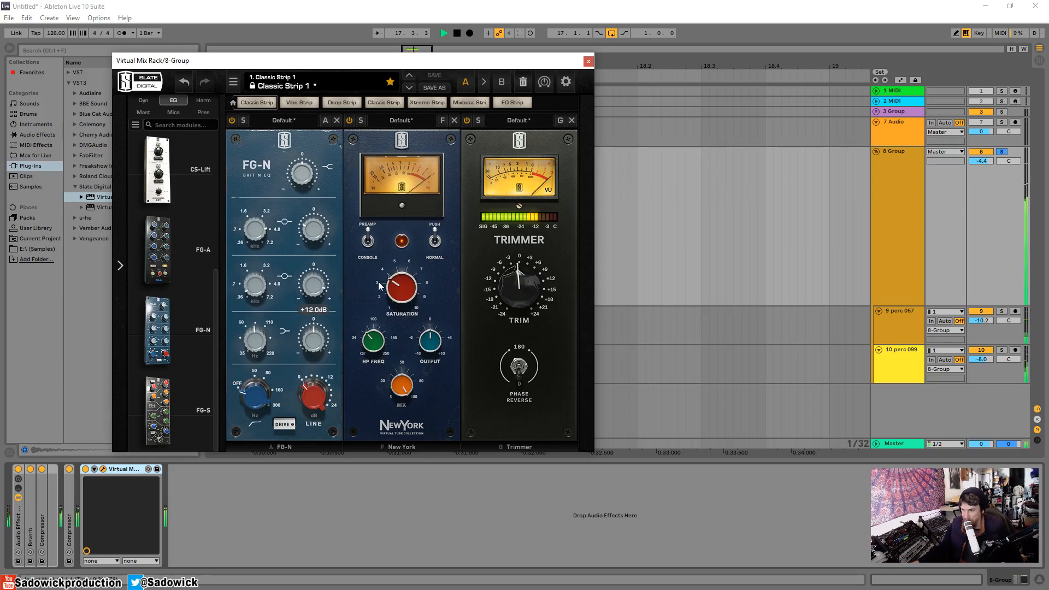
left_click_drag(401, 293, 401, 297)
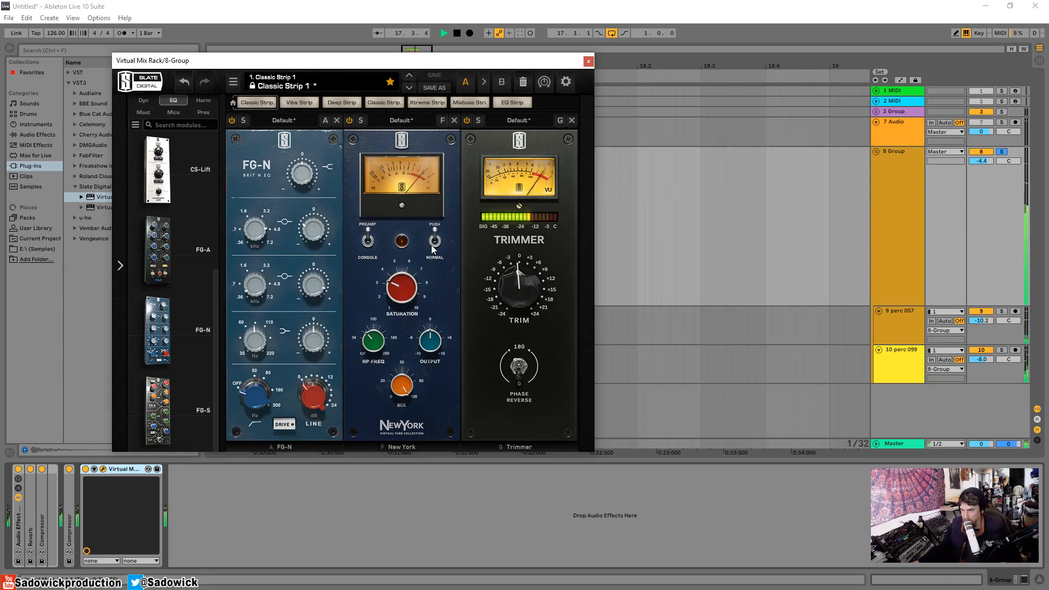
left_click(434, 243)
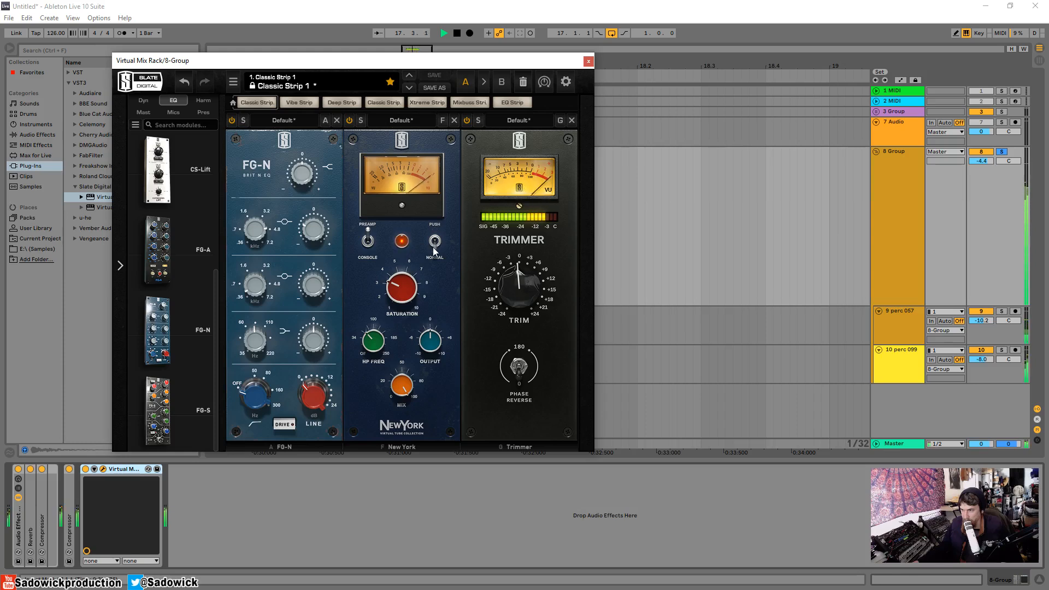
left_click(367, 243)
left_click(367, 243)
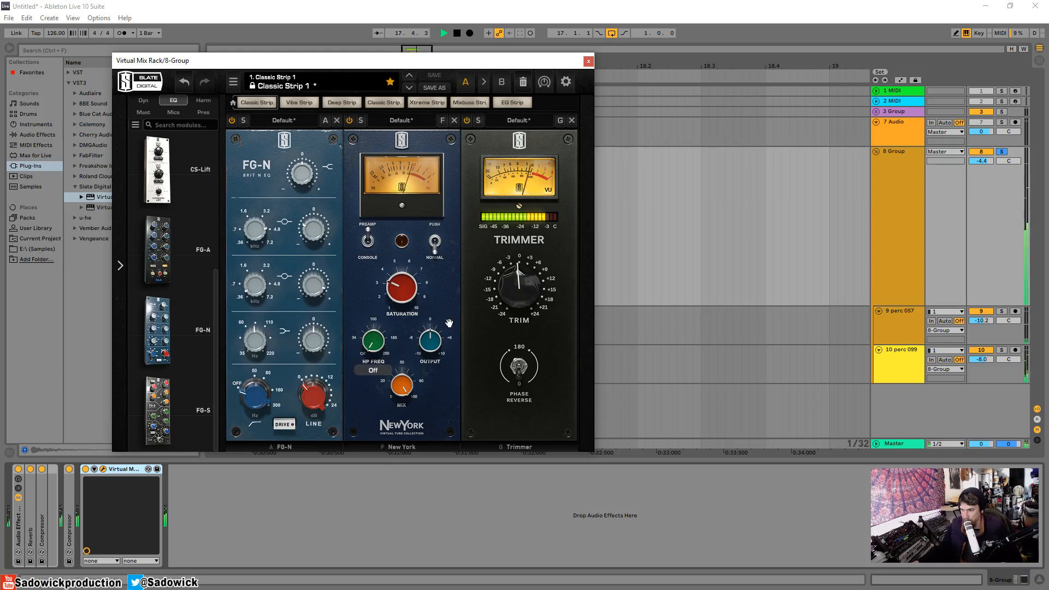
left_click_drag(431, 348, 429, 379)
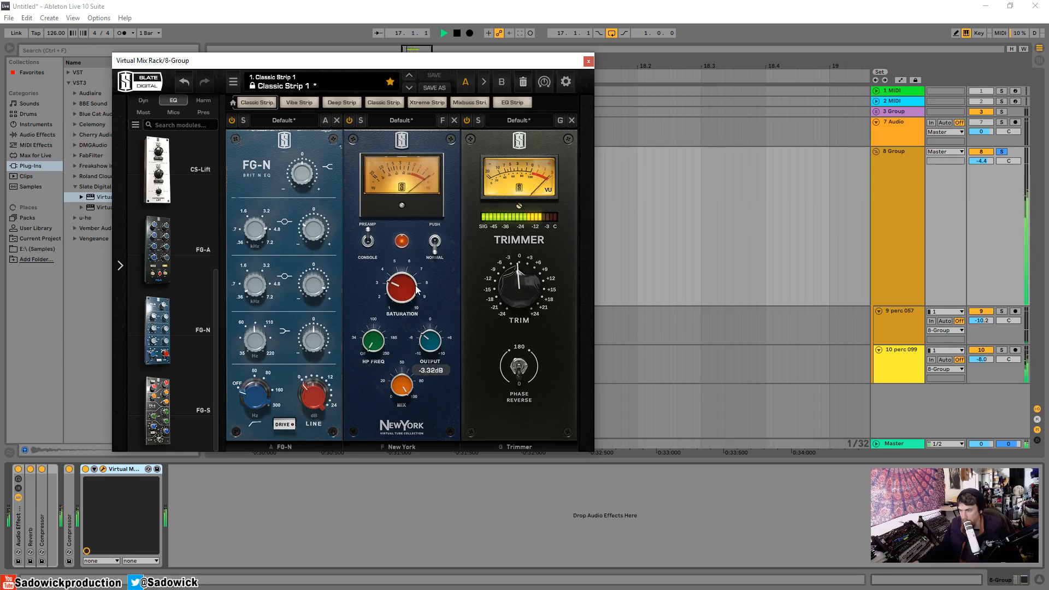
mouse_move(416, 290)
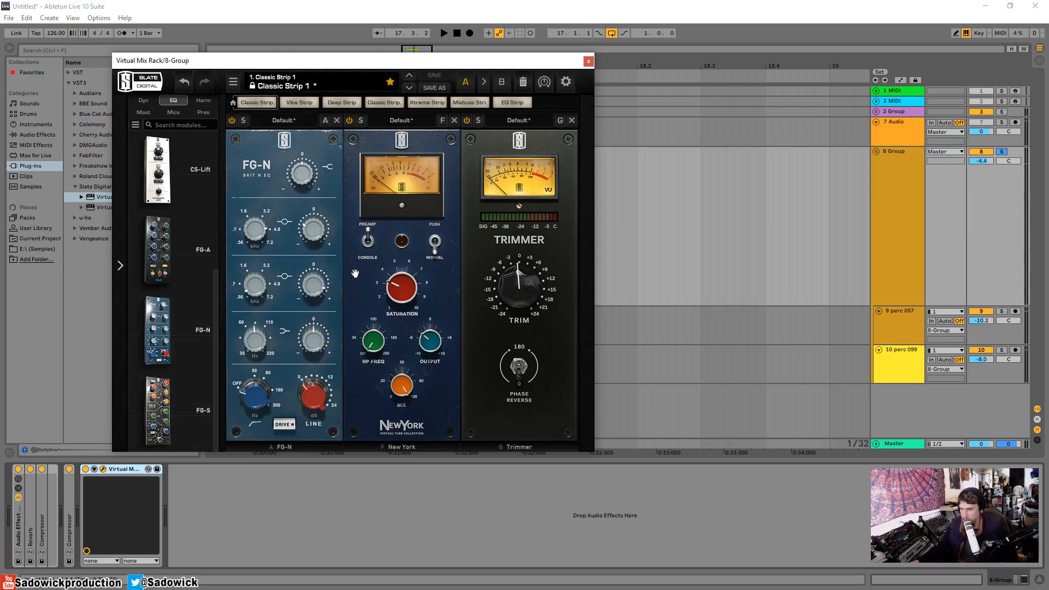
- Tune the FG-N's low band by ear, with gain at about +2.90 dB and frequency at about 86.4 Hz
mouse_move(318, 340)
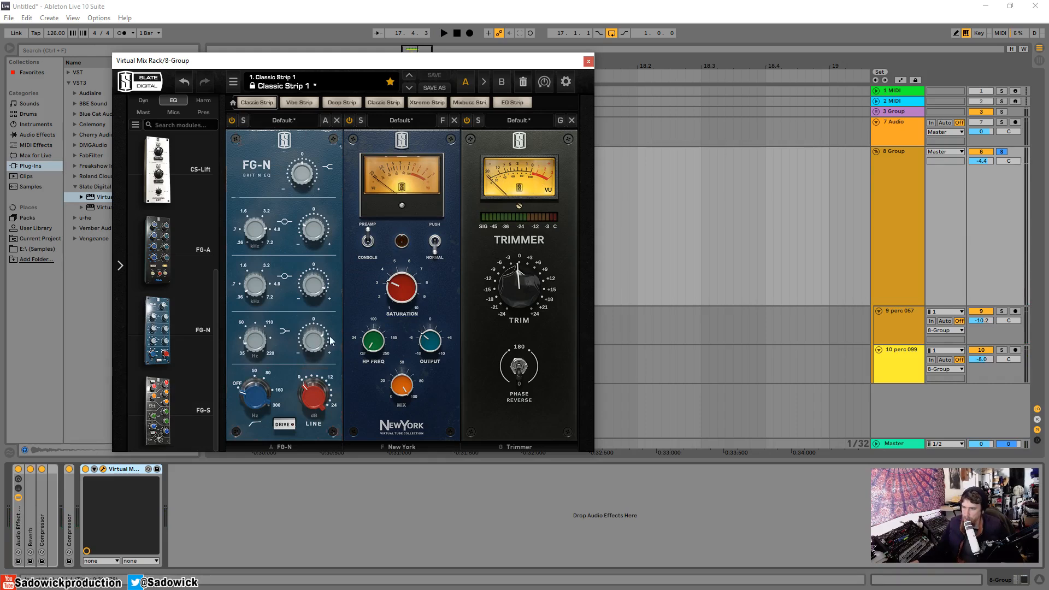
left_click(284, 331)
left_click_drag(261, 341, 236, 349)
left_click_drag(252, 305, 309, 389)
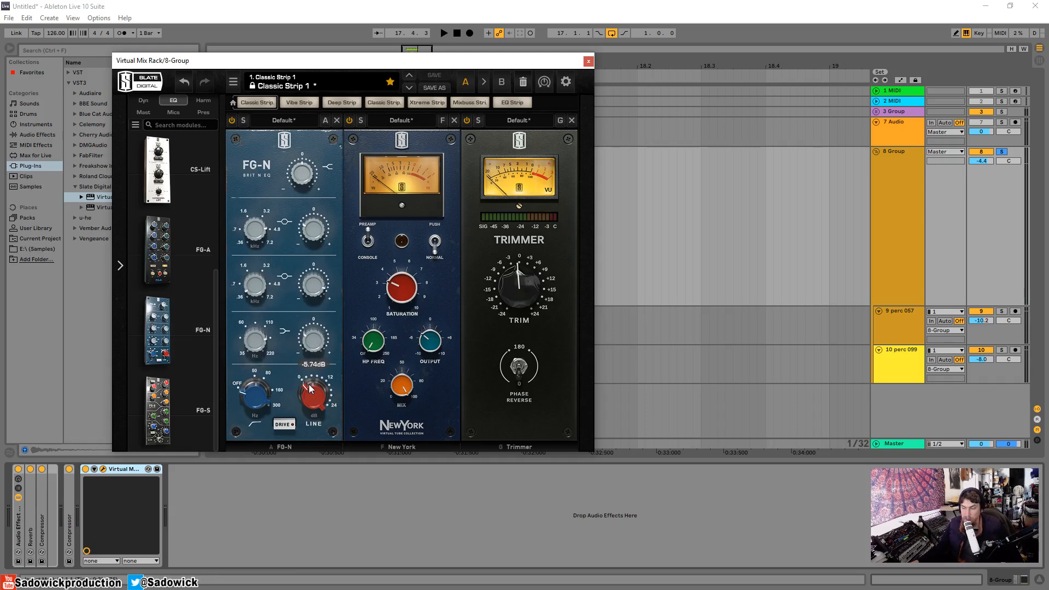
left_click_drag(315, 339, 316, 399)
left_click_drag(257, 355, 258, 424)
left_click_drag(321, 352, 312, 281)
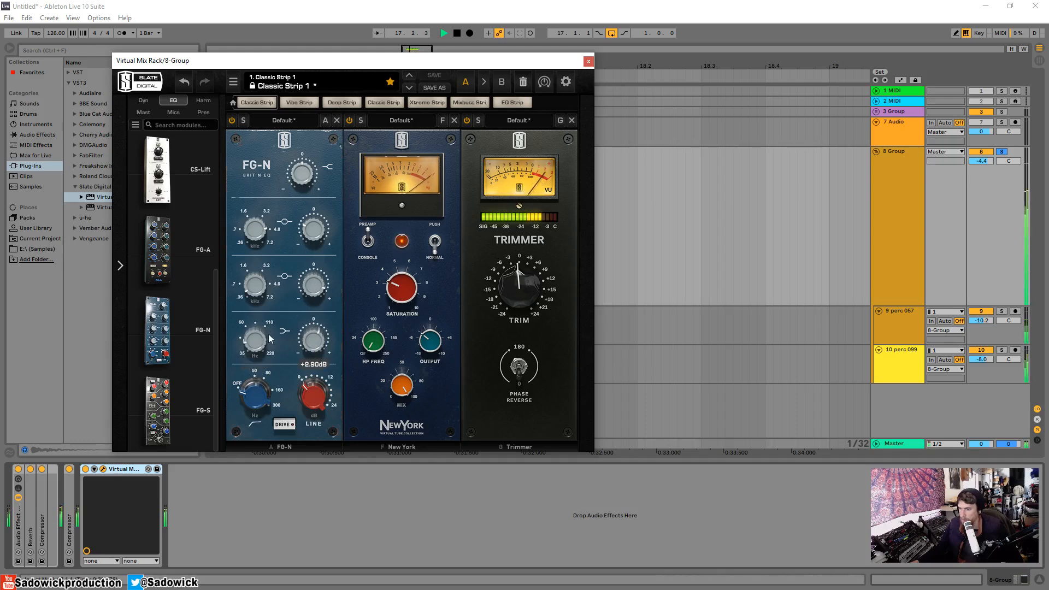
left_click_drag(268, 339, 261, 289)
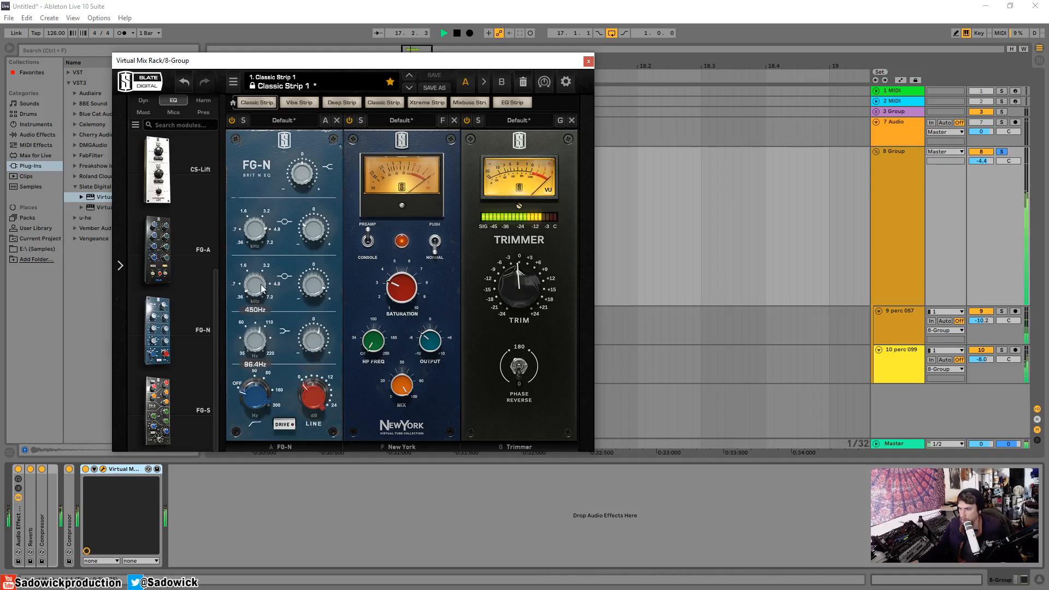
key("space")
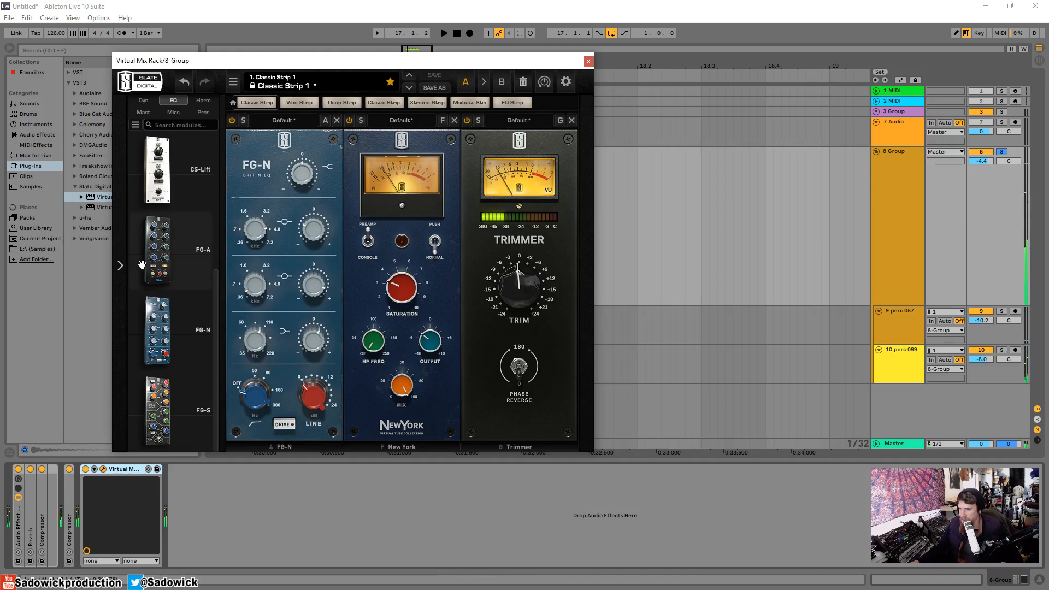
- Add the VCC Channel module from the harmonics category after the Trimmer
left_click(201, 99)
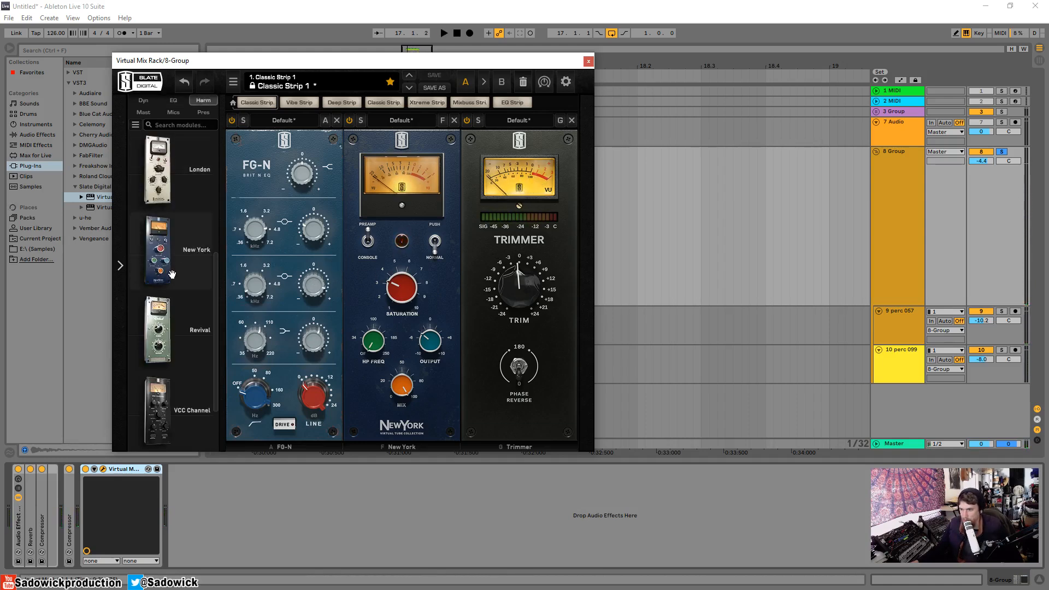
scroll(161, 328, "down", 1)
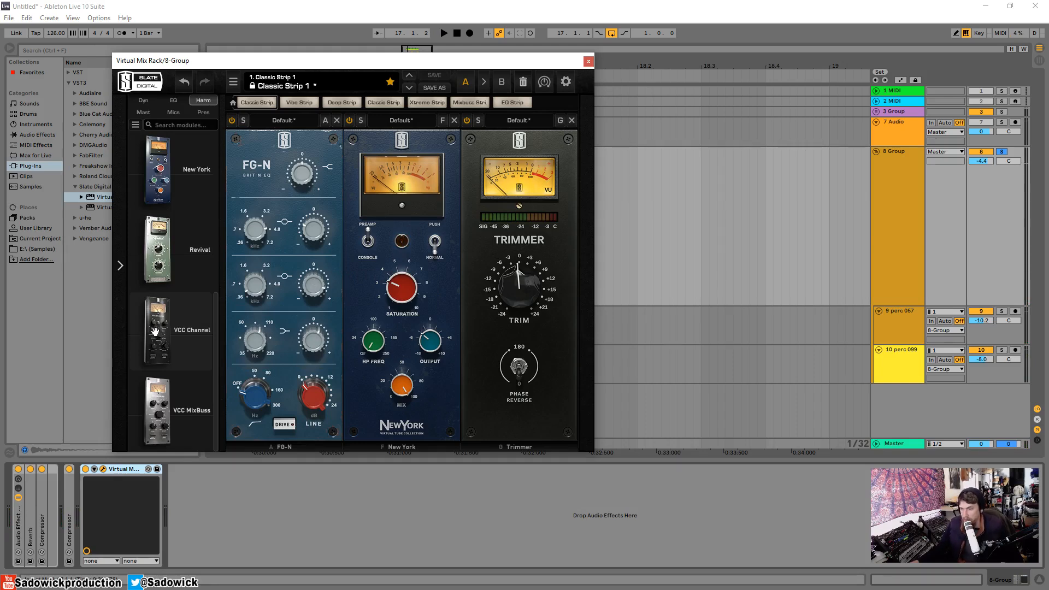
left_click_drag(155, 332, 614, 276)
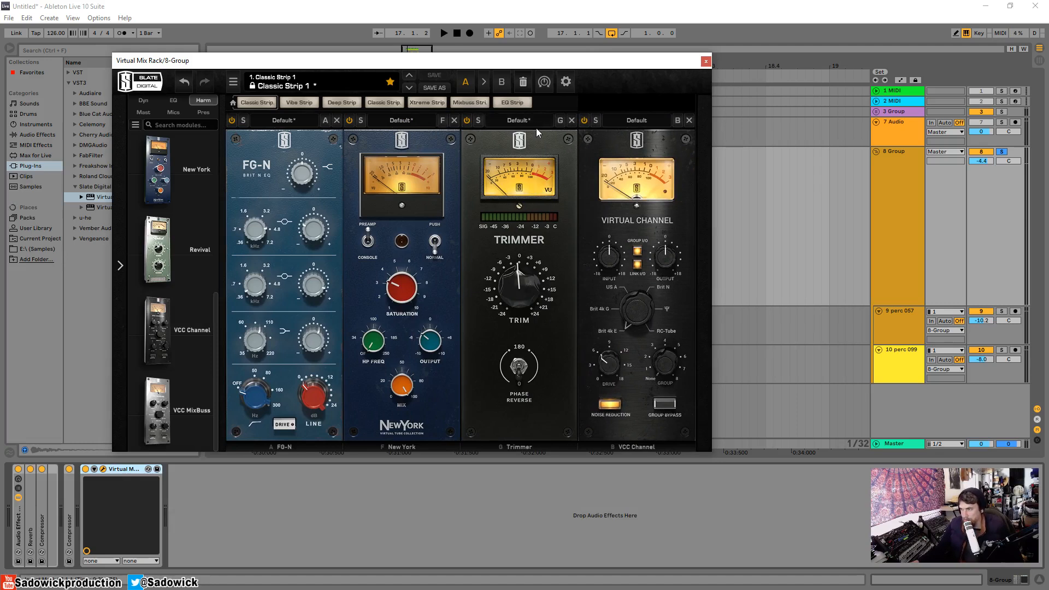
- Reduce the Trimmer's trim level to -2.73 dB during playback
key("space")
left_click_drag(513, 278, 514, 287)
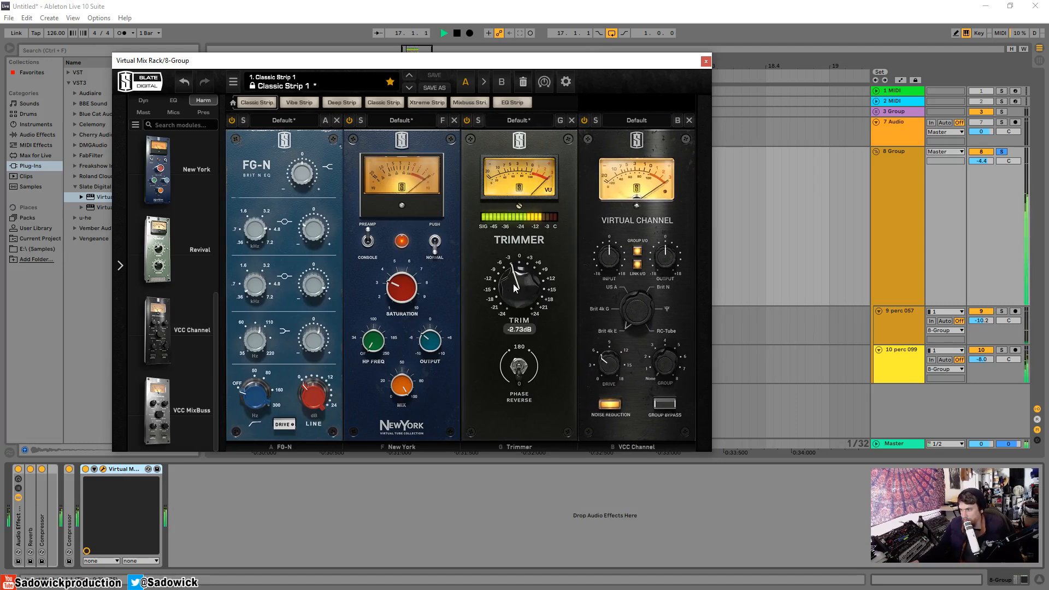
key("space")
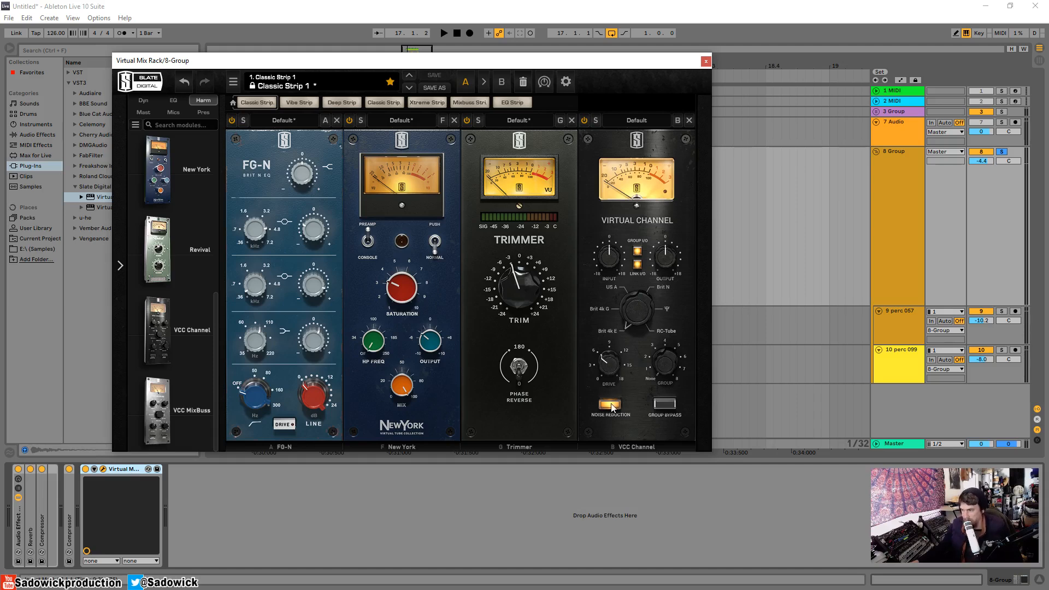
- Raise the VCC Channel's drive and lower its linked input to about -2.84 dB while auditioning
left_click_drag(609, 254, 641, 272)
left_click_drag(606, 251, 613, 227)
left_click_drag(610, 371, 614, 309)
scroll(607, 237, "up", 3)
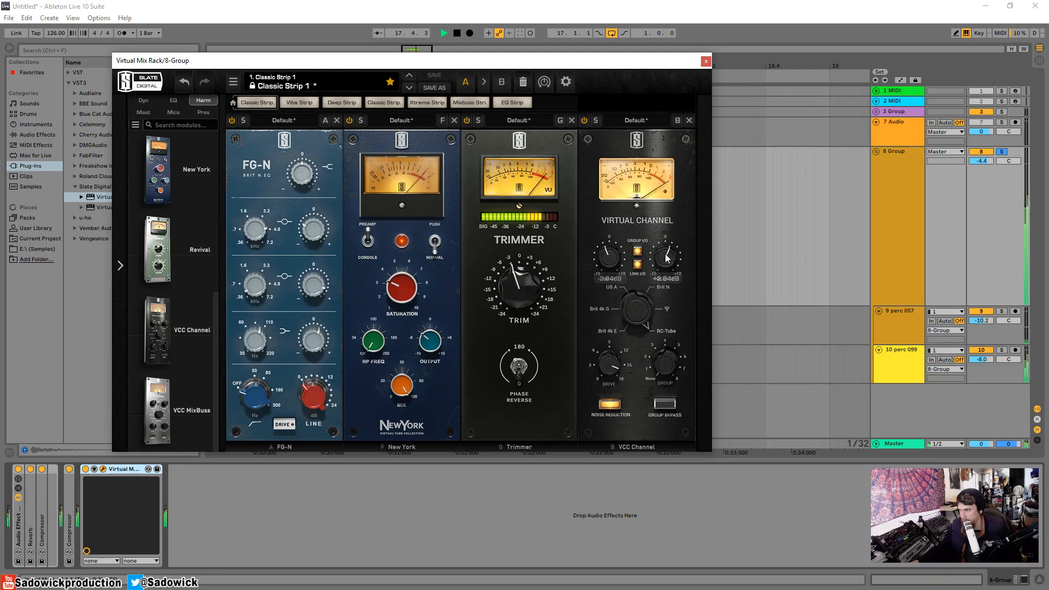
key("space")
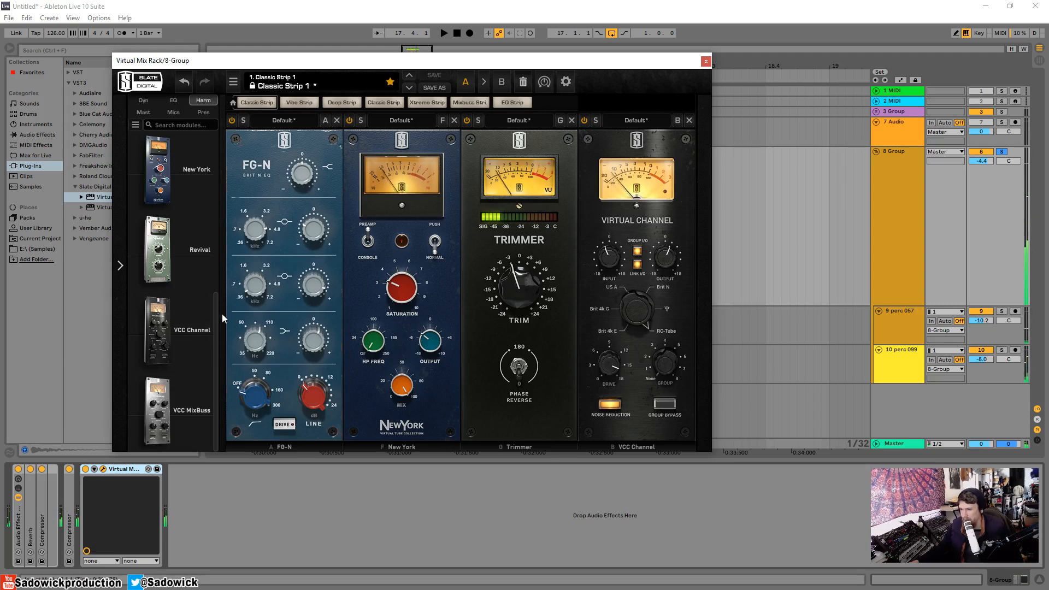
- Add the FG-401 compressor from the dynamics category after the VCC Channel
left_click_drag(215, 339, 232, 155)
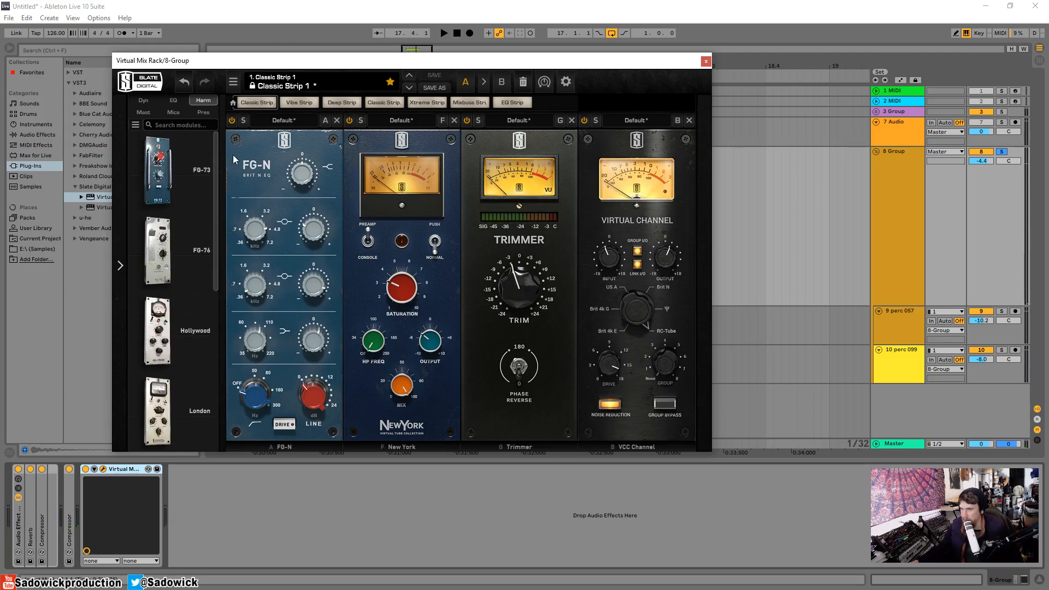
left_click(147, 102)
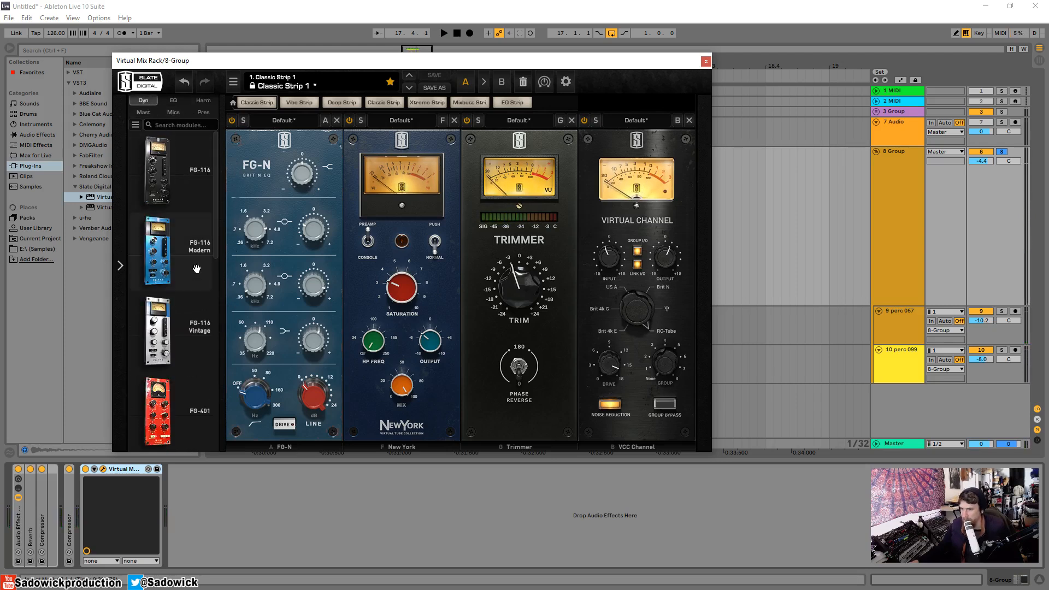
scroll(191, 271, "down", 1)
scroll(187, 272, "down", 1)
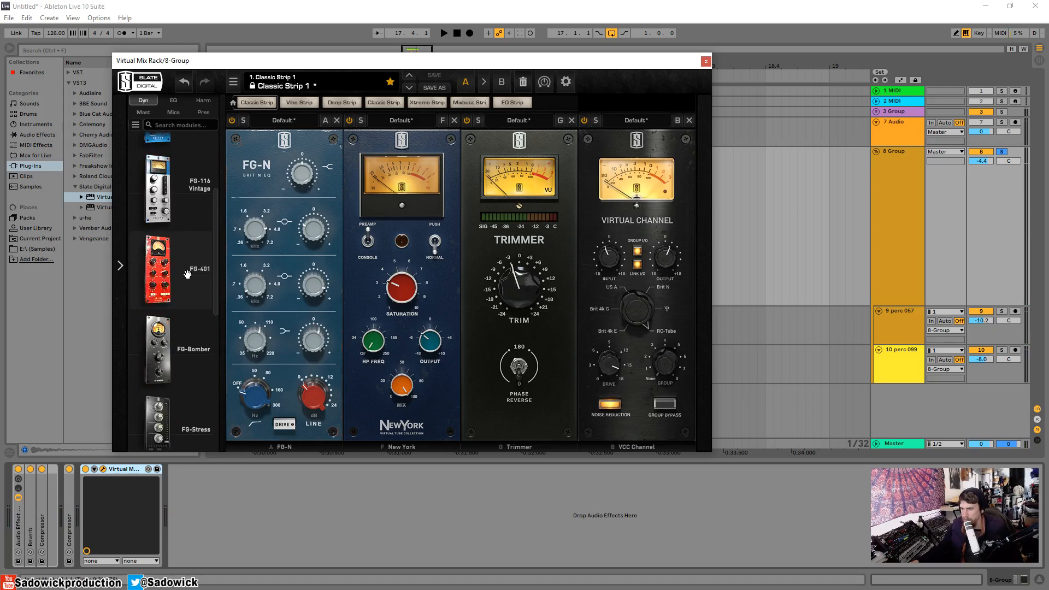
left_click_drag(156, 266, 737, 255)
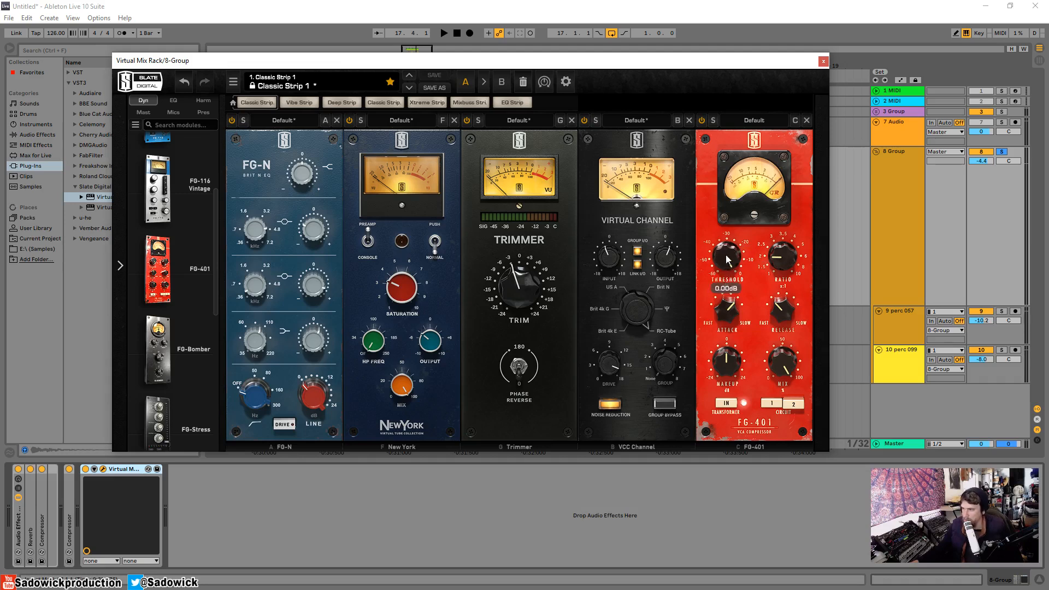
- Lower the FG-401's threshold to about -16.8 dB and adjust its makeup gain, release and ratio during playback
key("space")
mouse_move(726, 262)
left_mouse_down()
mouse_move(726, 280)
mouse_move(726, 263)
left_mouse_up()
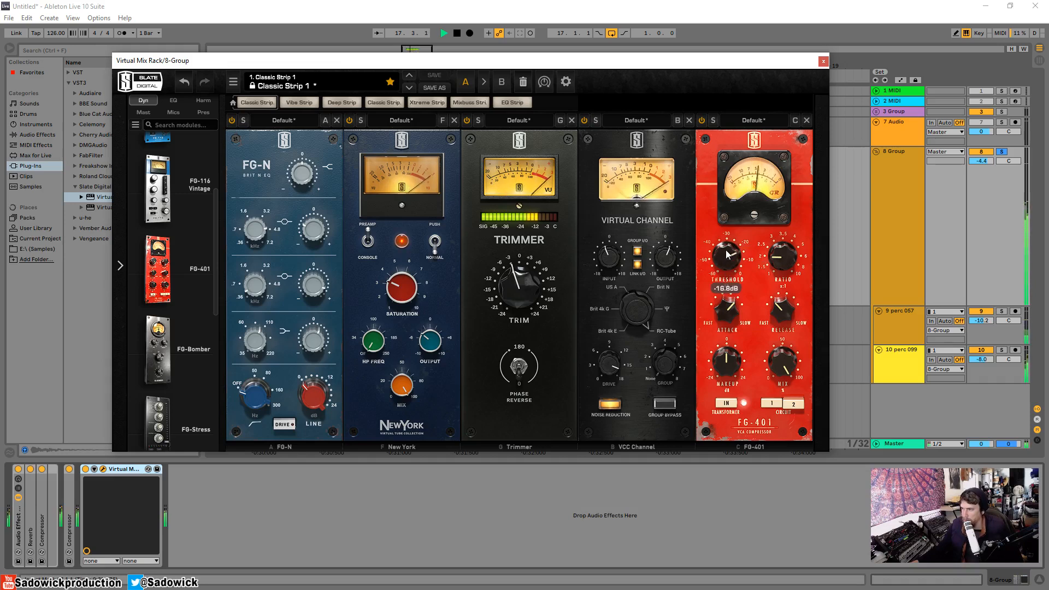
left_click_drag(729, 356, 731, 344)
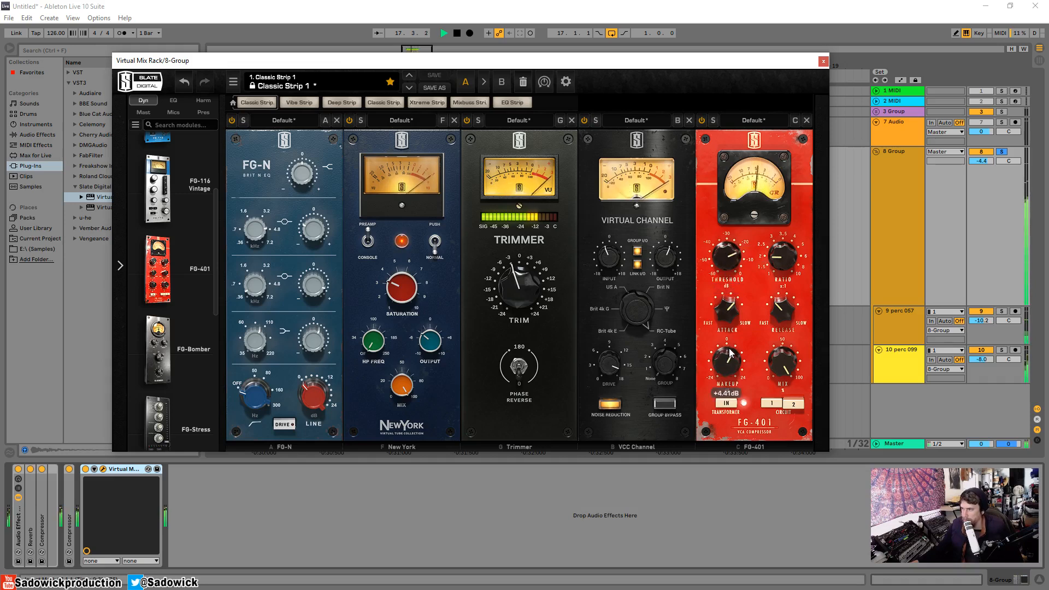
left_click_drag(781, 314, 781, 328)
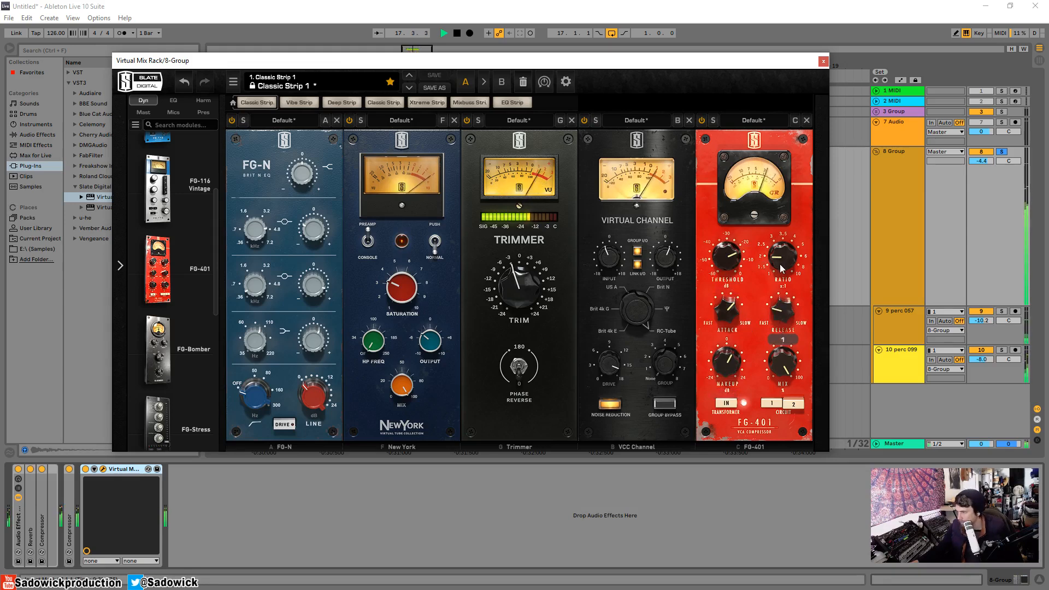
left_click_drag(781, 267, 778, 228)
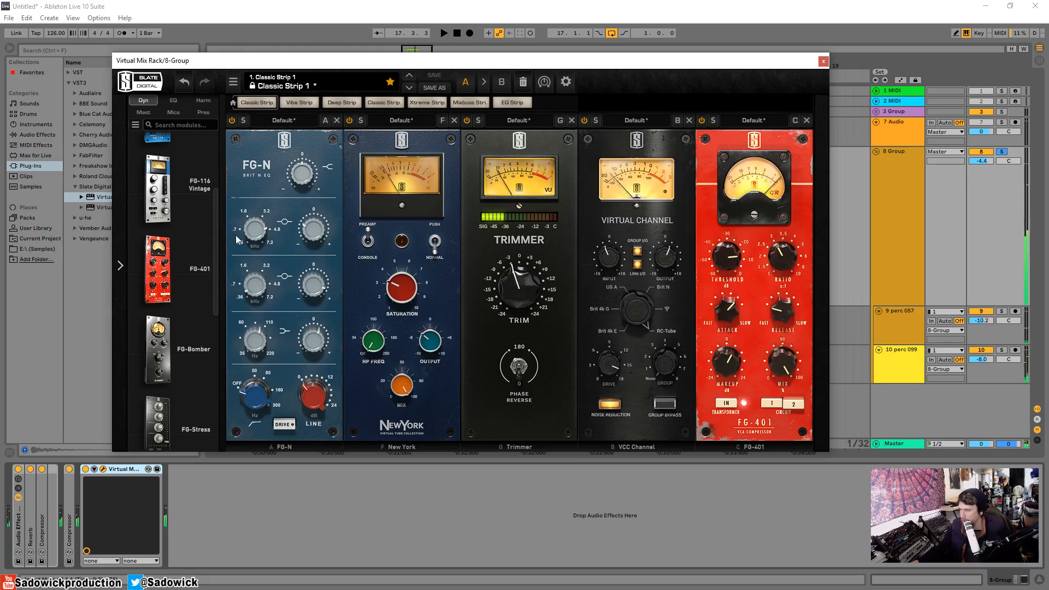
- Add the Revival module from the mastering category and place it after the FG-401 at the end of the chain
scroll(205, 235, "down", 3)
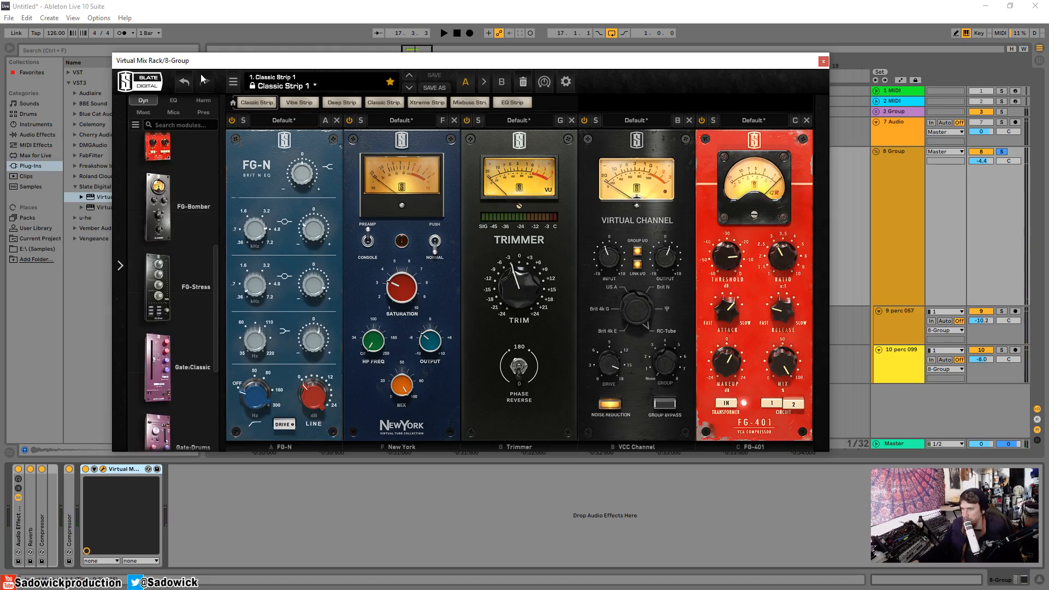
left_click(203, 112)
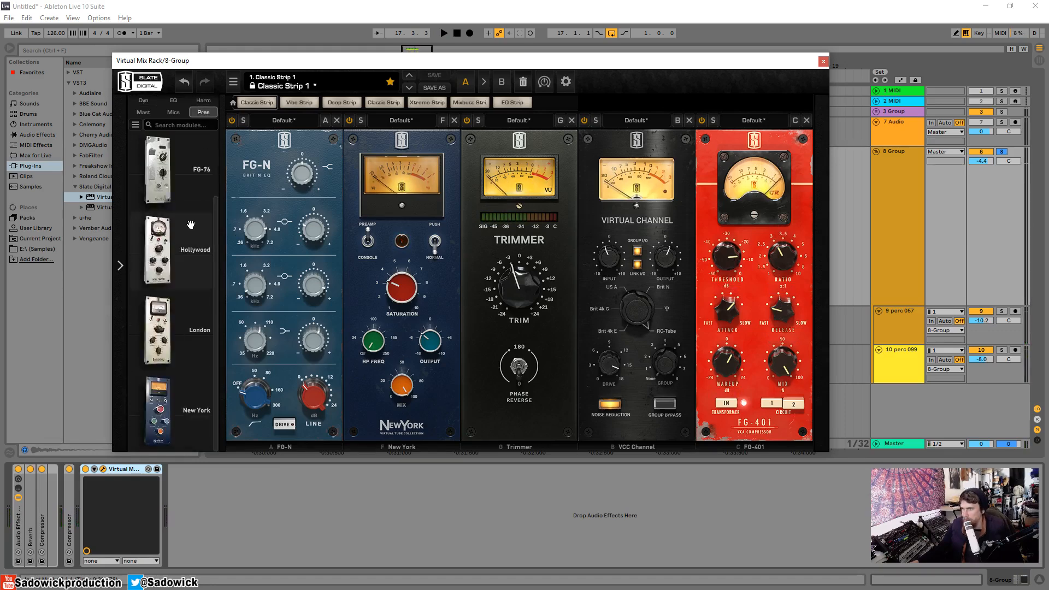
scroll(191, 225, "up", 1)
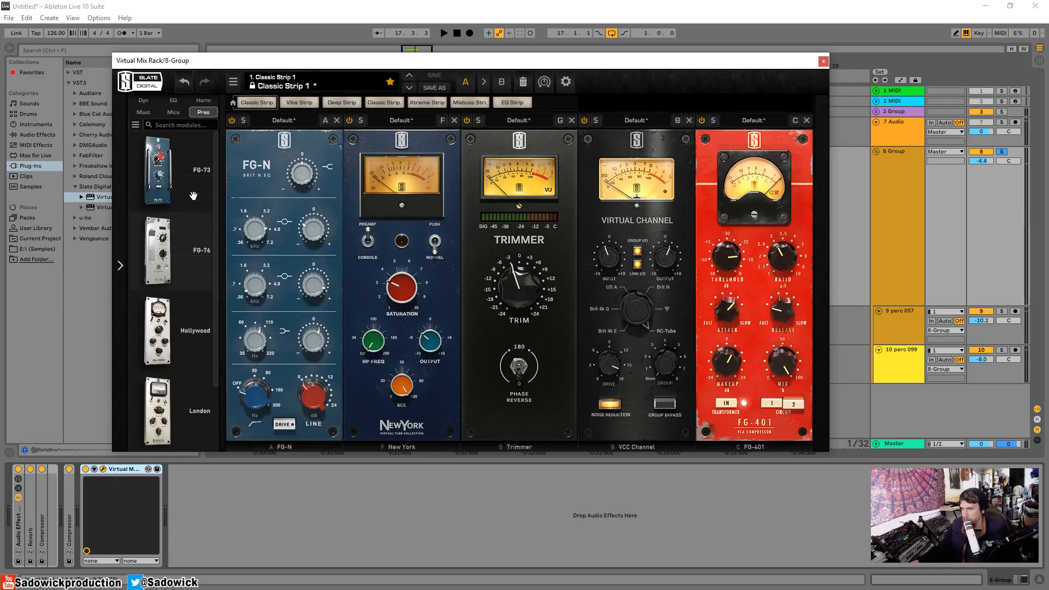
left_click(174, 112)
left_click(144, 112)
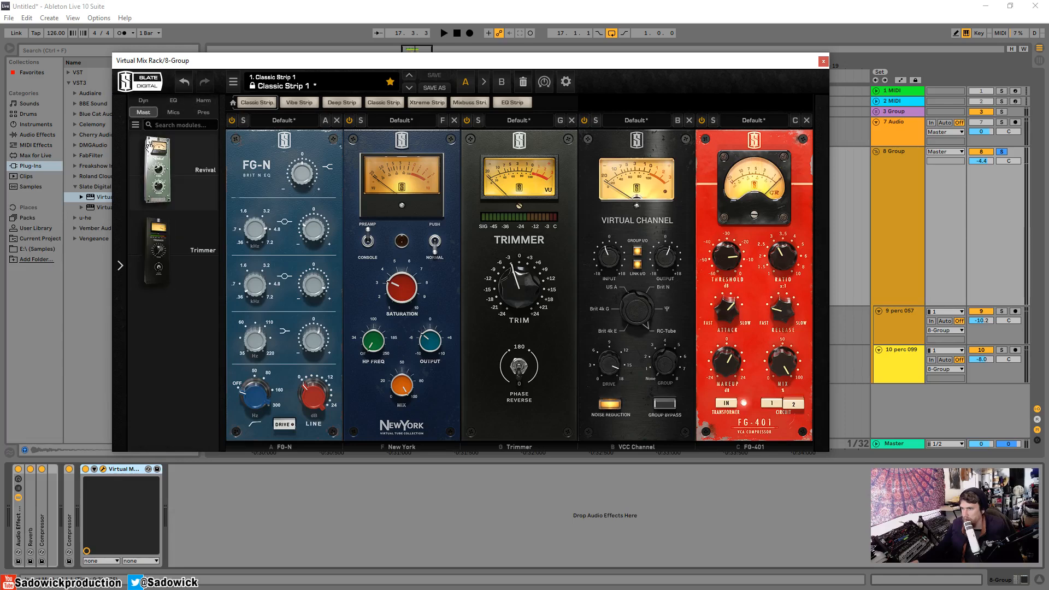
left_click_drag(156, 163, 814, 295)
left_click_drag(159, 169, 764, 243)
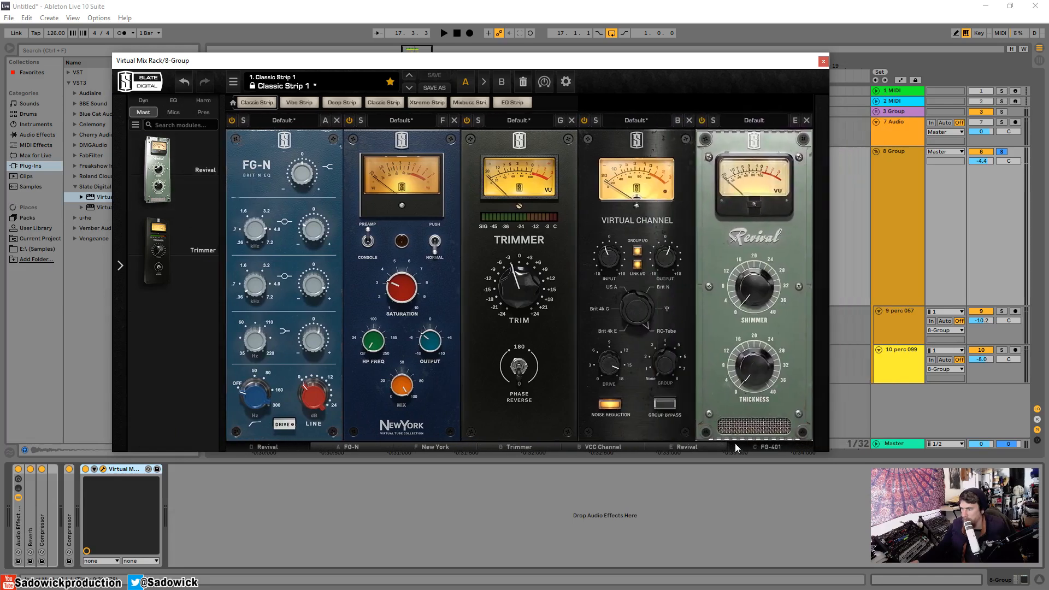
left_click(765, 446)
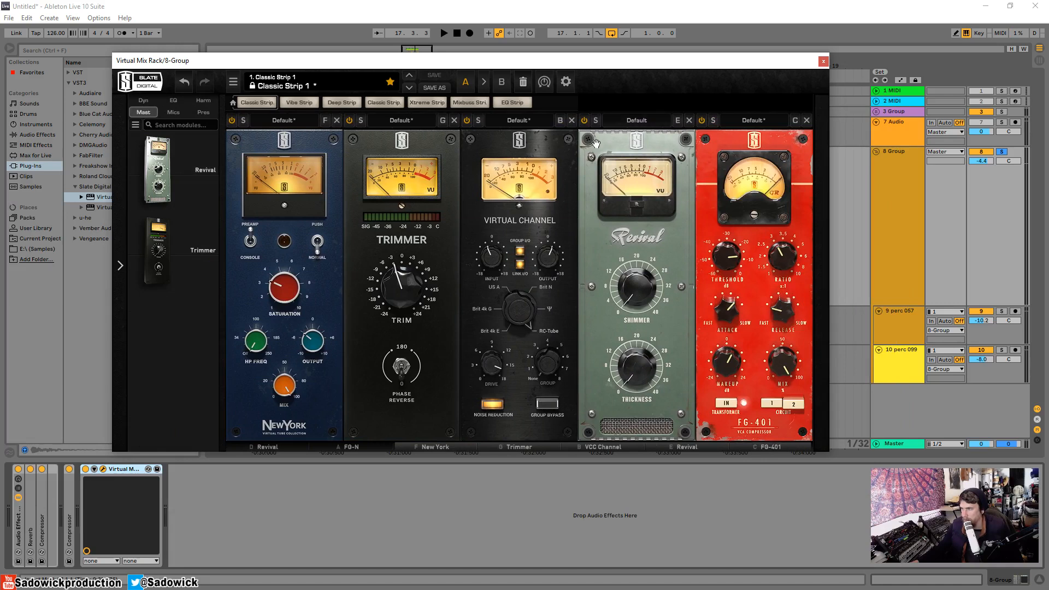
left_click_drag(595, 144, 741, 151)
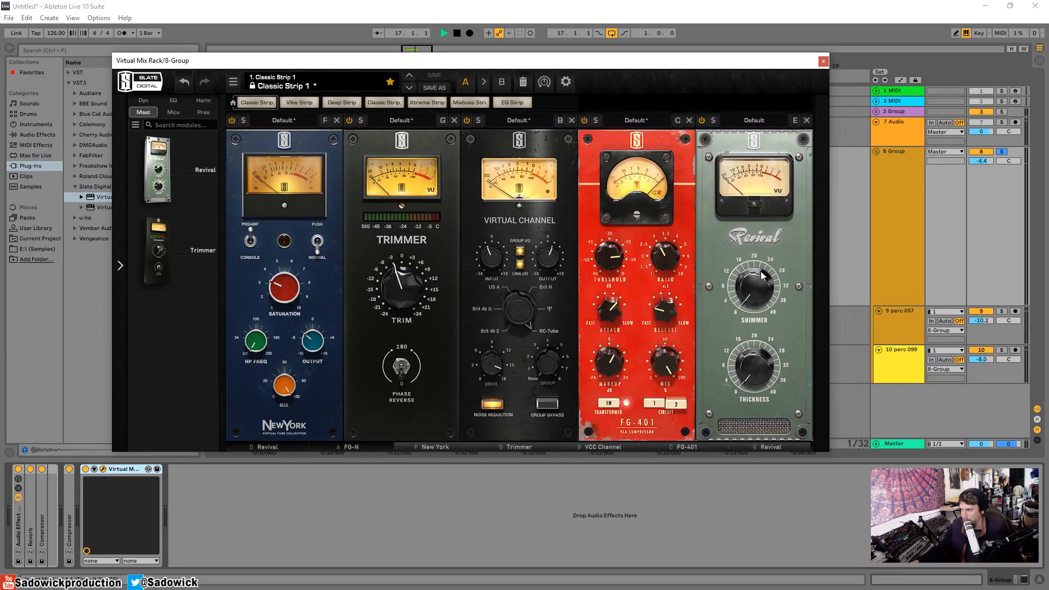
- Set the Revival's Shimmer to about 27.6 and Thickness to about 24.8 during playback, and close the Virtual Mix Rack window
left_click_drag(763, 275, 748, 182)
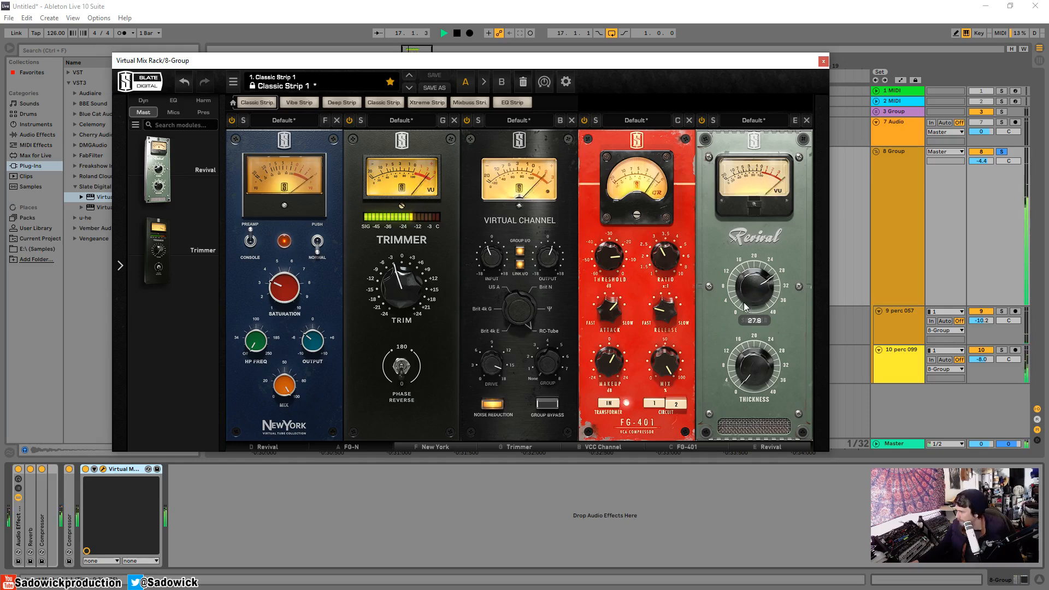
left_click_drag(757, 356, 757, 272)
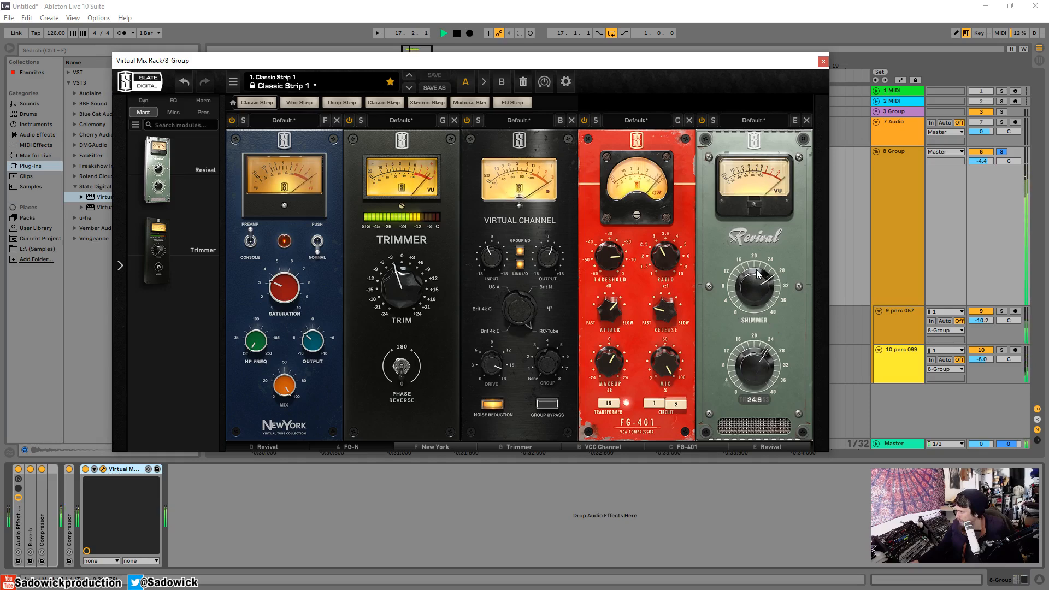
key("space")
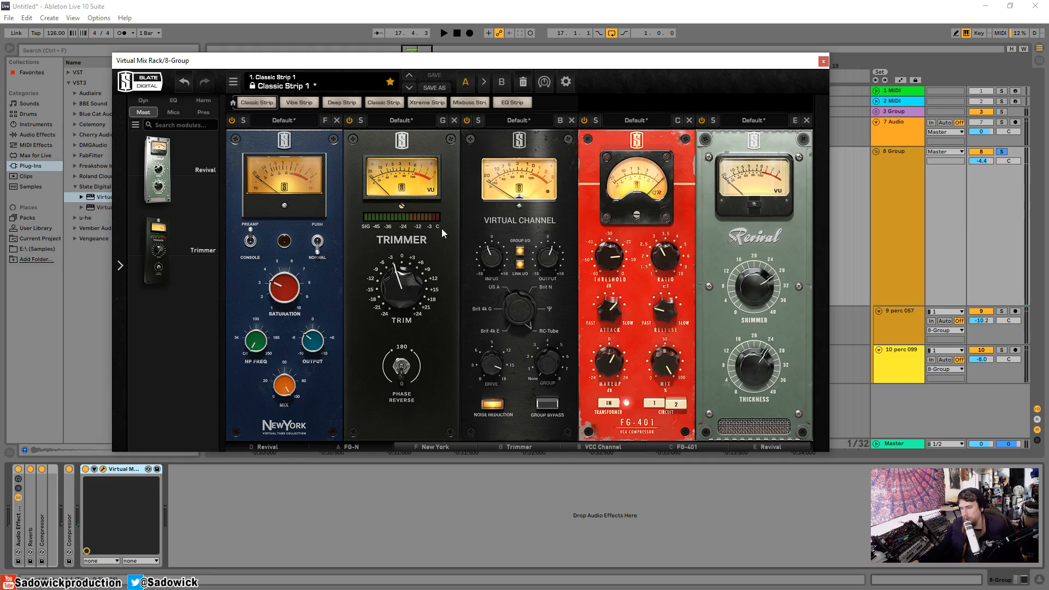
left_click(823, 61)
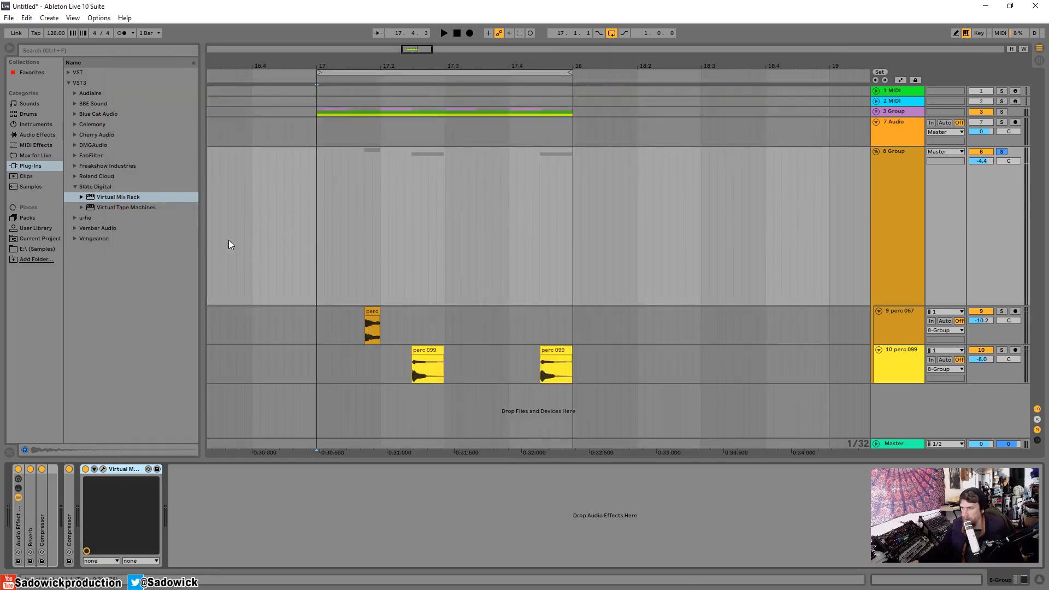
- Play the soloed percussion group from bar 17 with the Virtual Mix Rack bypassed and re-enabled to compare the sound
left_click(317, 173)
left_click_drag(994, 229, 968, 163)
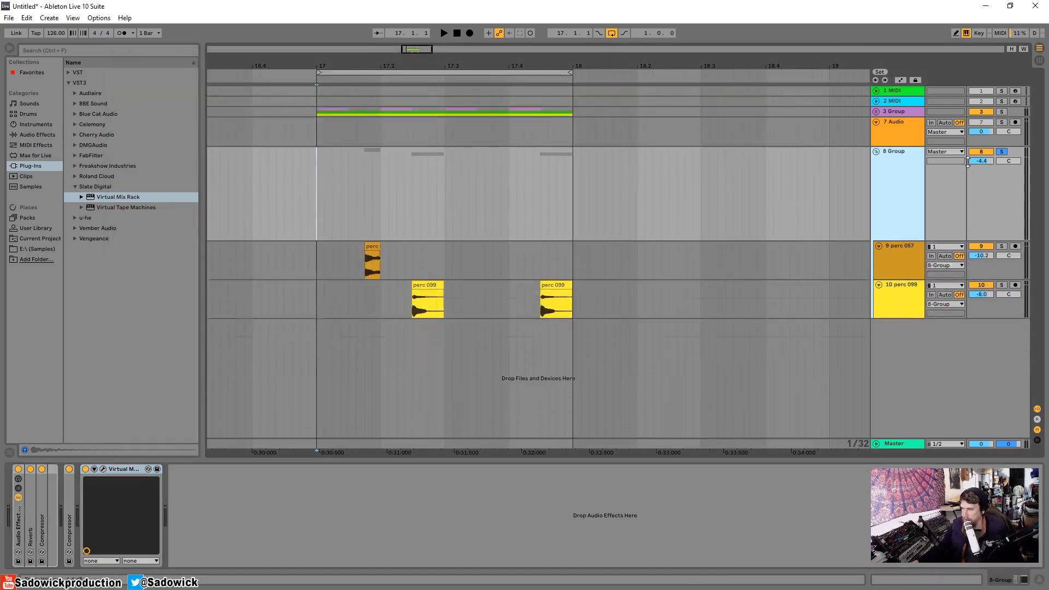
left_click(86, 470)
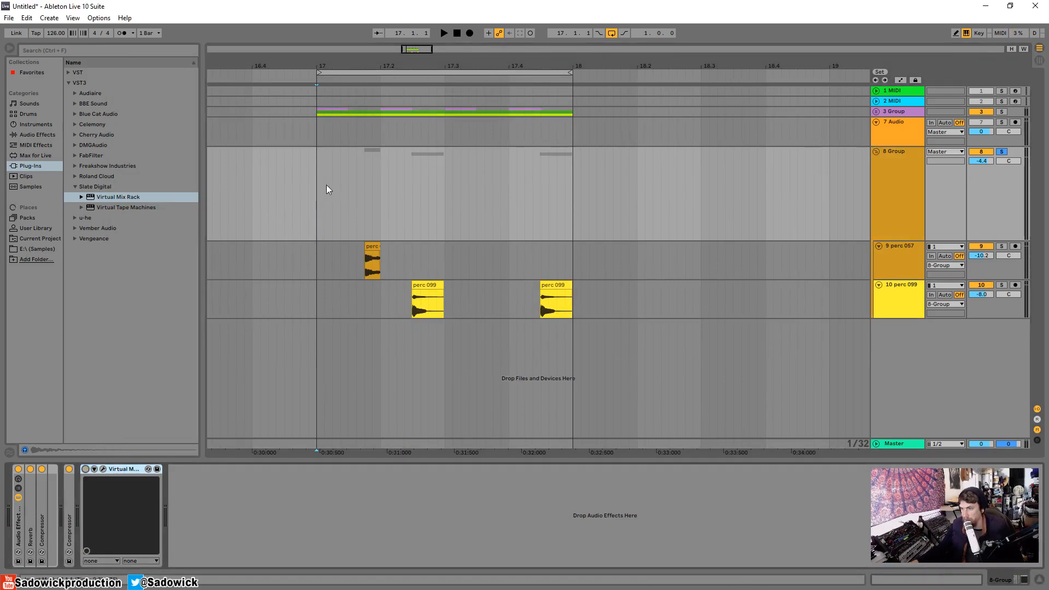
left_click(323, 223)
key("space")
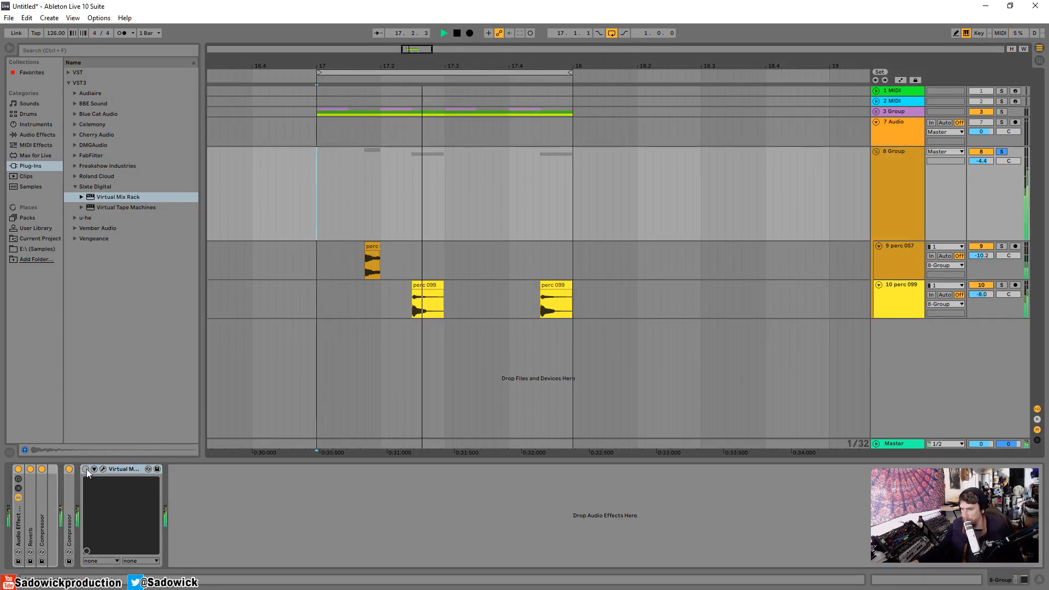
left_click(85, 469)
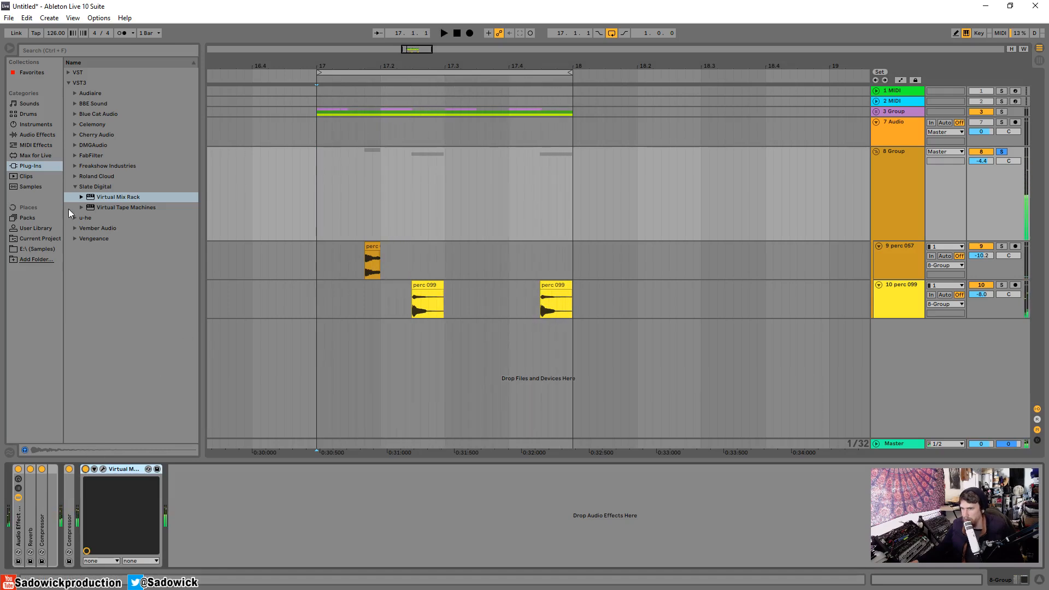
- Add a Utility after the Virtual Mix Rack with its gain at about -4.44 dB and group both devices into a rack
left_click(30, 135)
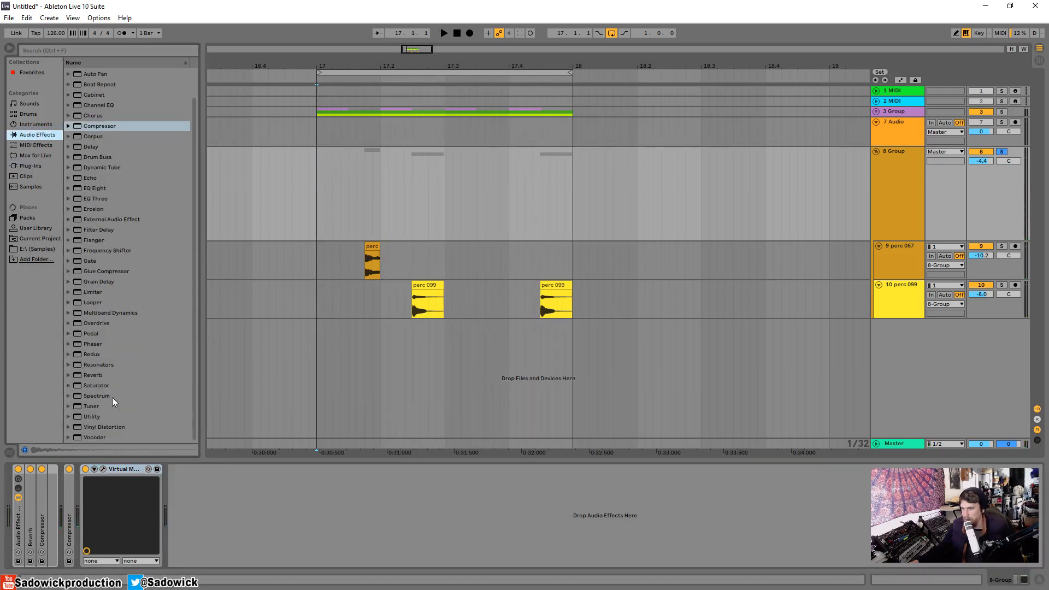
left_click_drag(89, 415, 225, 514)
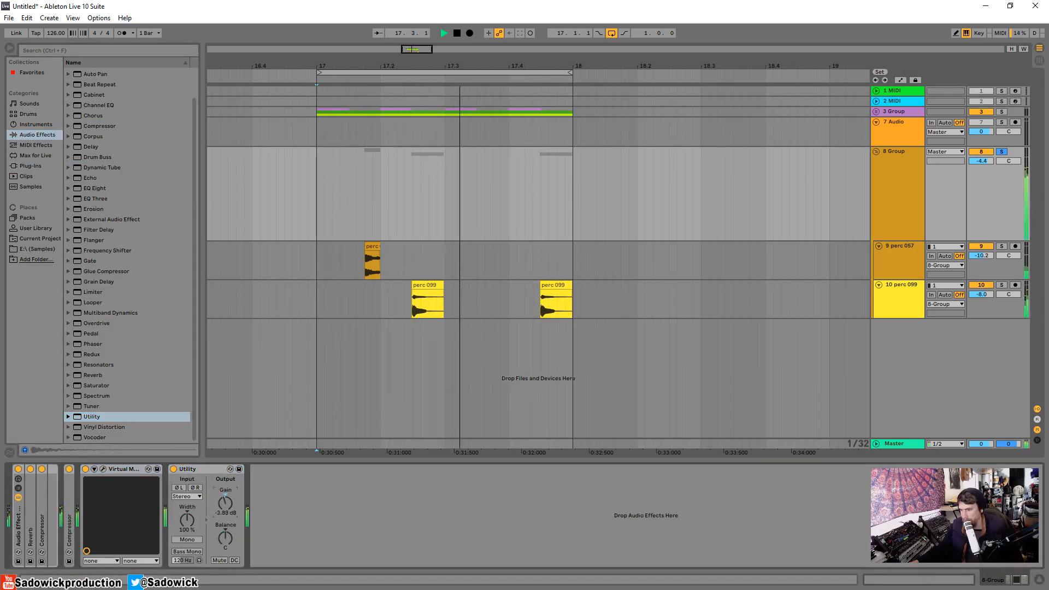
key("space")
right_click(125, 469)
left_click(165, 522)
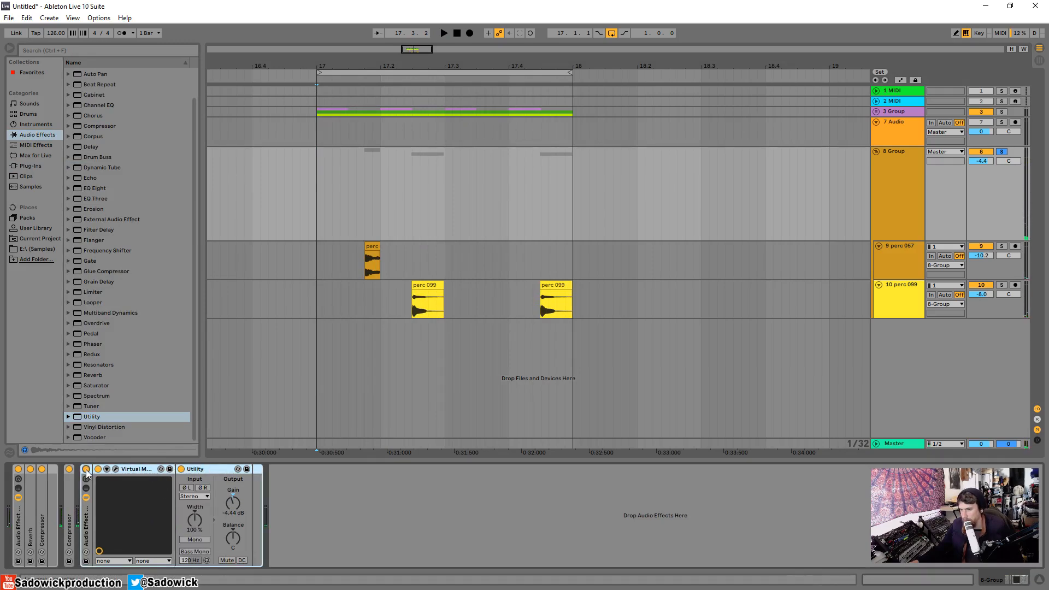
- Switch the new audio effect rack off and on during playback to compare the level-matched processing
key("space")
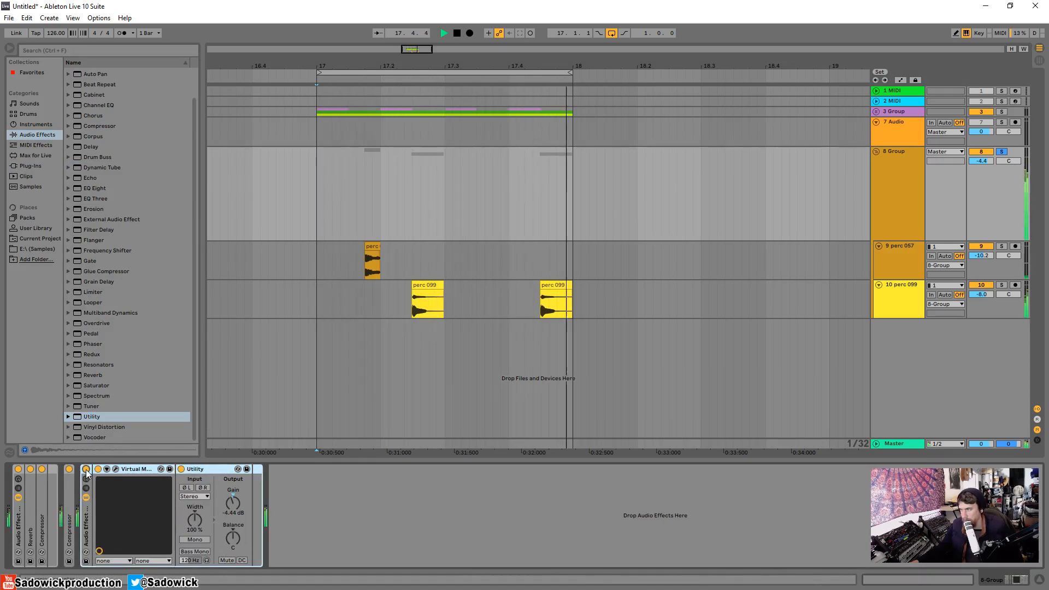
left_click(85, 470)
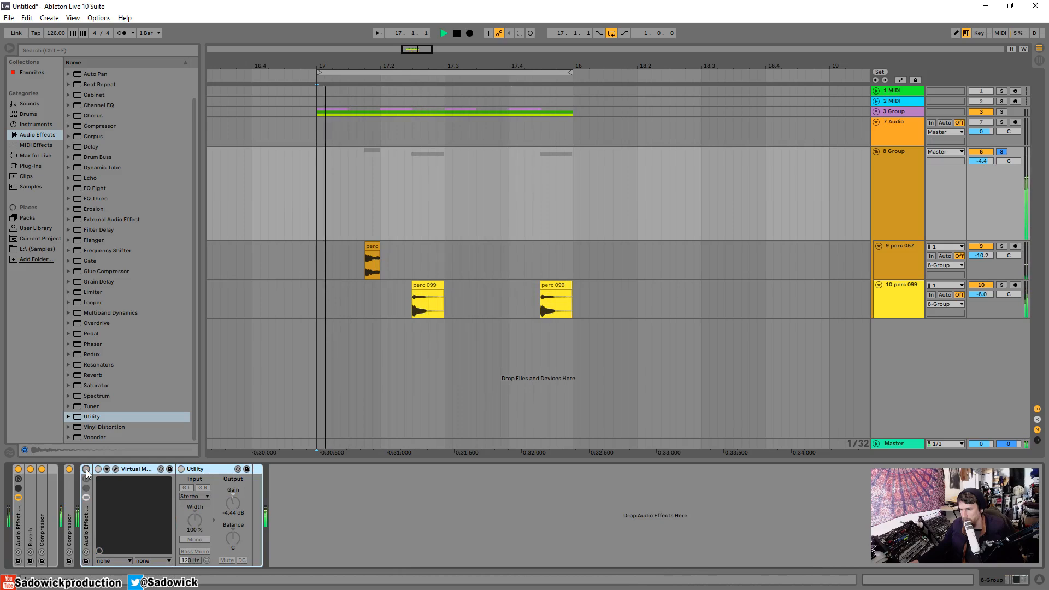
left_click(86, 470)
key("space")
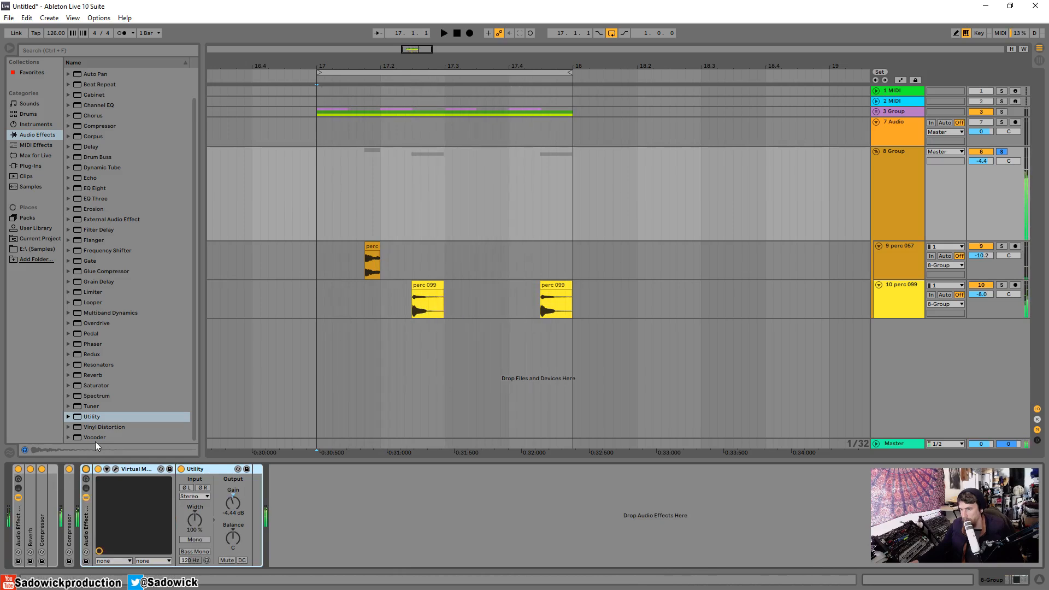
- Add the FabFilter Pro-Q 3 VST at the end of the percussion group's device chain
left_click(28, 166)
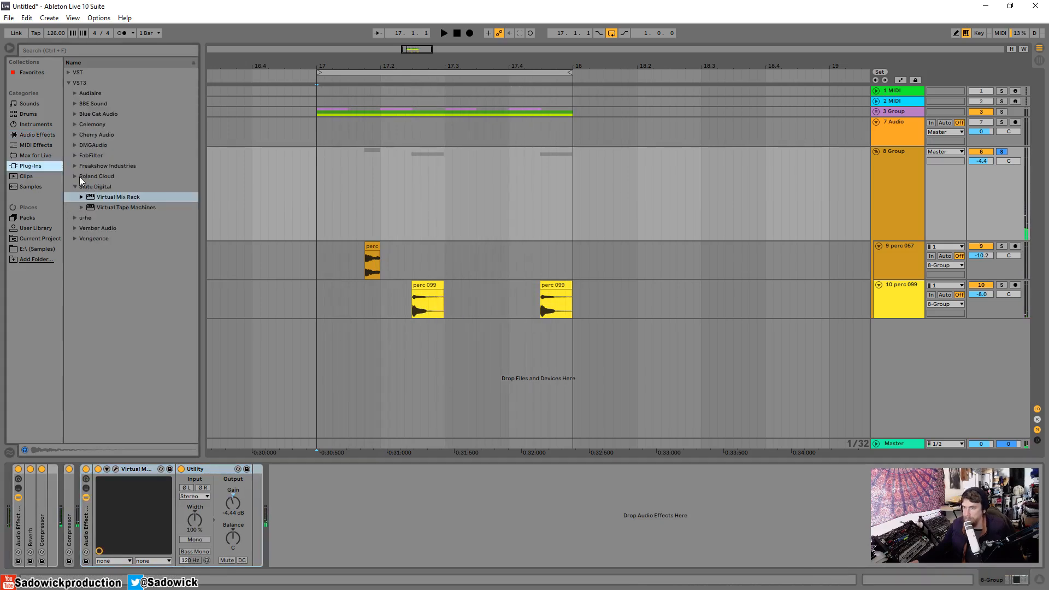
left_click(68, 72)
left_click(73, 155)
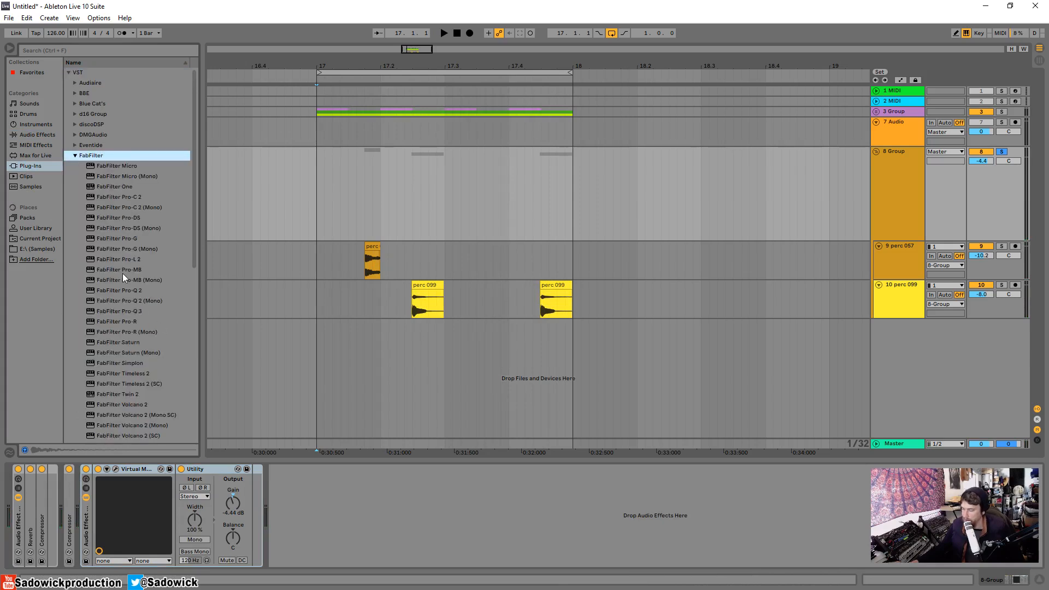
left_click(147, 313)
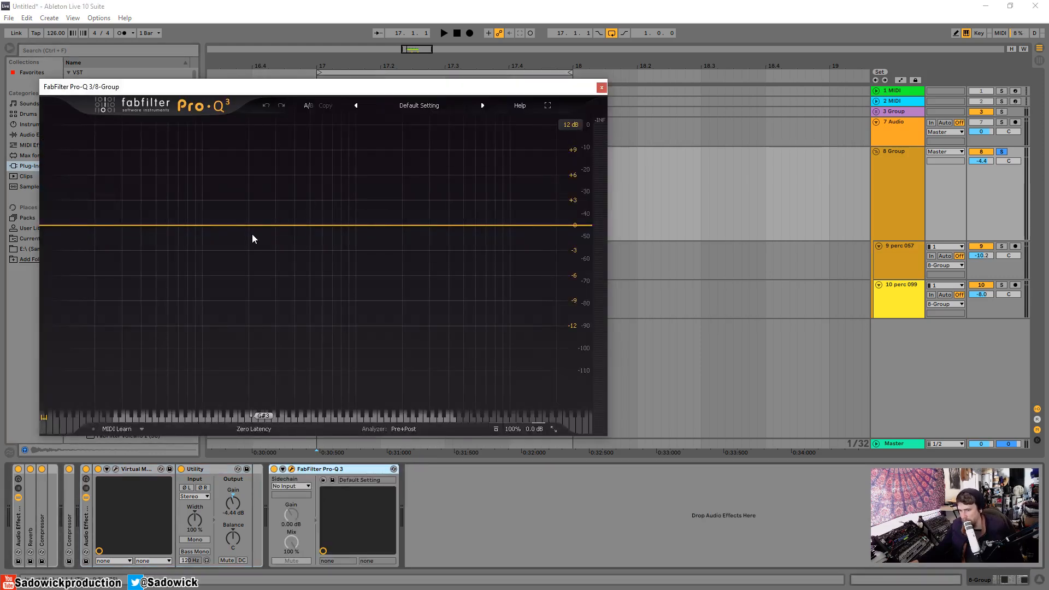
- Create a narrow bell band in Pro-Q 3 at about 239 Hz with a Q of 6.325 and a gain of about -0.39 dB
left_click_drag(315, 227, 281, 307)
scroll(272, 254, "up", 5)
left_click_drag(261, 267, 262, 230)
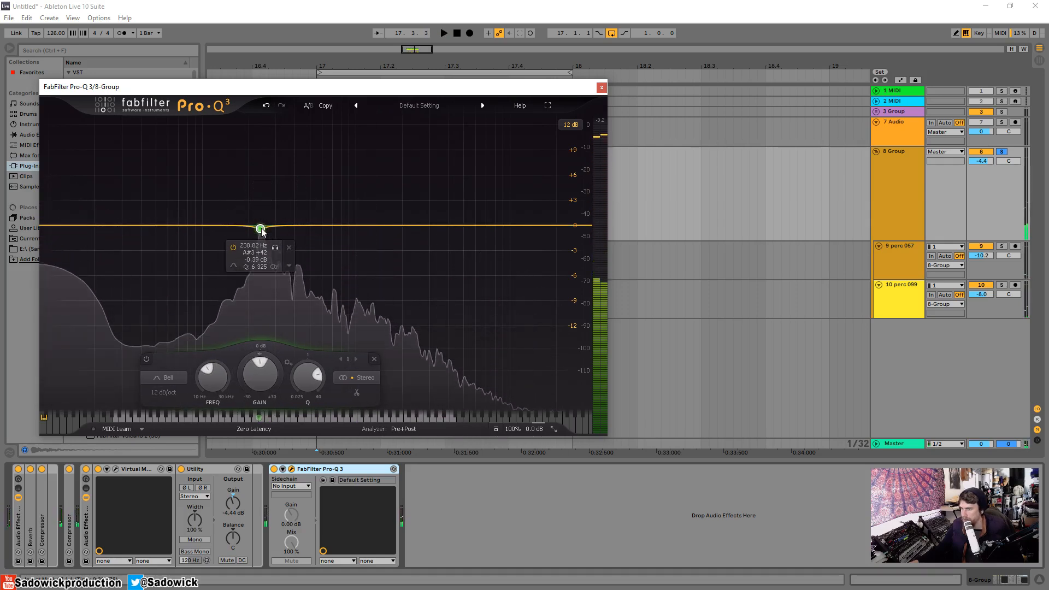
- Unsolo the percussion group, lower its track volume to -8.6 dB while playing the full mix, and solo it again
left_click(1001, 151)
left_click(904, 111)
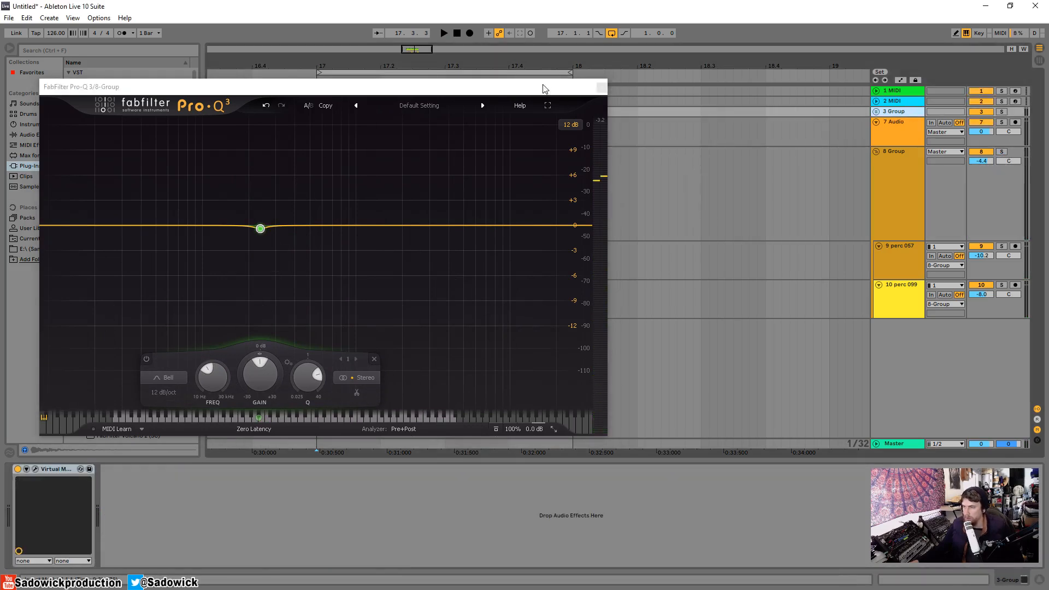
left_click_drag(545, 89, 553, 134)
left_click(316, 102)
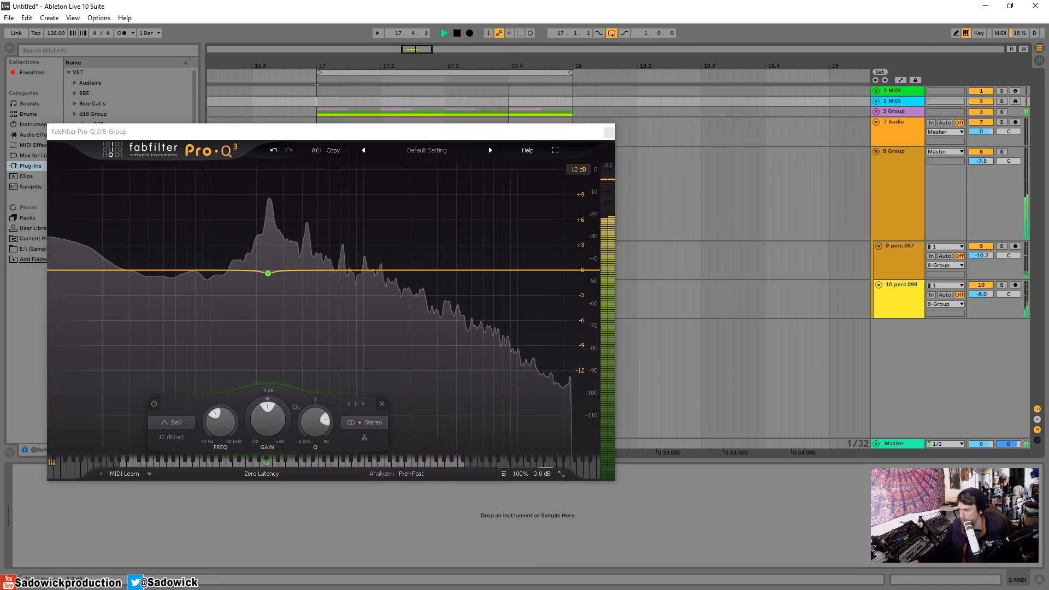
left_click_drag(985, 161, 985, 162)
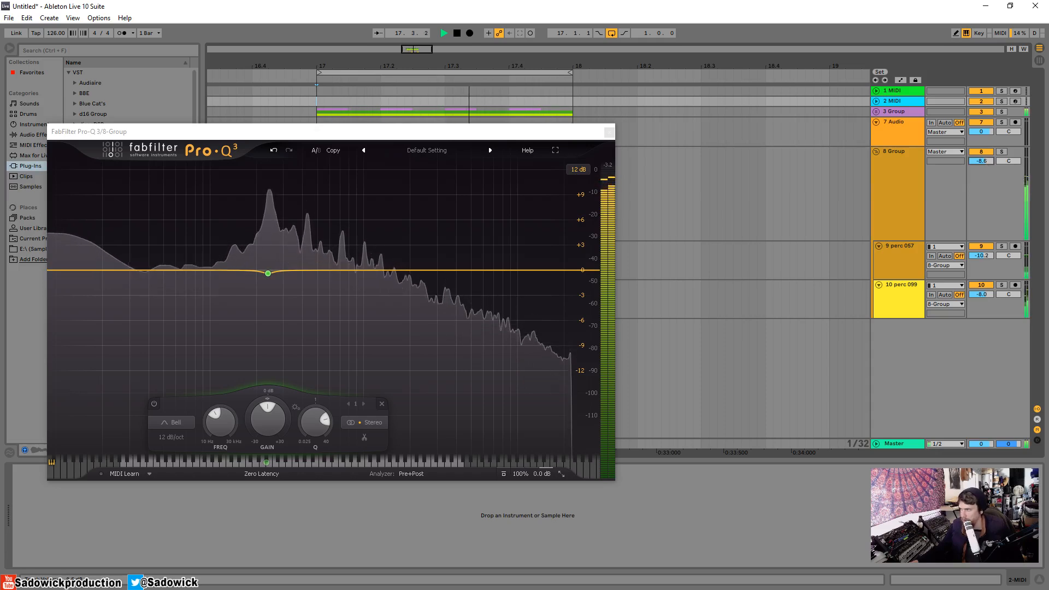
left_click(1002, 153)
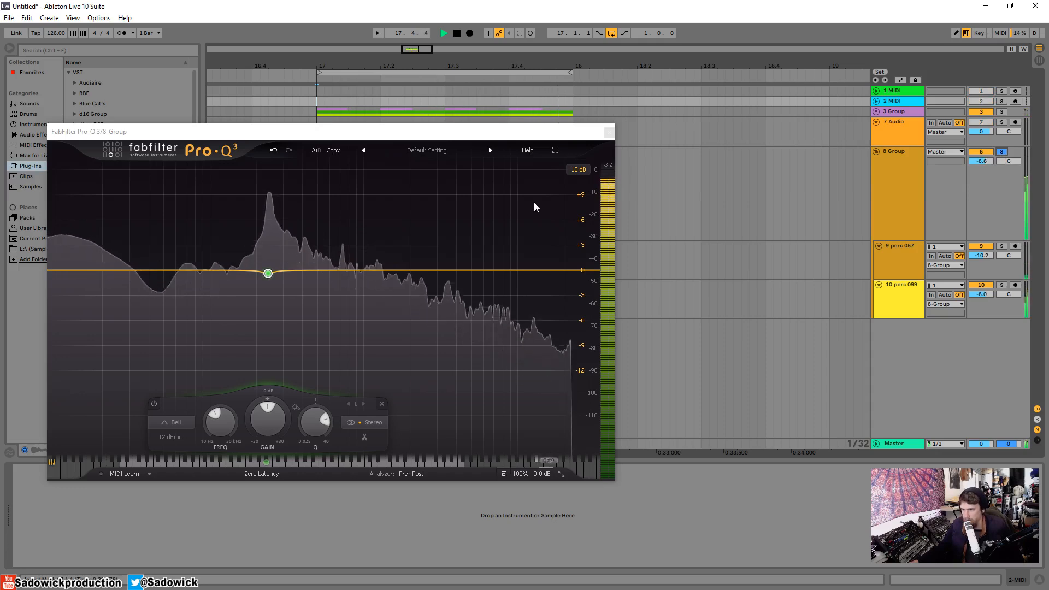
- Move the bell band to about 247 Hz at -1.96 dB and add a brickwall low cut at about 96 Hz
left_click(268, 274)
left_click_drag(268, 275, 270, 287)
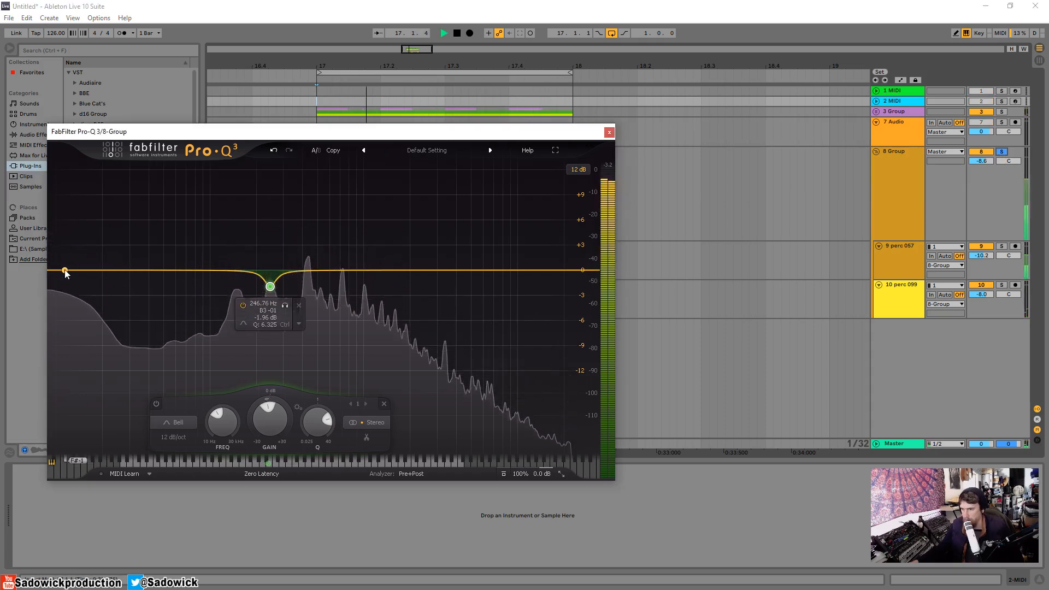
left_click_drag(65, 270, 207, 271)
key("space")
scroll(202, 272, "up", 5)
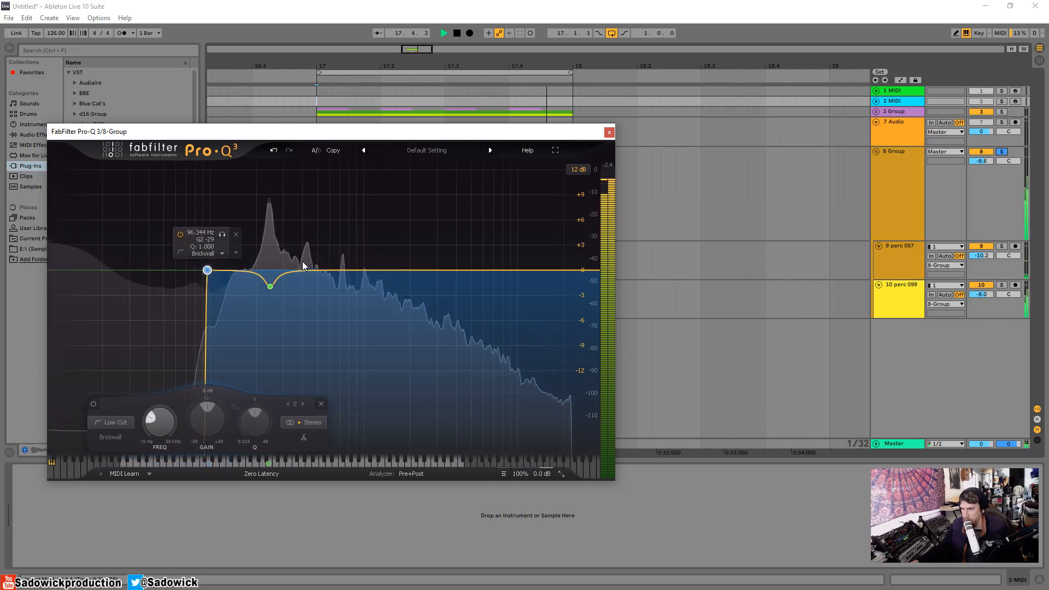
- Add a wide bell cut of about -1.11 dB near 920 Hz, auditioning the band in solo during playback
mouse_move(363, 271)
left_mouse_down()
mouse_move(351, 298)
mouse_move(360, 285)
left_mouse_up()
key("space")
left_click(376, 303)
key("space")
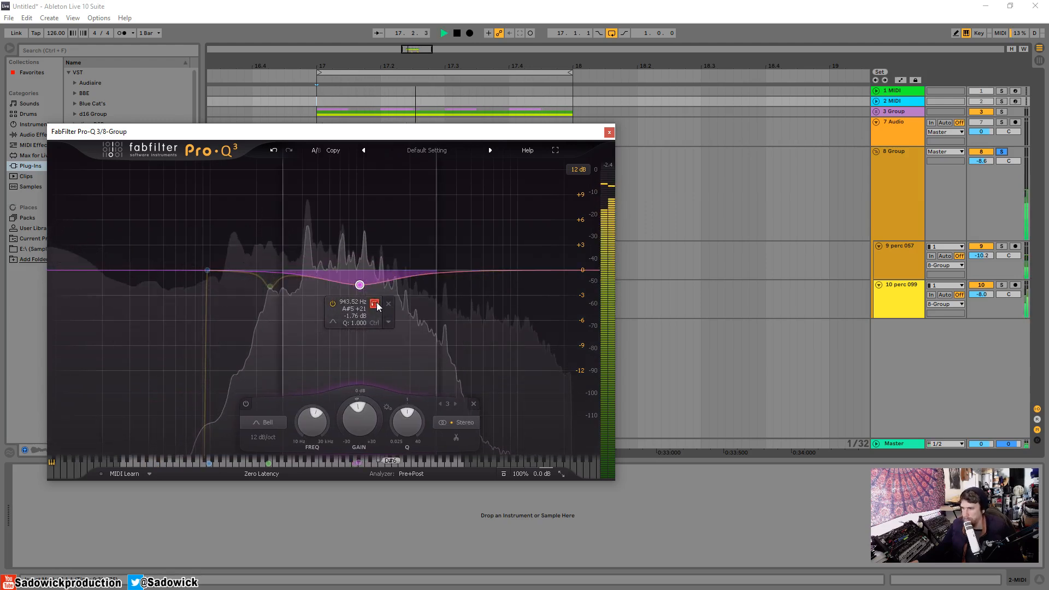
left_click(376, 304)
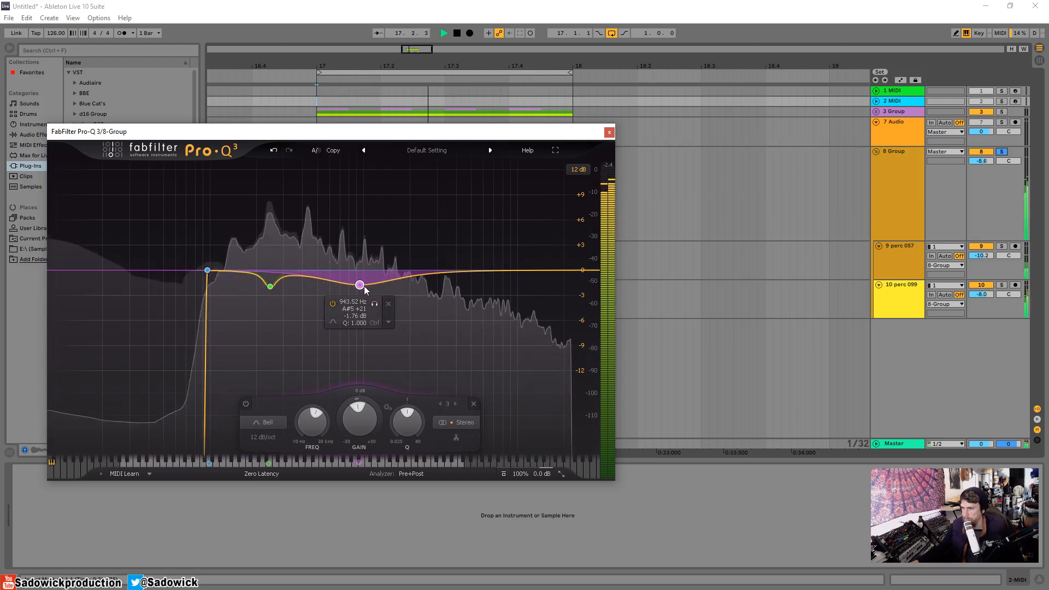
left_click_drag(362, 286, 360, 280)
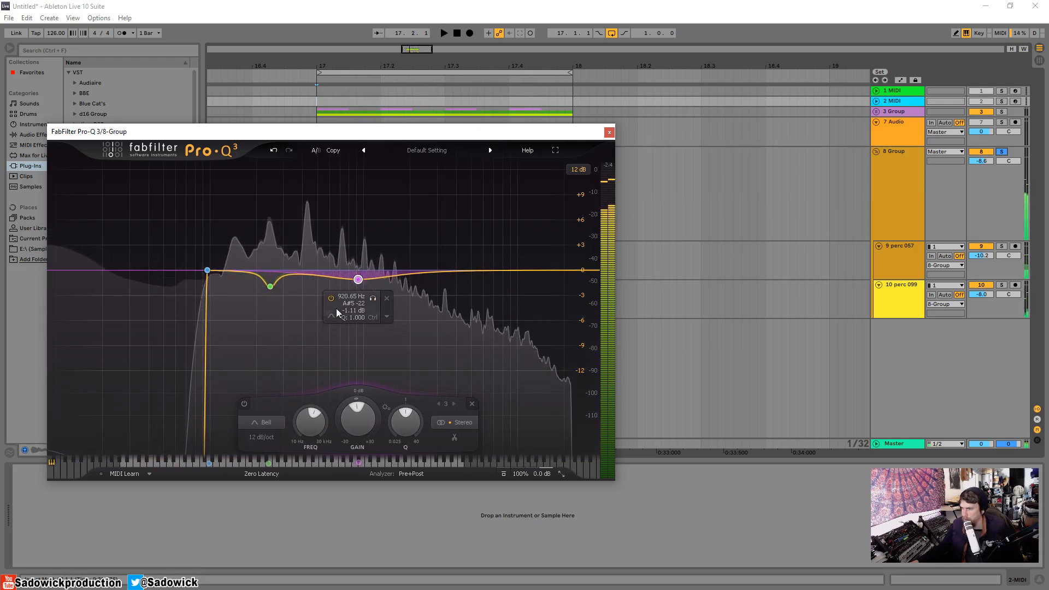
key("space")
- Add a 24 dB/oct high cut at about 5300 Hz with a Q of about 1.155
left_click(573, 270)
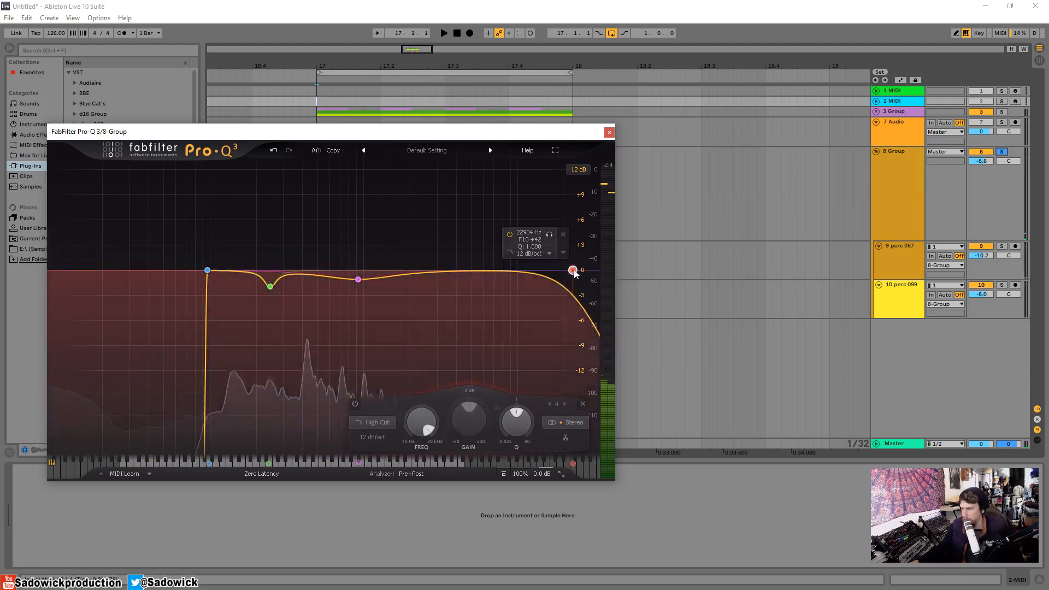
left_click_drag(574, 270, 492, 263)
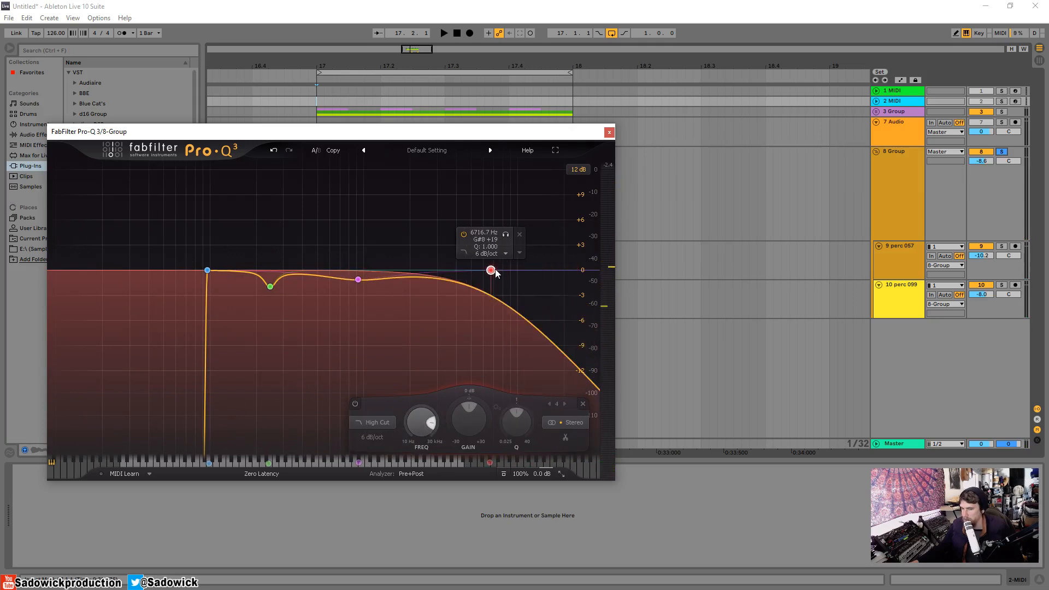
key("space")
left_click_drag(495, 270, 448, 258)
left_click_drag(450, 260, 473, 260)
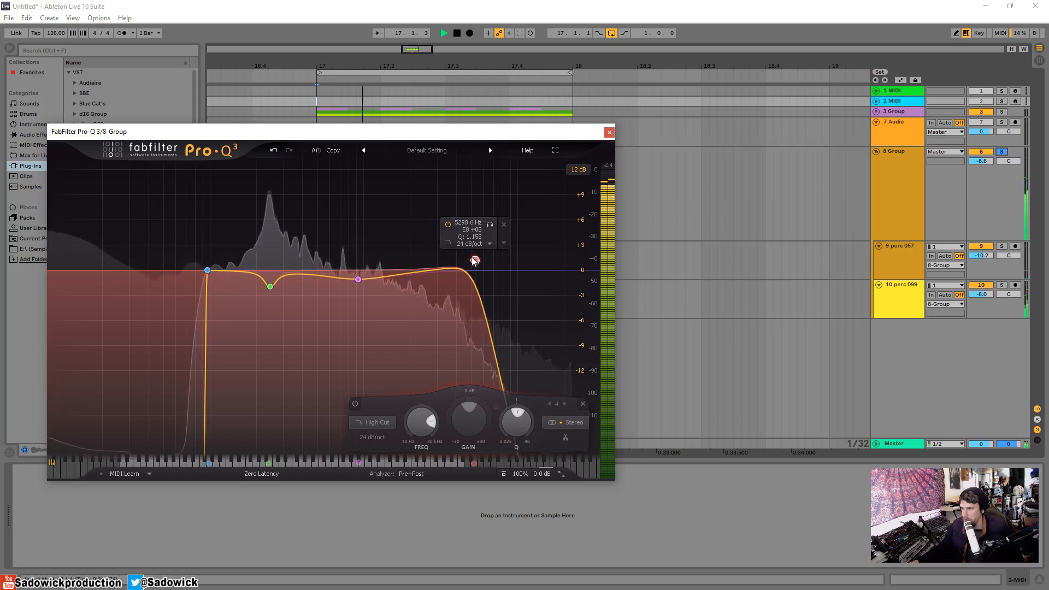
- Unsolo the percussion group and play the loop to hear it within the full mix
left_click(1002, 152)
key("space")
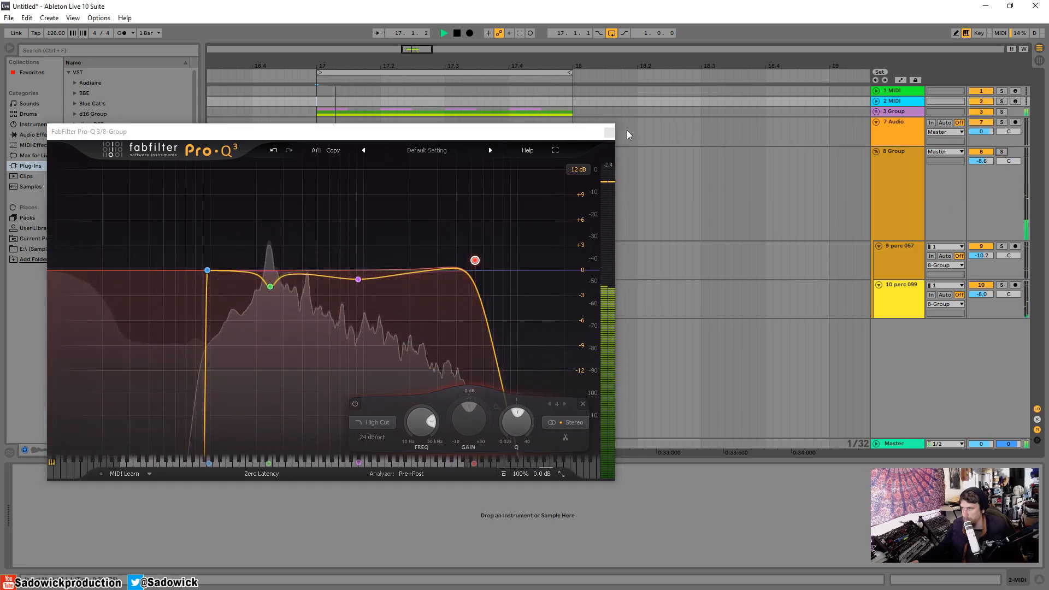
key("space")
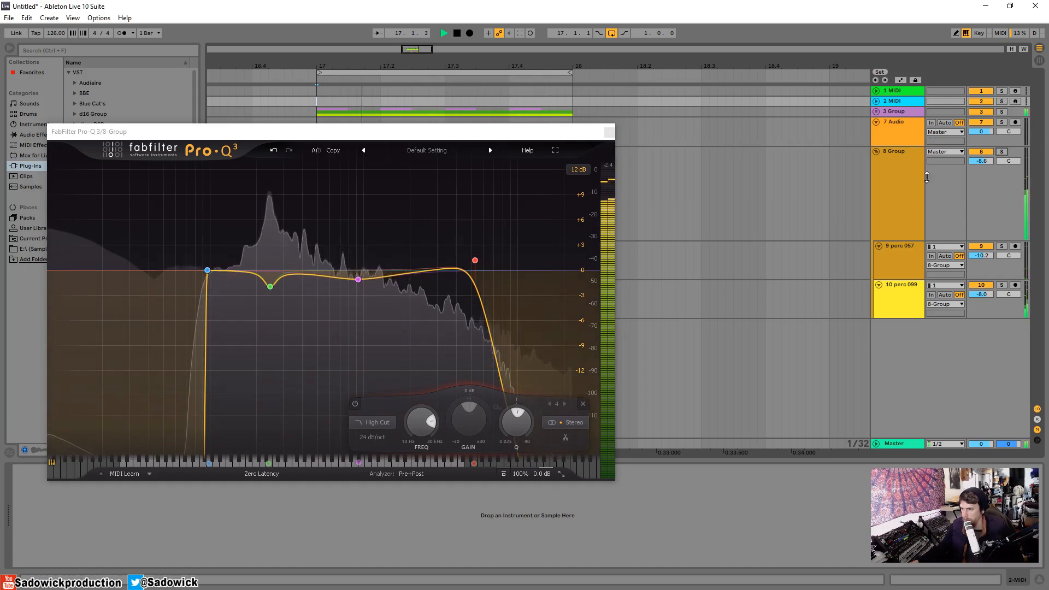
- Close the Pro-Q 3 window, stop playback, and collapse the audio effect rack and Pro-Q 3 in the group's device chain
left_click(608, 132)
left_click(970, 160)
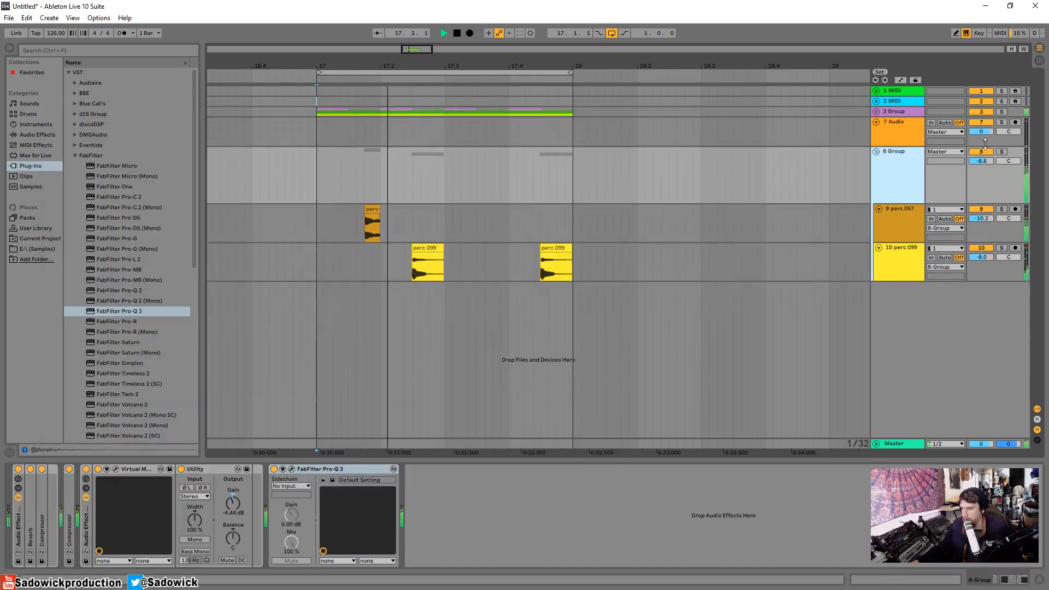
key("space")
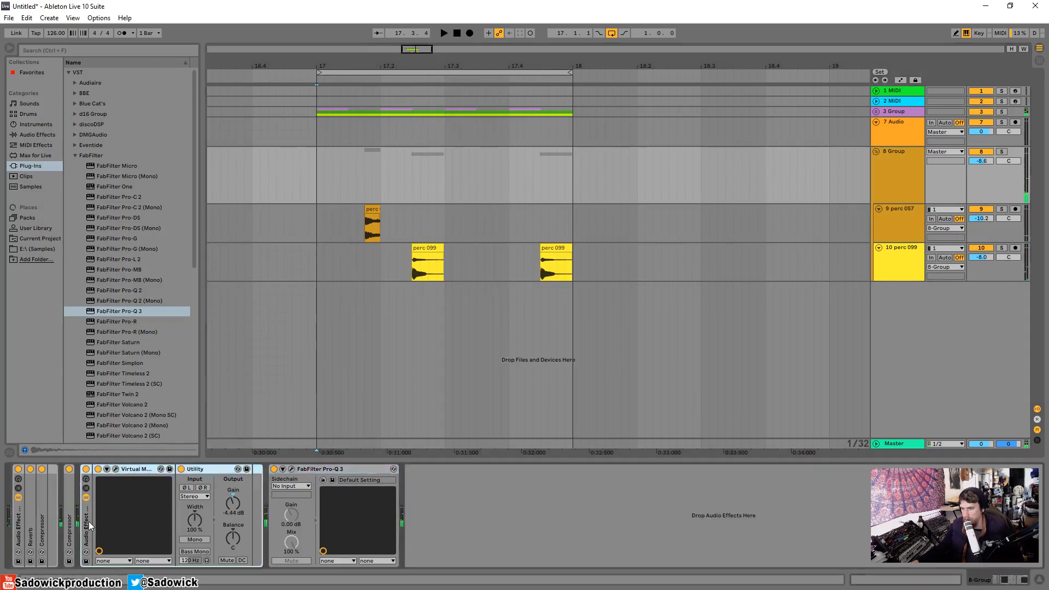
double_click(88, 521)
double_click(148, 469)
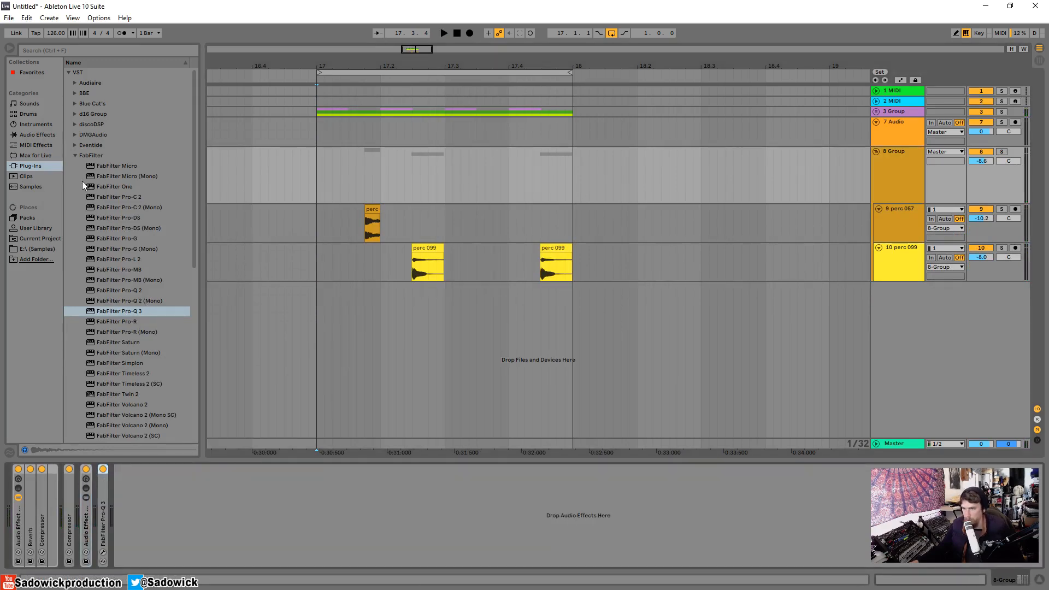
- Insert kHs Haas after Pro-Q 3 on the percussion group, and shrink and reposition its window
left_click(75, 156)
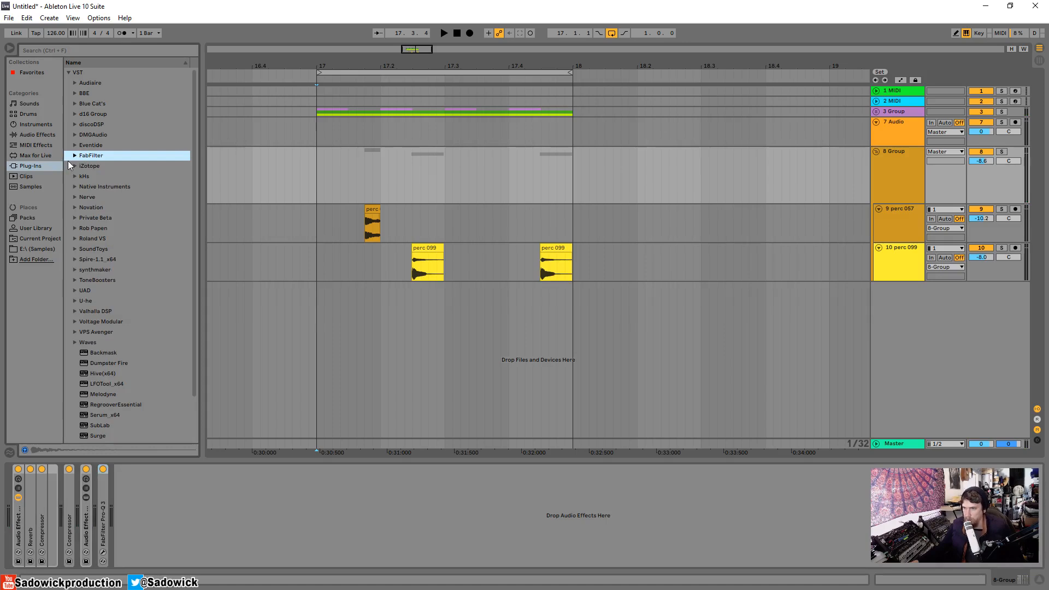
left_click(75, 175)
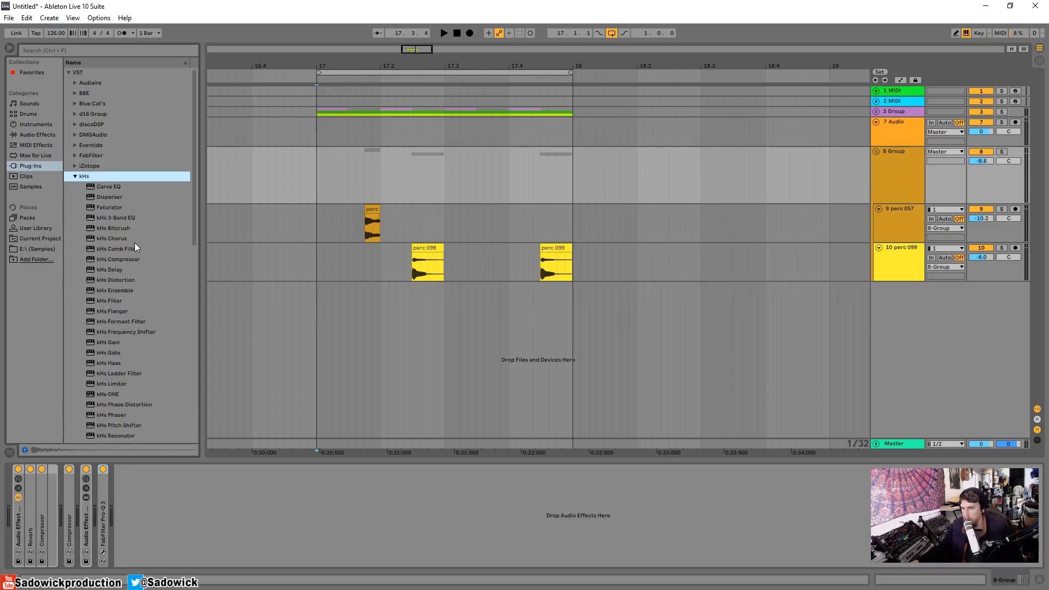
scroll(134, 242, "down", 1)
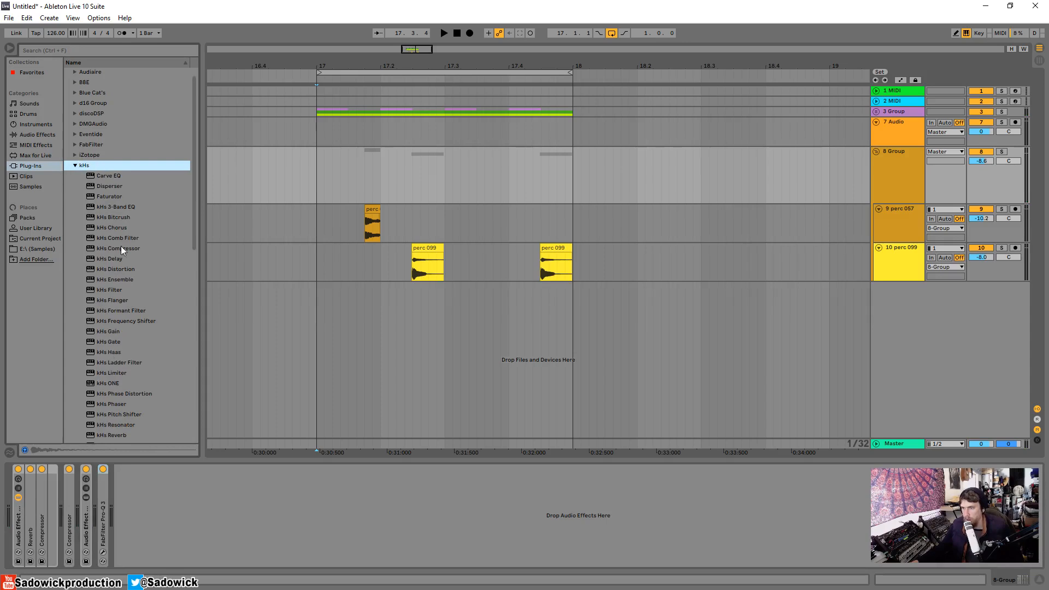
left_click_drag(101, 352, 224, 542)
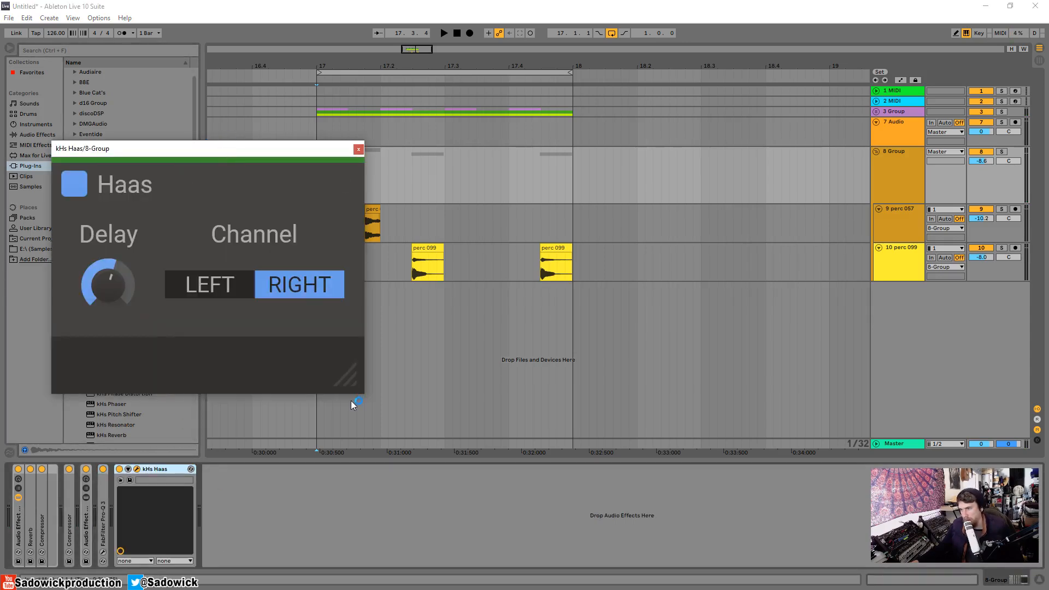
left_click_drag(352, 384, 223, 286)
left_click_drag(87, 151, 220, 178)
- Raise the Haas delay time while playing the loop, in the full mix and with the percussion group soloed
key("space")
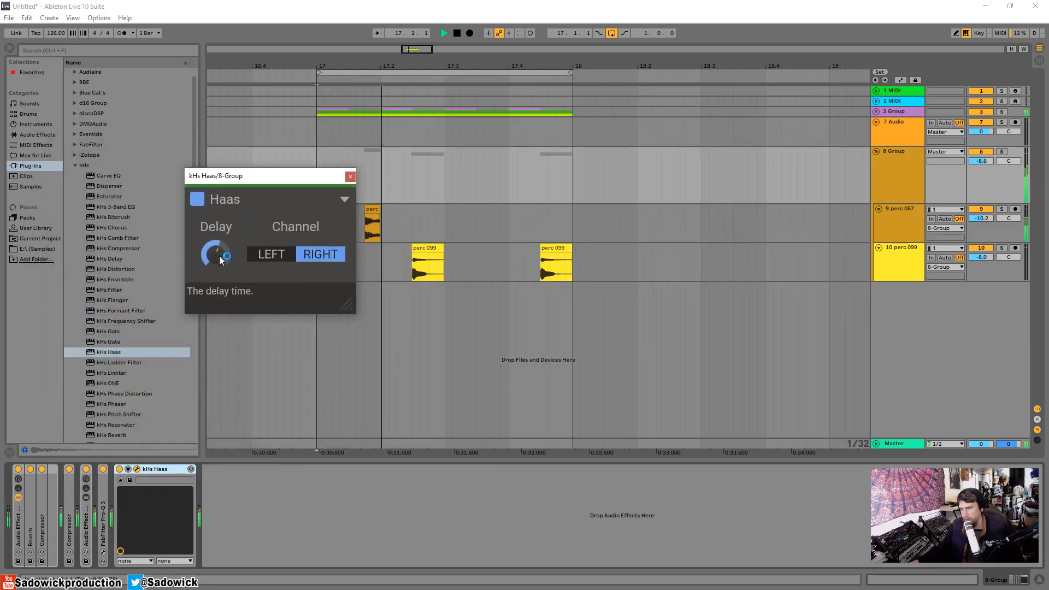
mouse_move(218, 255)
left_click_drag(216, 254, 216, 262)
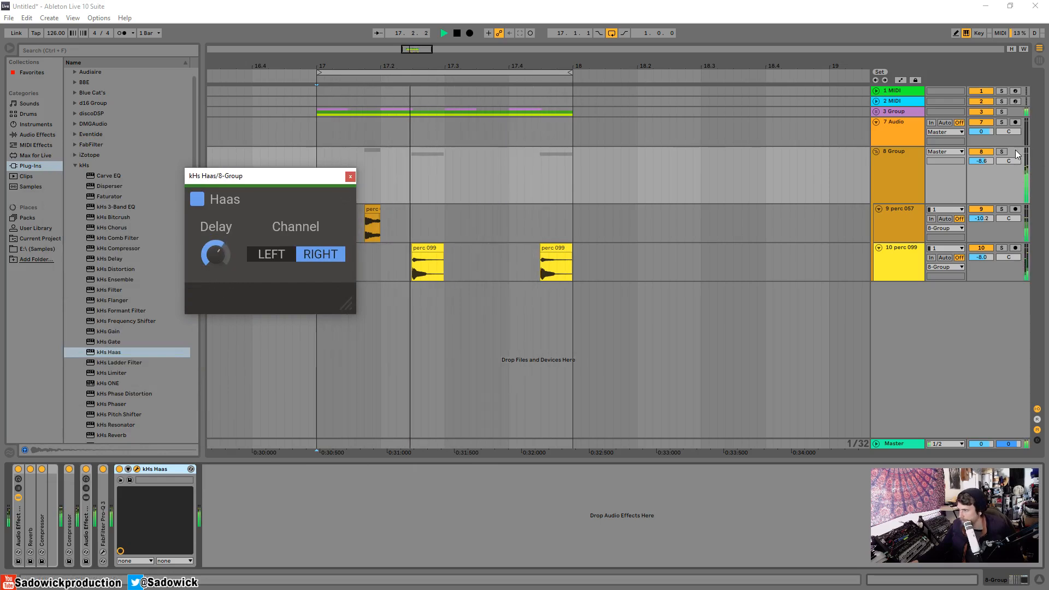
left_click(1001, 151)
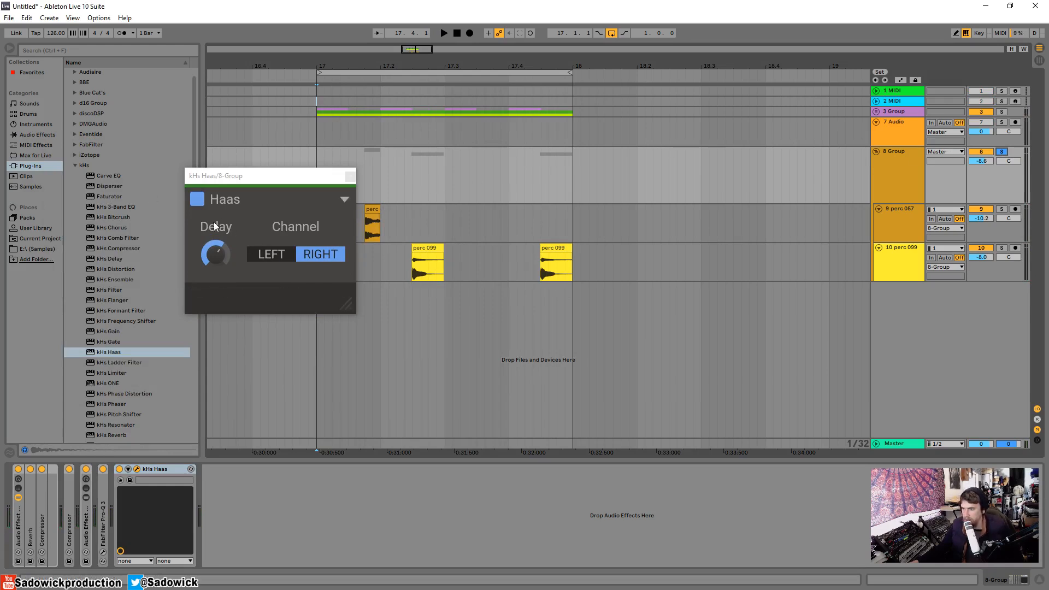
mouse_move(216, 255)
left_mouse_down()
mouse_move(214, 270)
mouse_move(214, 256)
left_mouse_up()
key("space")
key("space")
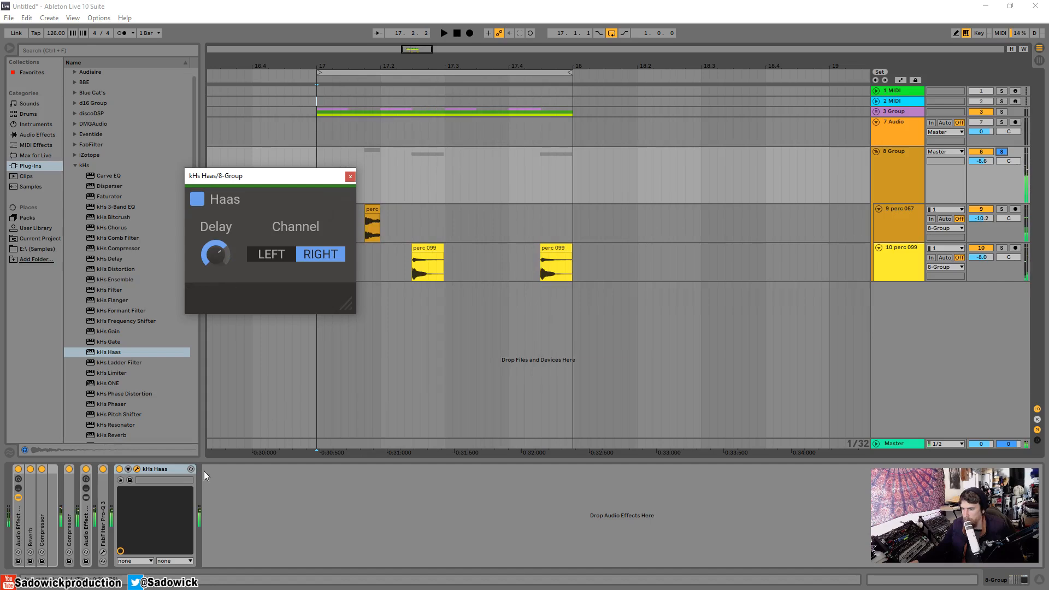
- Bypass and collapse kHs Haas, and insert kHs Transient Shaper between Pro-Q 3 and Haas
double_click(154, 471)
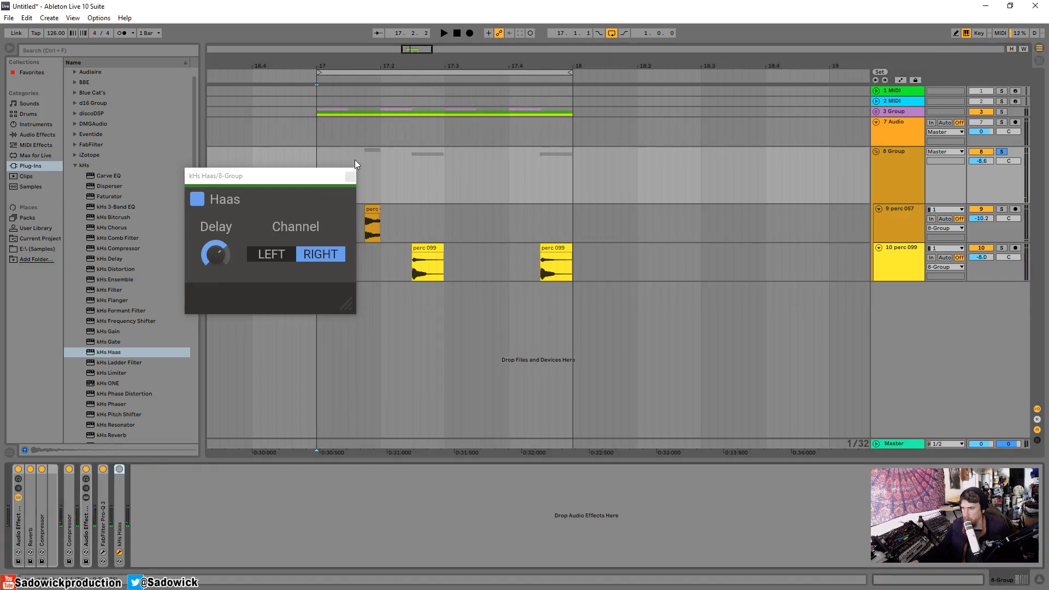
scroll(99, 344, "down", 5)
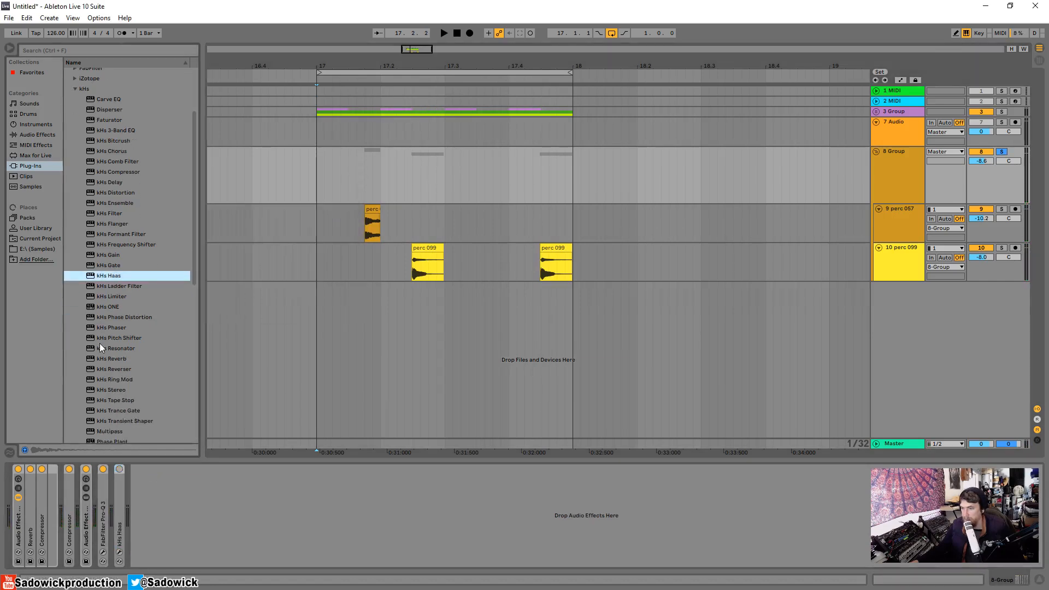
double_click(133, 377)
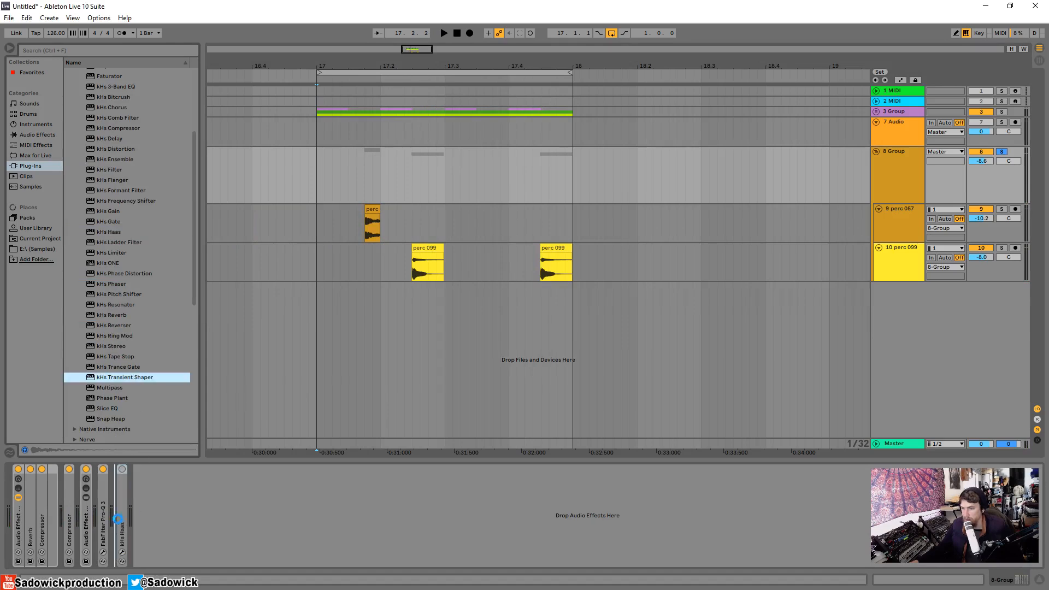
left_click_drag(258, 193, 280, 106)
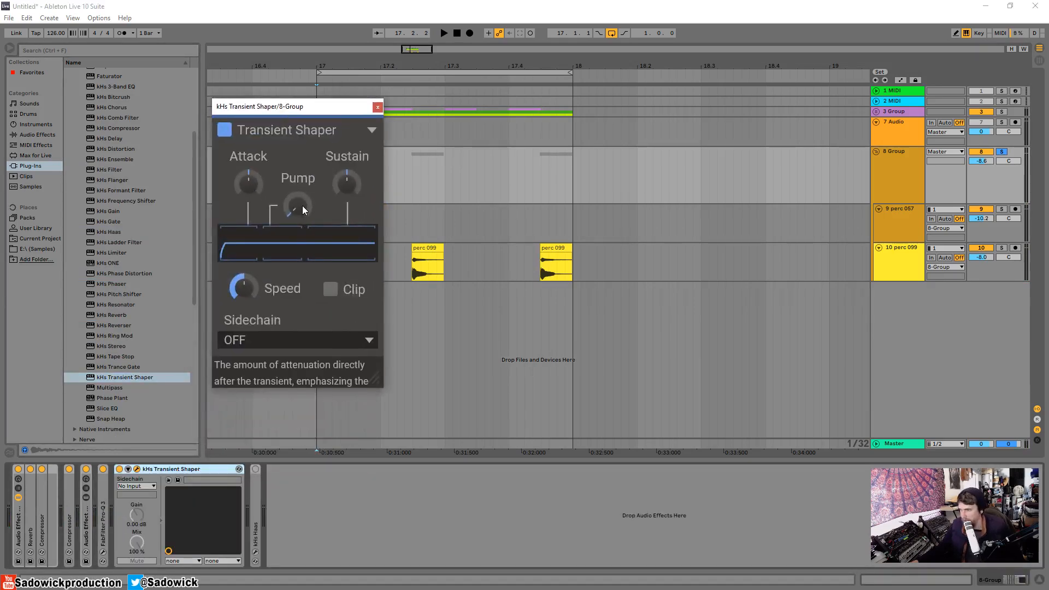
- Set the Transient Shaper's pump to 67 % and raise its attack slightly while the soloed percussion loop plays
mouse_move(303, 205)
left_mouse_down()
mouse_move(303, 183)
mouse_move(308, 214)
mouse_move(306, 181)
mouse_move(283, 202)
mouse_move(253, 165)
mouse_move(302, 211)
left_mouse_up()
key("space")
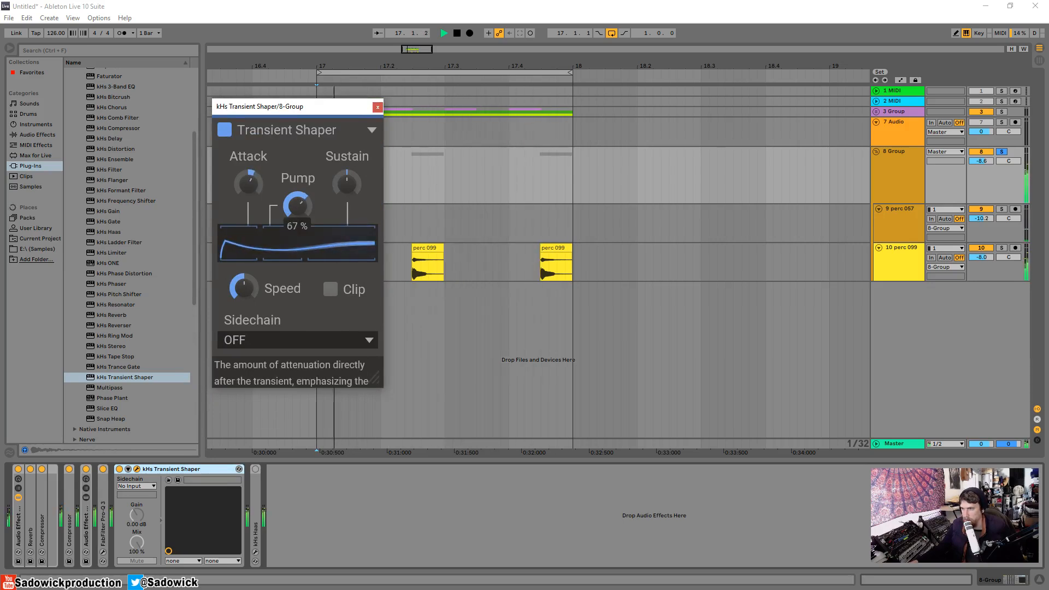
key("space")
- Raise the percussion group's volume to -5.0, unsolo it, and play it within the full mix
left_click_drag(989, 161, 984, 165)
left_click(1001, 151)
key("space")
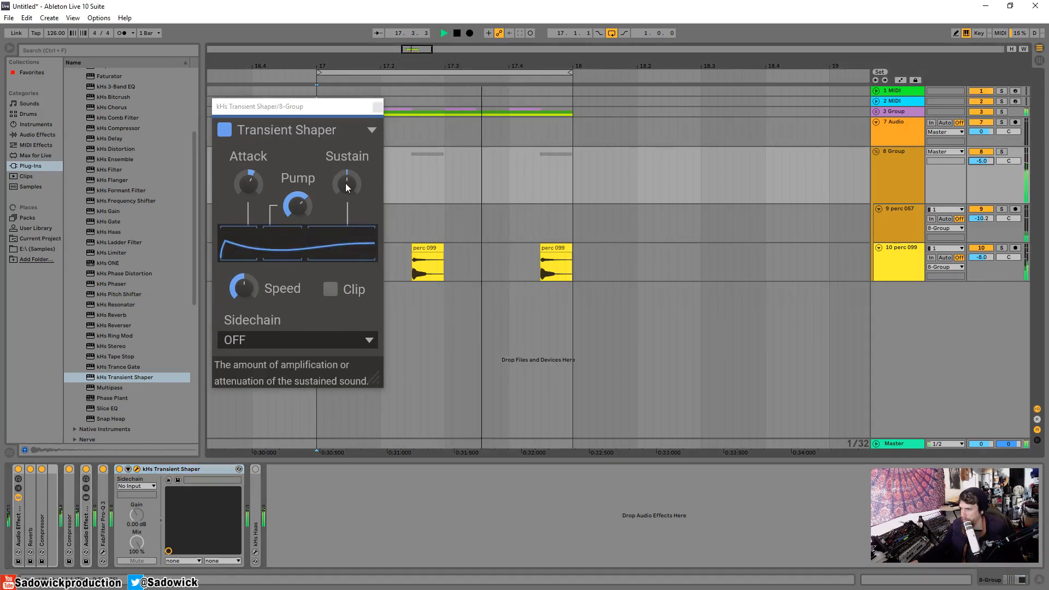
- Increase the Transient Shaper's speed and attack and slightly lower its sustain, auditioning it in the full mix
mouse_move(346, 187)
left_mouse_down()
mouse_move(345, 178)
mouse_move(345, 201)
mouse_move(348, 182)
left_mouse_up()
key("space")
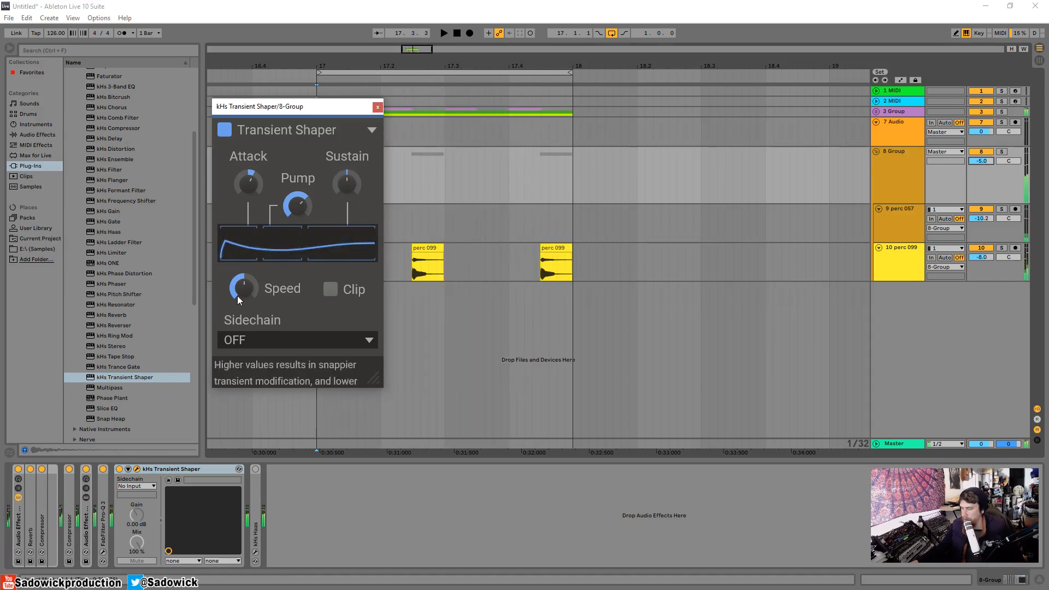
key("space")
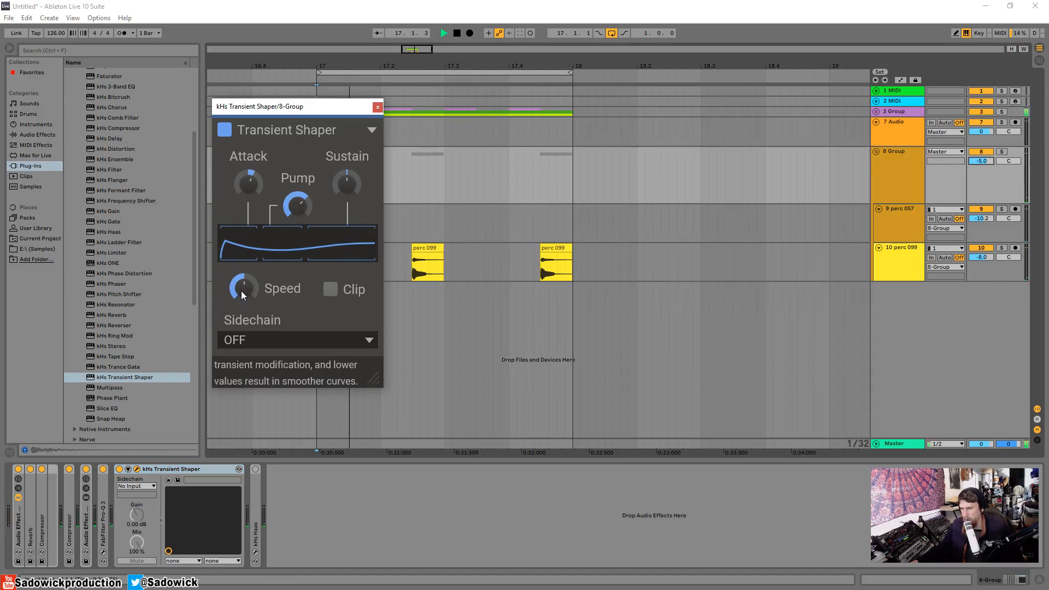
left_click_drag(240, 291, 241, 275)
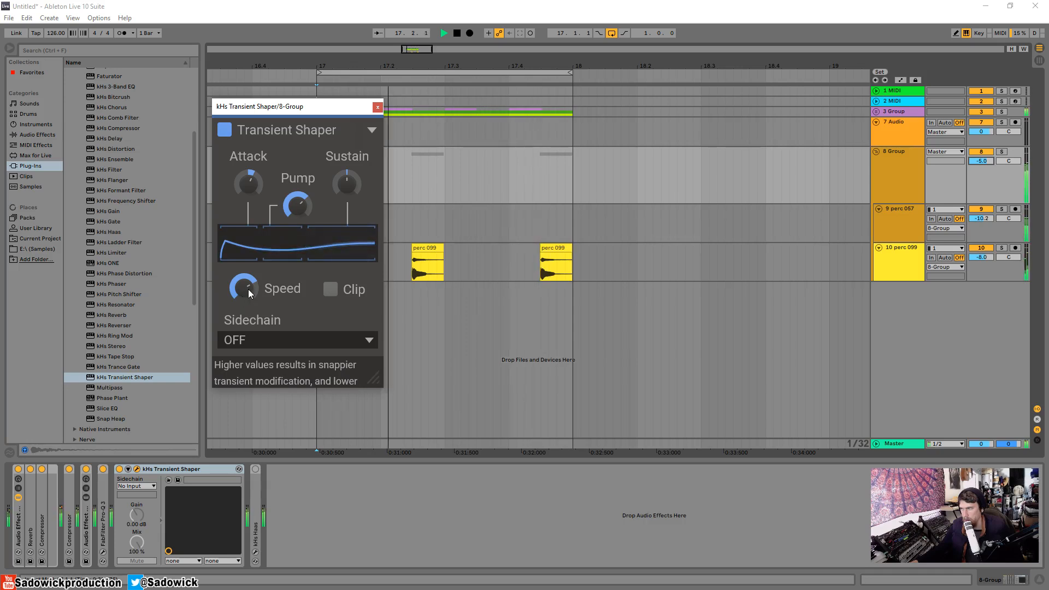
left_click_drag(346, 184, 347, 188)
left_click_drag(248, 184, 248, 184)
- Solo the percussion group, close and collapse the Transient Shaper, and stop playback
left_click(1002, 153)
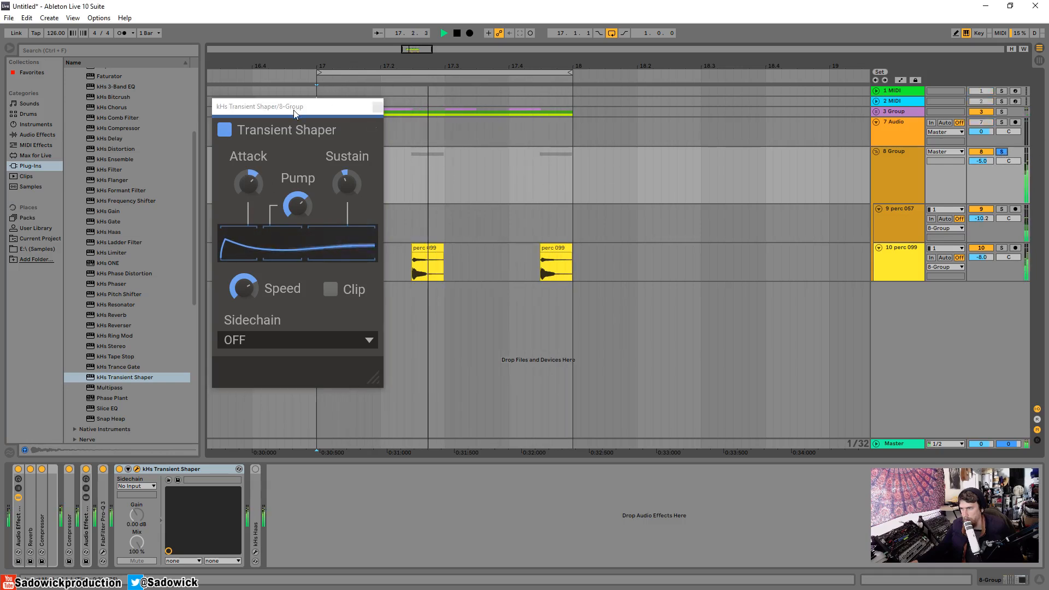
left_click(377, 107)
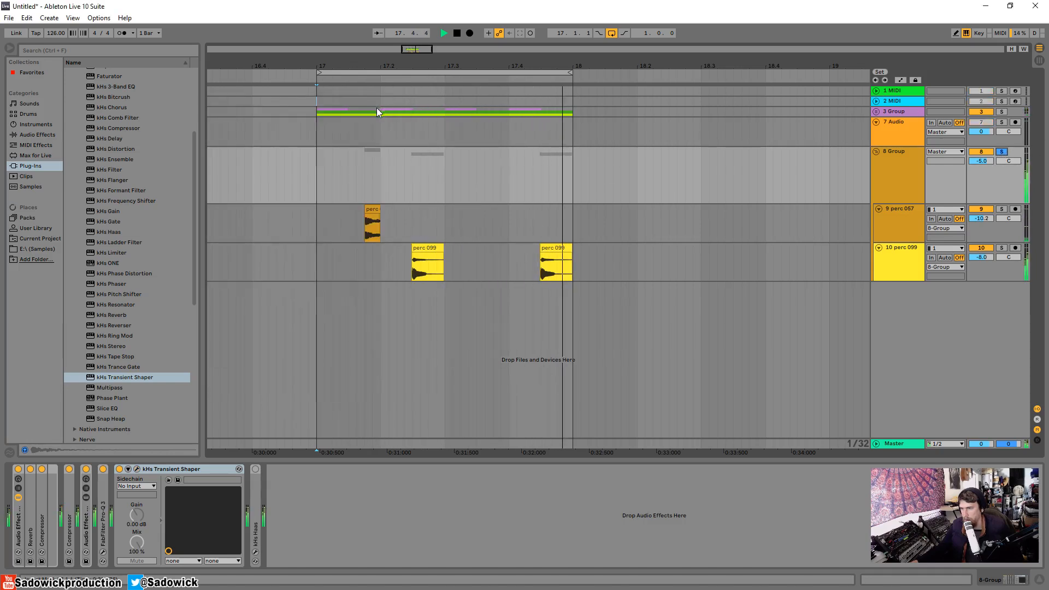
double_click(153, 473)
key("space")
- Re-enable kHs Haas, lower its delay time slightly while the soloed loop plays, and close its window
double_click(133, 495)
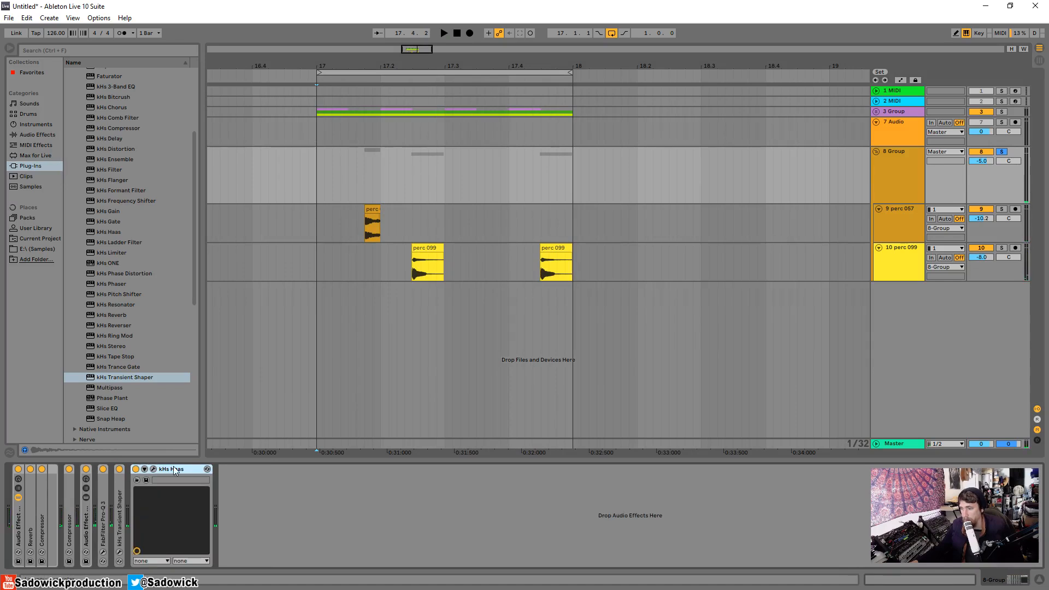
left_click(153, 469)
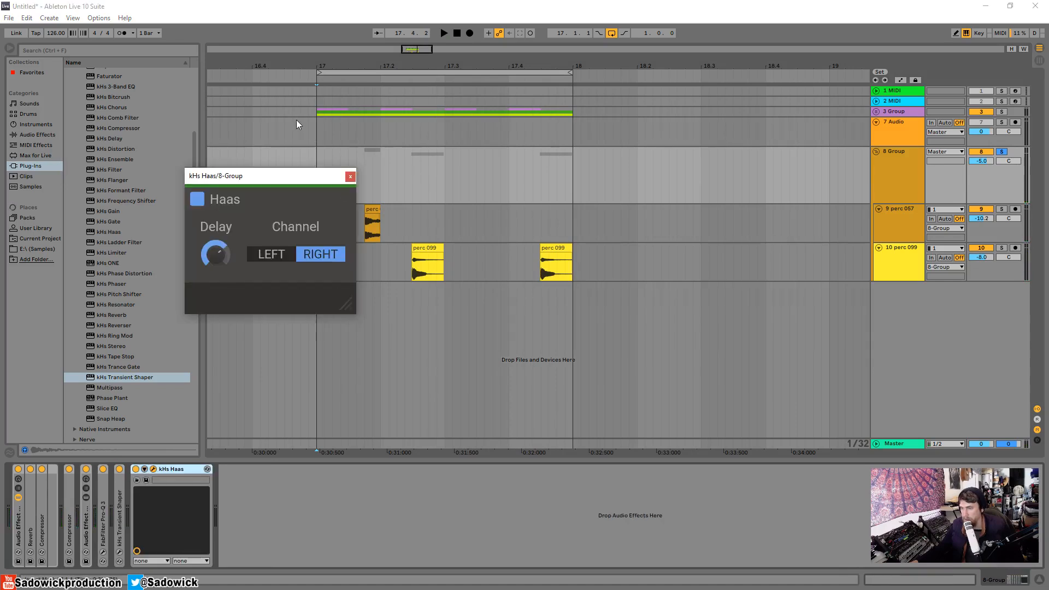
key("space")
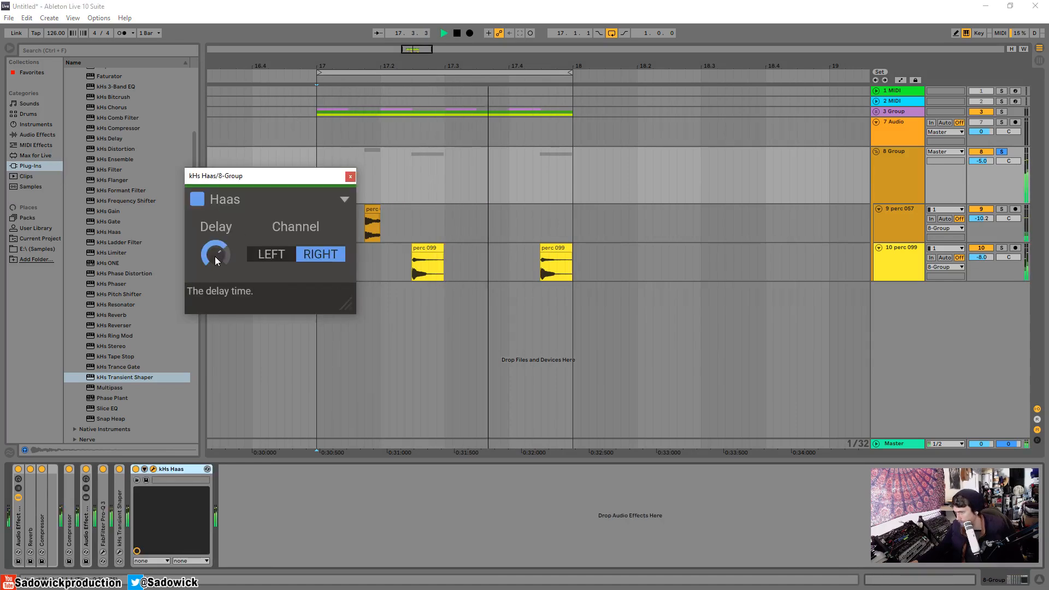
left_click_drag(215, 256, 214, 256)
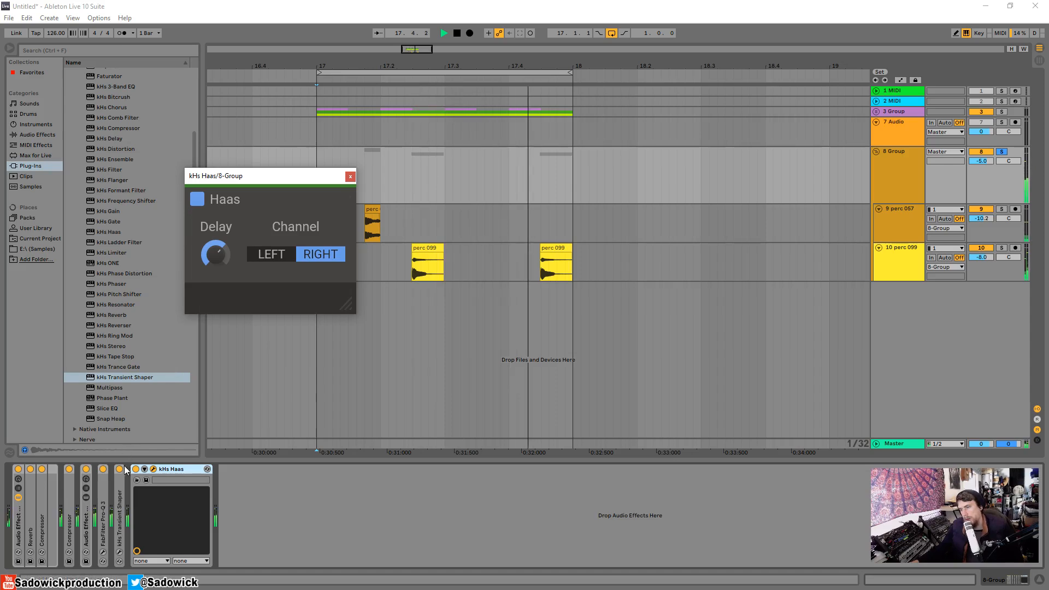
left_click(351, 177)
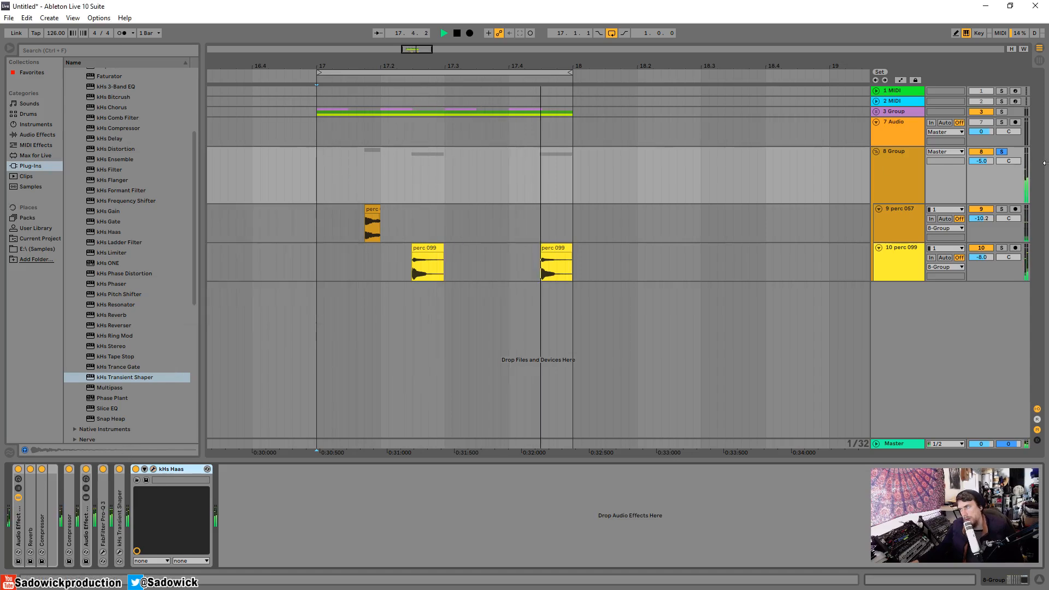
key("space")
- Unsolo the percussion group, reduce its track height, play it within the full mix, and solo it again
left_click(1002, 152)
left_click_drag(992, 203, 983, 158)
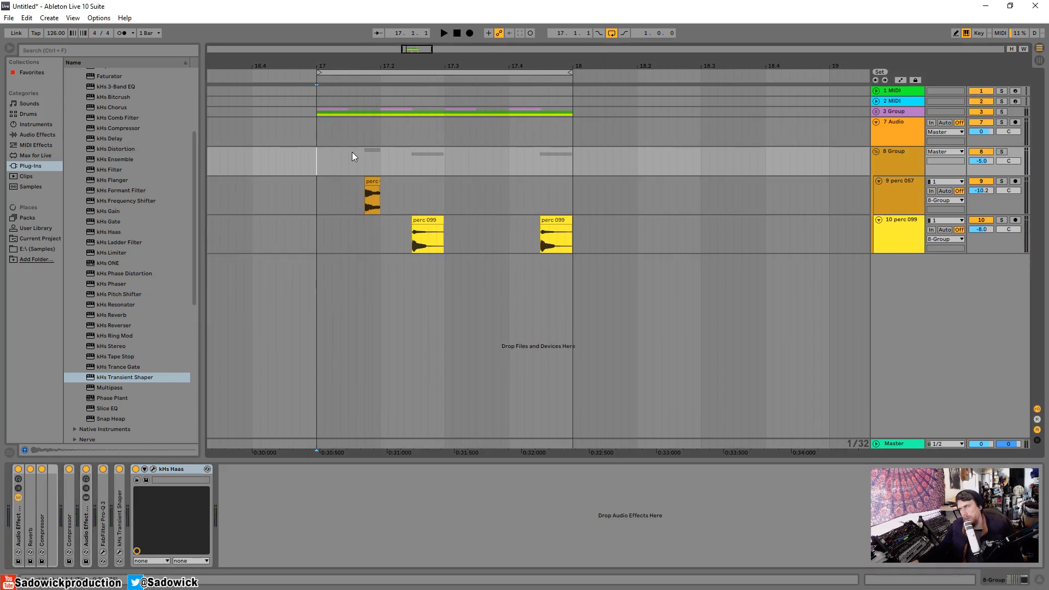
key("space")
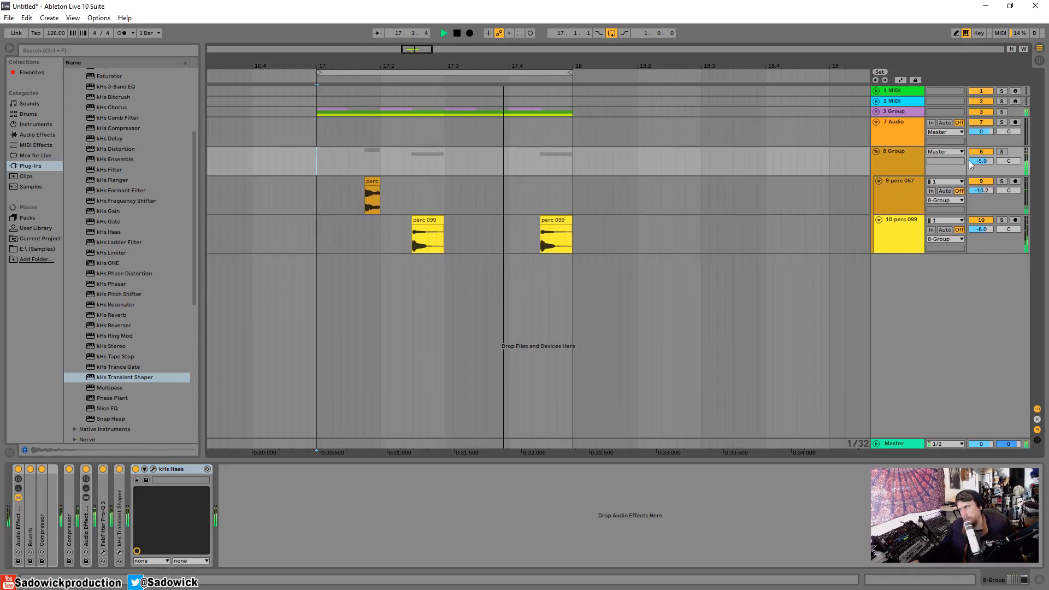
left_click(1003, 151)
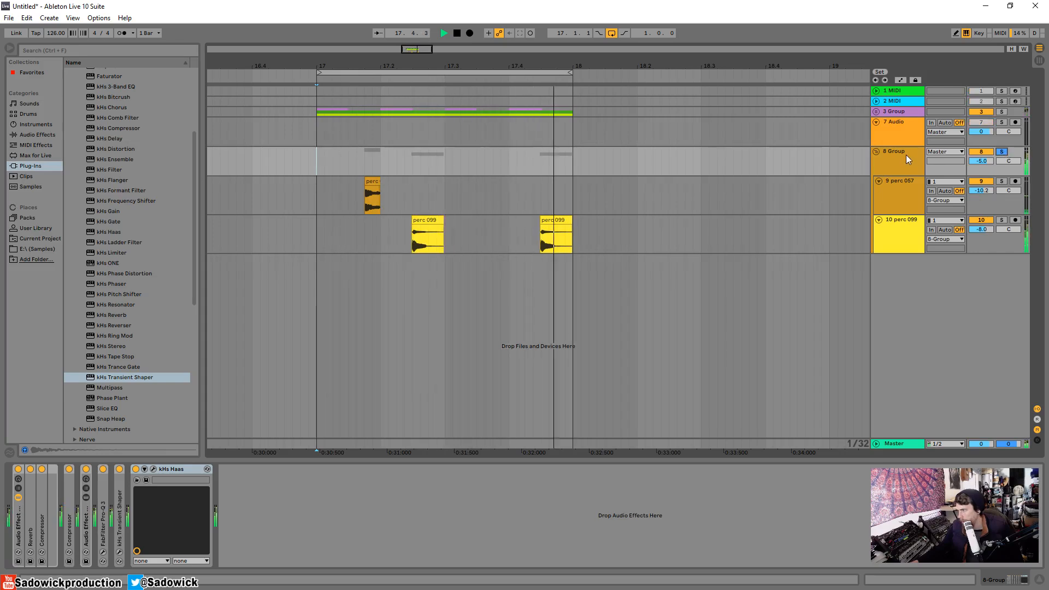
- Collapse kHs Haas, stop playback, and group the percussion group's entire device chain into one audio effect rack
double_click(176, 470)
key("space")
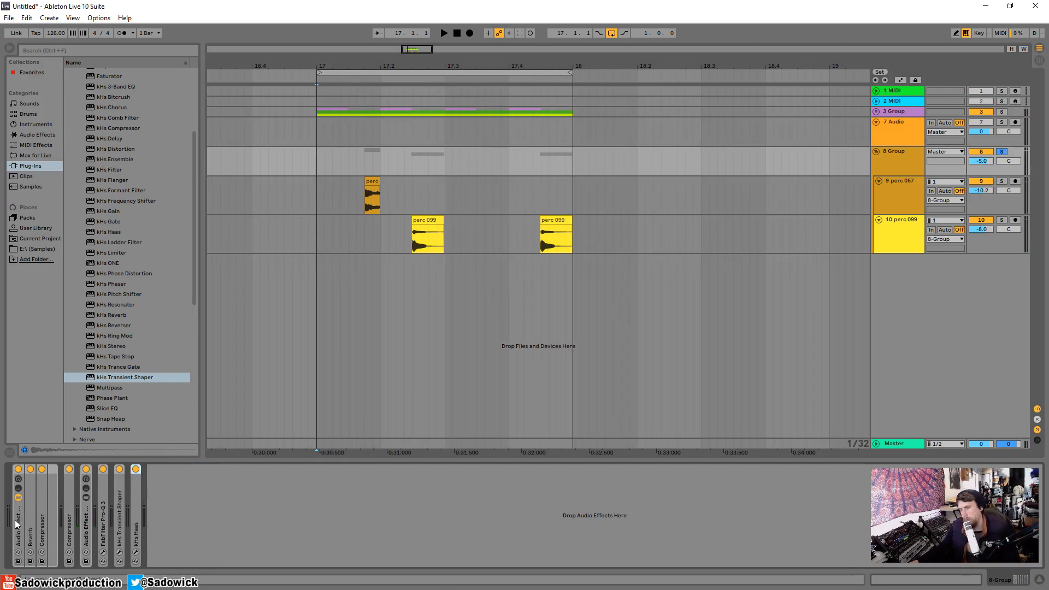
left_click(34, 497)
left_click(139, 512, "shift")
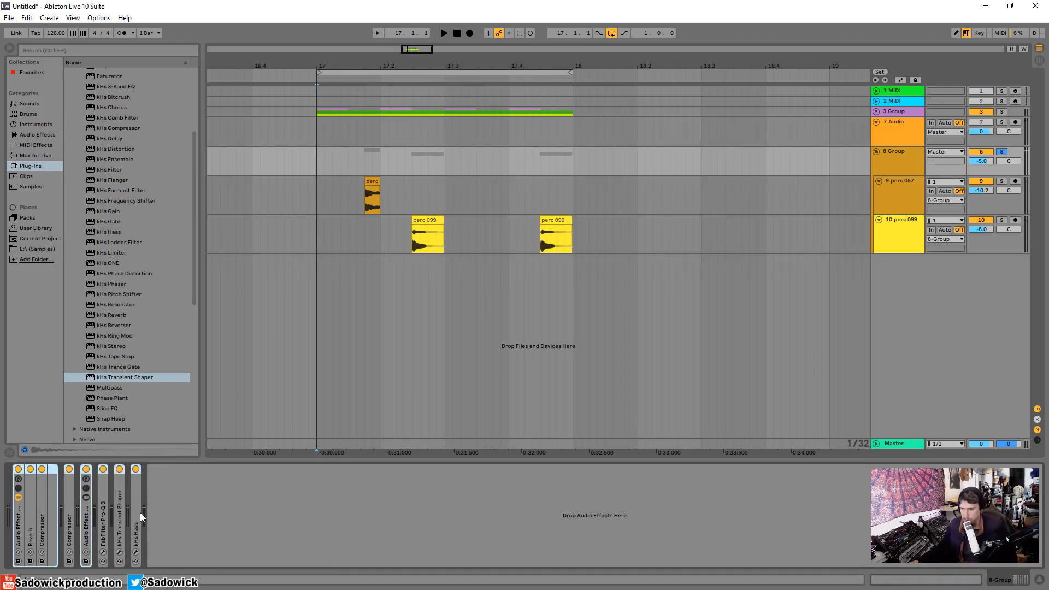
right_click(139, 510)
left_click(158, 457)
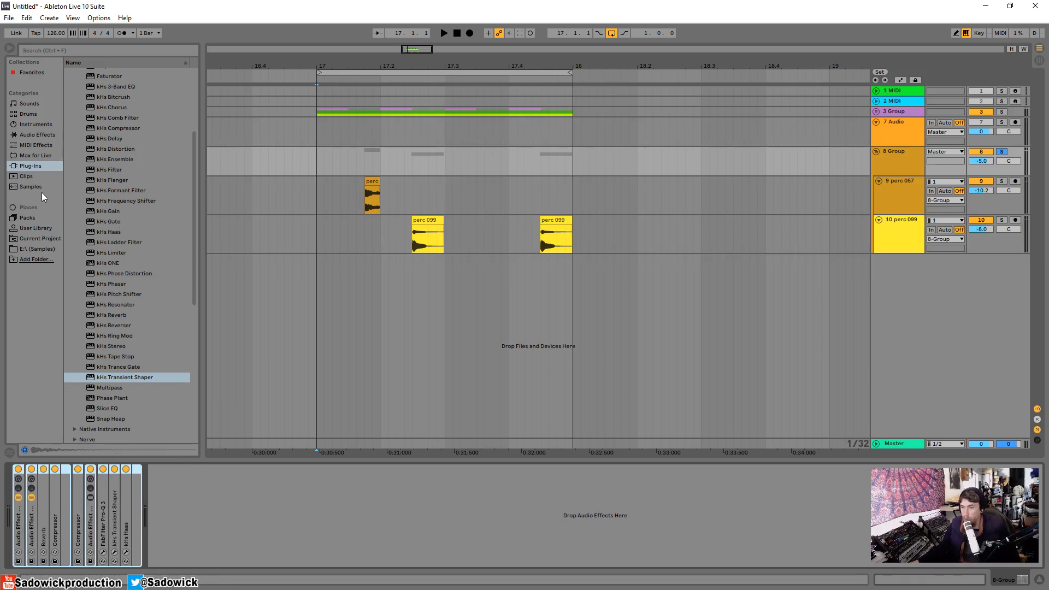
- Add an EQ Eight at the end of the group's device chain and group it into its own audio effect rack
left_click(30, 134)
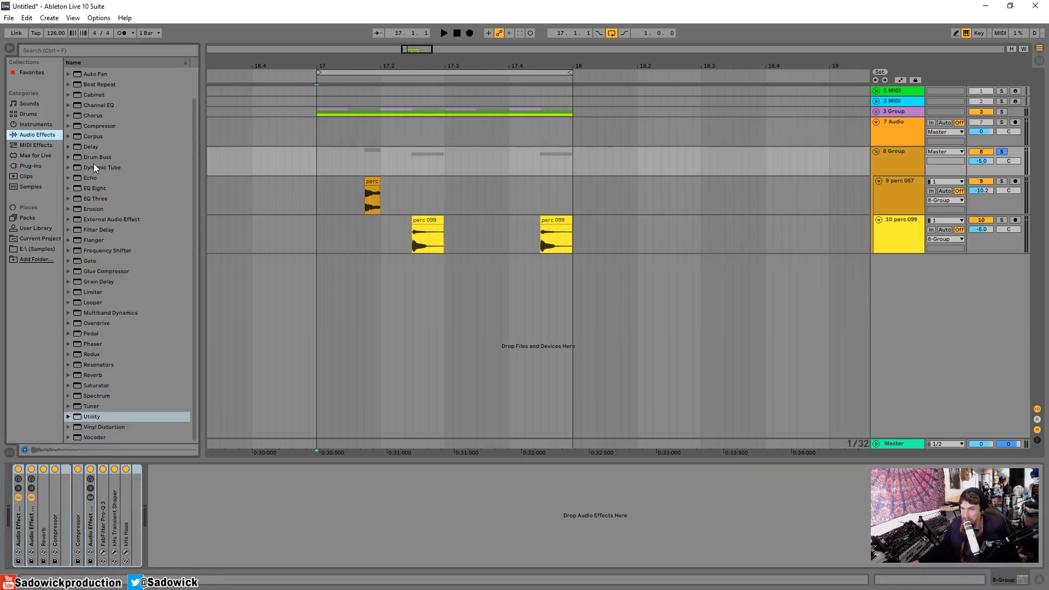
left_click_drag(93, 188, 266, 521)
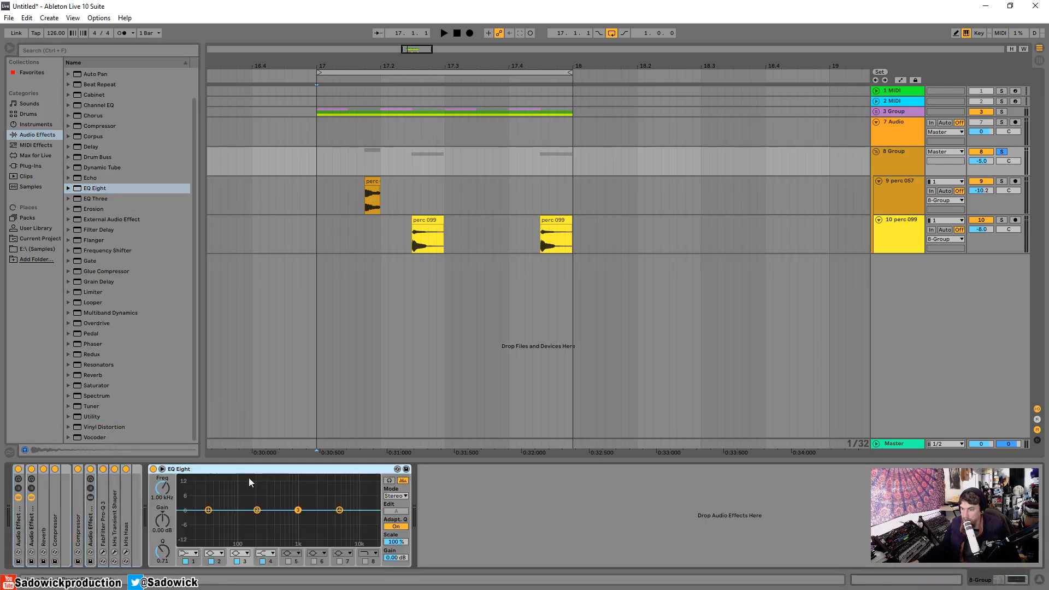
right_click(241, 471)
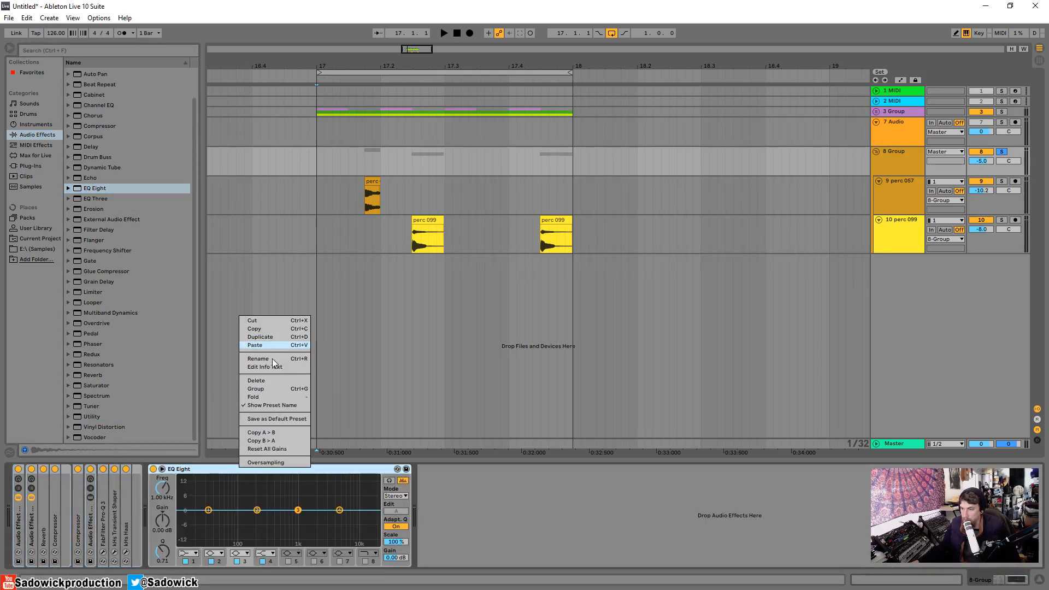
left_click(270, 389)
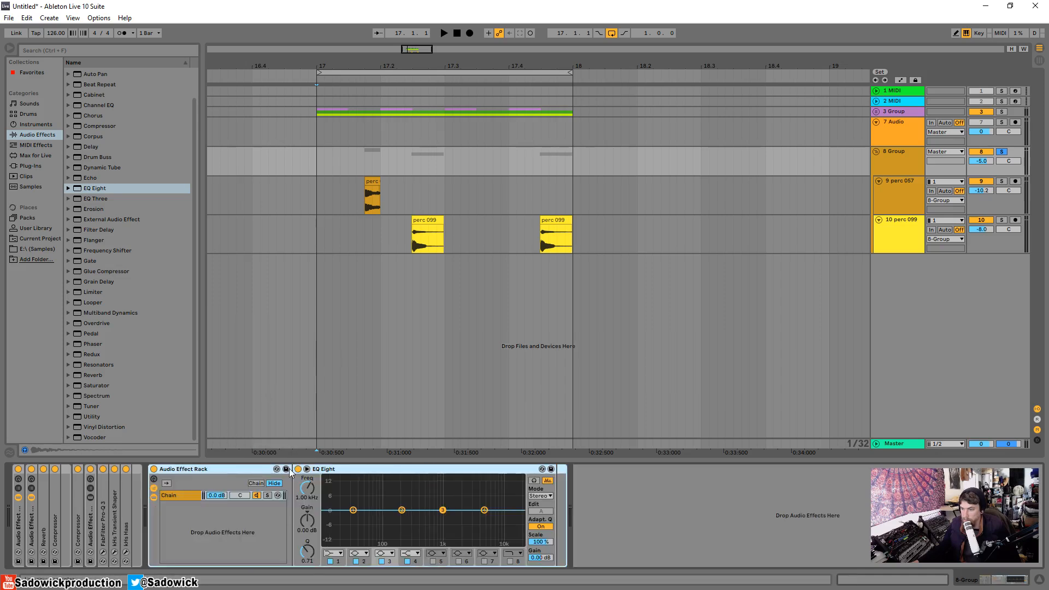
- Set the EQ Eight in the new rack to M/S mode
left_click(541, 495)
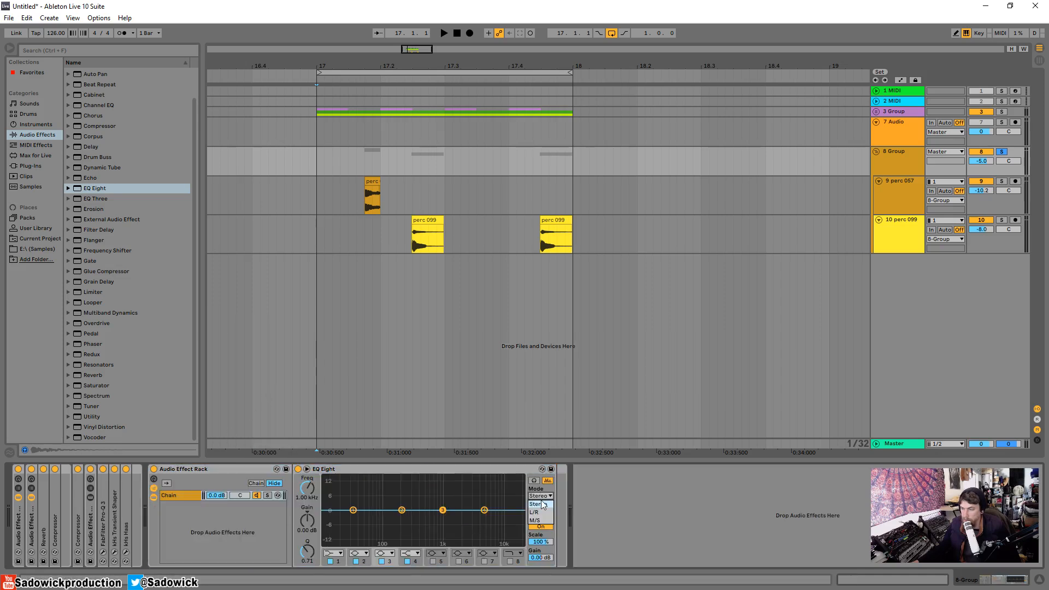
left_click(540, 521)
left_click(541, 495)
left_click(542, 497)
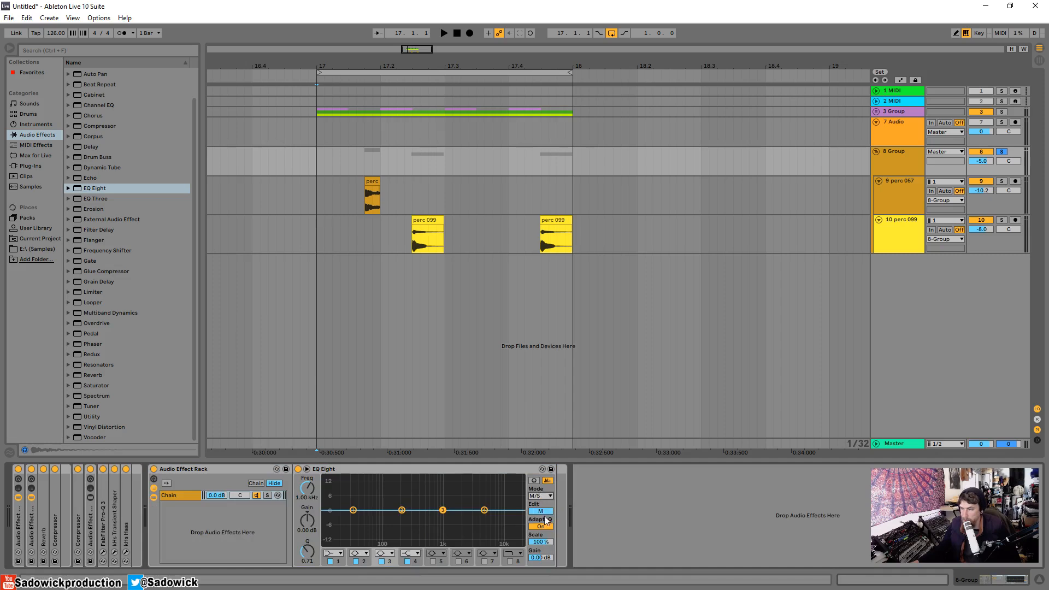
- Duplicate the rack's chain and switch the first chain's EQ Eight to editing the side signal (S)
right_click(180, 494)
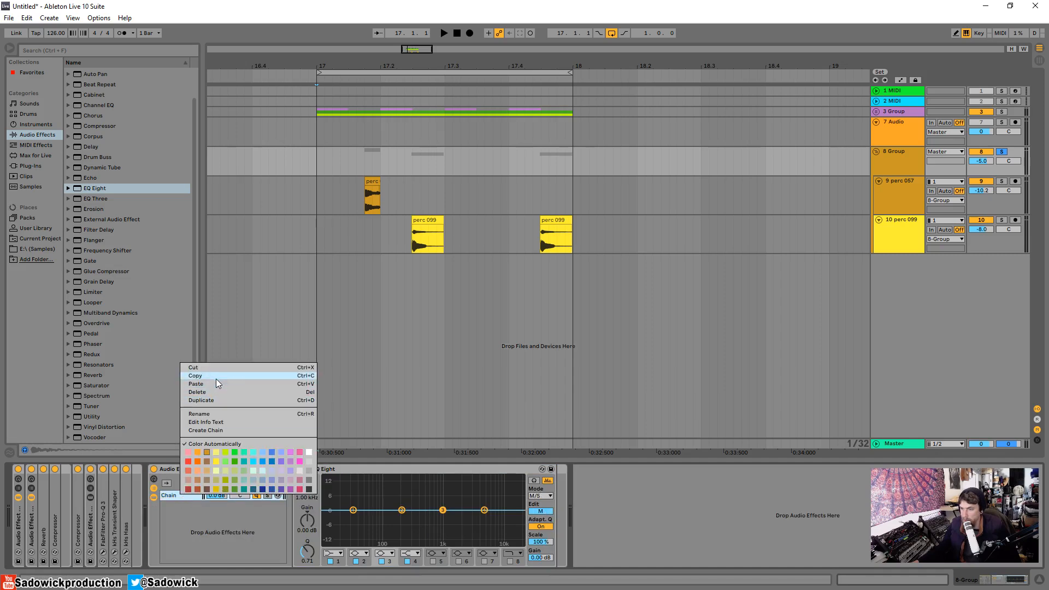
left_click(218, 399)
left_click(176, 496)
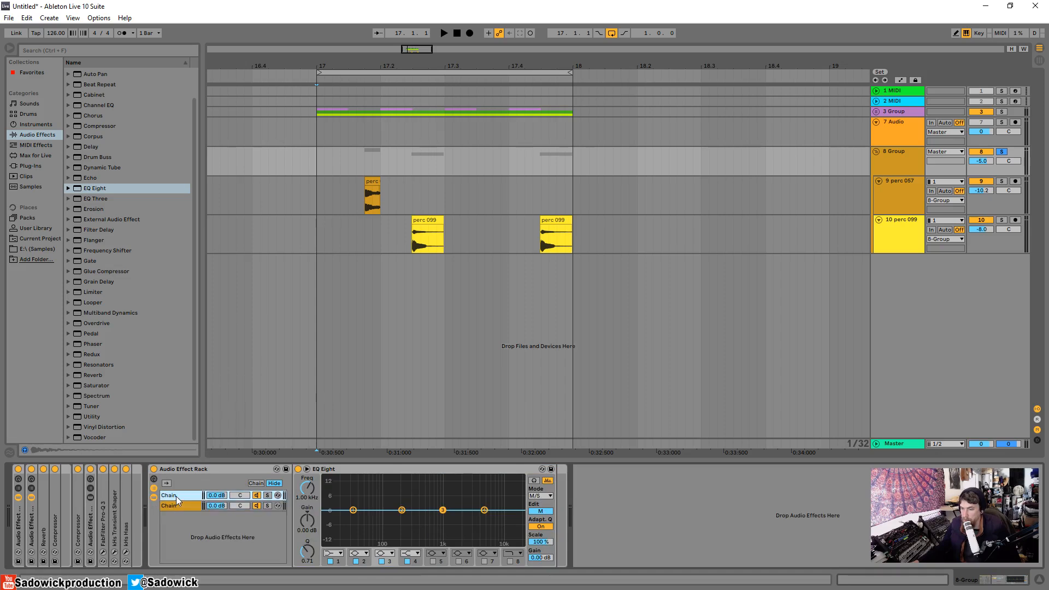
left_click(549, 510)
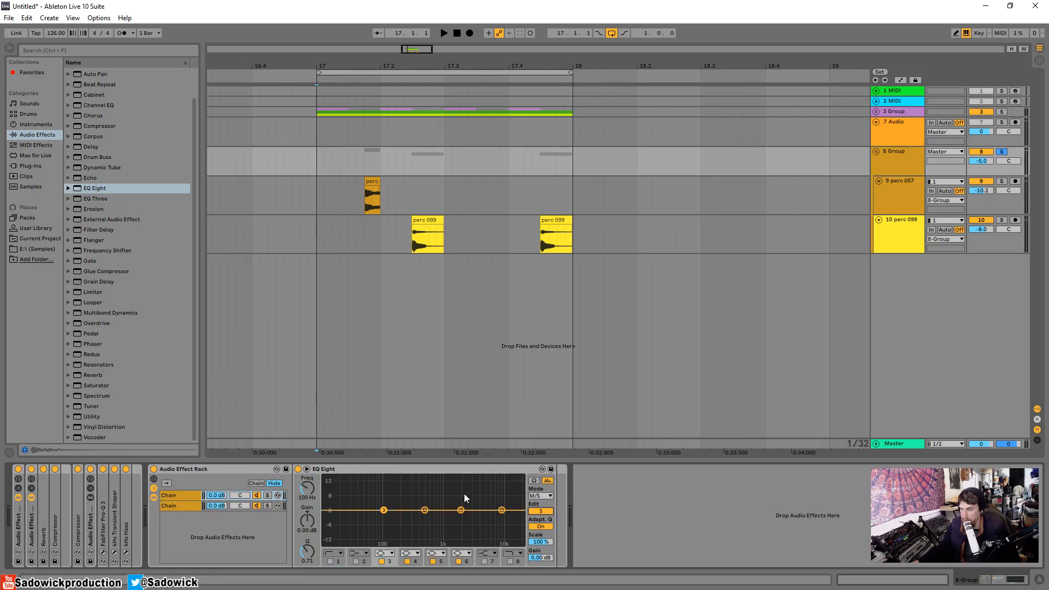
- Rename the rack's first chain "mid" and its second chain "side"
left_click(175, 496)
double_click(175, 496)
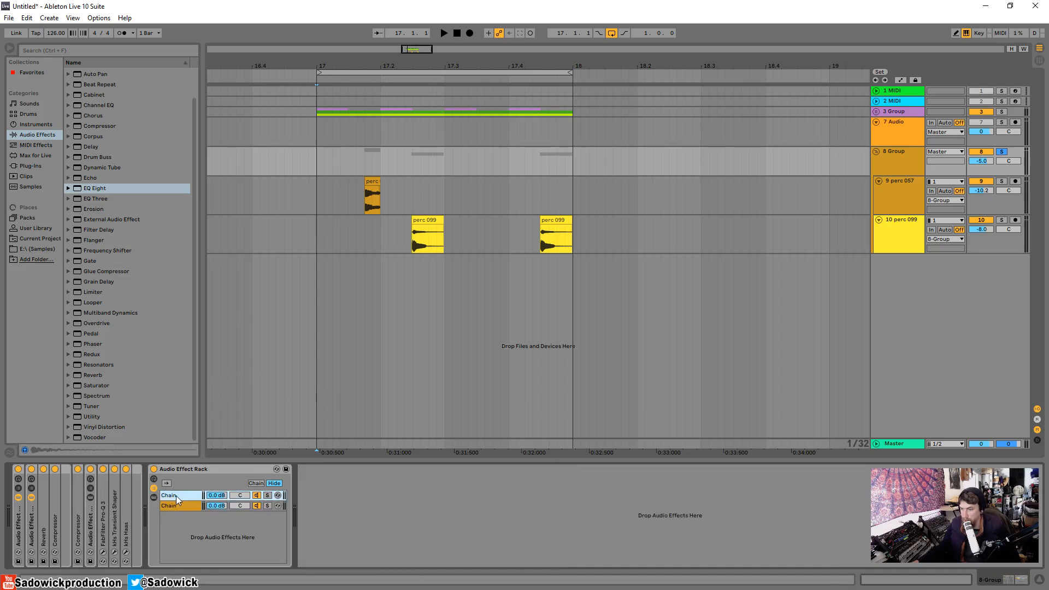
right_click(175, 494)
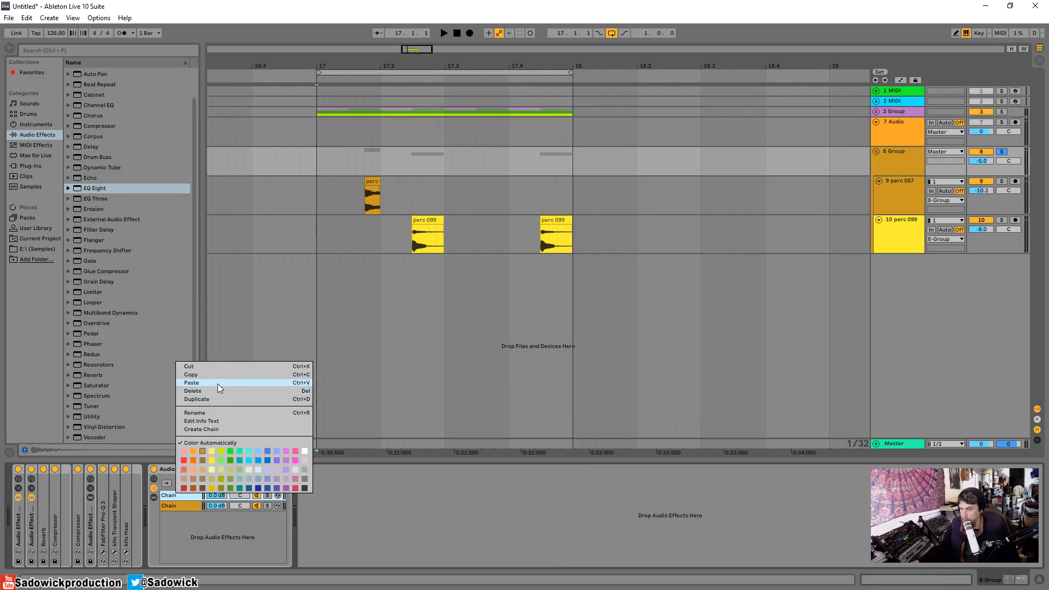
left_click(205, 413)
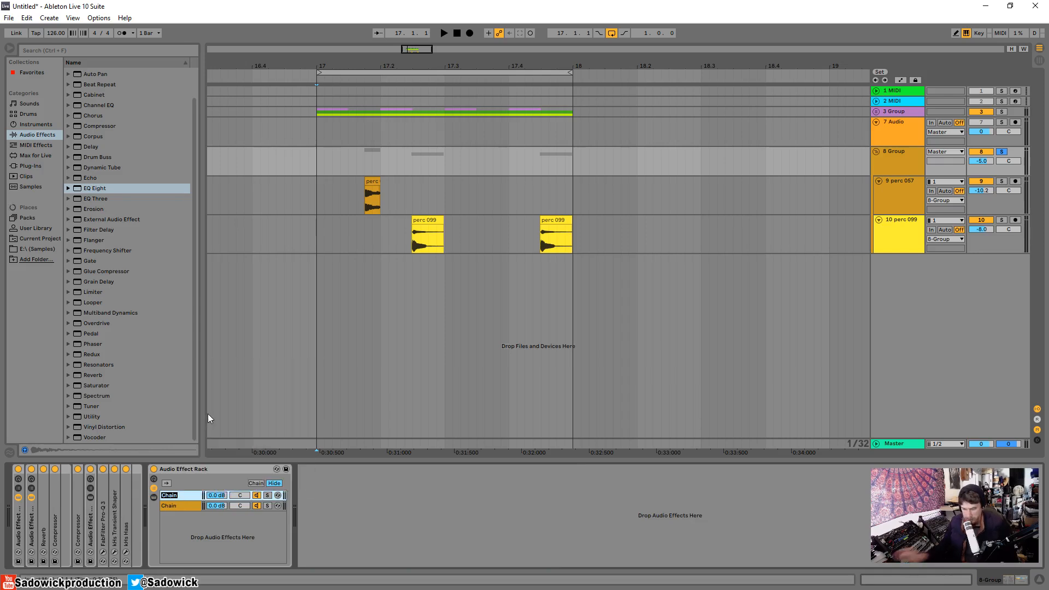
type("mid")
key("Return")
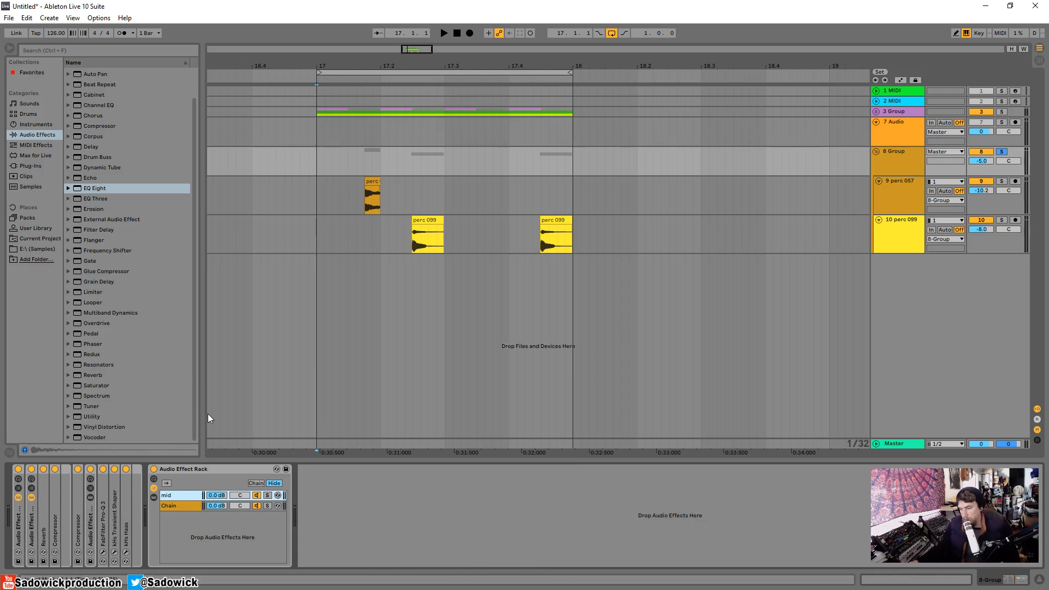
right_click(175, 504)
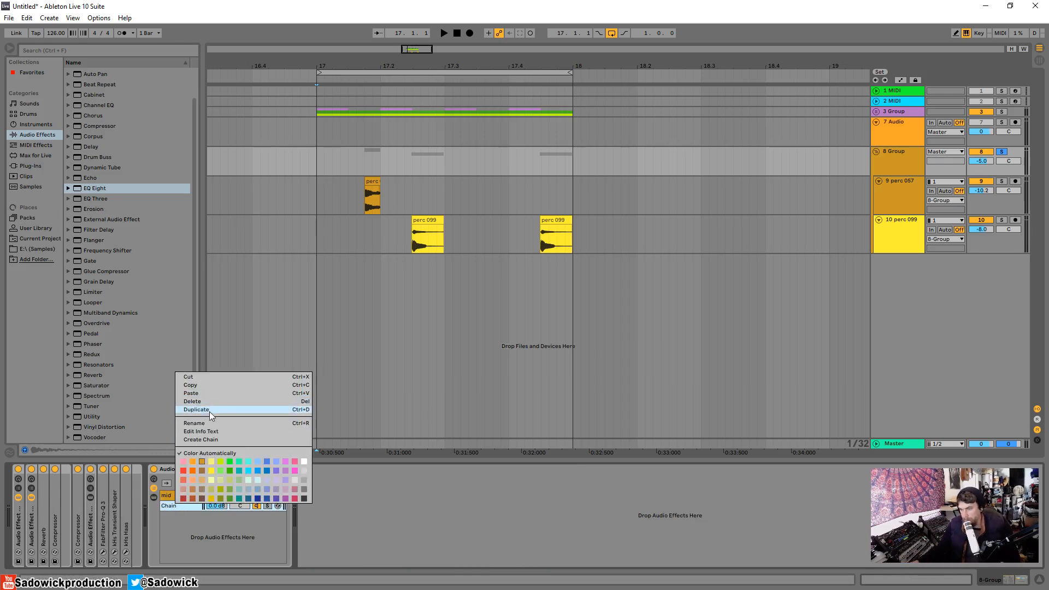
left_click(211, 421)
type("side")
key("Return")
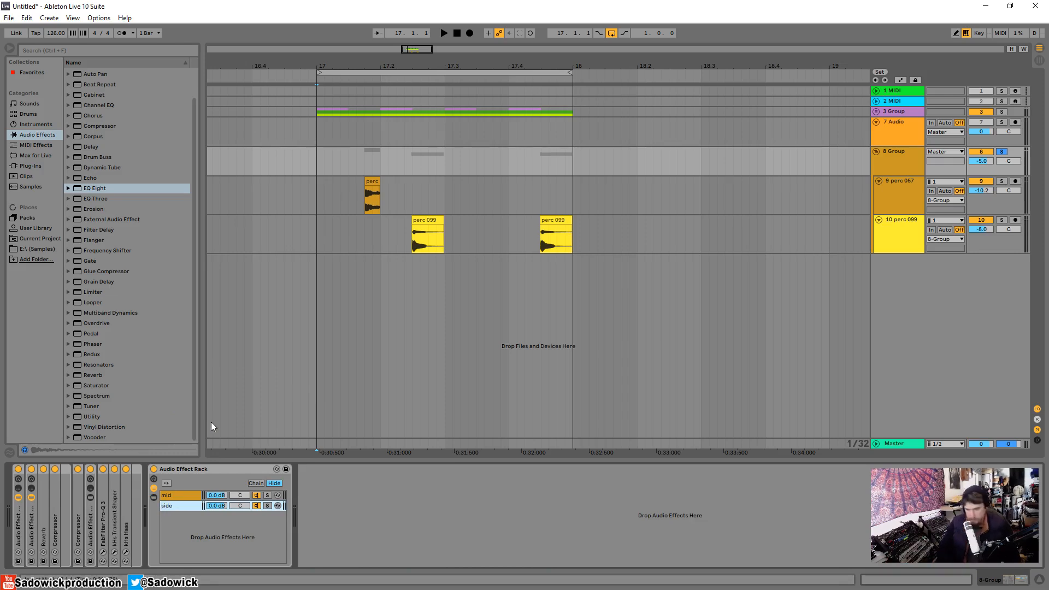
- On the mid chain's EQ Eight, disable side bands 3 to 6, enable band 8's high cut and lower it to 10 Hz with Q 0.10
left_click(187, 495)
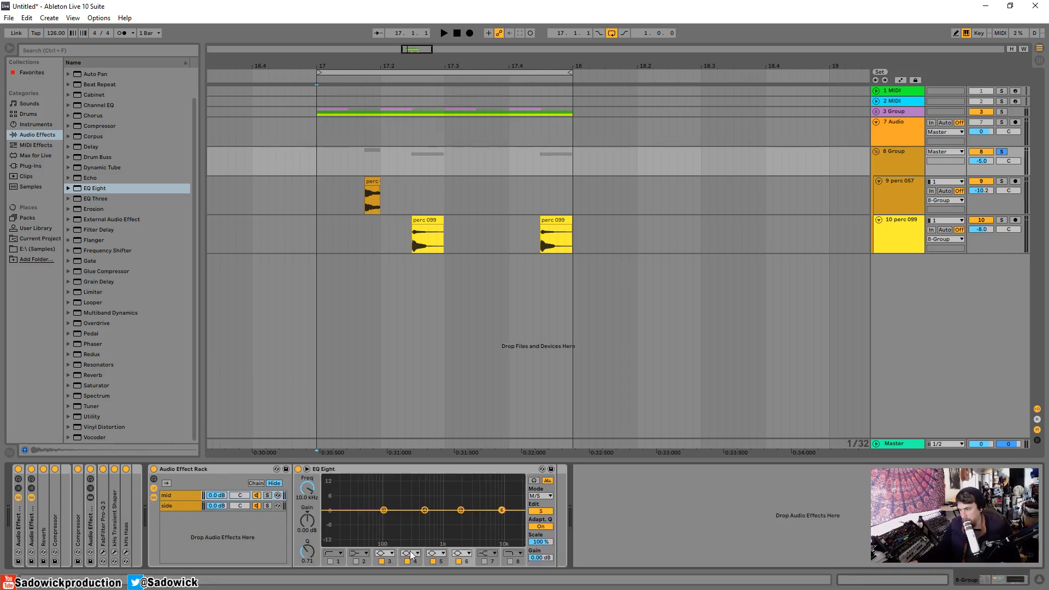
left_click(510, 561)
left_click(467, 564)
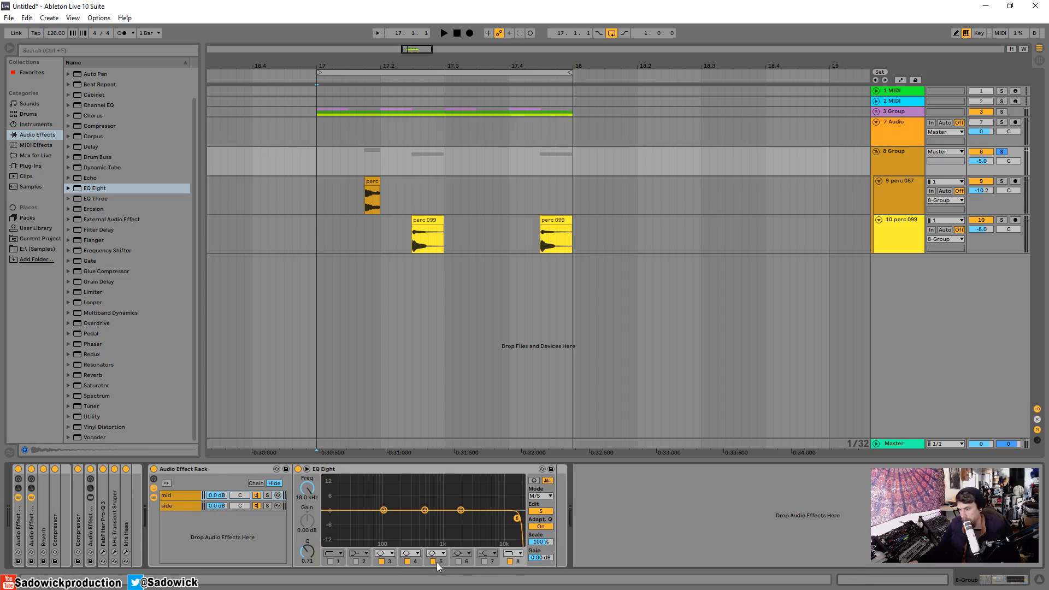
left_click(437, 562)
left_click(415, 563)
left_click(388, 561)
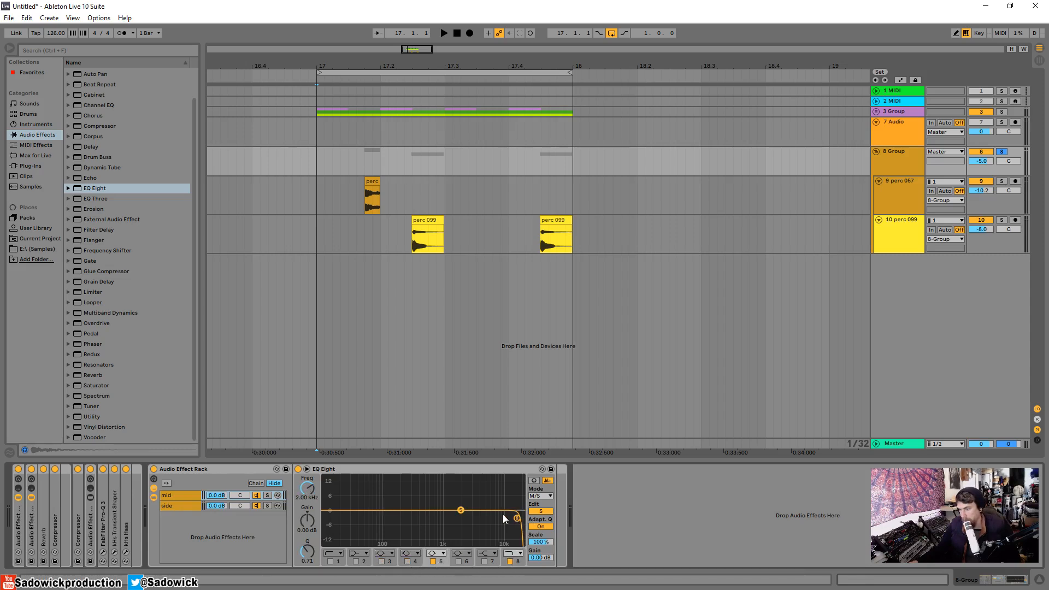
left_click(433, 561)
left_click_drag(517, 517, 325, 544)
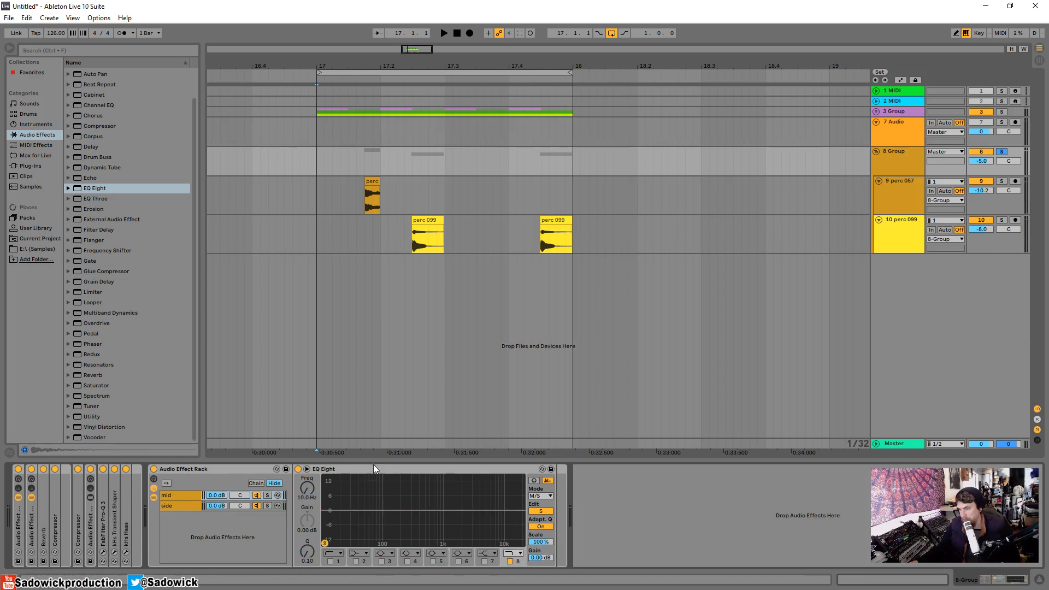
- Solo the mid chain, play the loop briefly and stop playback
left_click(267, 495)
key("space")
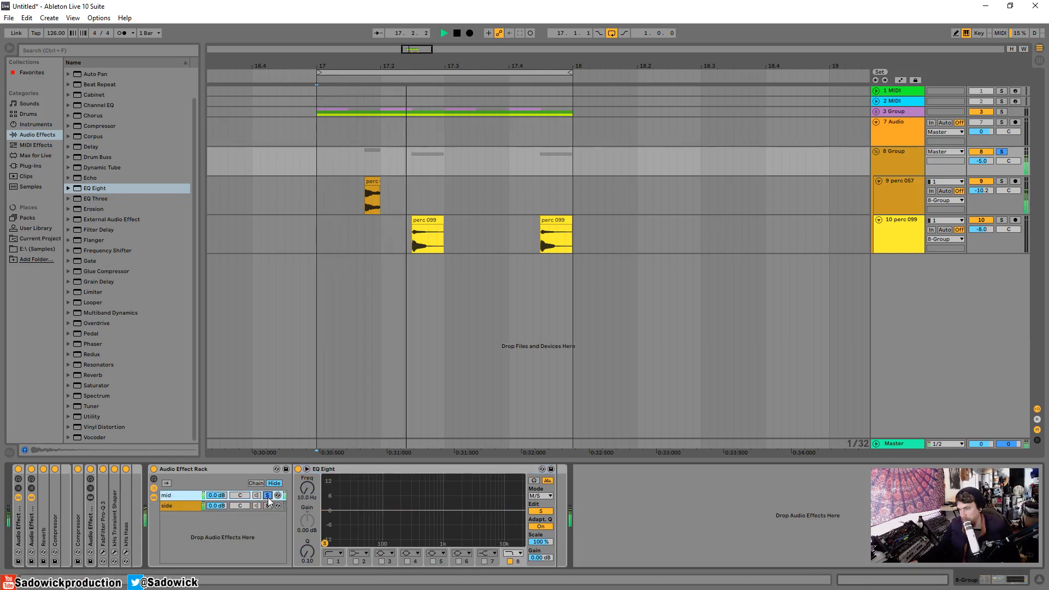
key("space")
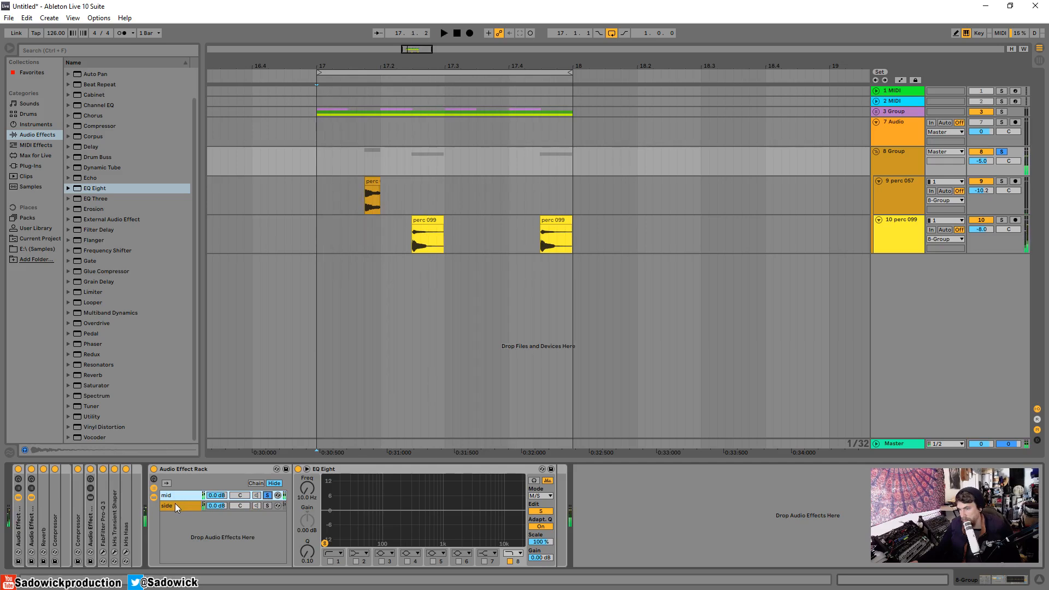
- On the side chain's EQ Eight, disable mid bands 1 to 4 and sweep band 8's high cut down to its lowest frequency
left_click(175, 503)
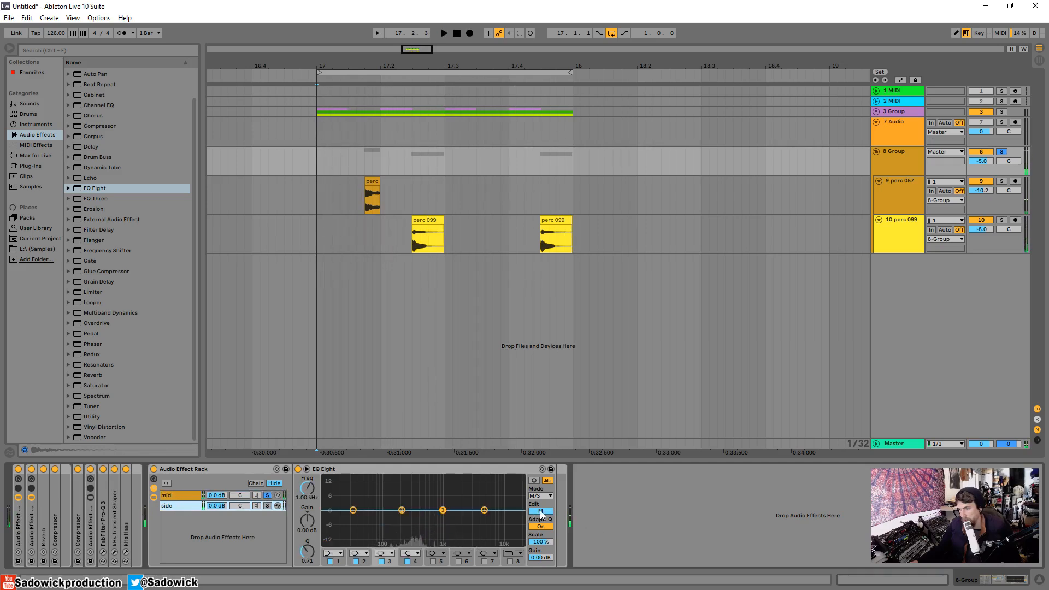
left_click_drag(484, 510, 485, 509)
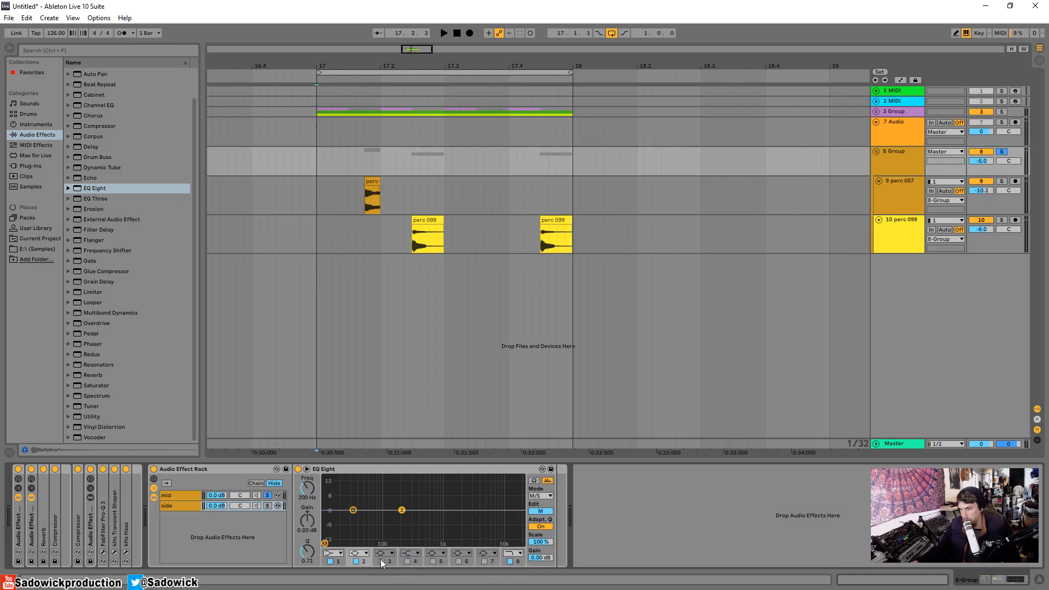
left_click(356, 561)
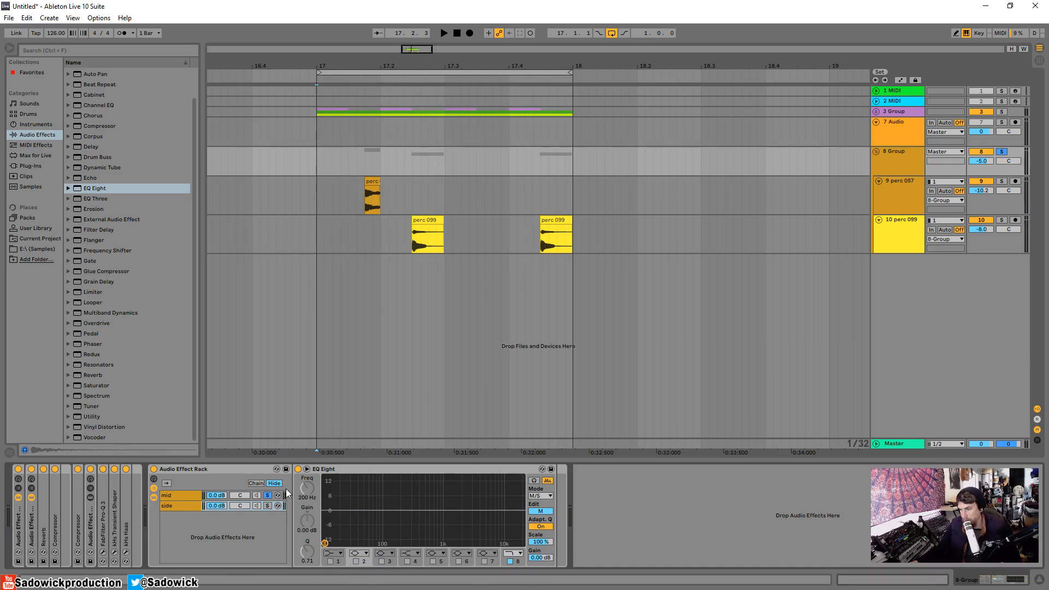
- Compare the side and mid chains by soloing each during playback, leaving mid soloed, and stop playback
left_click(268, 505)
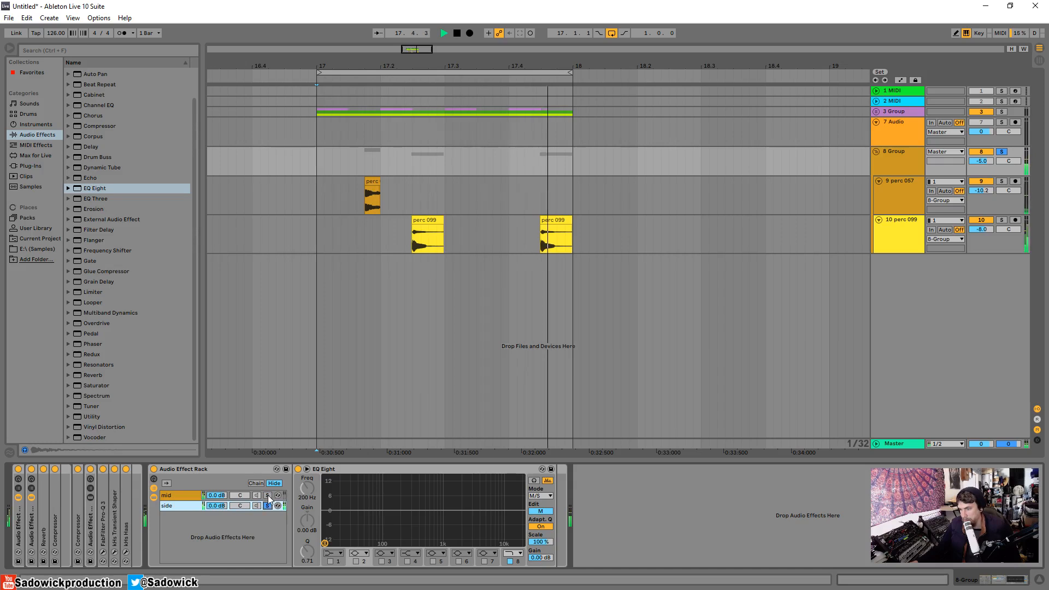
left_click(267, 495)
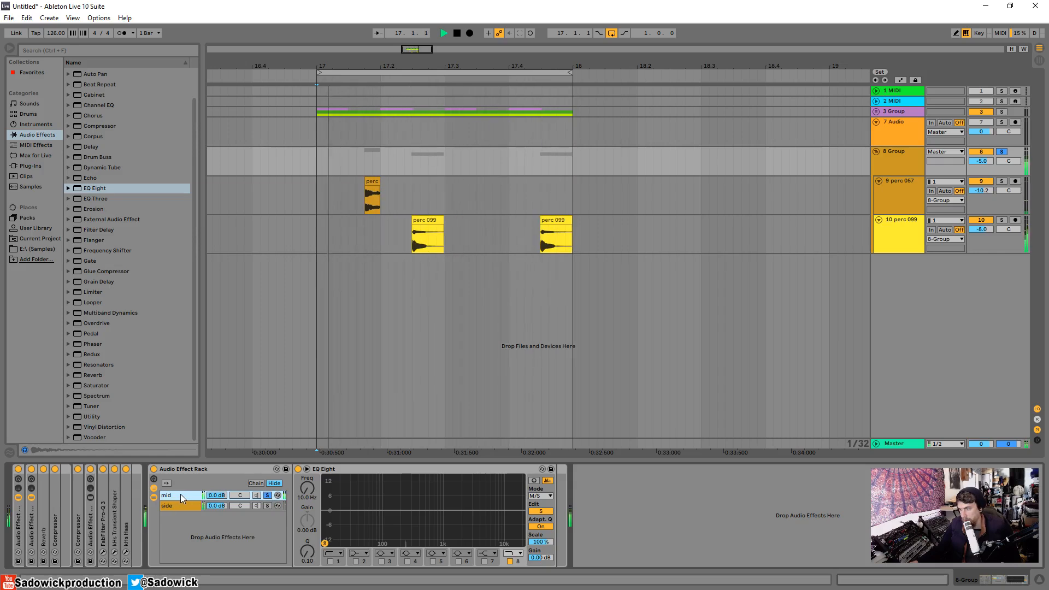
key("space")
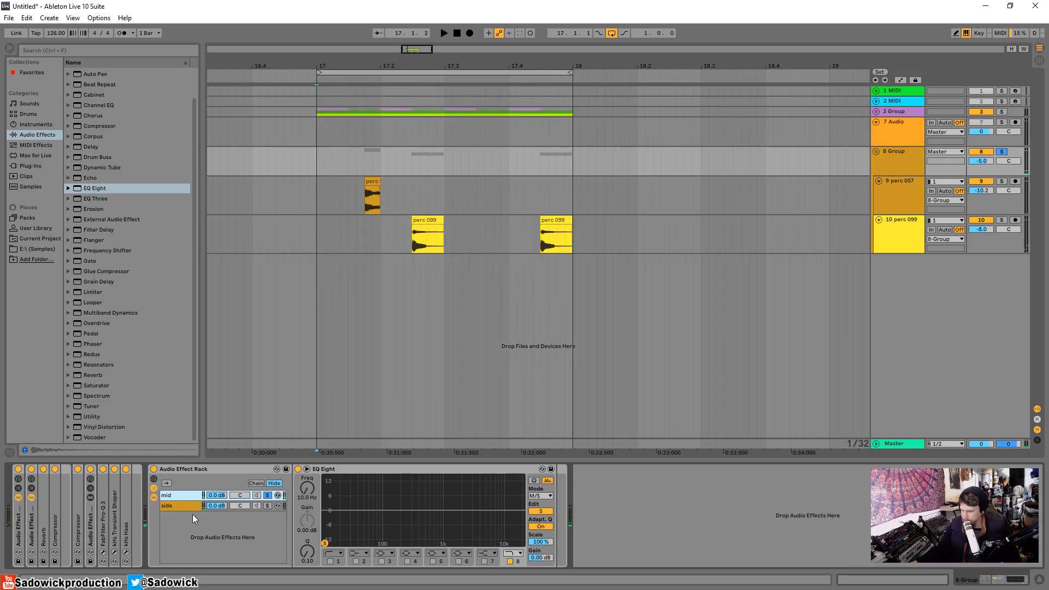
- Collapse the mid chain's EQ Eight and add a second EQ Eight after it
double_click(363, 468)
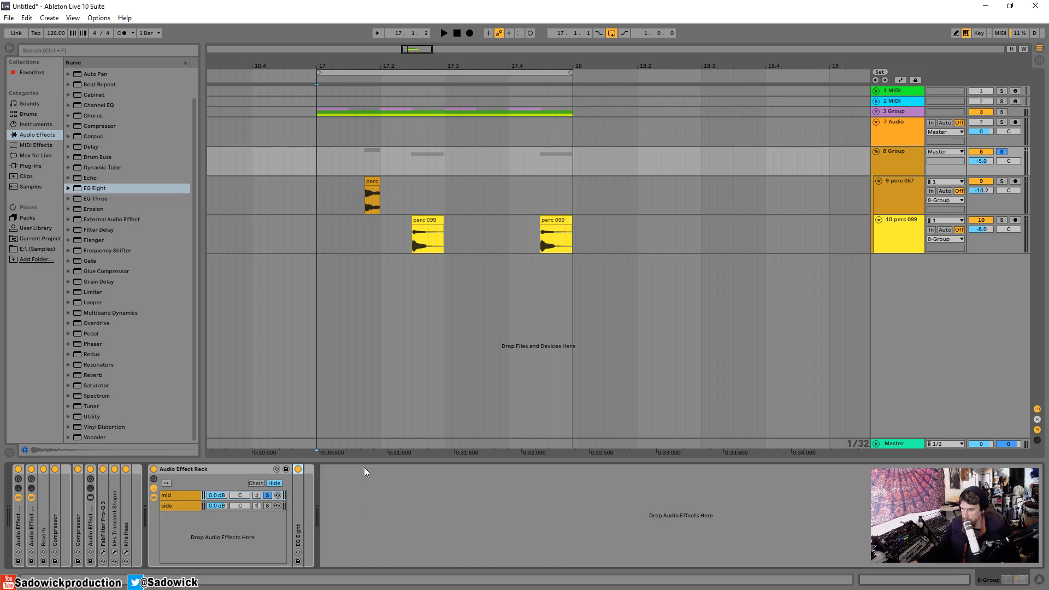
left_click(172, 506)
left_click(176, 490)
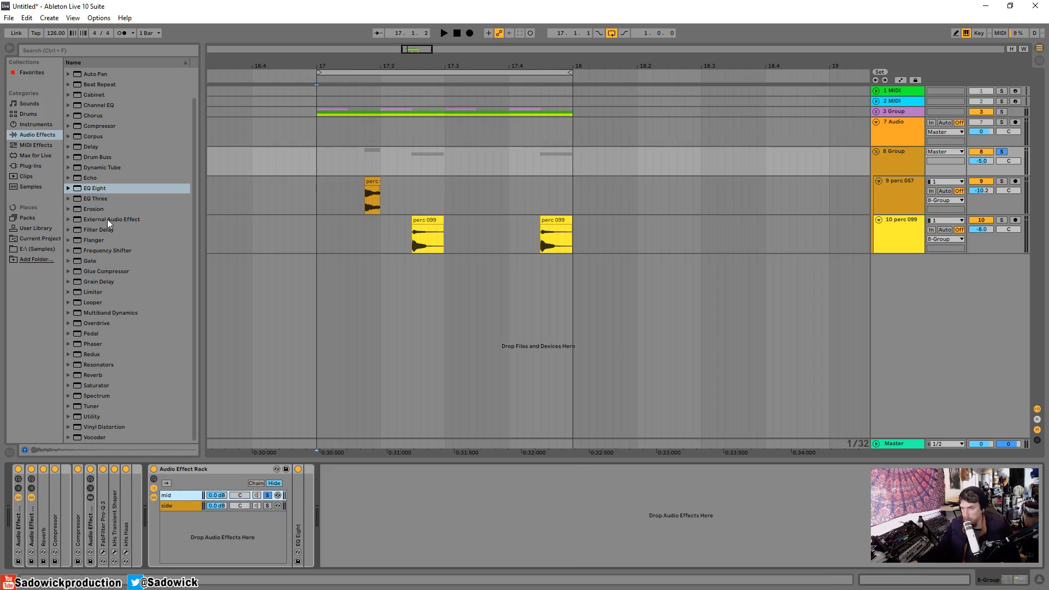
left_click(30, 166)
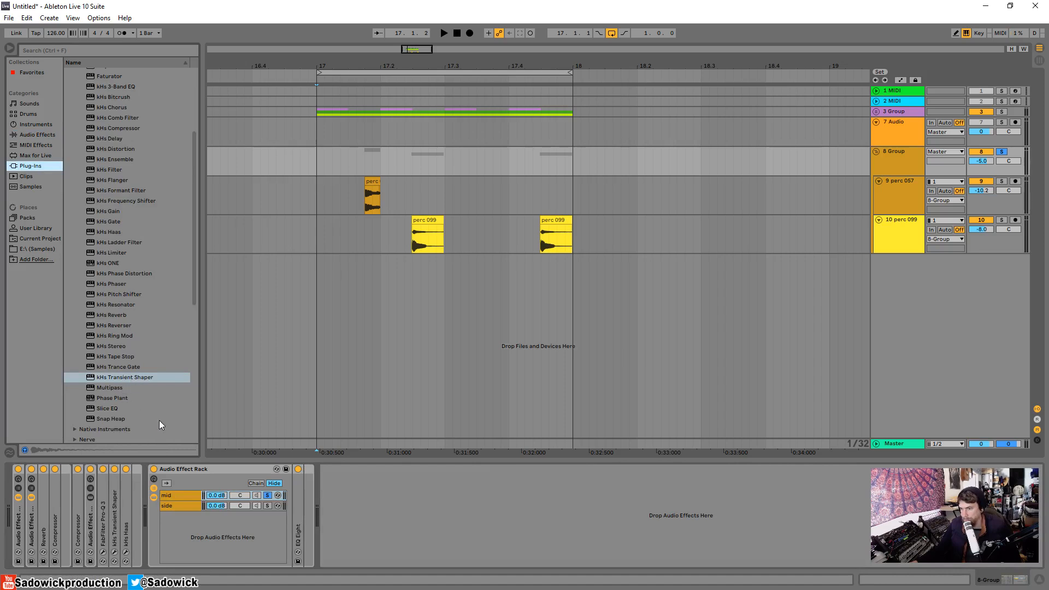
scroll(131, 358, "up", 5)
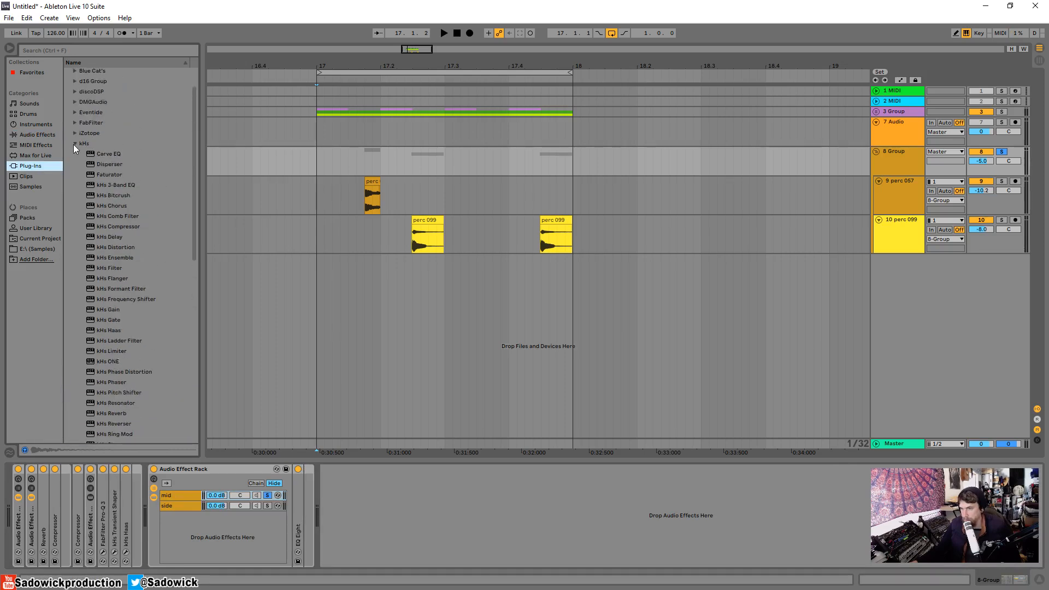
left_click(73, 144)
left_click(34, 135)
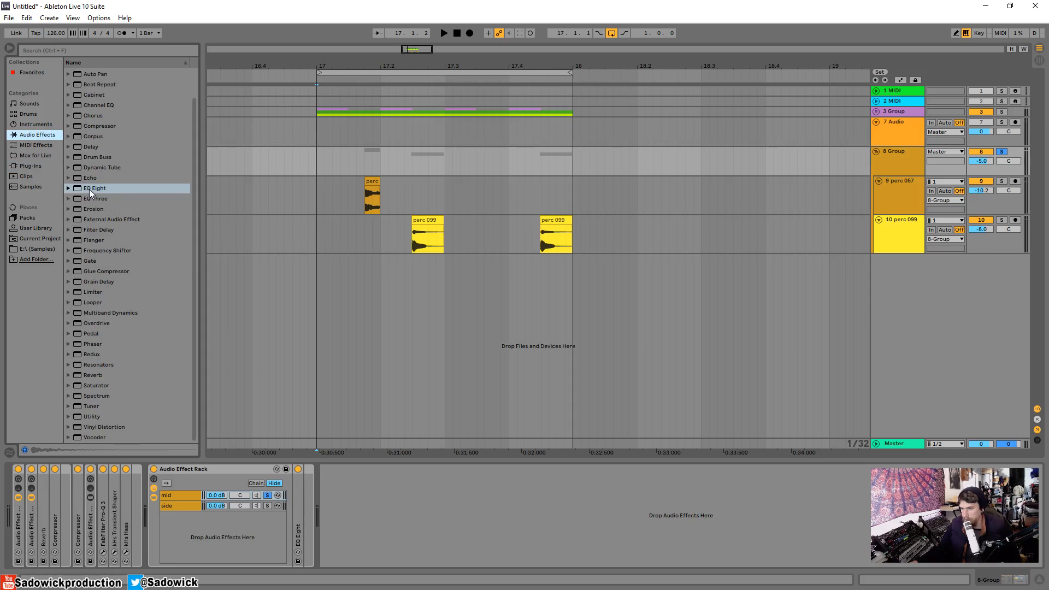
left_click_drag(89, 189, 297, 517)
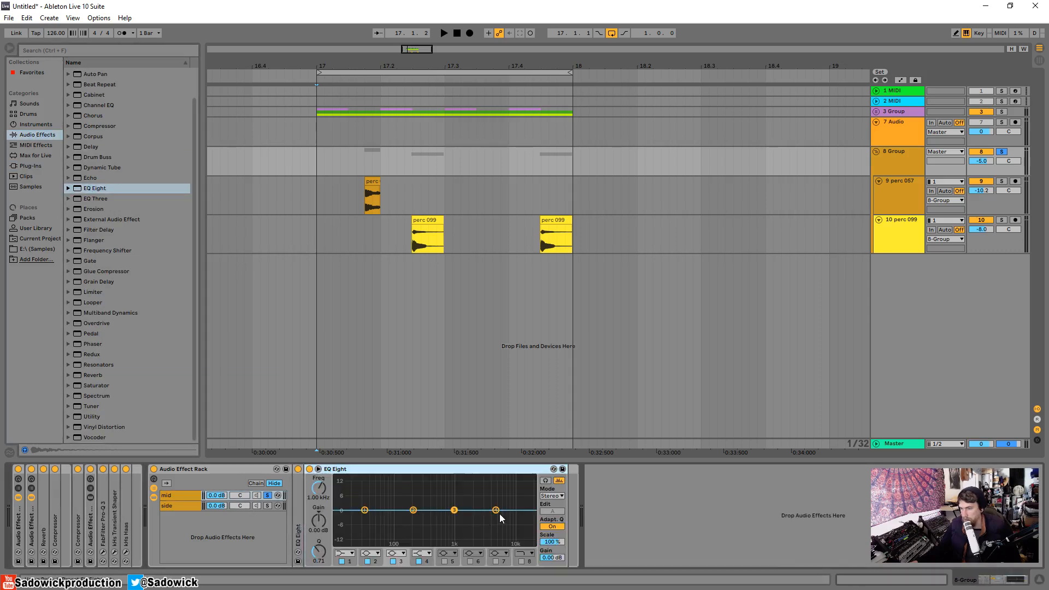
- While the loop plays, boost the new EQ's band 4 shelf from the low mids, set band 1 to a low cut at about 96 Hz, and stop
key("space")
left_click_drag(496, 510, 430, 501)
left_click(365, 510)
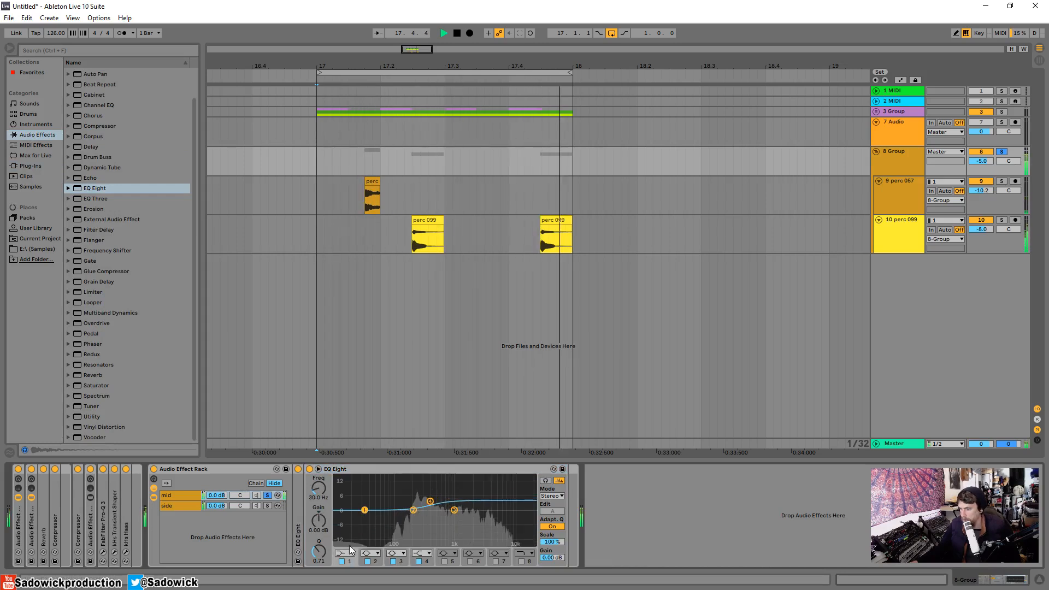
left_click(346, 553)
left_click(347, 488)
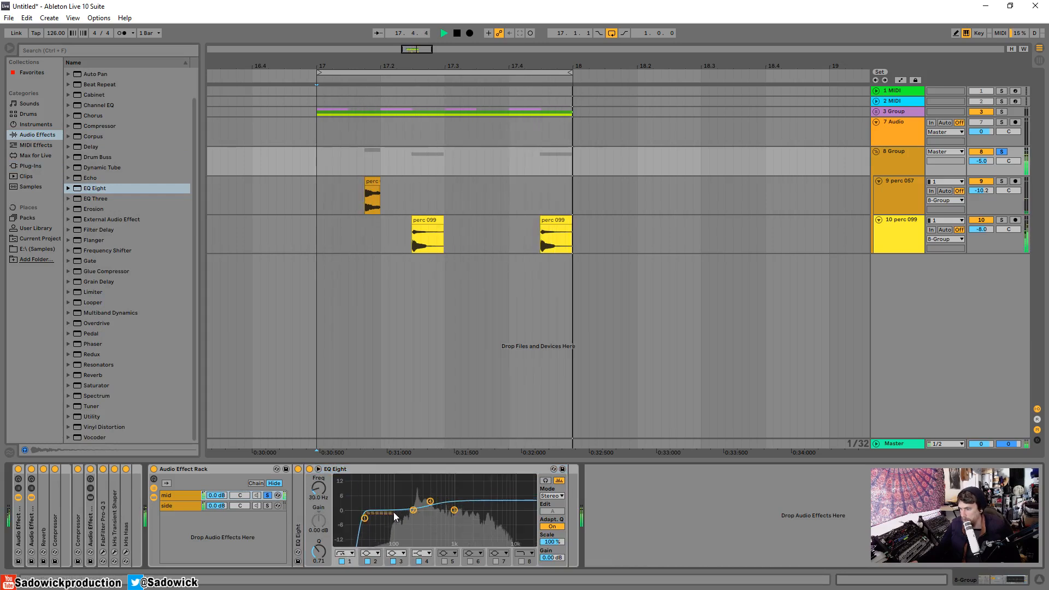
left_click_drag(365, 517, 394, 519)
key("space")
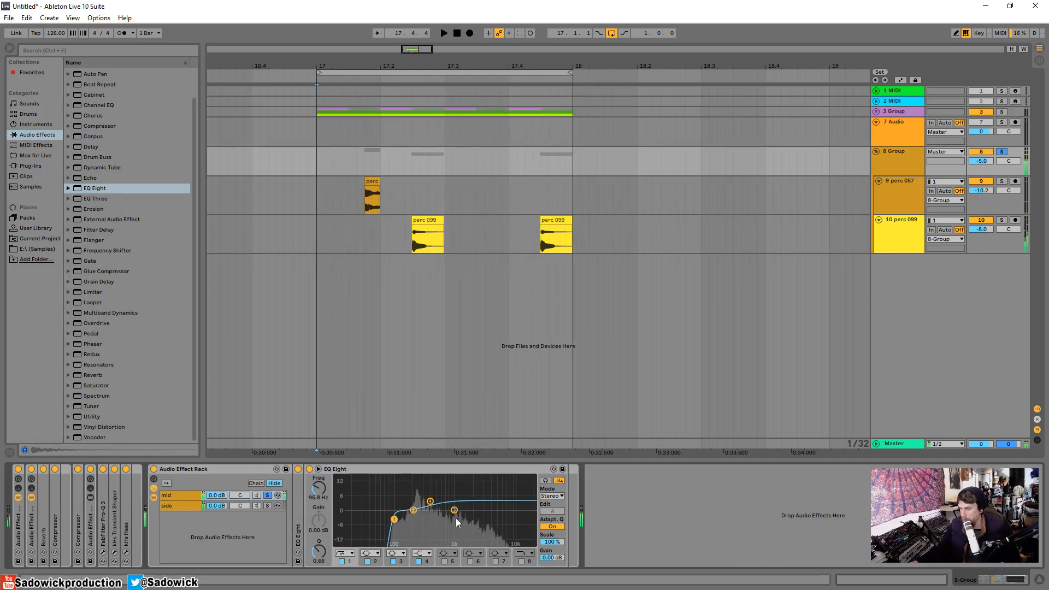
- Solo the rack's side chain, collapse its EQ Eight, start loop playback and add a second EQ Eight after it
left_click(267, 505)
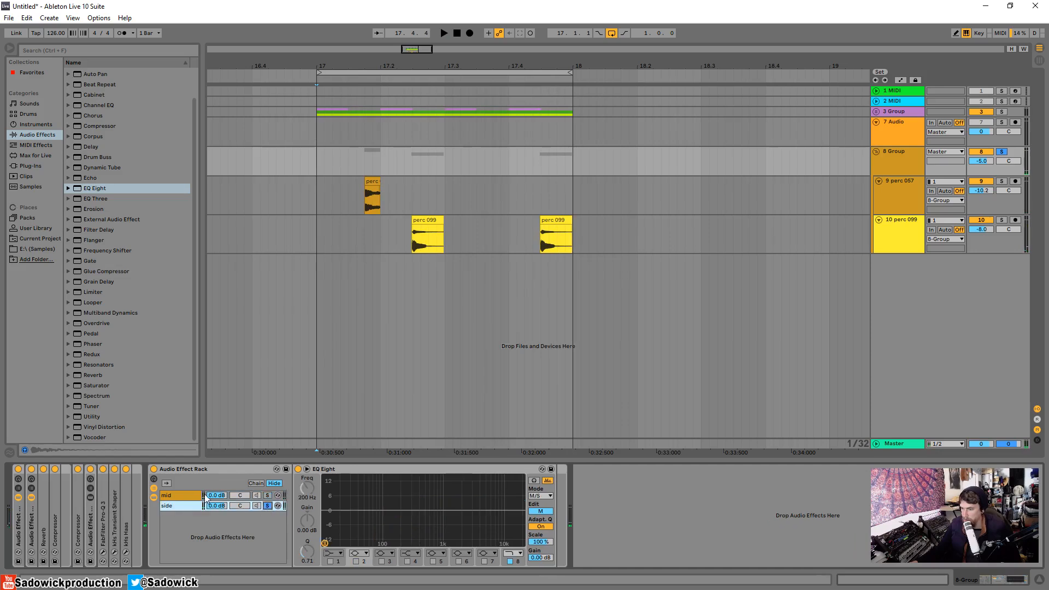
double_click(379, 470)
key("space")
left_click_drag(104, 186, 307, 509)
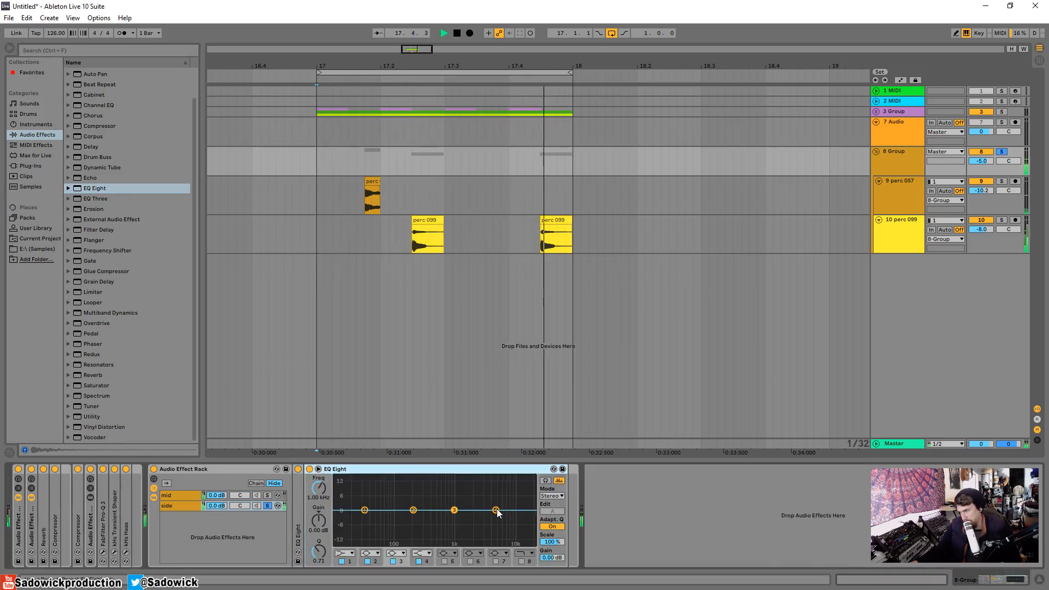
- Boost band 4 of the new EQ Eight by about 6.07 dB at 417 Hz, stop playback and unsolo the side chain
left_click_drag(498, 513, 432, 496)
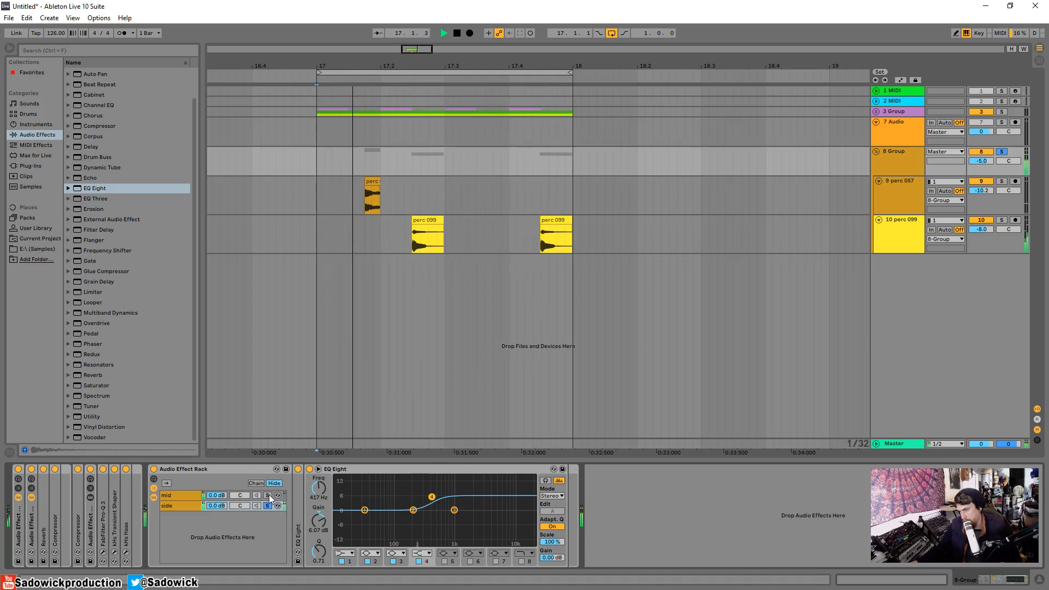
key("space")
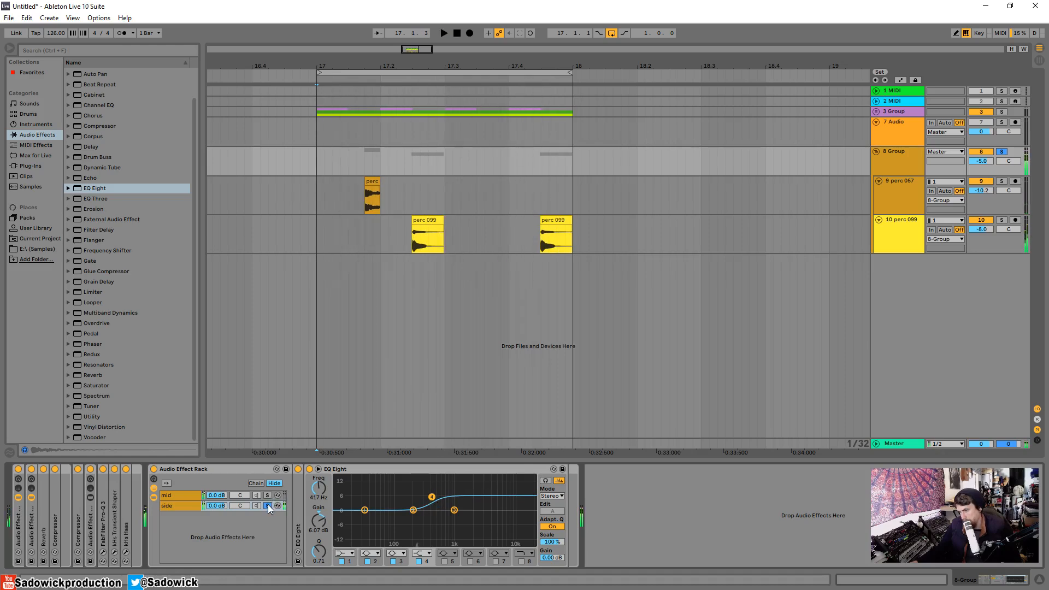
left_click(268, 505)
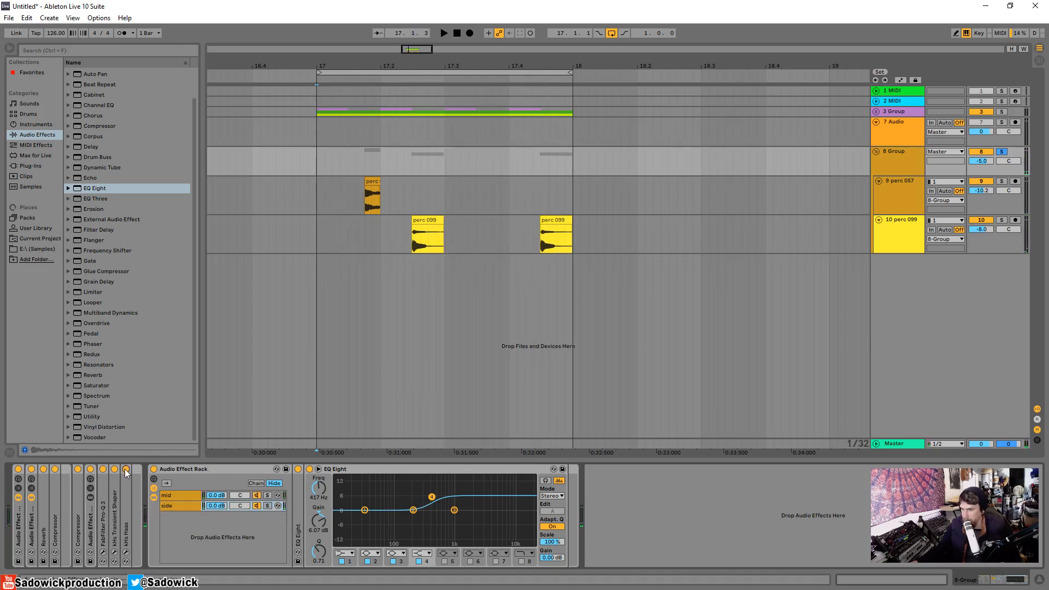
- Play the loop and compare kHs Haas bypassed and enabled, both in the full rack and with the side chain soloed
left_click(216, 467)
key("space")
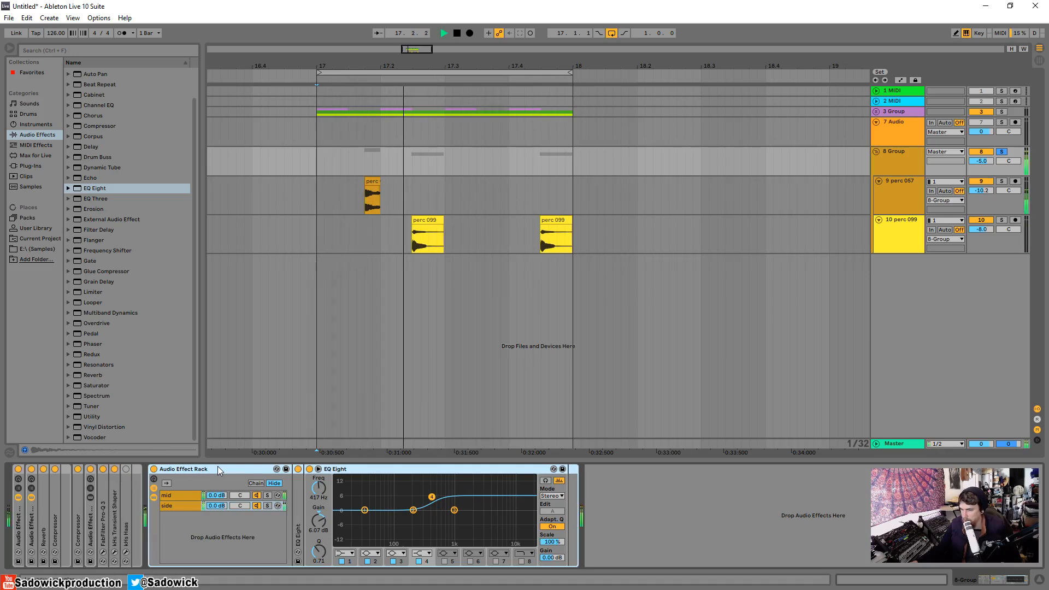
left_click(126, 469)
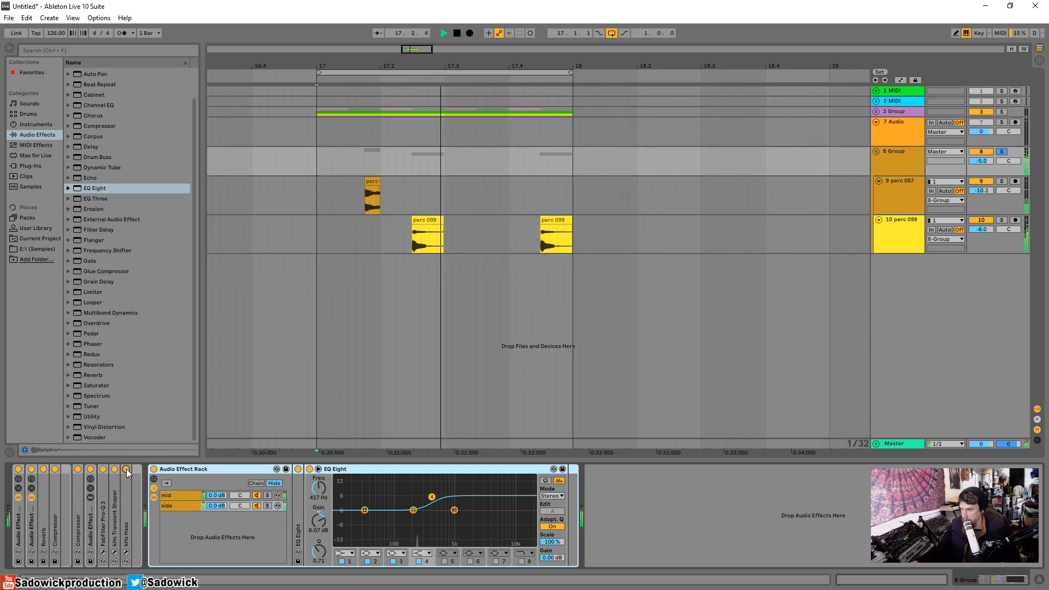
left_click(126, 468)
left_click(267, 505)
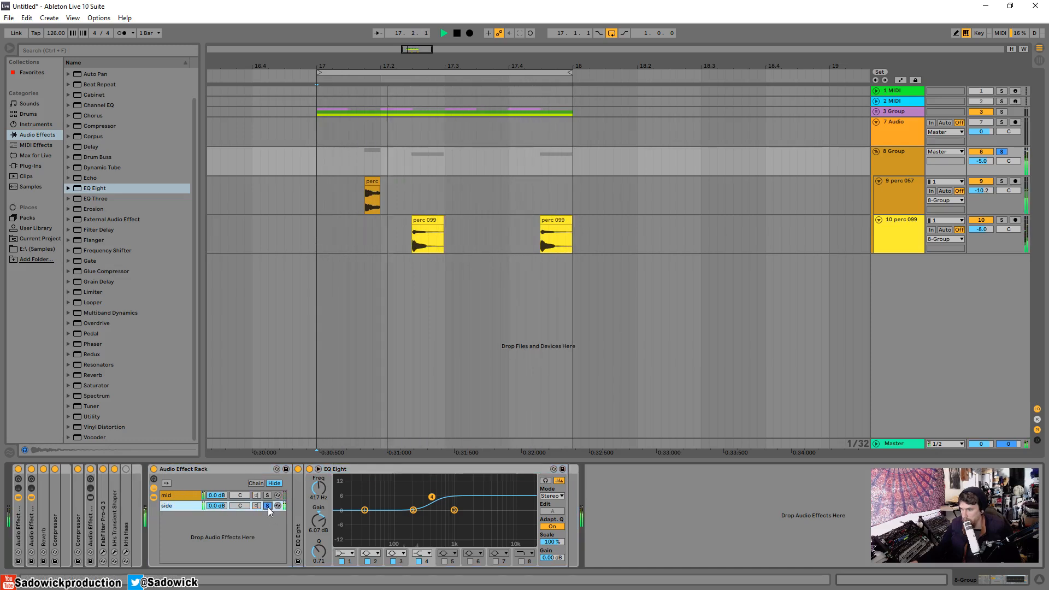
left_click(126, 468)
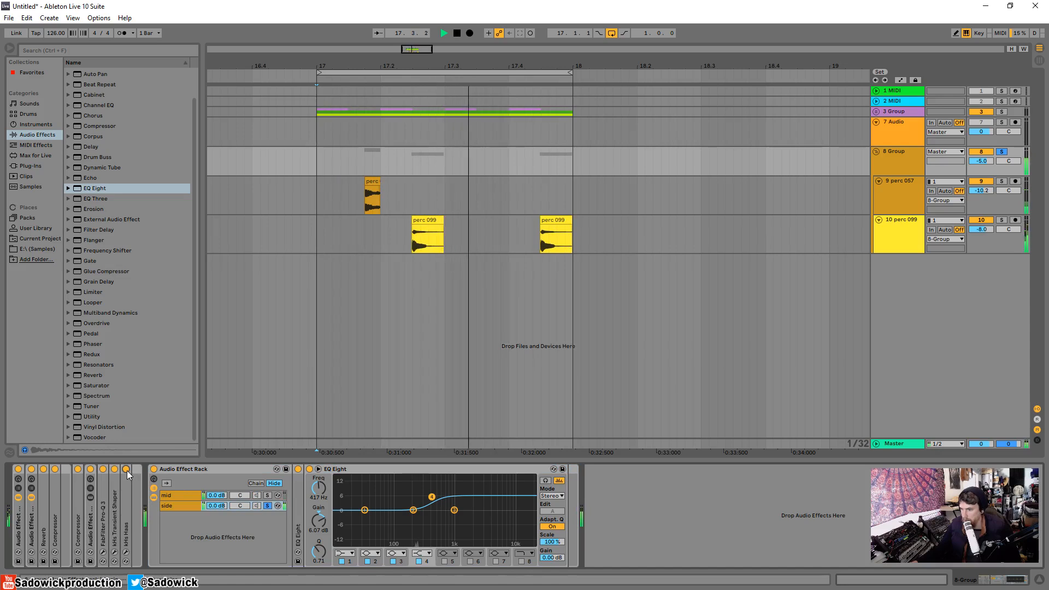
key("space")
left_click(267, 506)
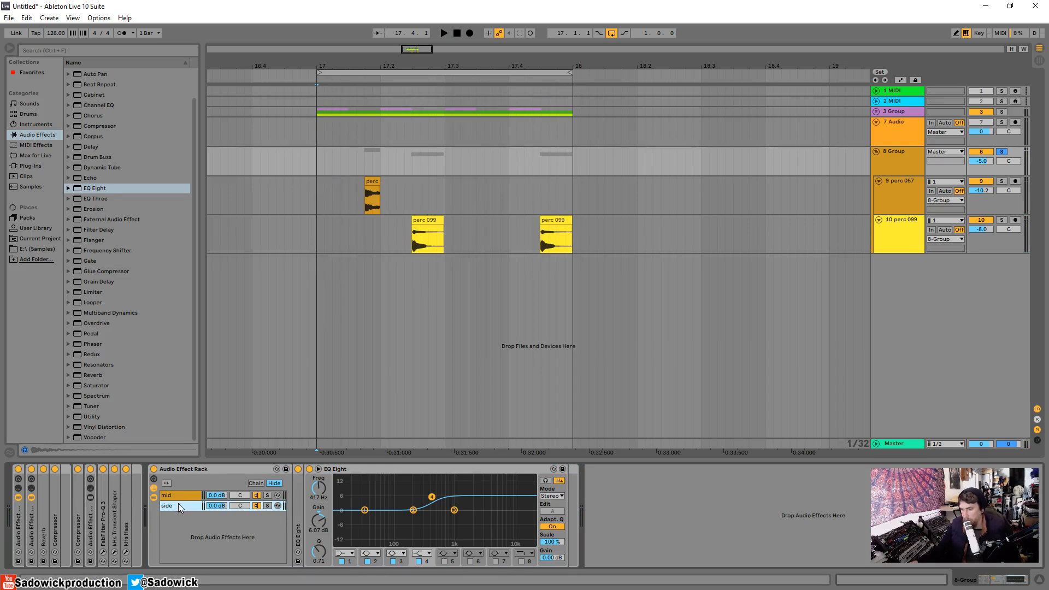
- Collapse the second EQ Eight, add a Compressor after it in the side chain and enable the Compressor's sidechain
double_click(350, 467)
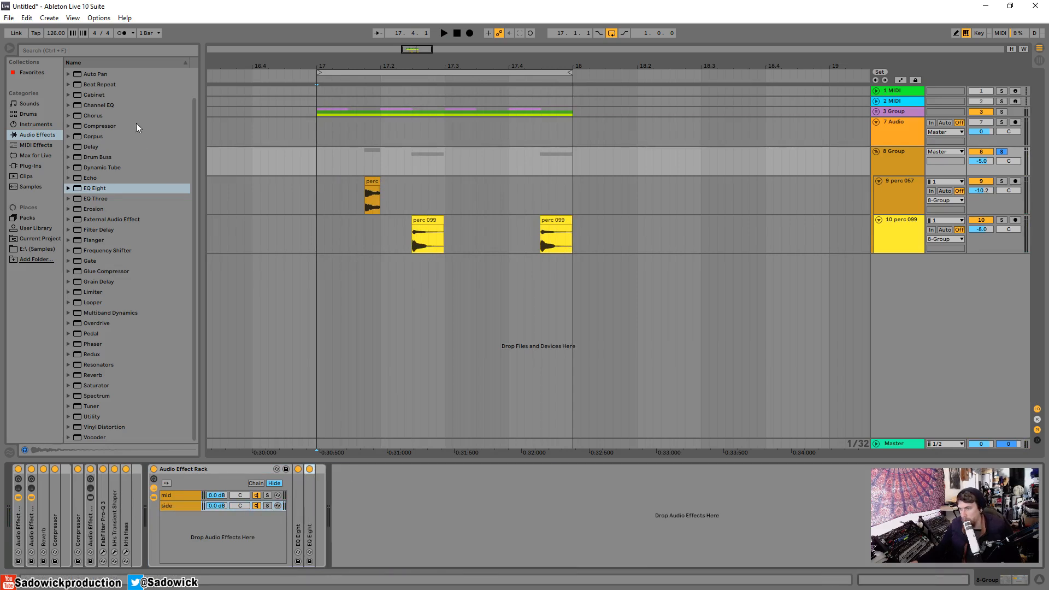
mouse_move(136, 126)
left_mouse_down()
mouse_move(323, 542)
mouse_move(313, 499)
left_mouse_up()
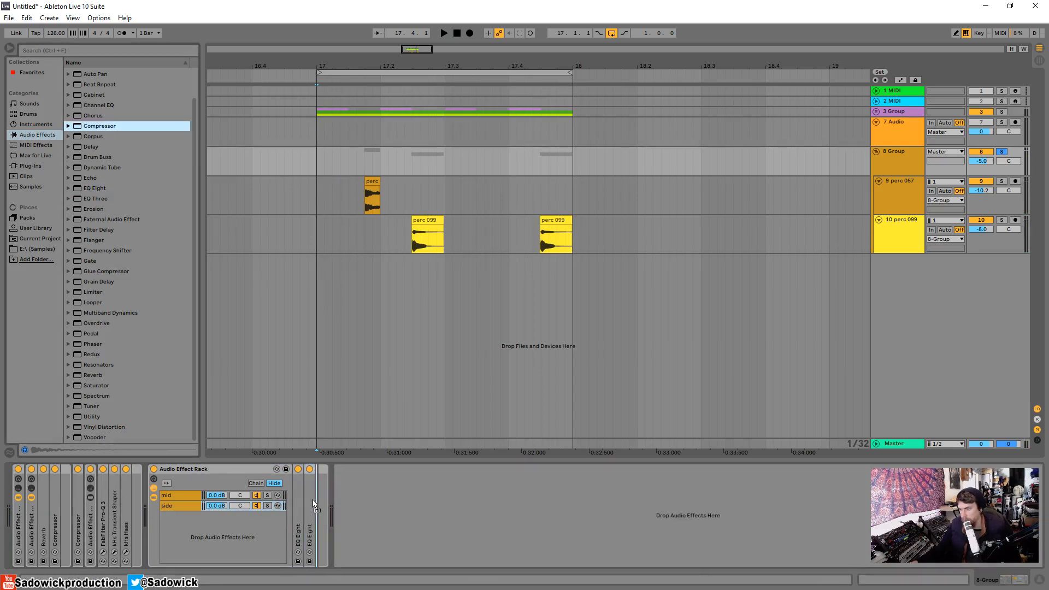
left_click(330, 469)
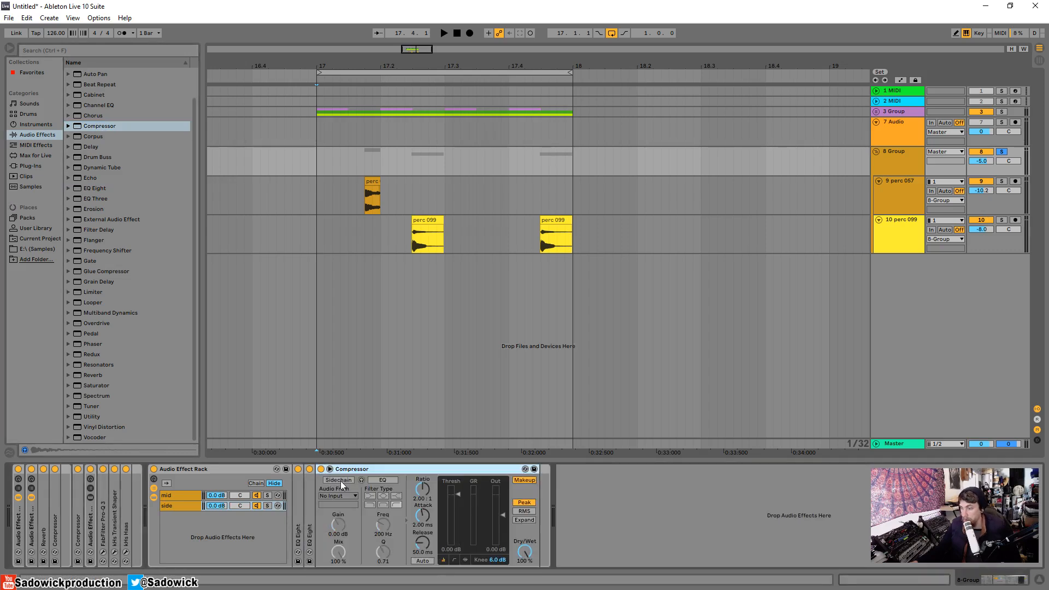
left_click(339, 479)
- Feed the Compressor's sidechain from 8-Group, taking the signal at Audio Effect Rack | mid | Pre FX
left_click(343, 496)
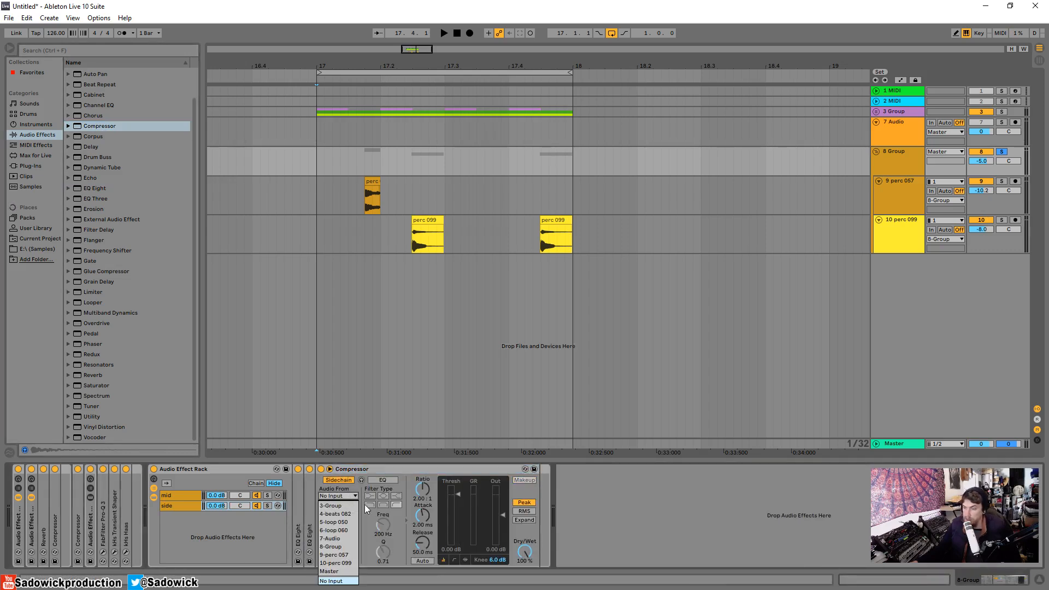
left_click(354, 496)
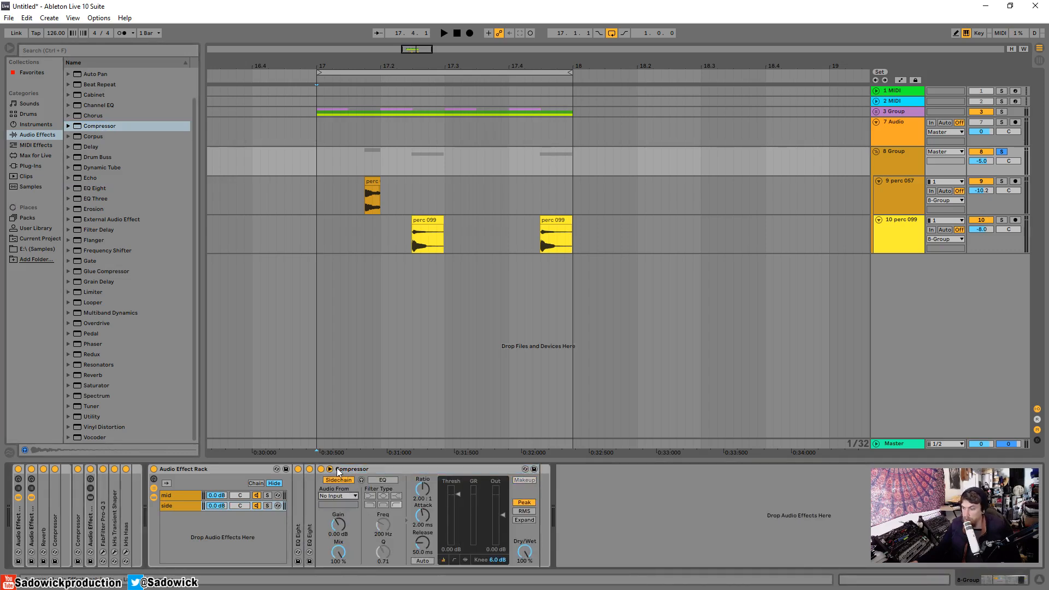
left_click(373, 468)
left_click(194, 506)
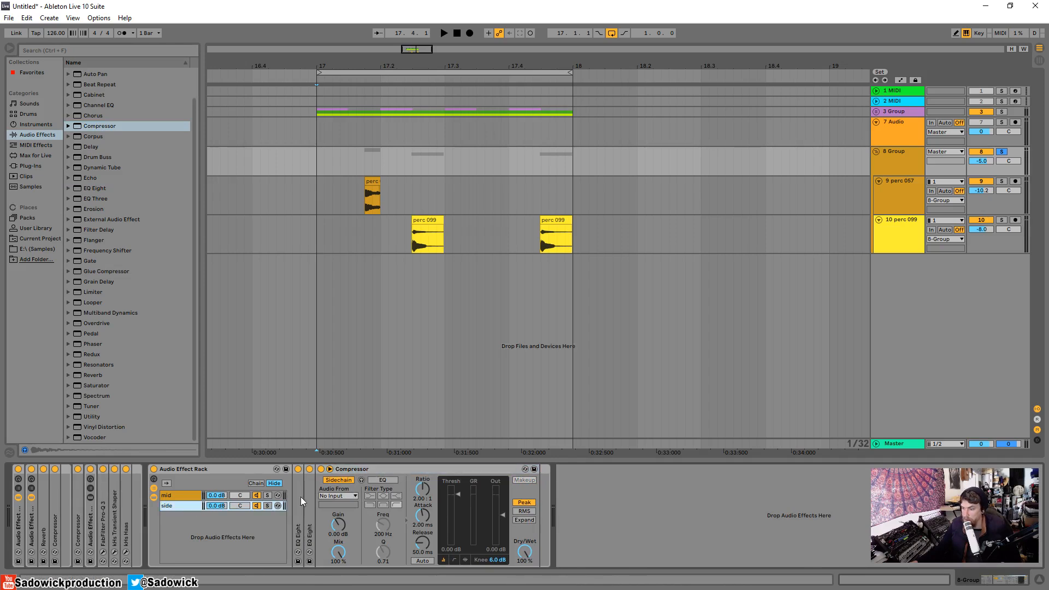
left_click(339, 496)
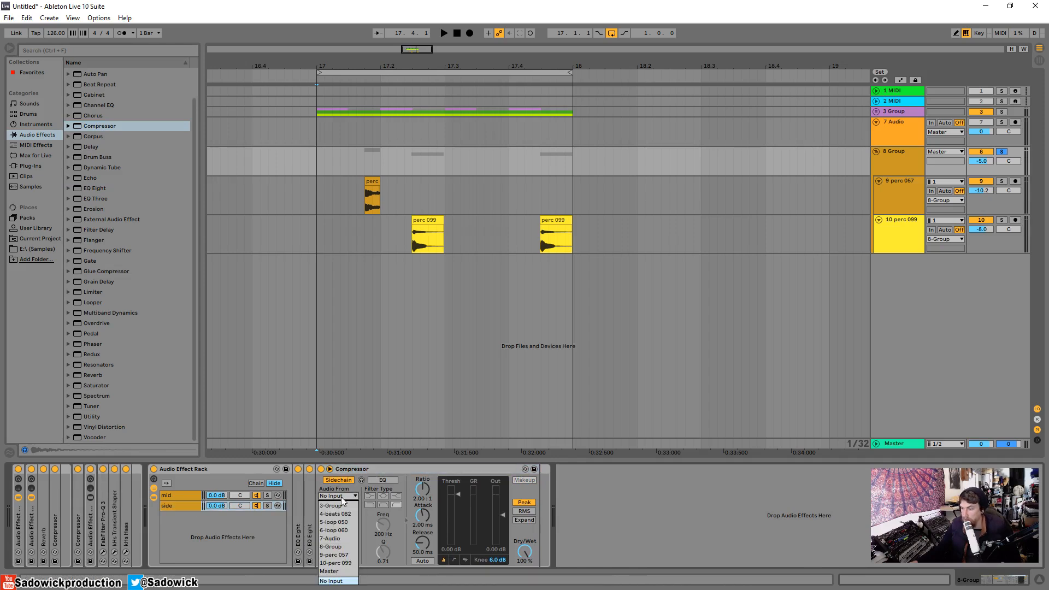
left_click(342, 546)
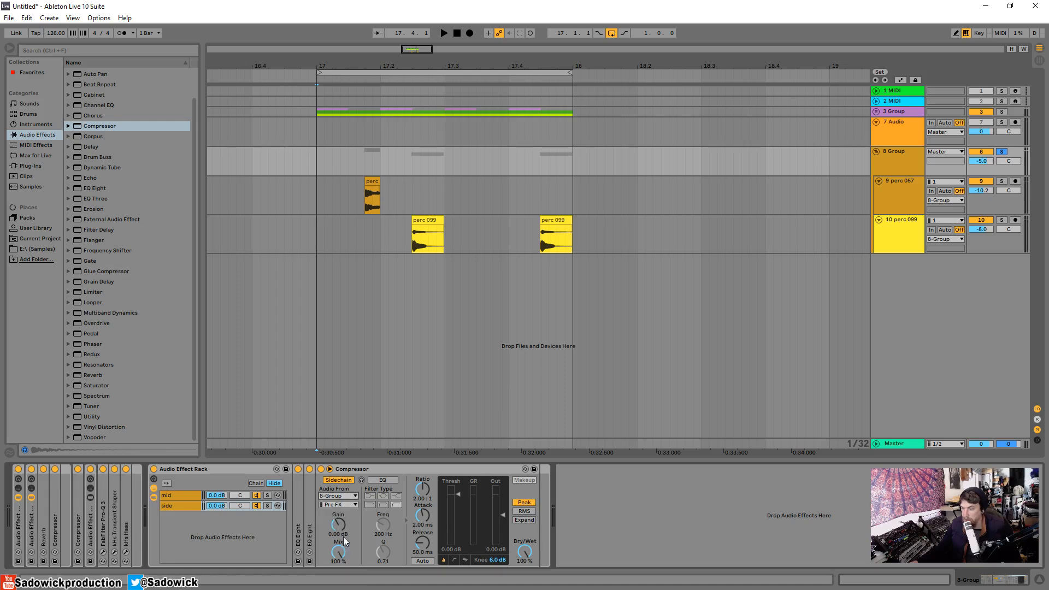
left_click(352, 503)
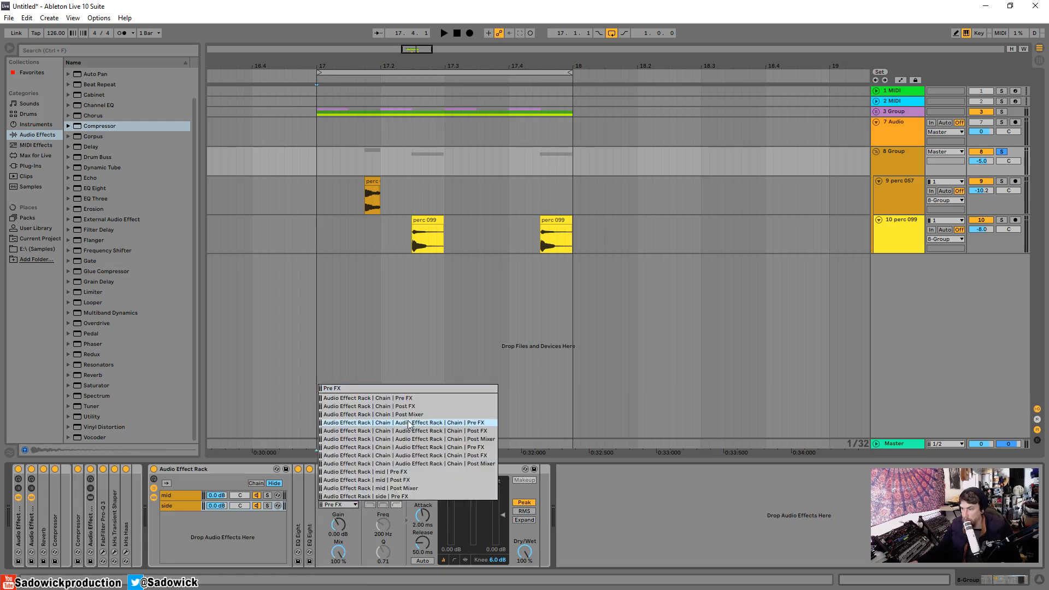
left_click(414, 473)
- Solo the side chain during playback, show the Compressor's activity view and set its threshold to about -14.2 dB
key("space")
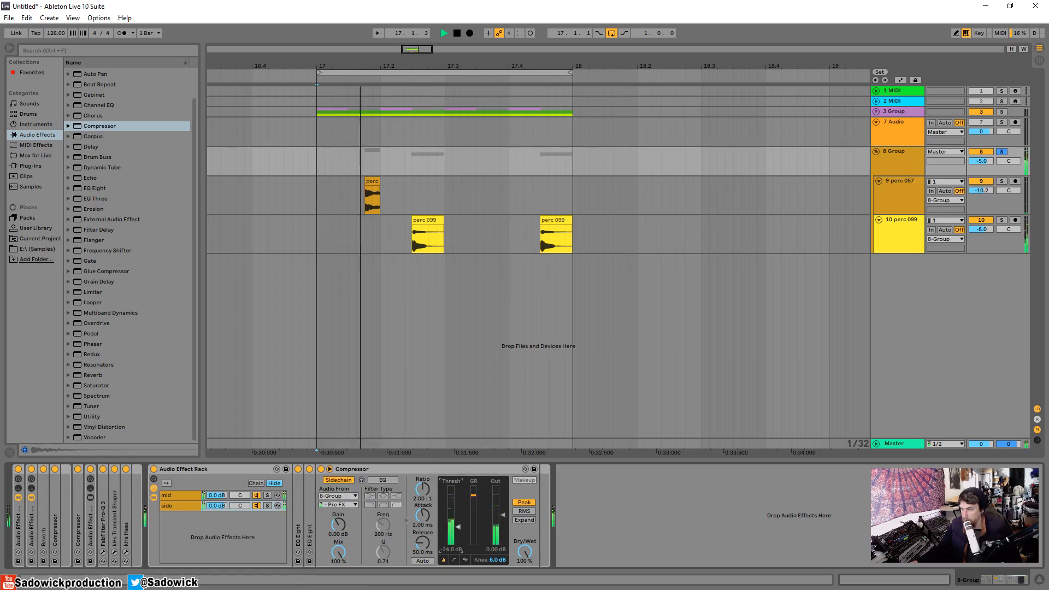
left_click(267, 505)
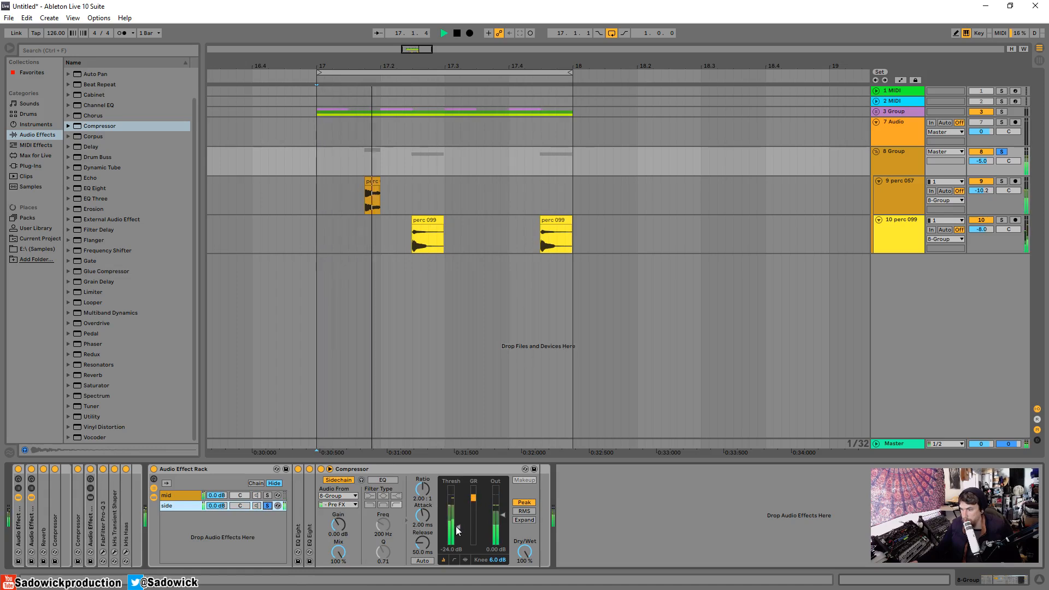
left_click(465, 560)
left_click_drag(467, 526, 464, 523)
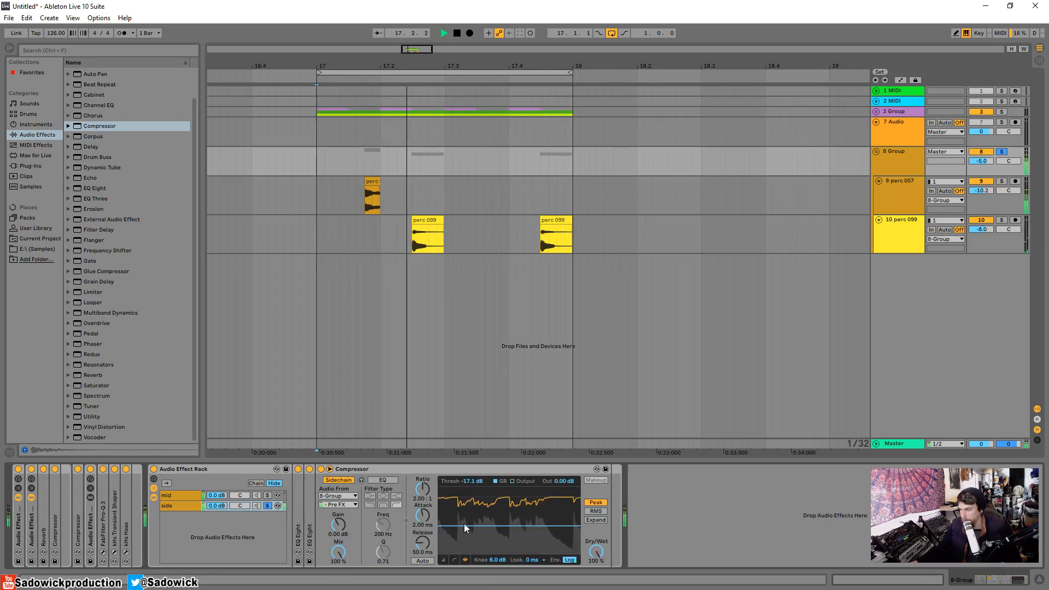
key("space")
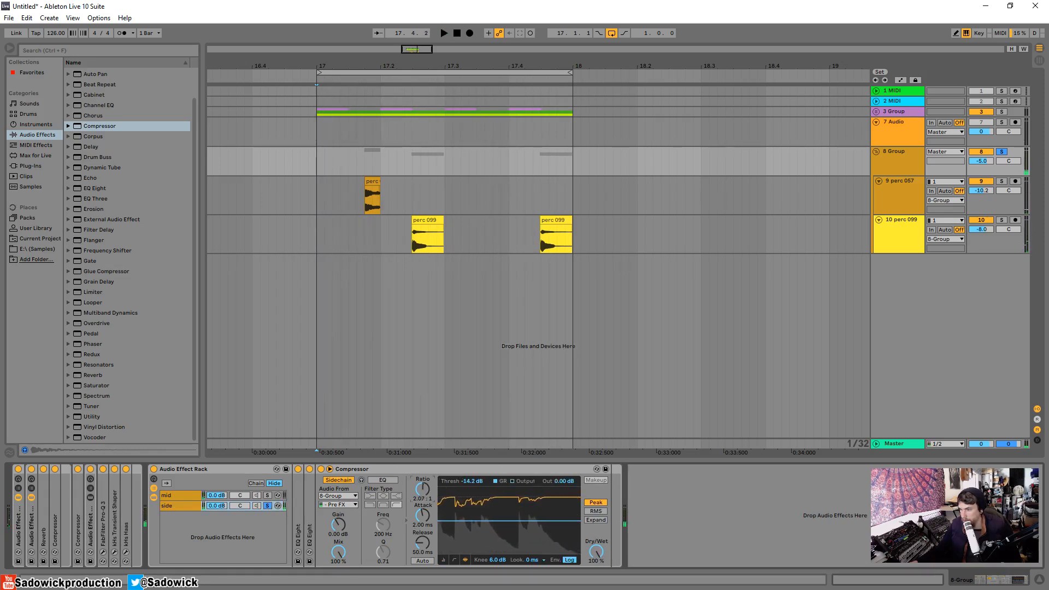
- Set the Compressor's ratio to inf:1, its attack to 0.01 ms and its threshold to about -16.8 dB
left_click_drag(423, 488, 422, 434)
left_click_drag(492, 521, 492, 520)
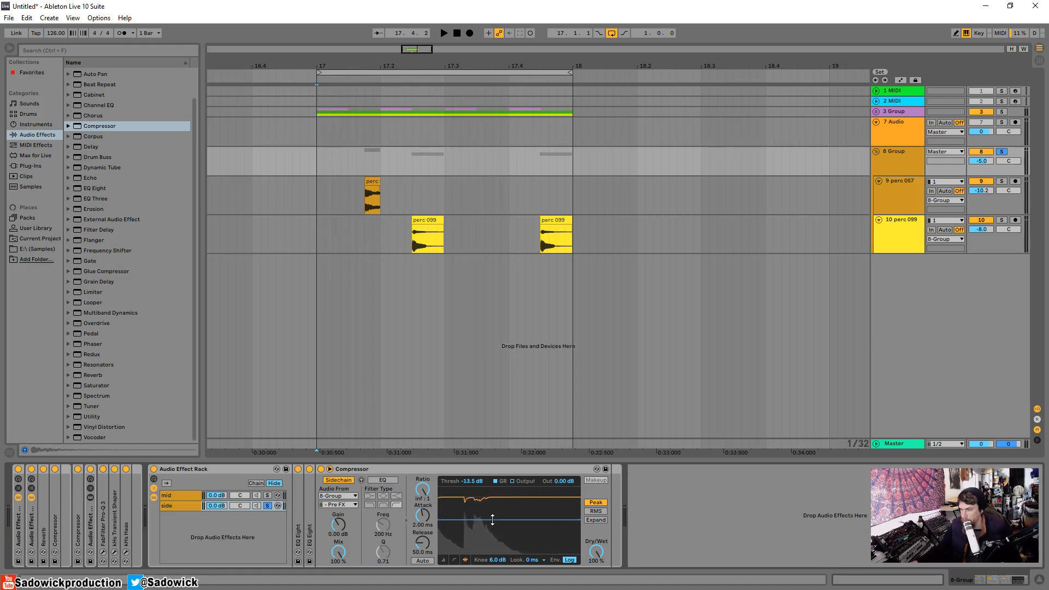
key("space")
left_click_drag(422, 515, 422, 523)
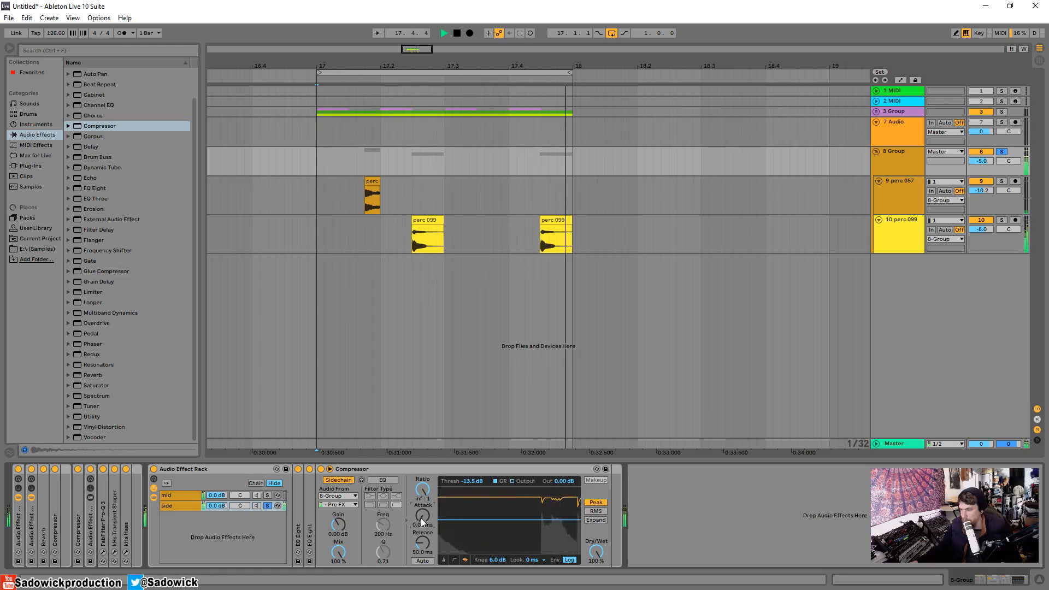
left_click_drag(492, 520, 493, 525)
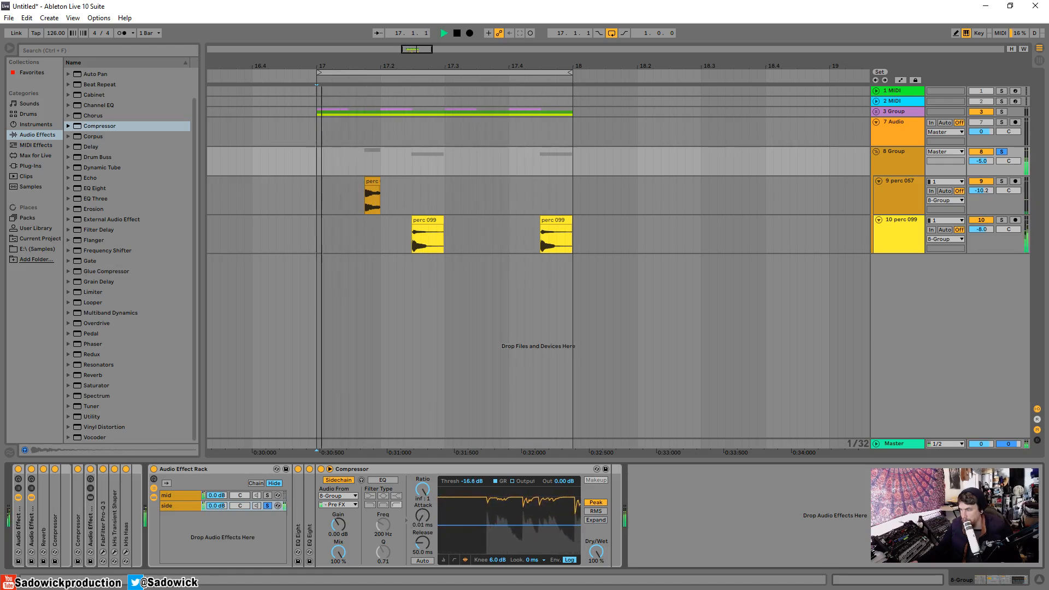
- Set the Compressor's release to 164 ms, its sidechain gain to 4.00 dB and its threshold to -11.2 dB
left_click_drag(422, 542, 422, 534)
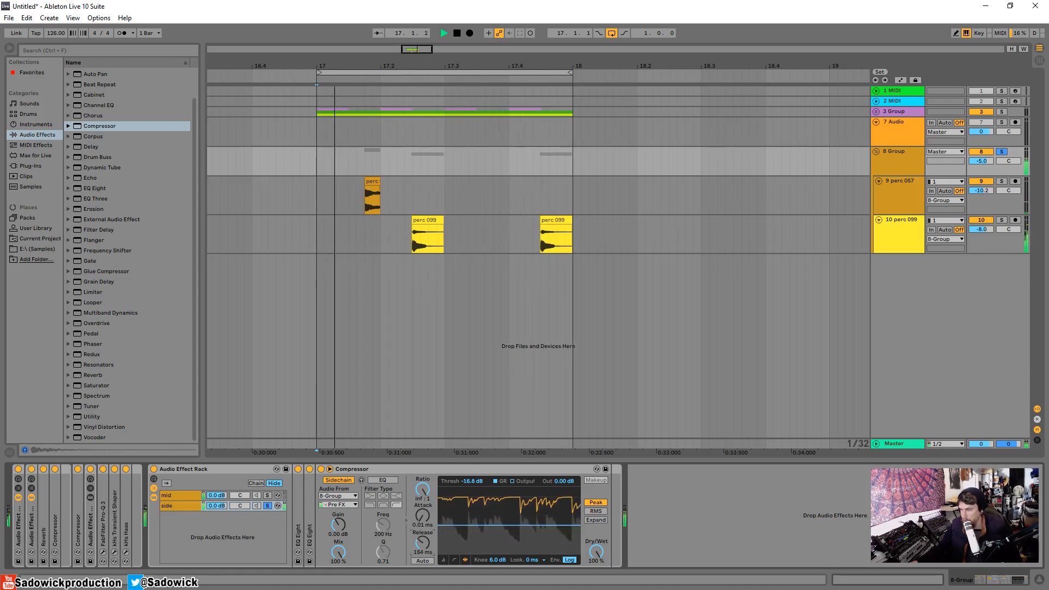
left_click_drag(336, 522, 336, 517)
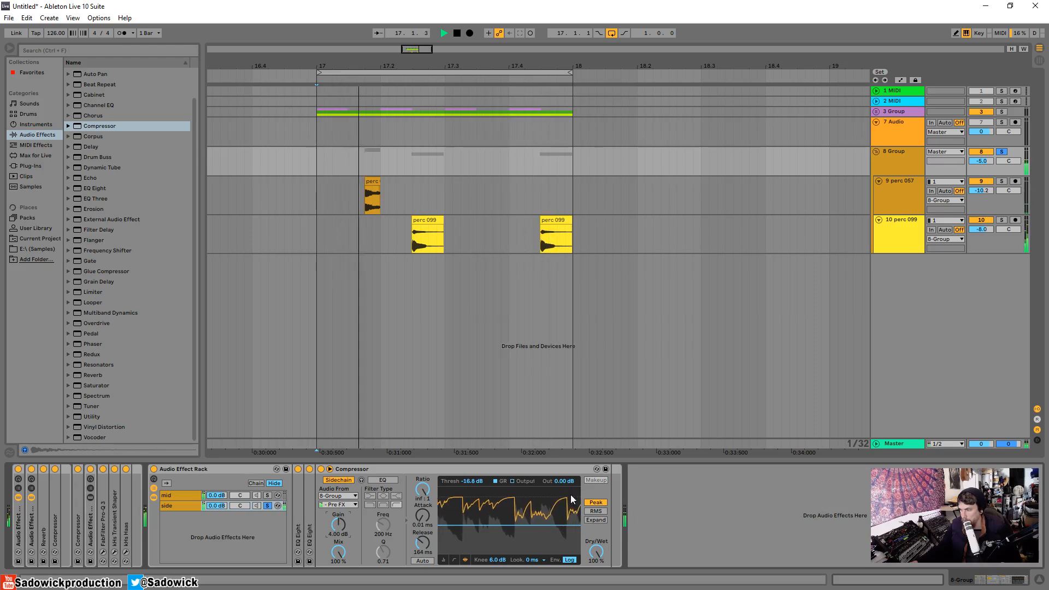
left_click_drag(496, 520, 496, 515)
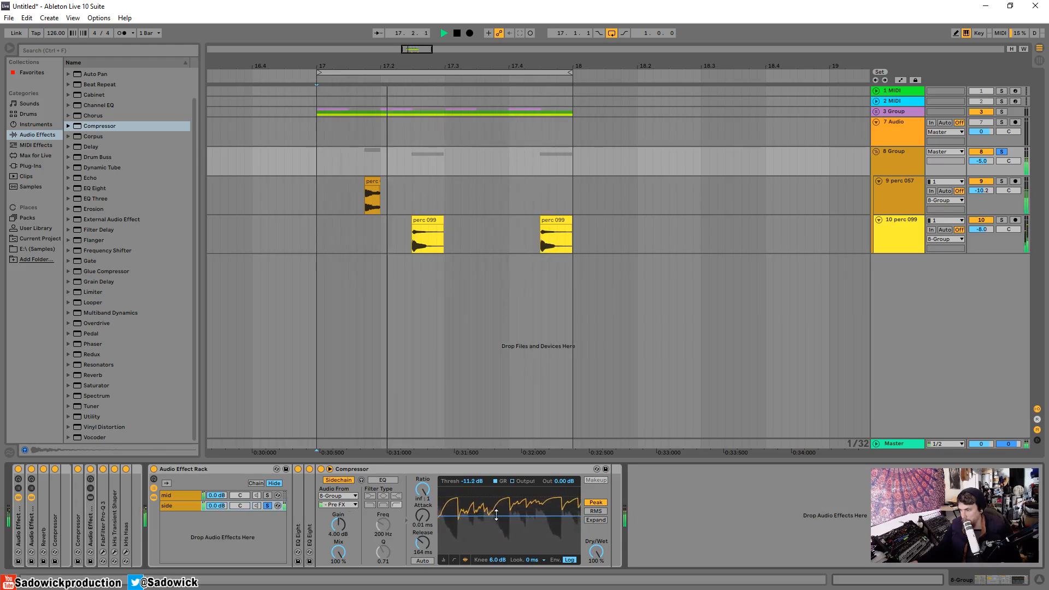
- Unsolo the side chain and compare the full sound with the Compressor bypassed and enabled
left_click(265, 503)
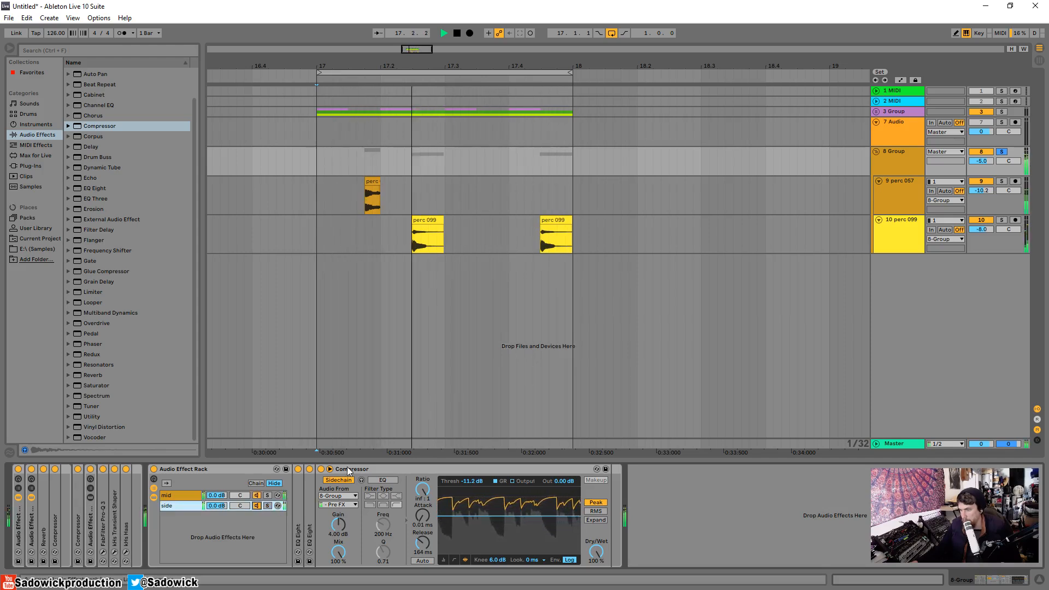
left_click(321, 468)
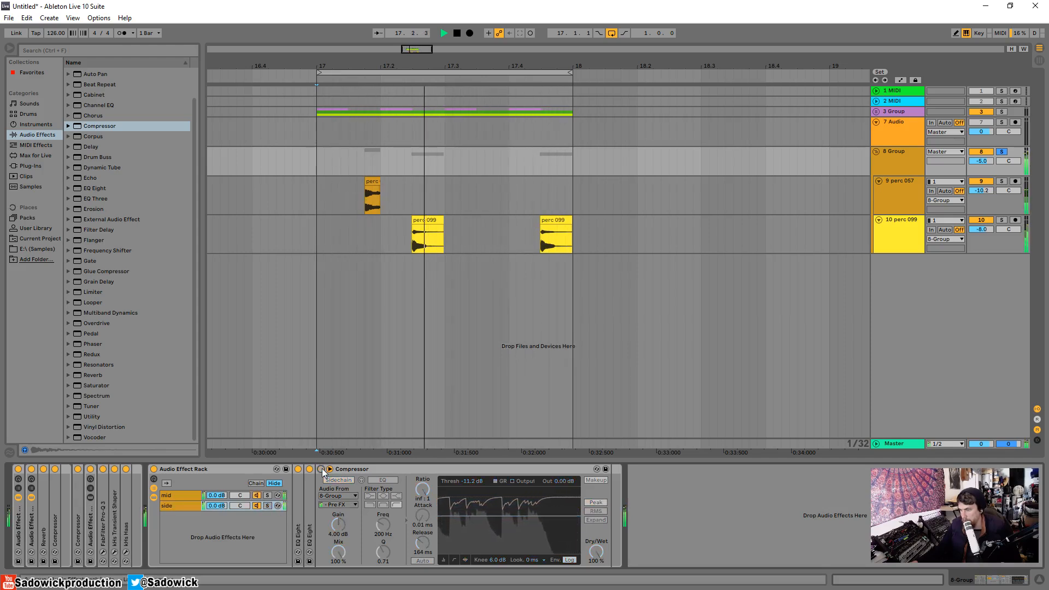
left_click(321, 469)
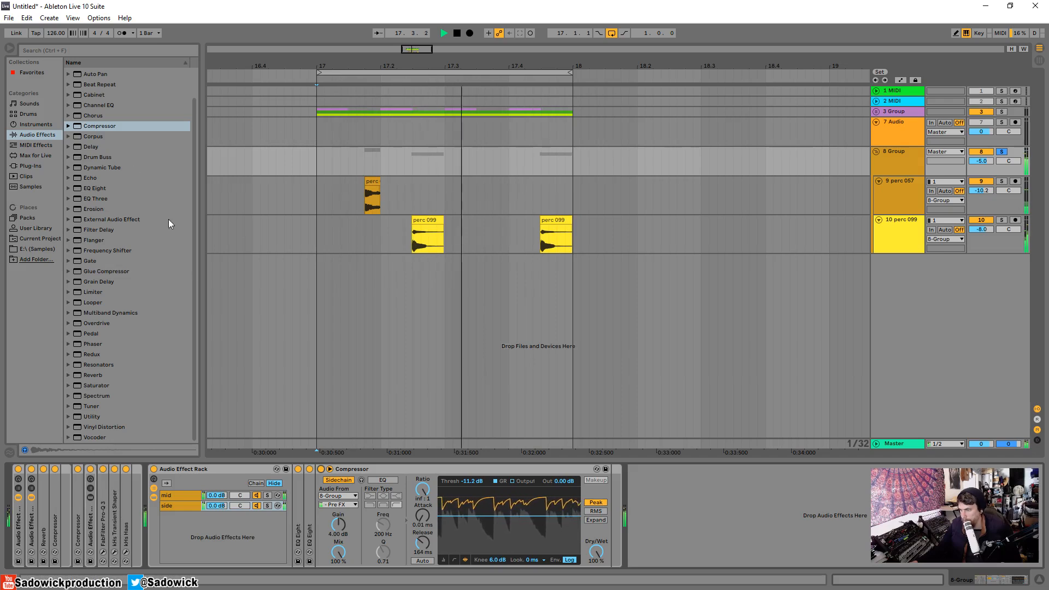
- Try a lower volume on the mid chain, reset it to 0.0 dB and stop playback
left_click_drag(213, 491, 214, 498)
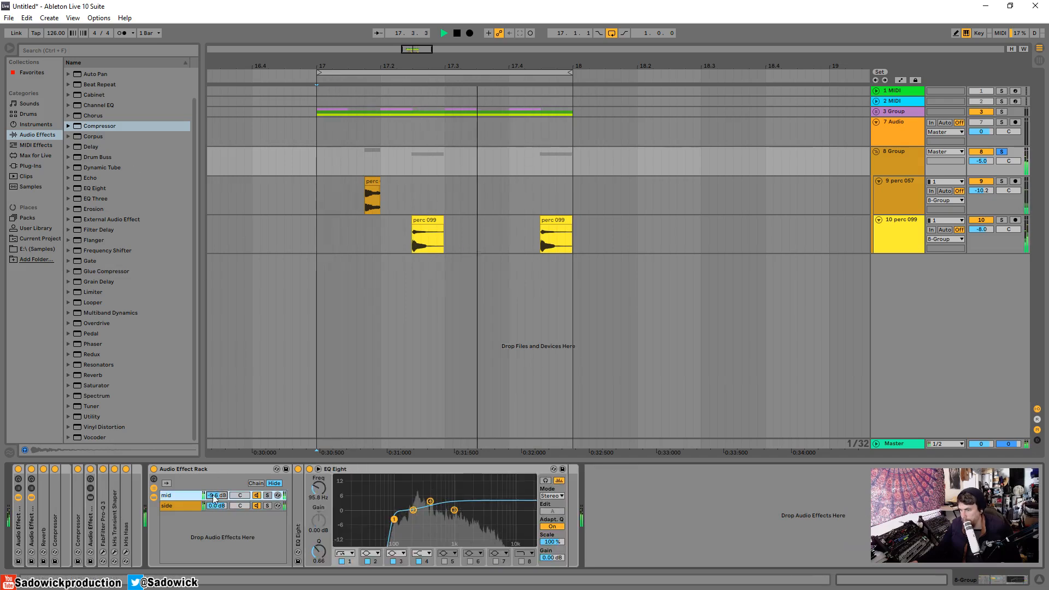
double_click(214, 498)
key("space")
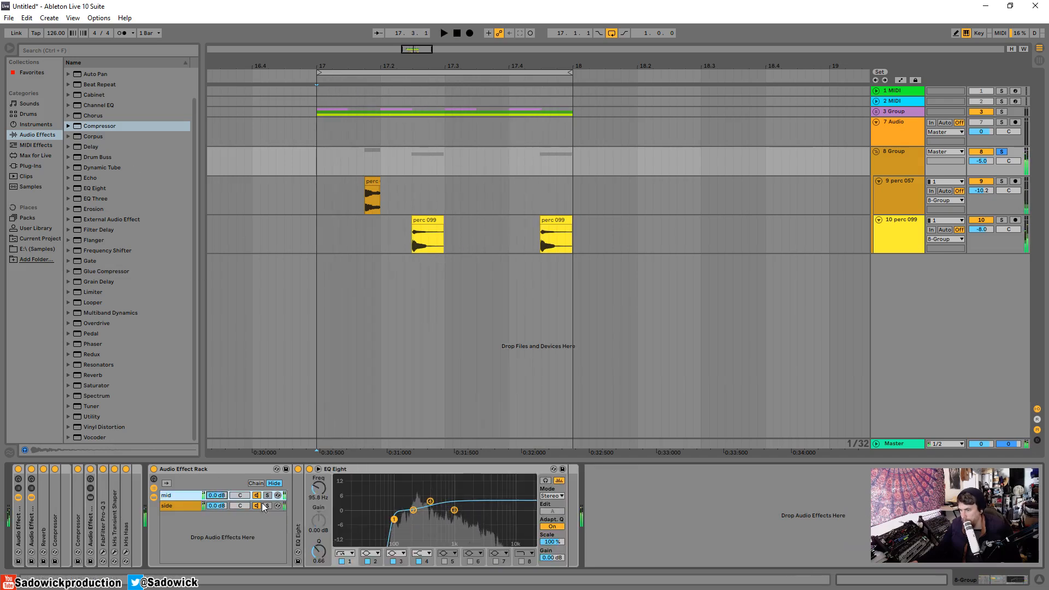
- Play the loop and compare the side chain's Compressor bypassed and enabled
left_click(186, 505)
key("space")
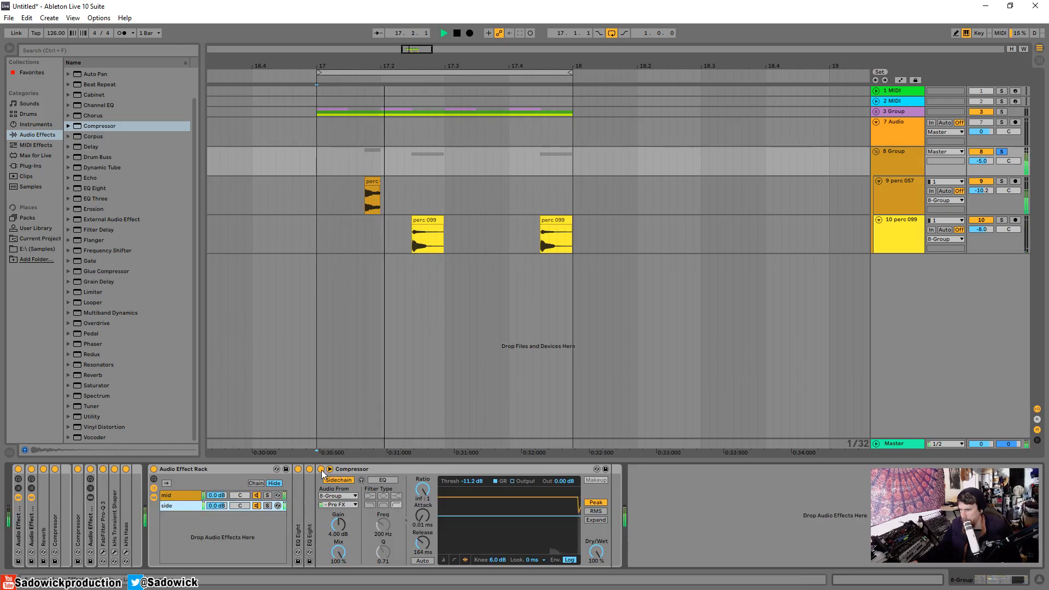
left_click(321, 470)
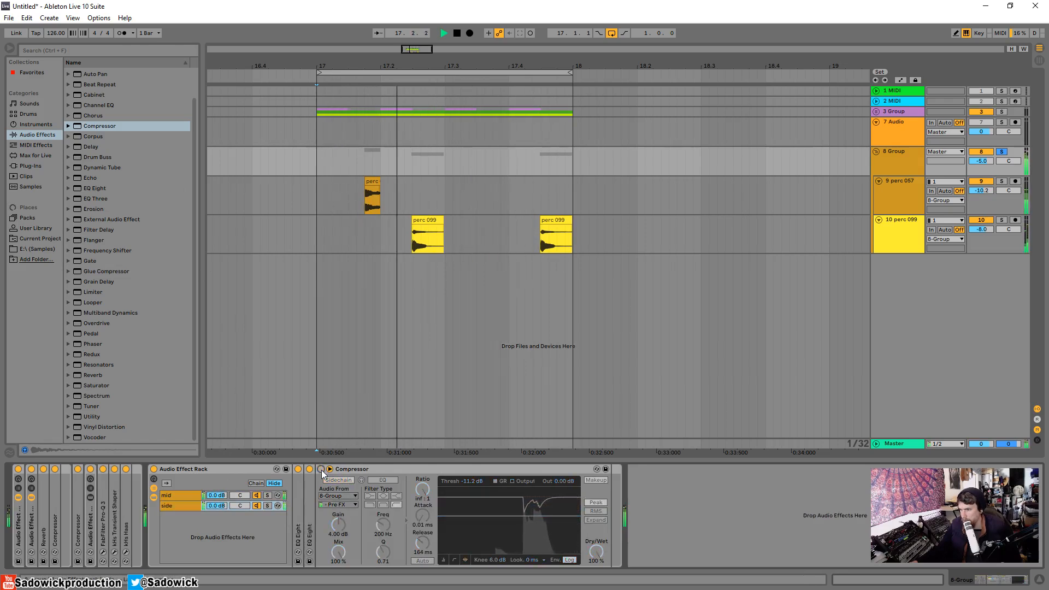
left_click(321, 470)
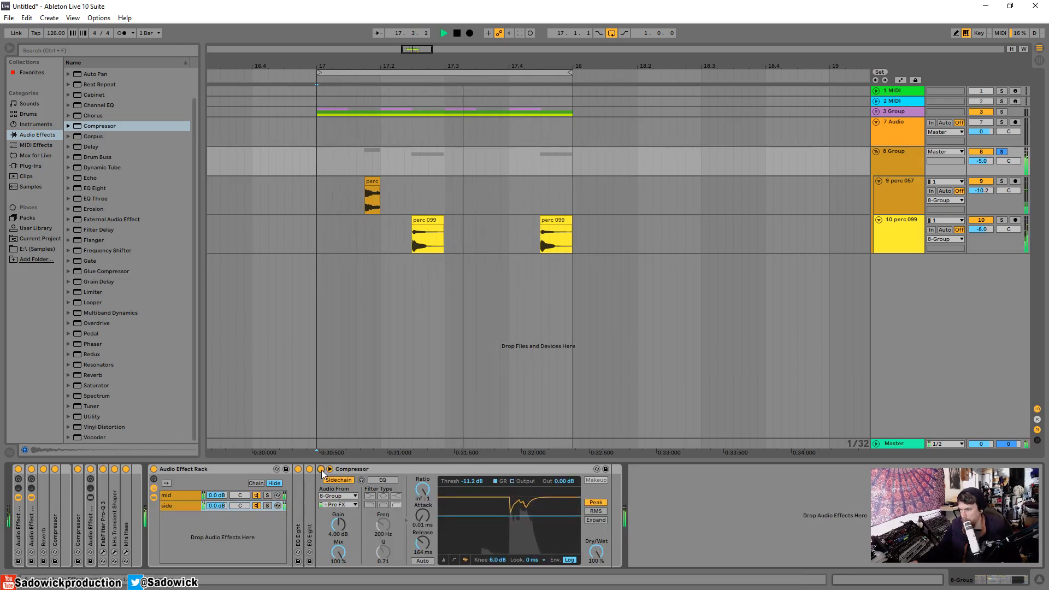
- Enable the Compressor's sidechain EQ, set its frequency to 551 Hz and Q to 12.0, and audition the sidechain signal
left_click(384, 479)
key("space")
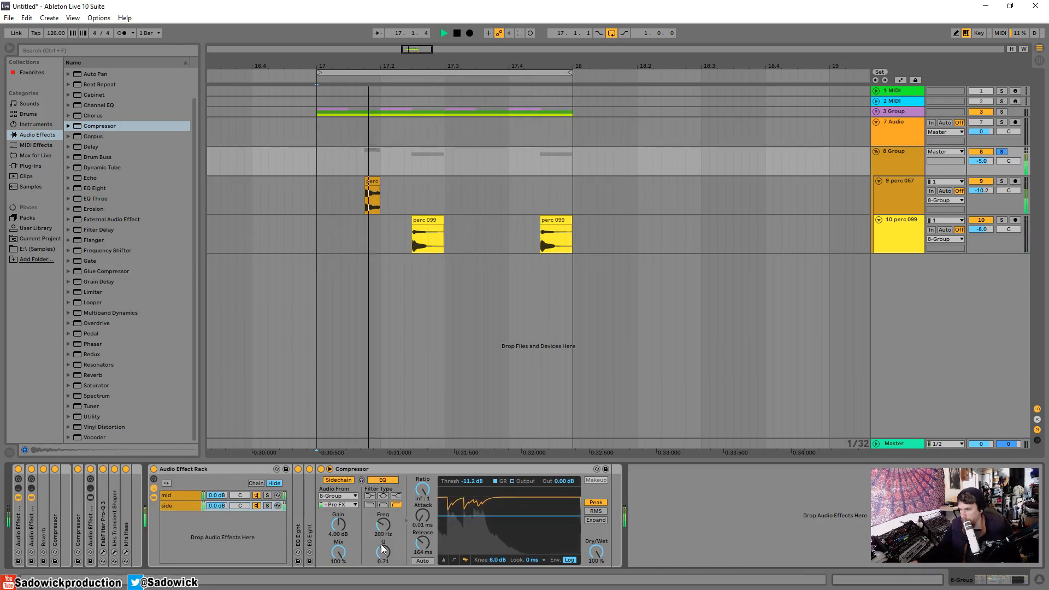
left_click_drag(382, 525, 382, 506)
left_click_drag(385, 551, 385, 494)
left_click(361, 479)
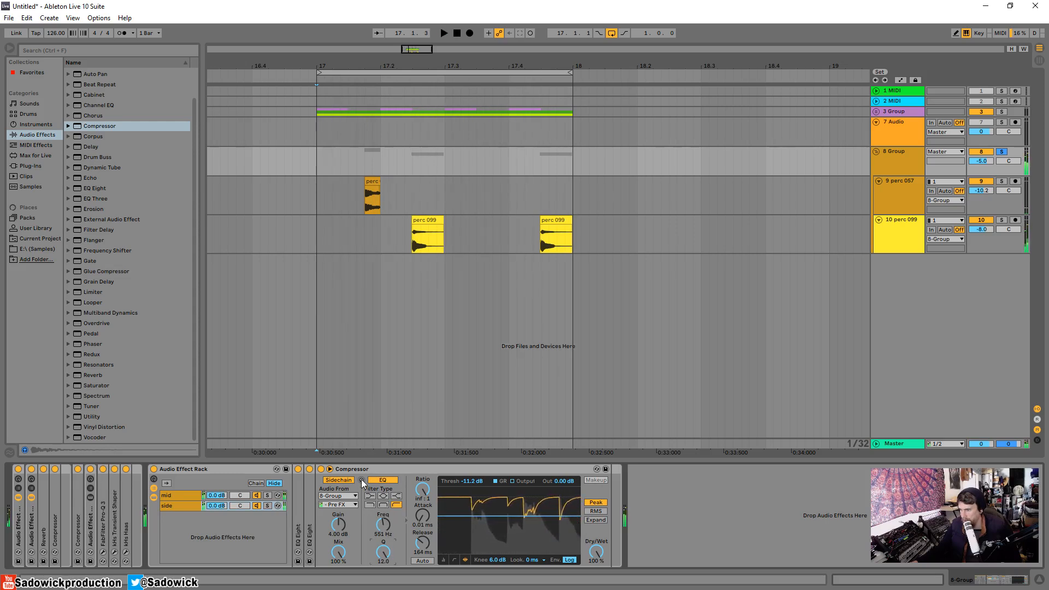
- Solo the side chain, then set the sidechain EQ frequency to 2.54 kHz and the Compressor's threshold to -14.5 dB
left_click(267, 506)
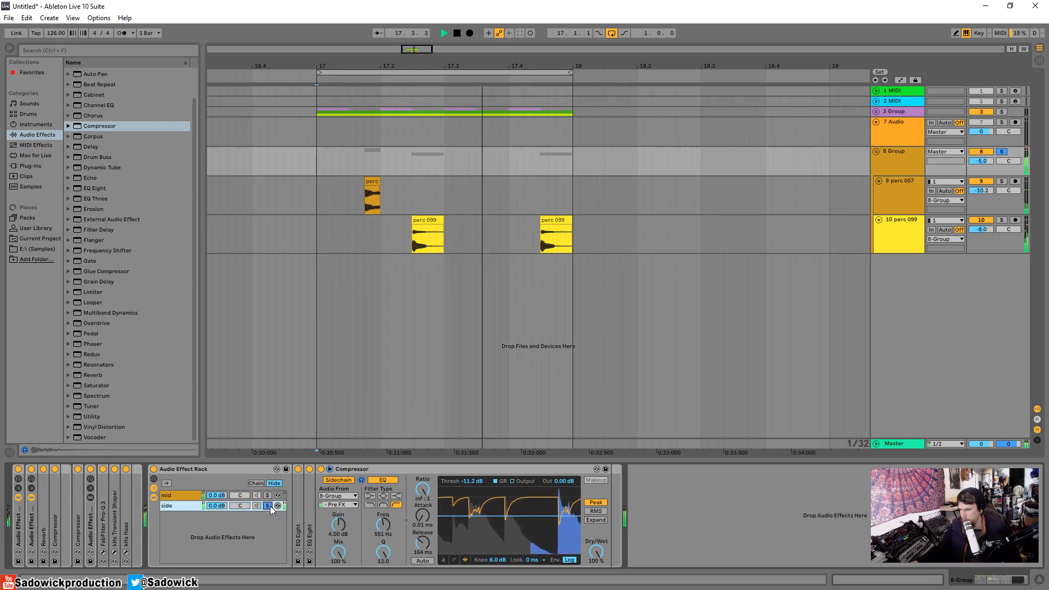
left_click_drag(510, 516, 510, 507)
left_click_drag(383, 525, 383, 498)
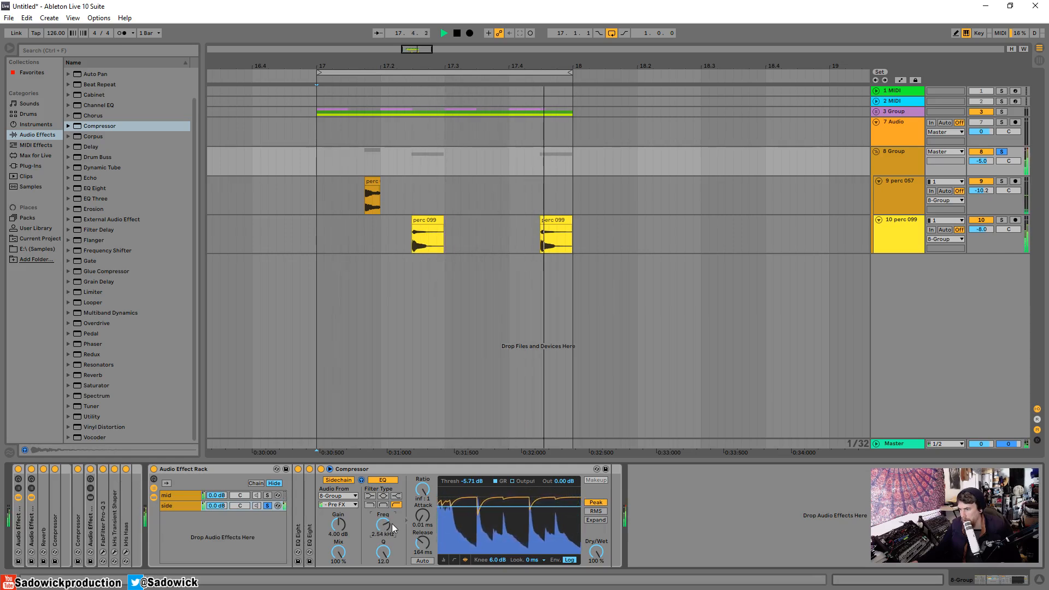
key("space")
left_click_drag(520, 507, 520, 522)
key("space")
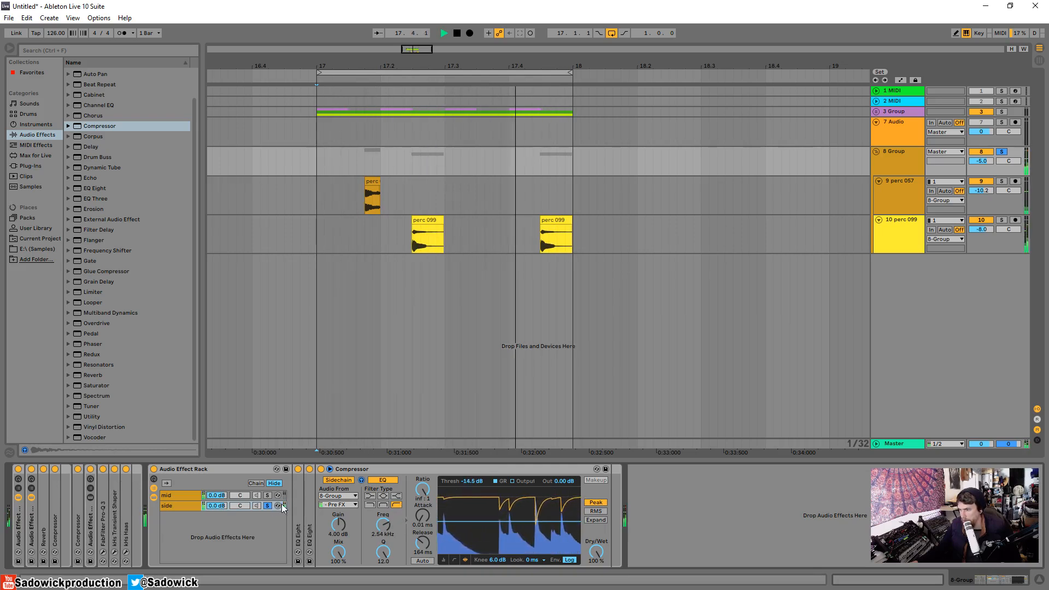
key("space")
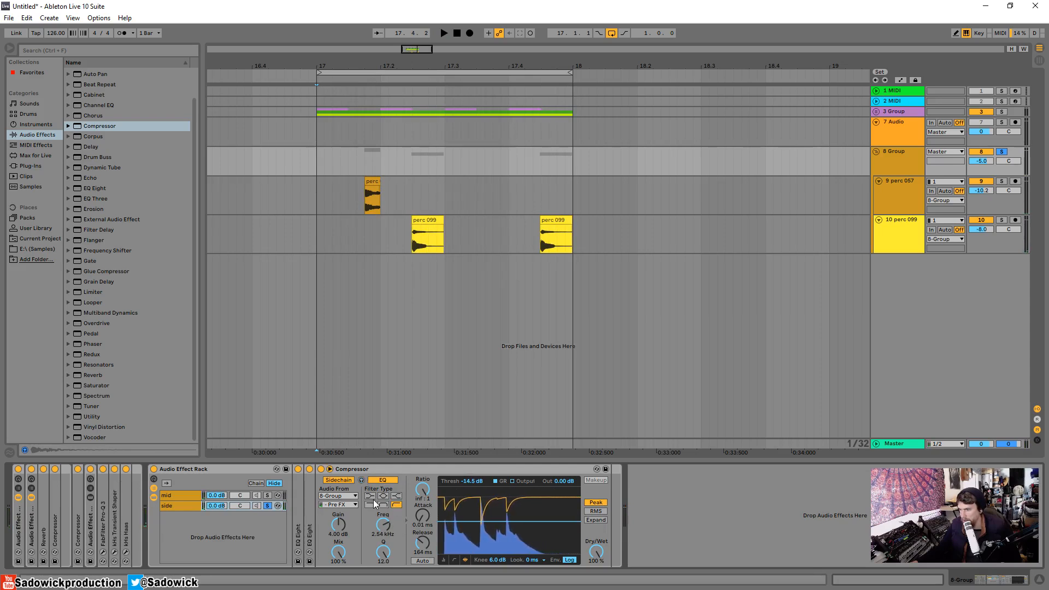
key("space")
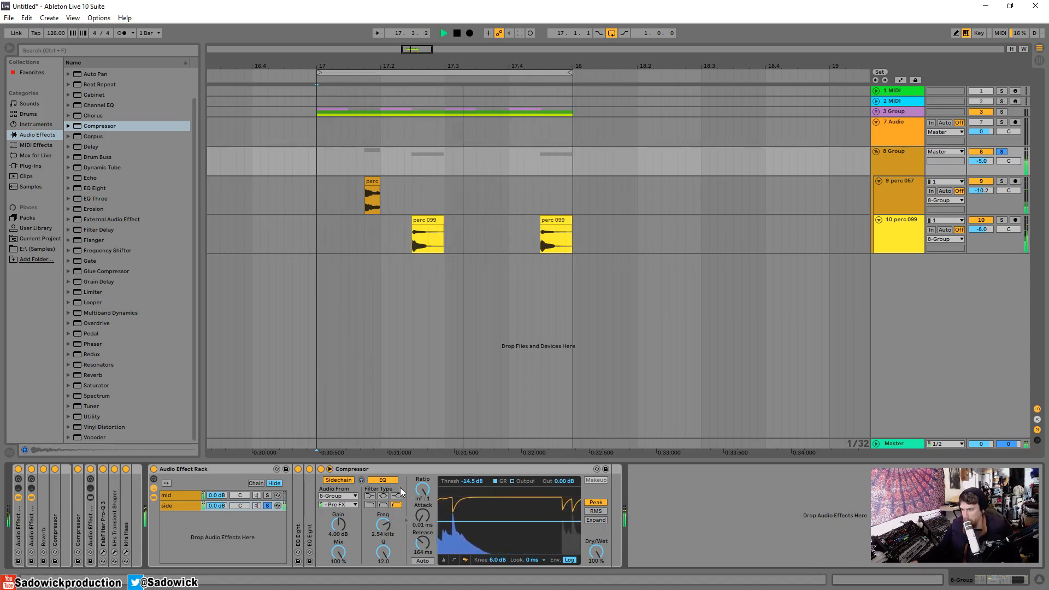
- Unsolo the side chain and fold the Audio Effect Rack
left_click(268, 506)
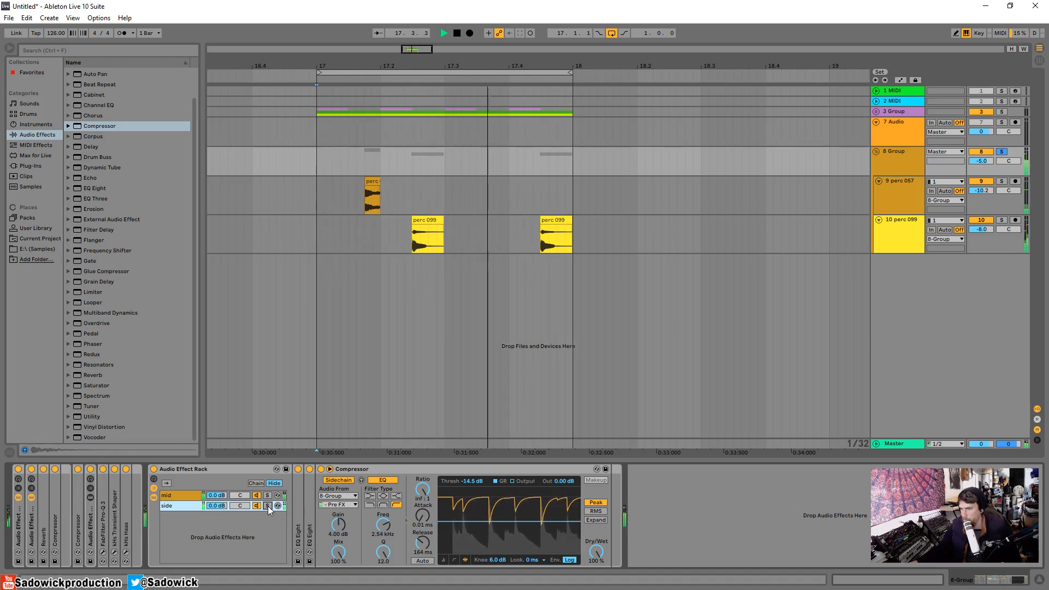
double_click(186, 468)
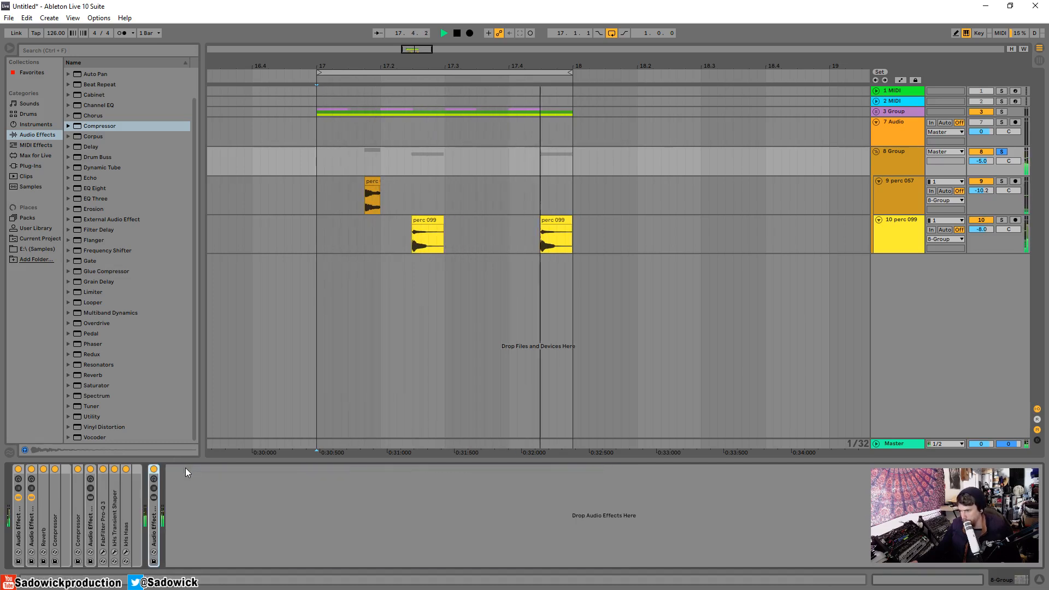
left_click(114, 469)
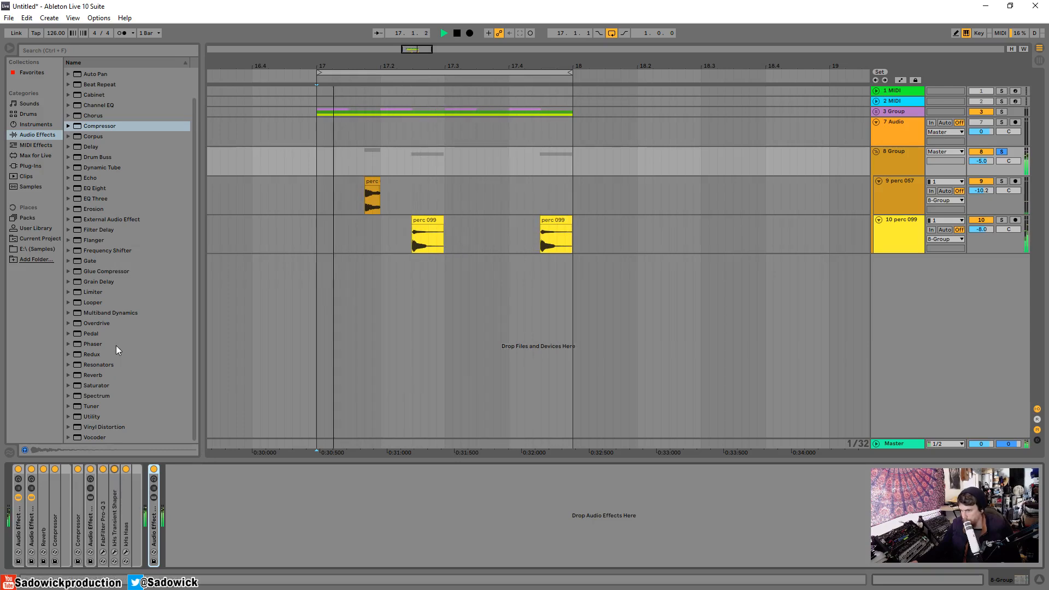
- Unfold the rack and insert a Pedal effect before the Compressor on the side chain
double_click(155, 519)
left_click(242, 499)
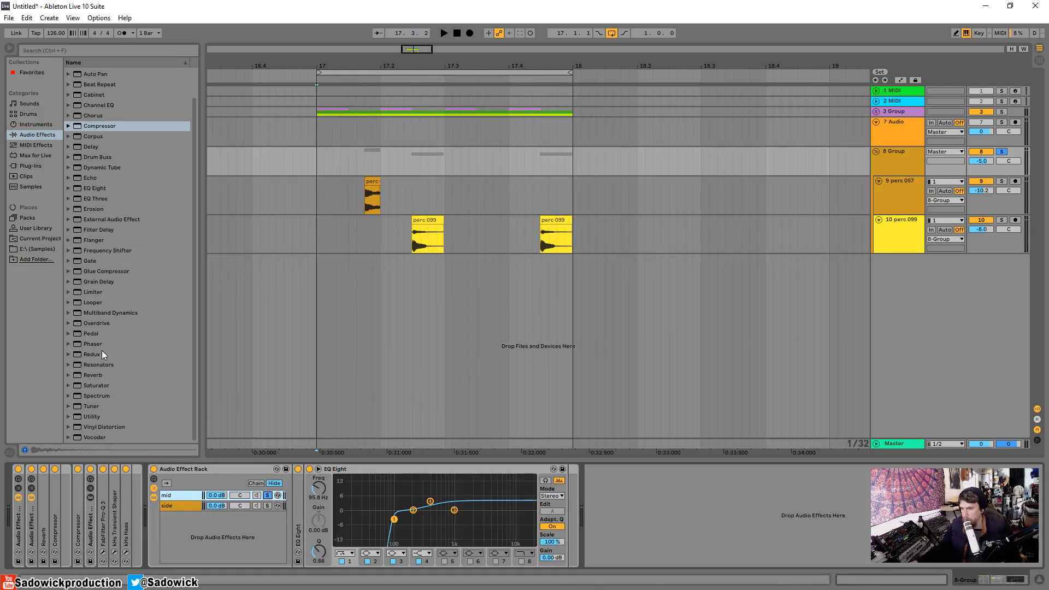
left_click(174, 506)
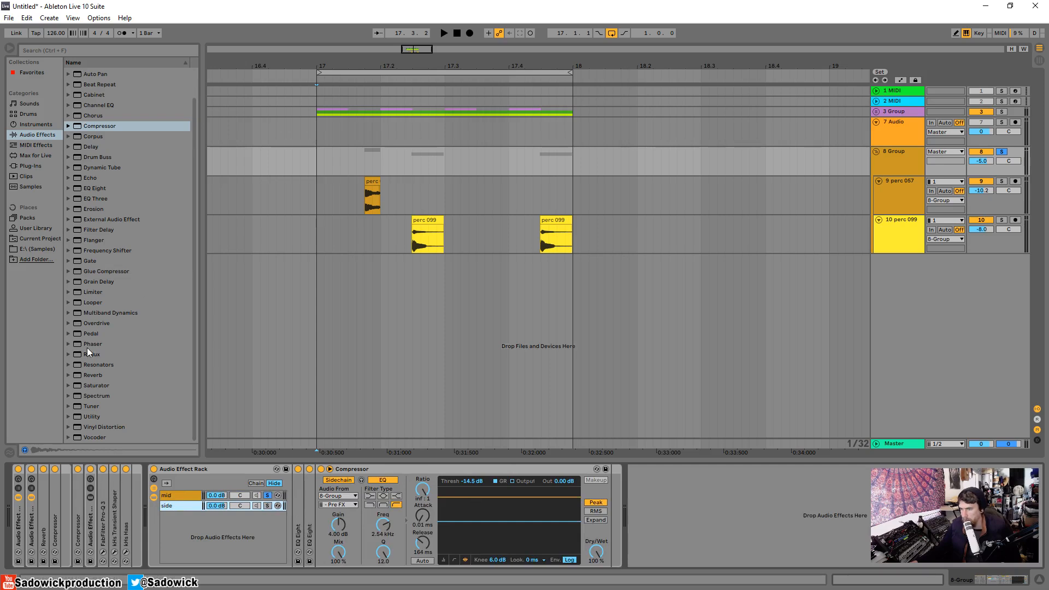
left_click_drag(93, 333, 342, 495)
- With the loop playing and no chain soloed, set Pedal to Distort with 10% gain and 44% mid
key("space")
left_click(268, 505)
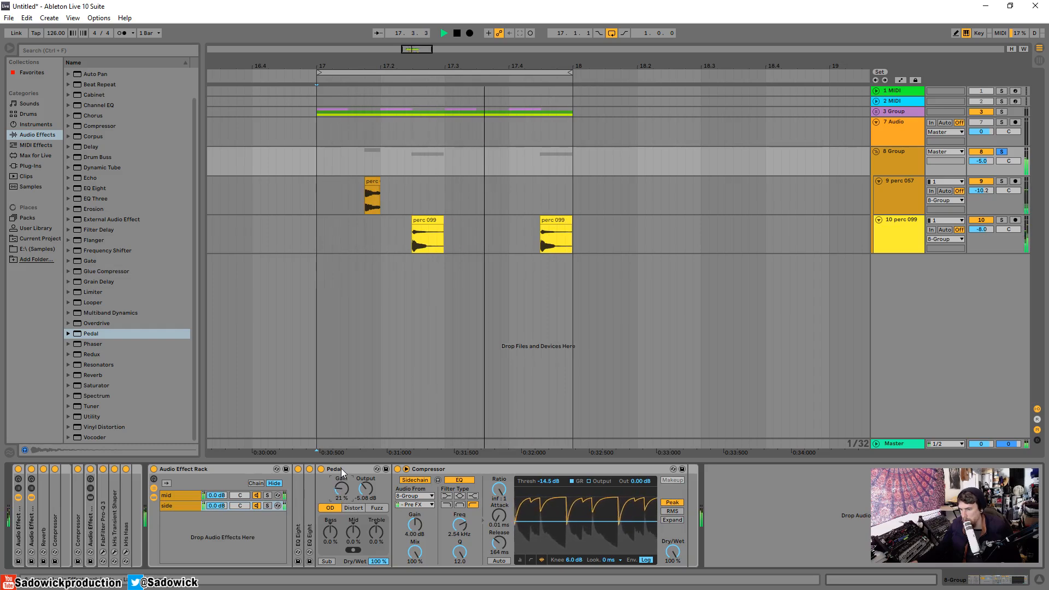
left_click_drag(353, 522, 342, 494)
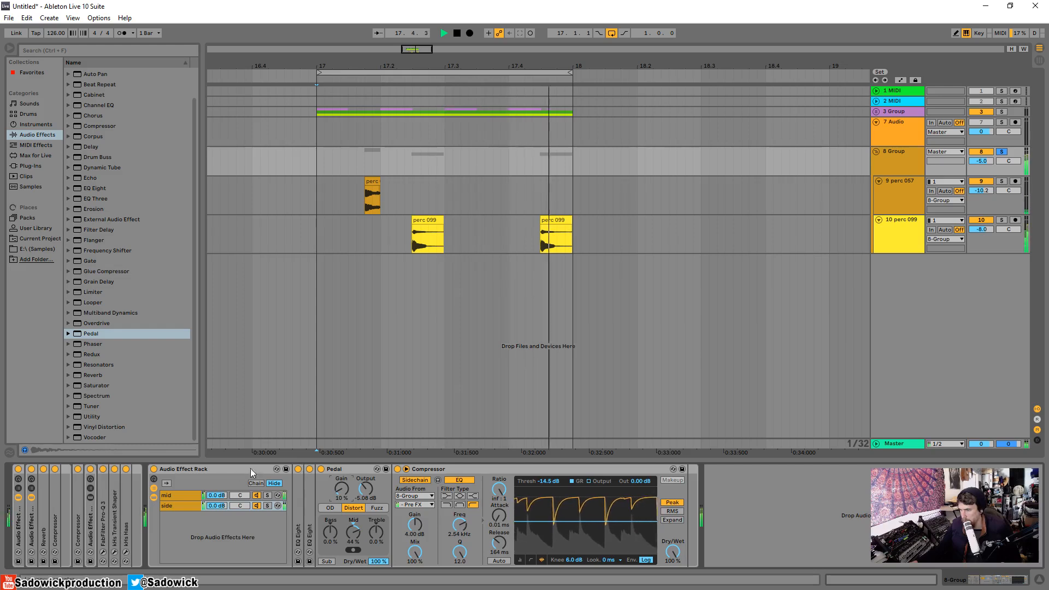
- Fold the rack and insert the FabFilter Pro-Q 3 plug-in after it on the 8 Group track
double_click(186, 468)
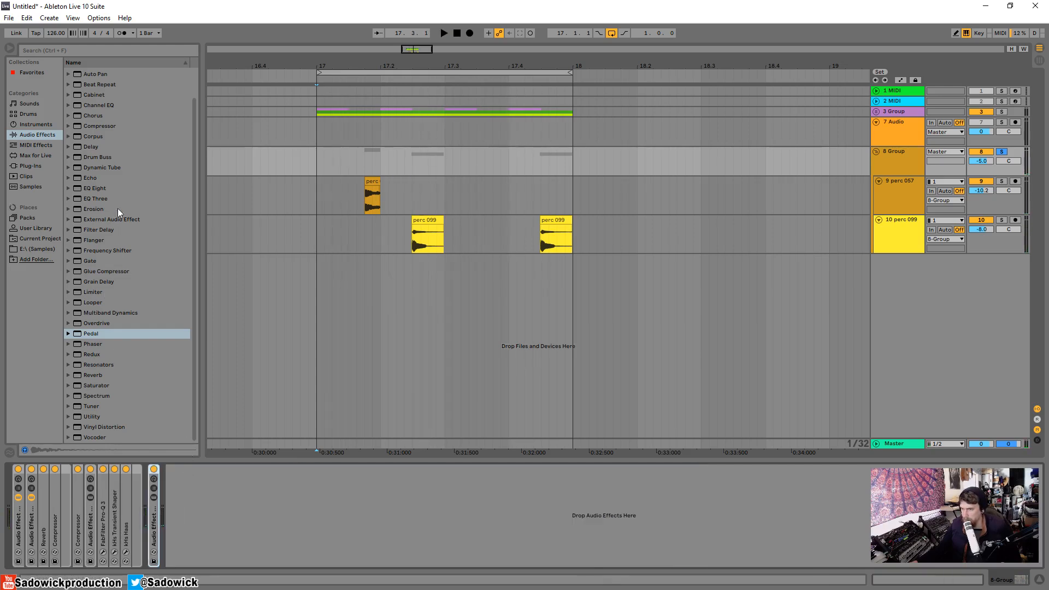
left_click(43, 166)
left_click(76, 123)
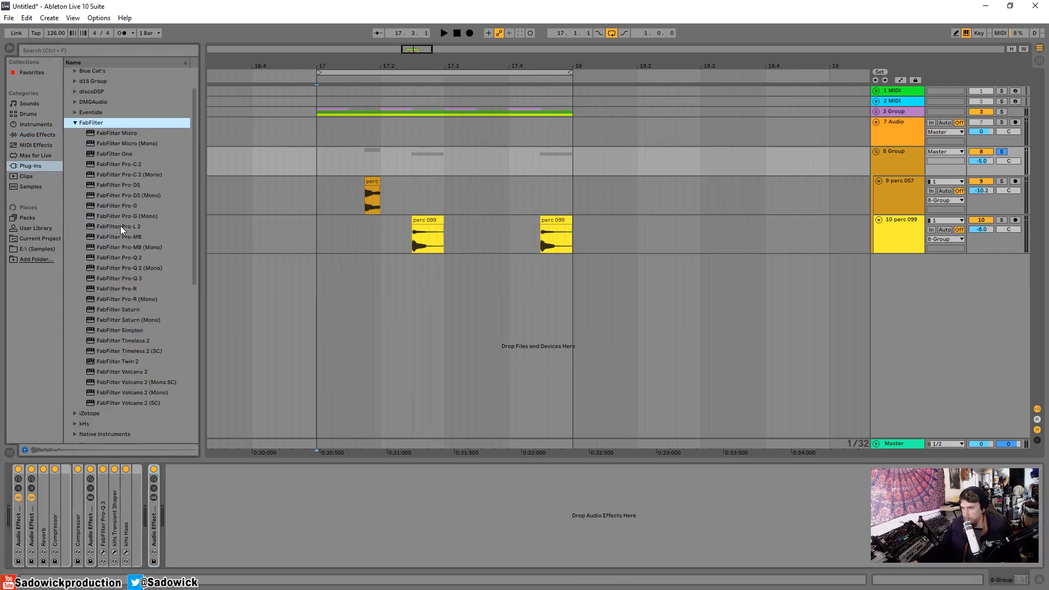
left_click_drag(107, 276, 287, 532)
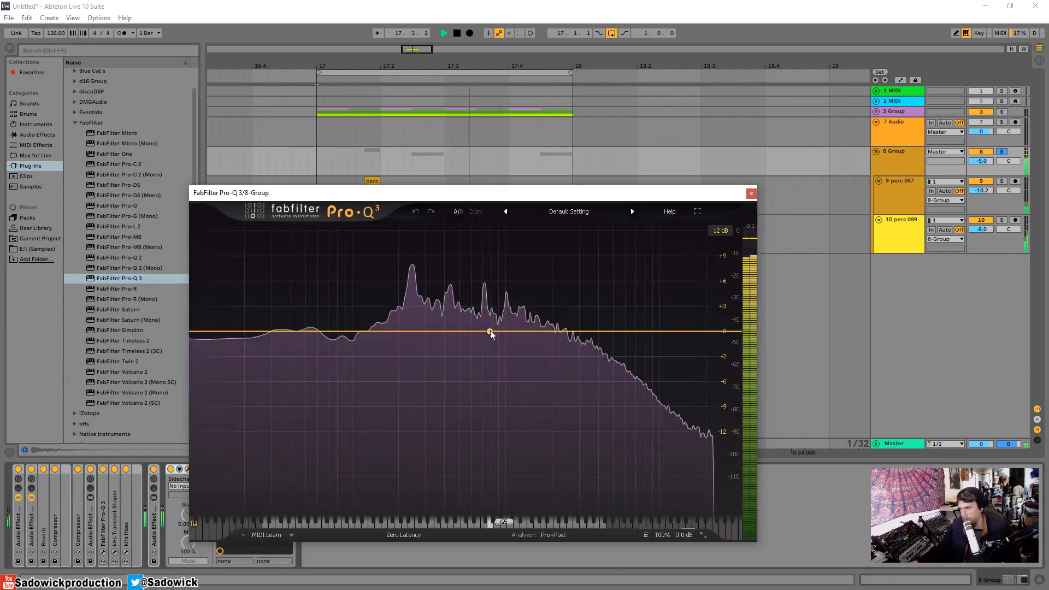
- In Pro-Q 3, add a bell at about 1409 Hz and -2.48 dB, a near-flat bell at 4573 Hz and a 12 dB/oct high cut at 10110 Hz
left_click_drag(489, 332, 529, 352)
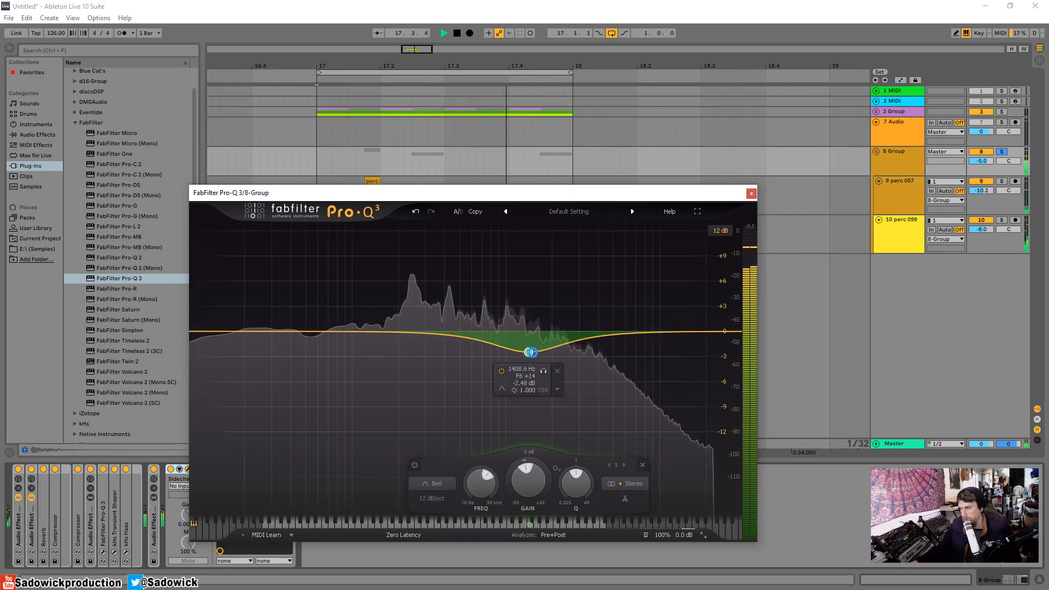
left_click_drag(650, 330, 607, 331)
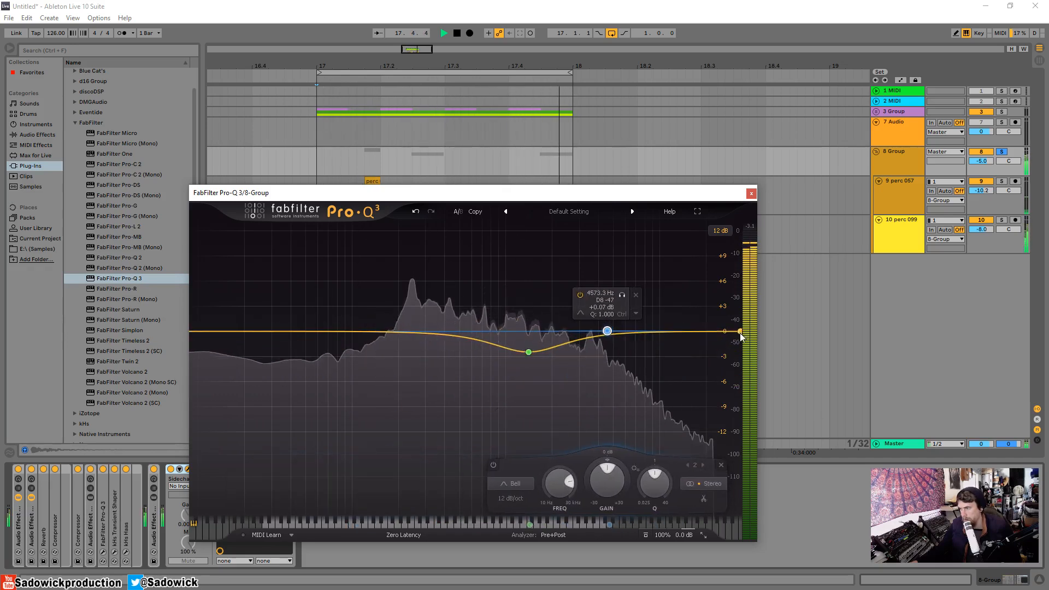
left_click(718, 332)
left_click_drag(718, 331, 660, 327)
- Unsolo the 8 Group track to hear it in the full mix, close the Pro-Q 3 window and stop playback
left_click(1001, 152)
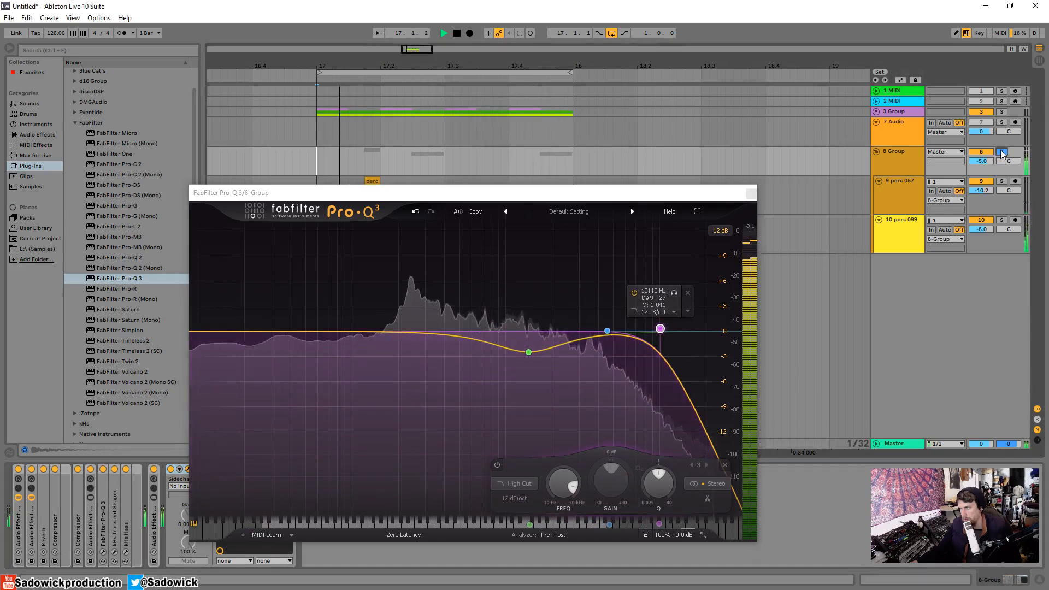
left_click(751, 194)
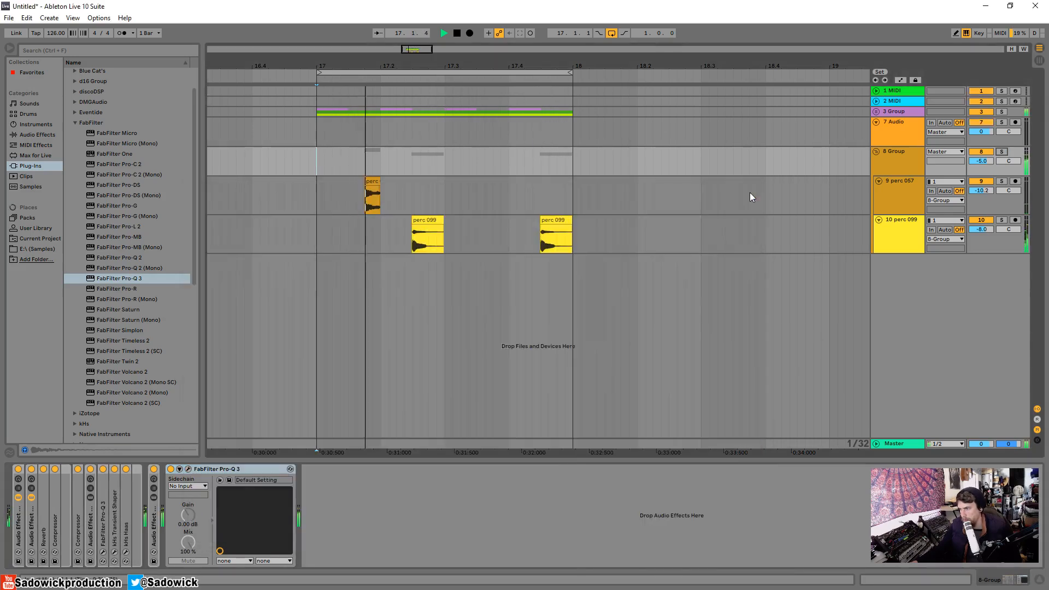
key("space")
- Unfold the Audio Effect Rack and lower the side chain's volume to about -6.8 dB with the loop playing
double_click(156, 524)
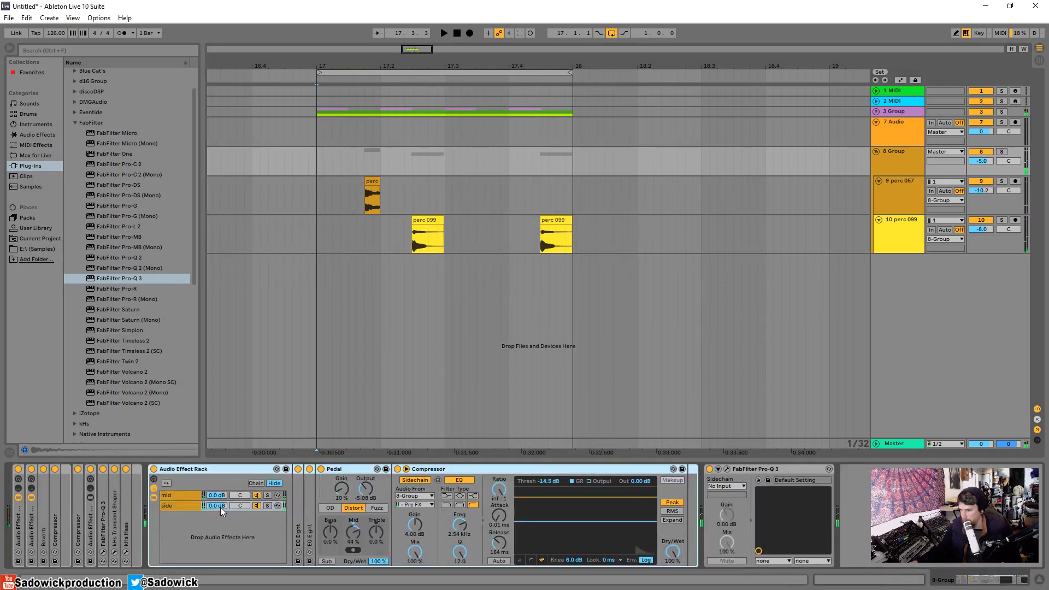
left_click_drag(221, 508, 219, 528)
key("space")
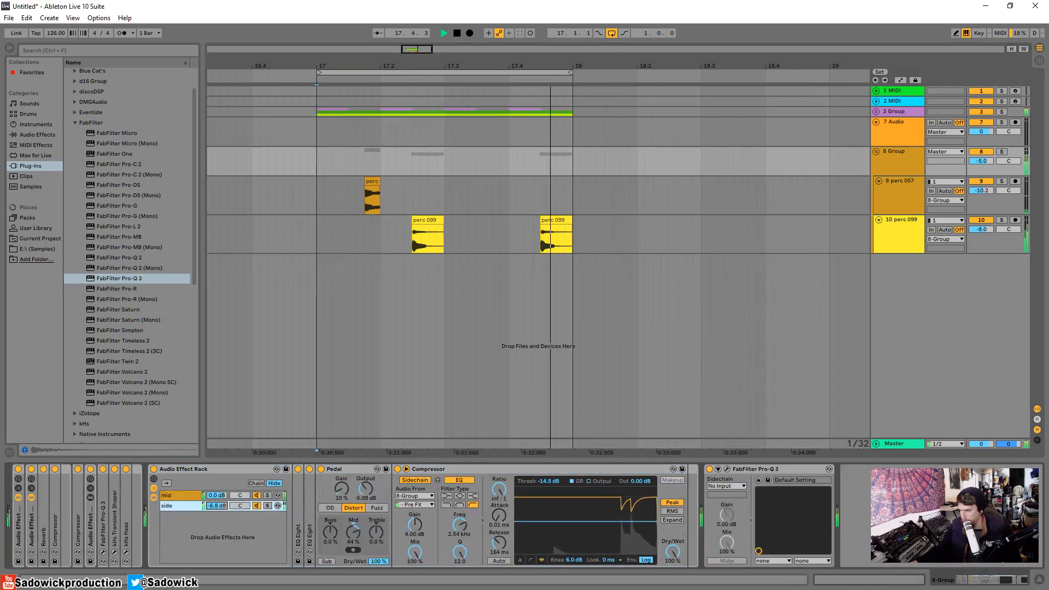
left_click(267, 506)
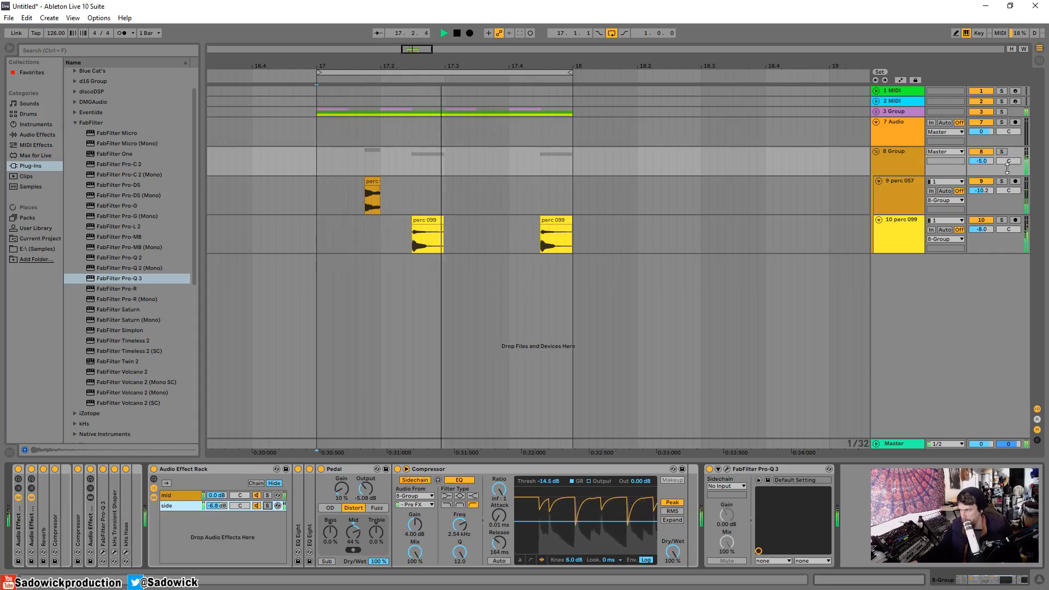
- Solo the 8 Group track and move Pro-Q 3's lower bell band to about 632 Hz and -3.46 dB
left_click(1002, 153)
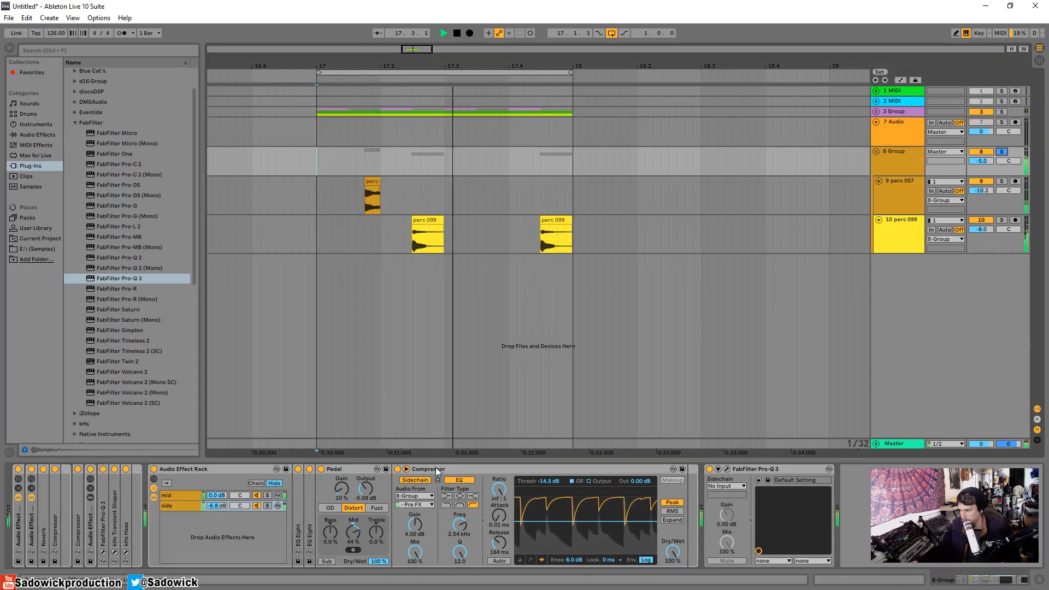
left_click(729, 470)
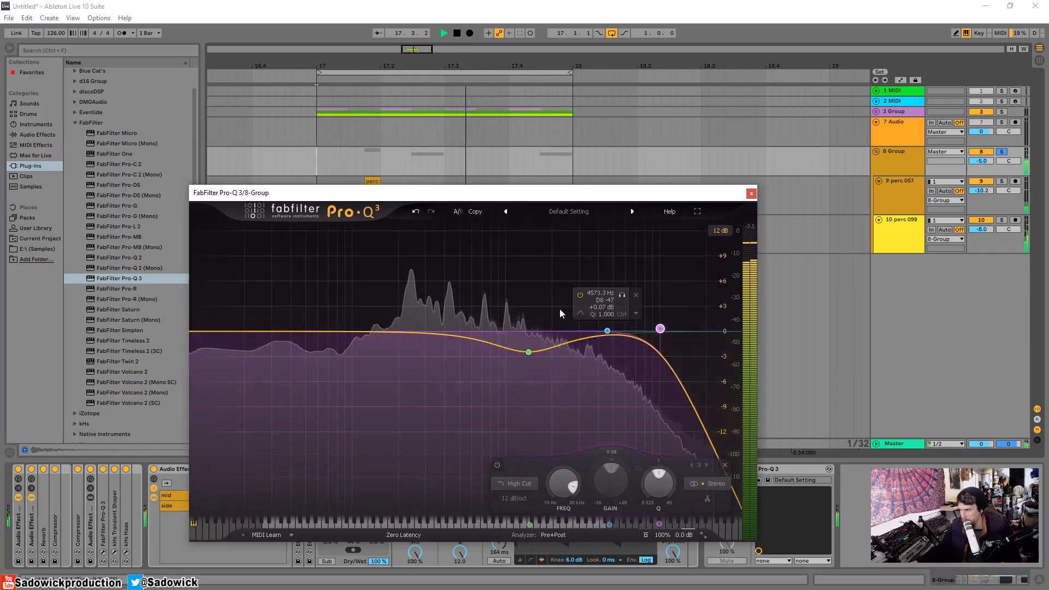
left_click(621, 298)
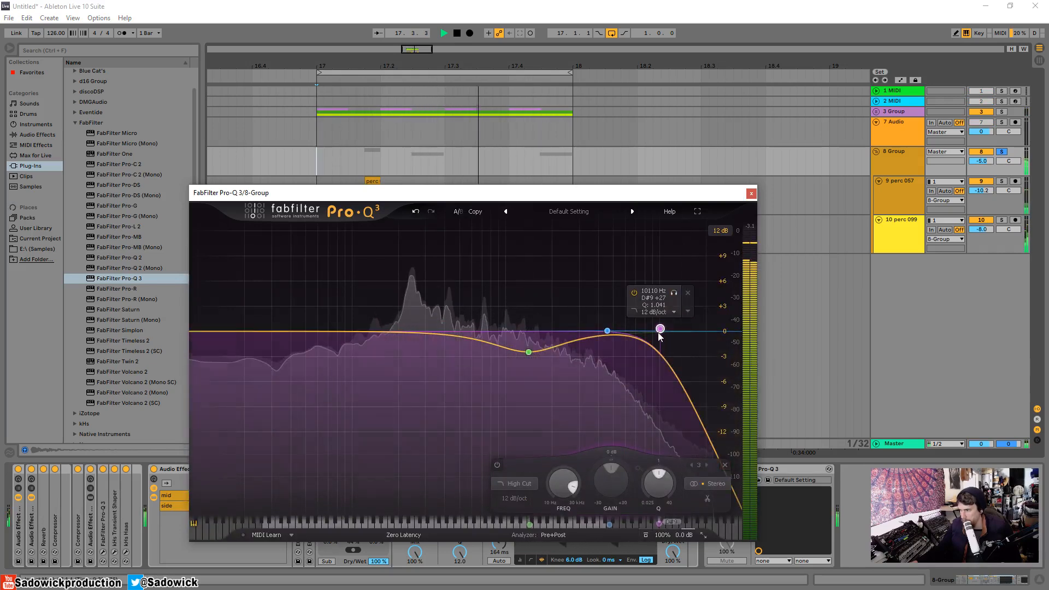
left_click_drag(519, 354, 475, 360)
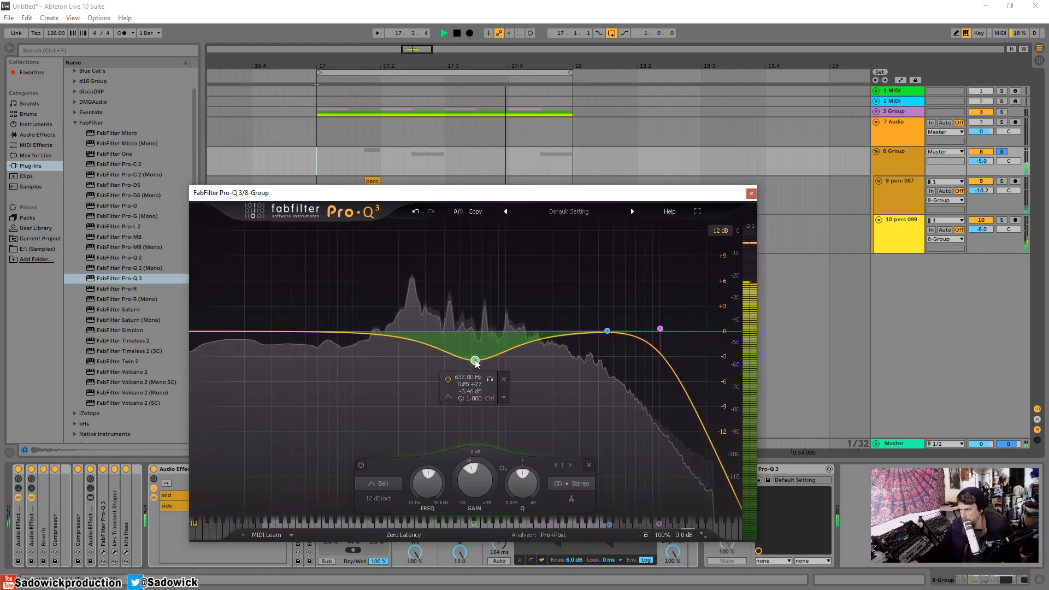
- Set Pedal's mid to 17% and the side chain's volume to about -6.5 dB, moving the Pro-Q 3 window clear of the devices
left_click_drag(710, 196, 674, 93)
left_click_drag(354, 532, 354, 545)
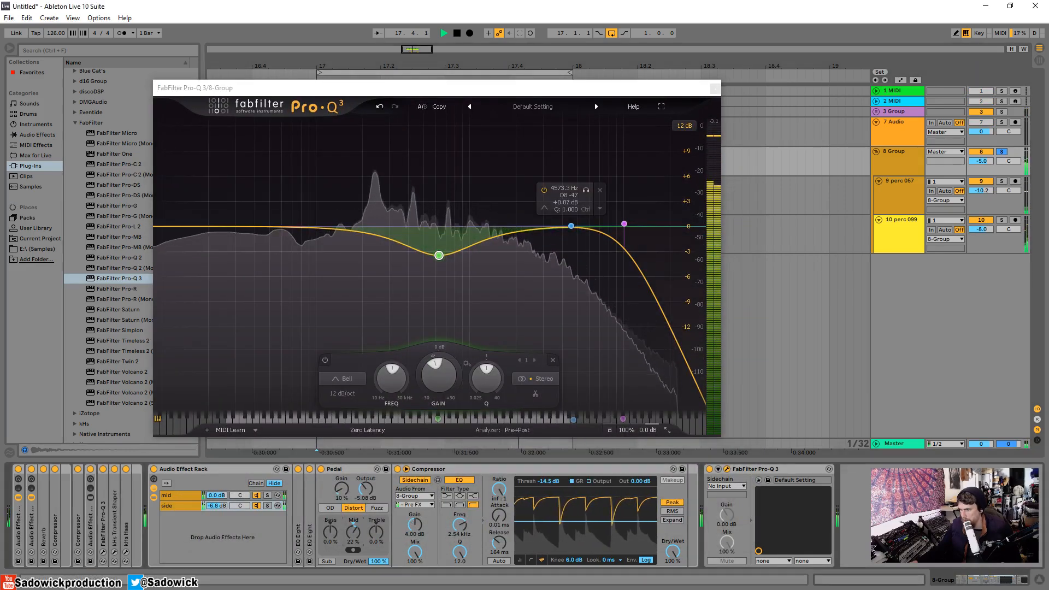
left_click_drag(222, 505, 222, 503)
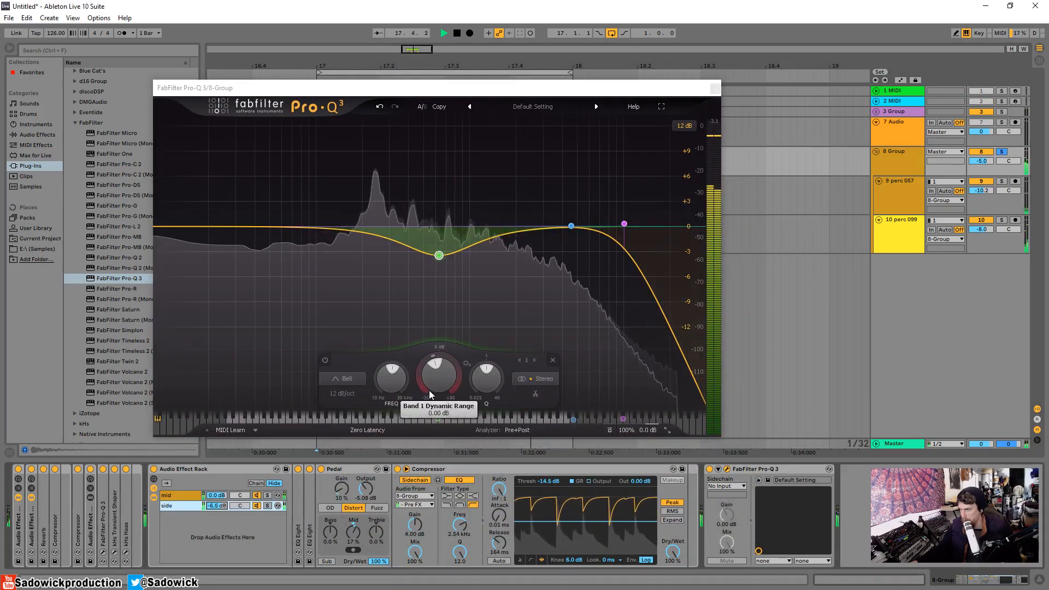
- Stop playback, close the Pro-Q 3 window and fold the Audio Effect Rack
key("space")
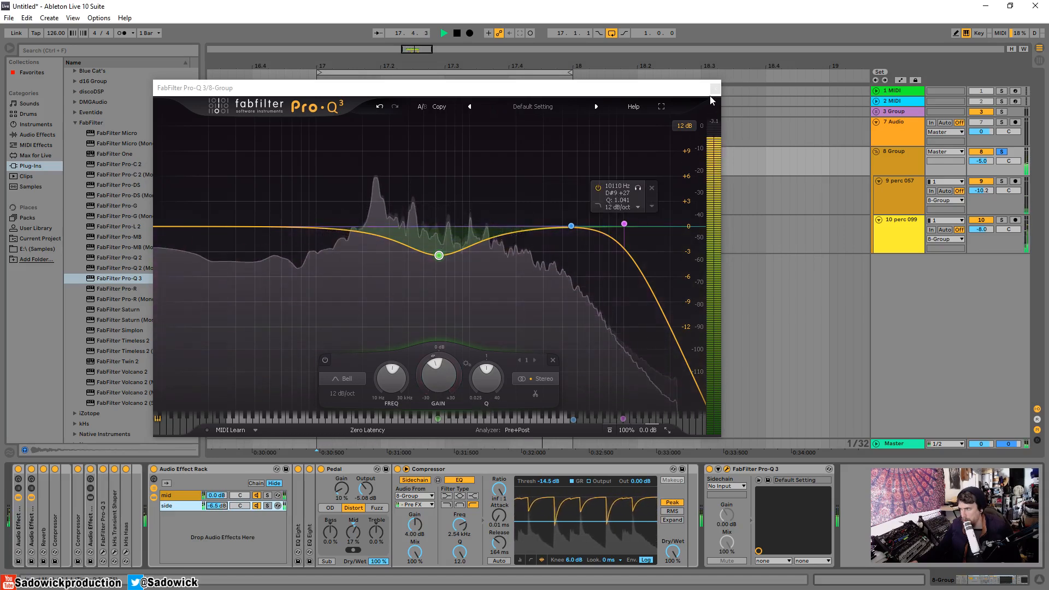
left_click(714, 88)
double_click(229, 469)
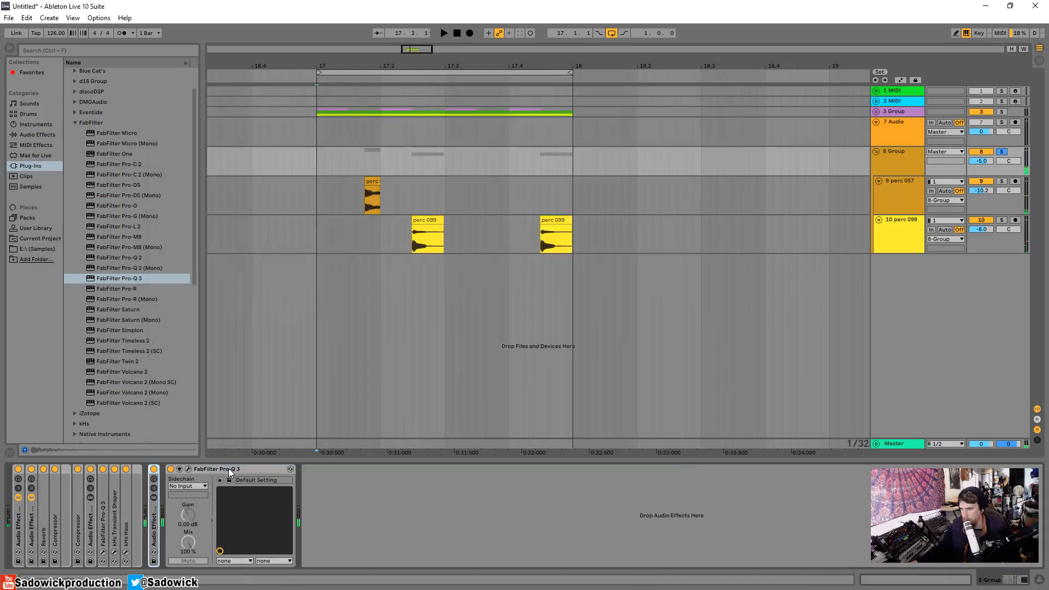
double_click(198, 470)
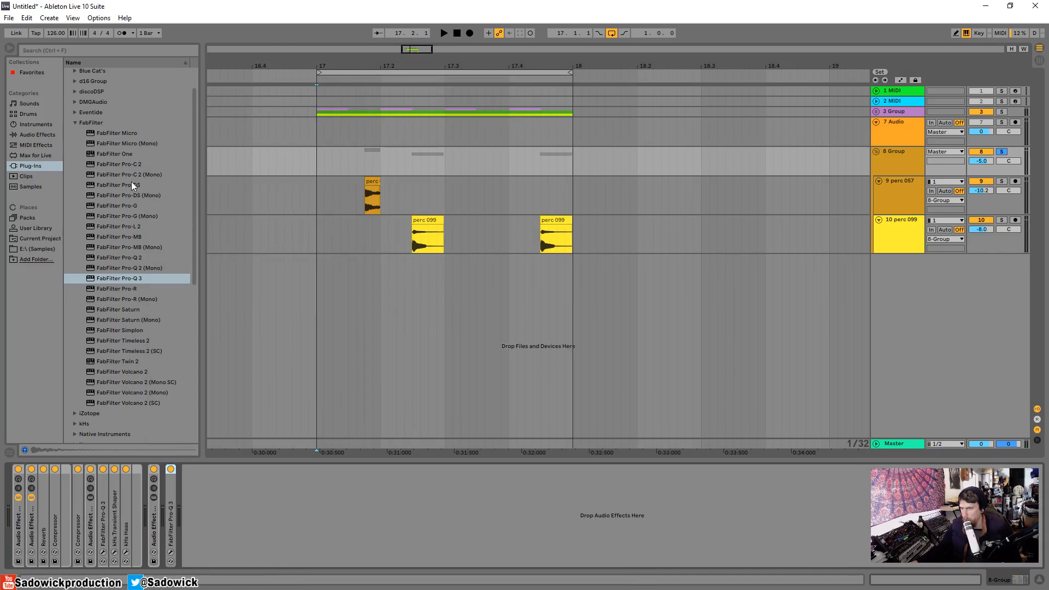
left_click(117, 164)
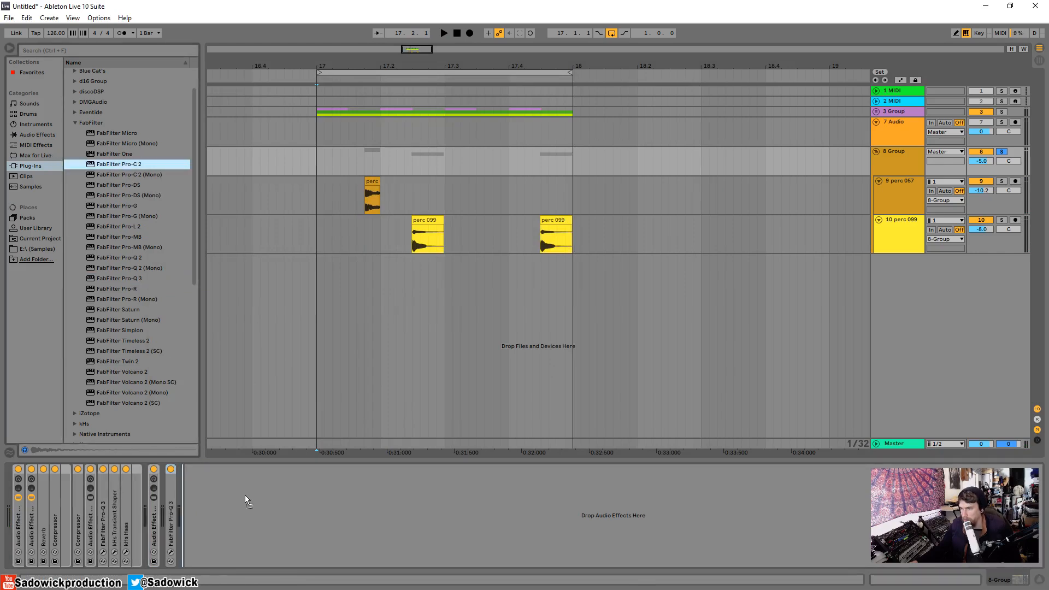
left_click_drag(245, 495, 155, 195)
left_click(76, 123)
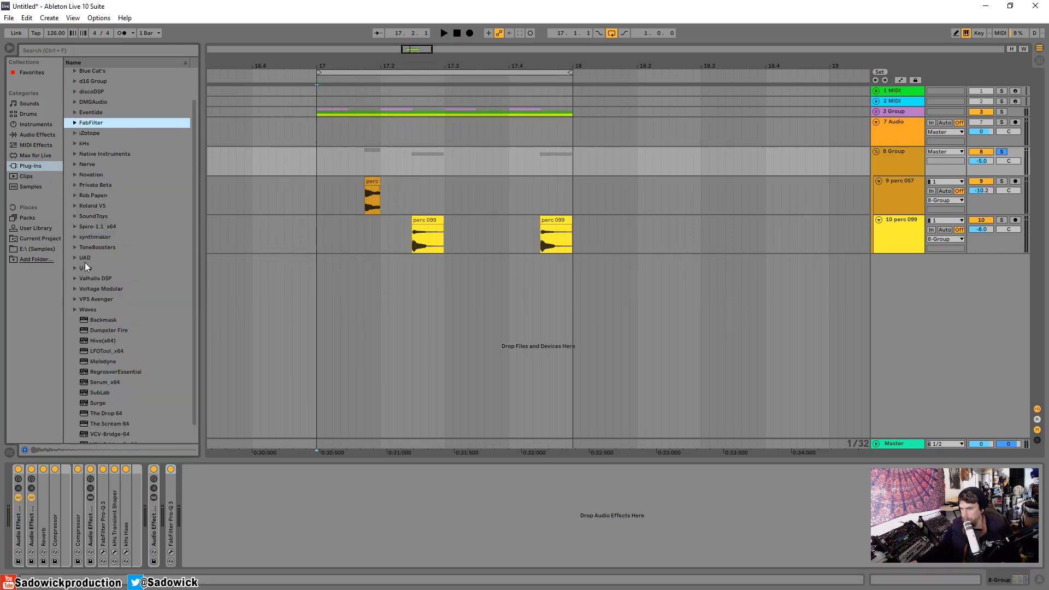
scroll(86, 266, "down", 2)
left_click(68, 439)
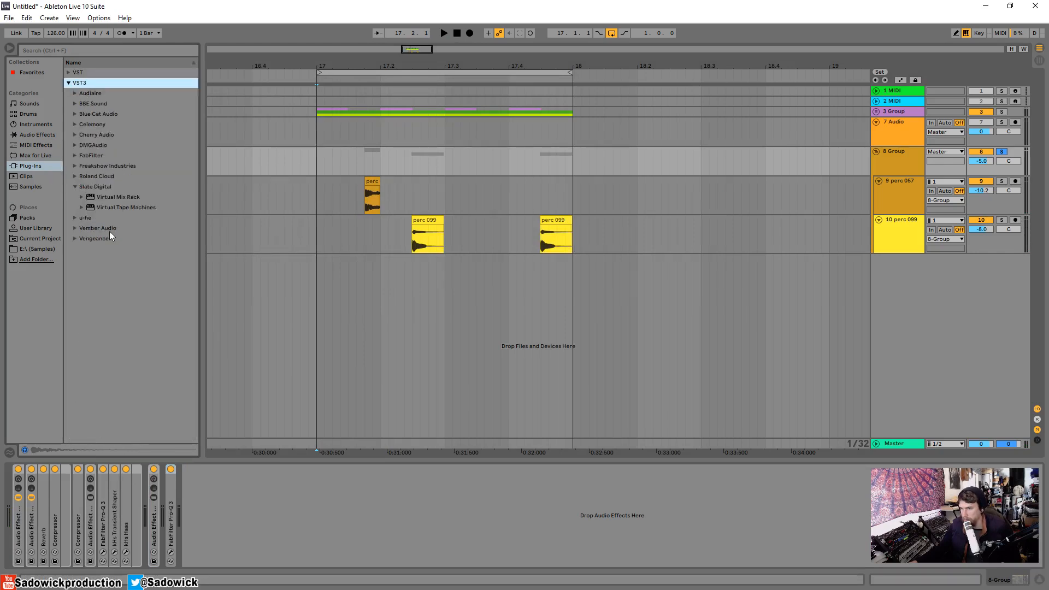
left_click_drag(129, 207, 164, 331)
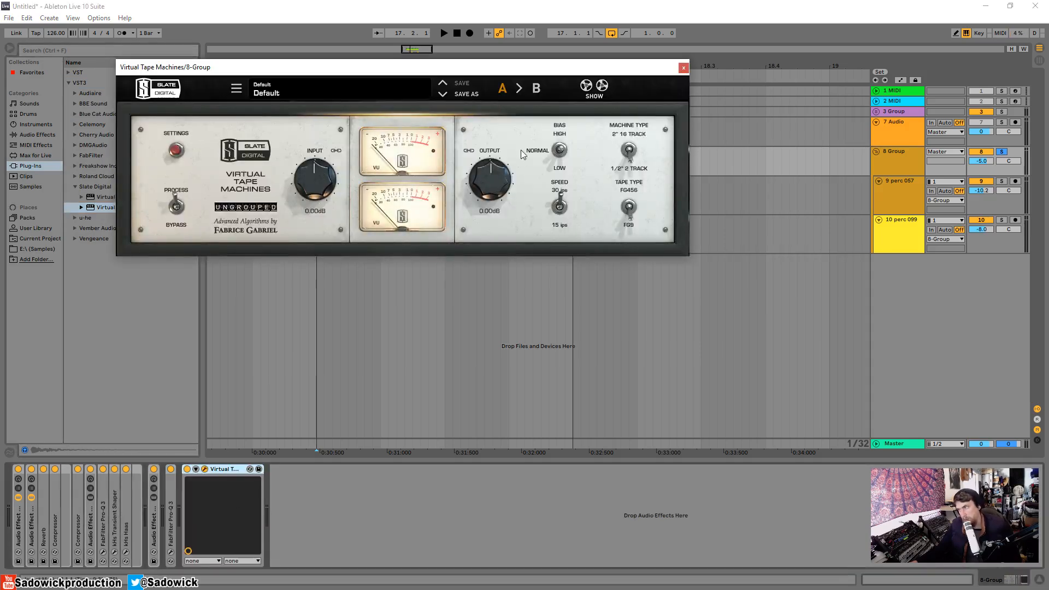
- Move the Virtual Tape Machines window below the clips and raise its input to +6.48 dB with the loop playing
key("space")
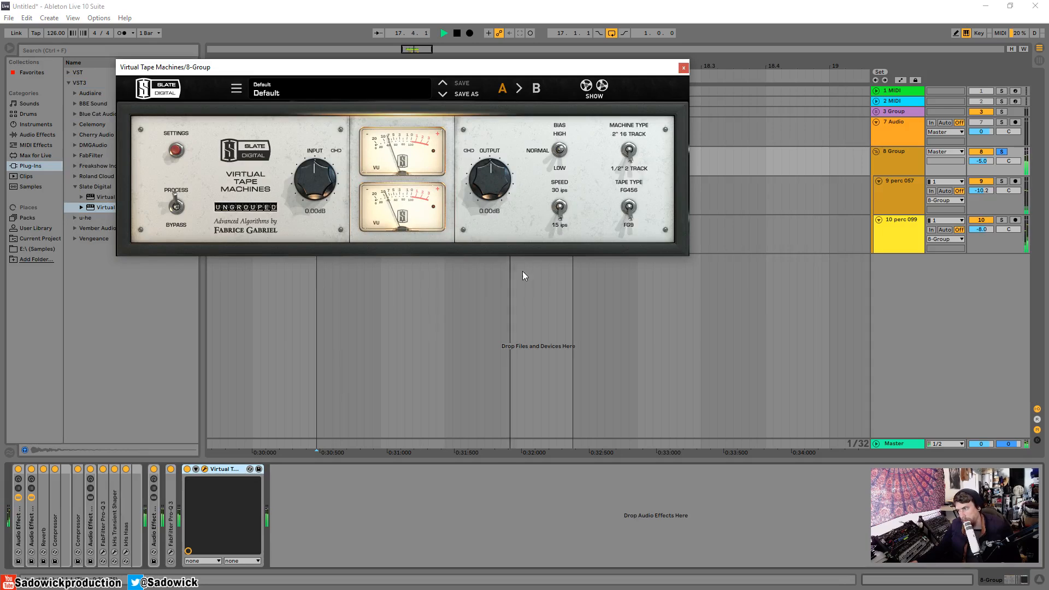
key("space")
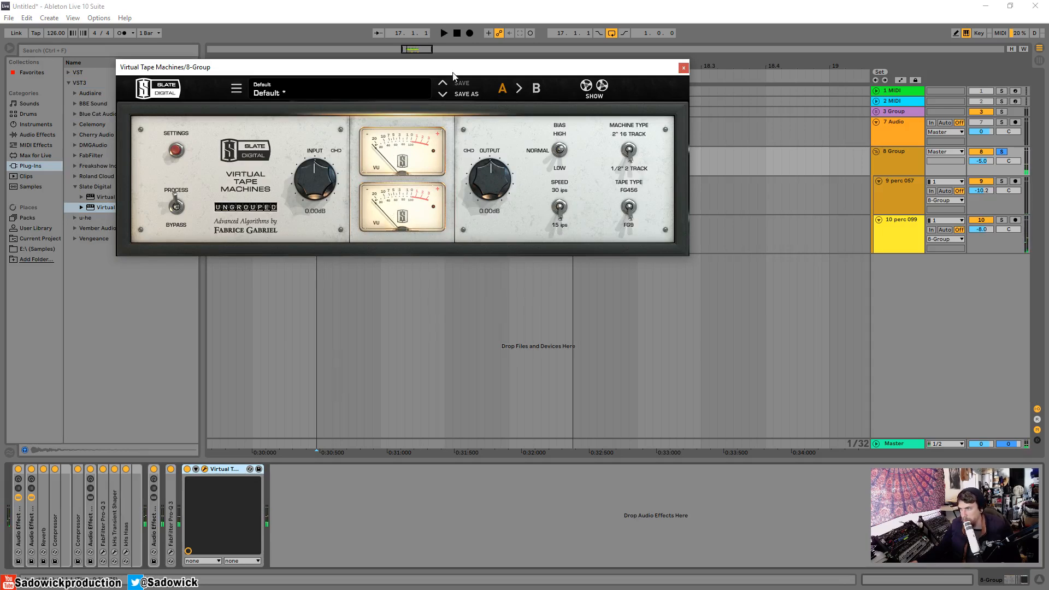
left_click_drag(453, 75, 461, 249)
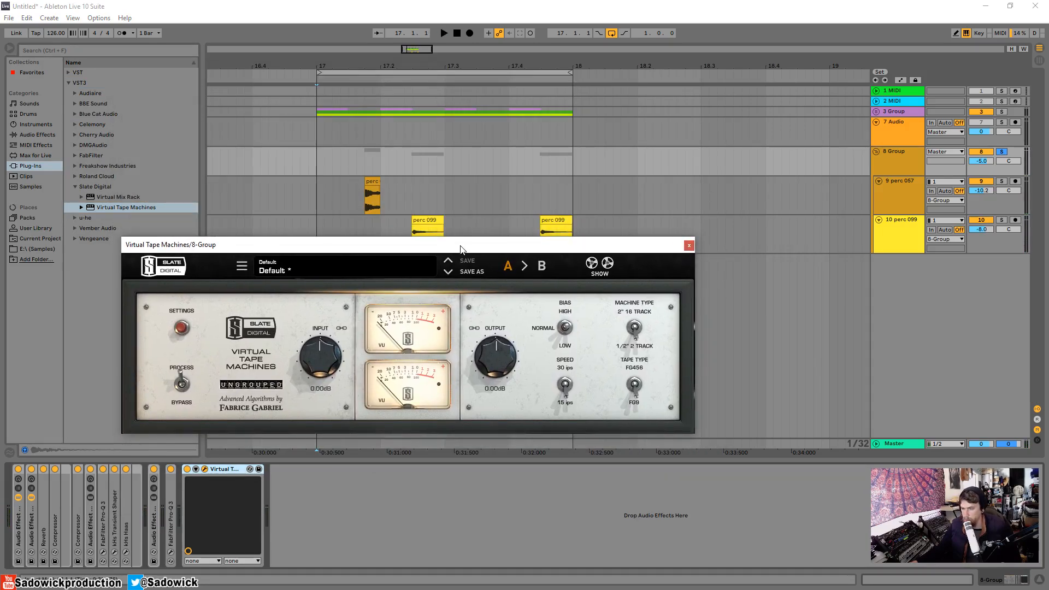
left_click_drag(328, 369, 313, 333)
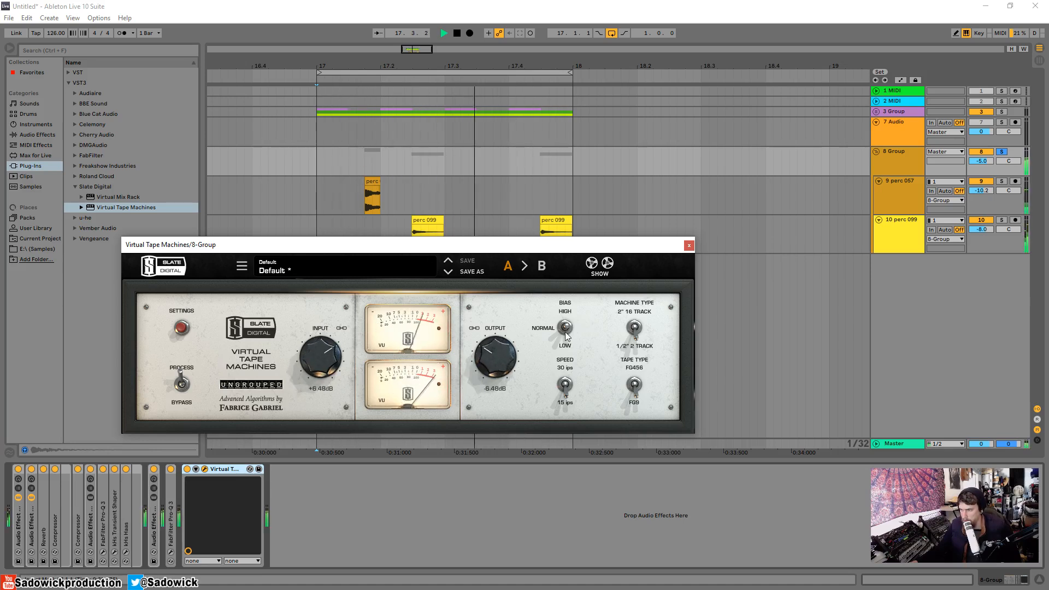
- Audition Virtual Tape Machines' high bias and its machine type and tape type switches on the loop, returning the bias to Normal
left_click_drag(565, 327, 565, 289)
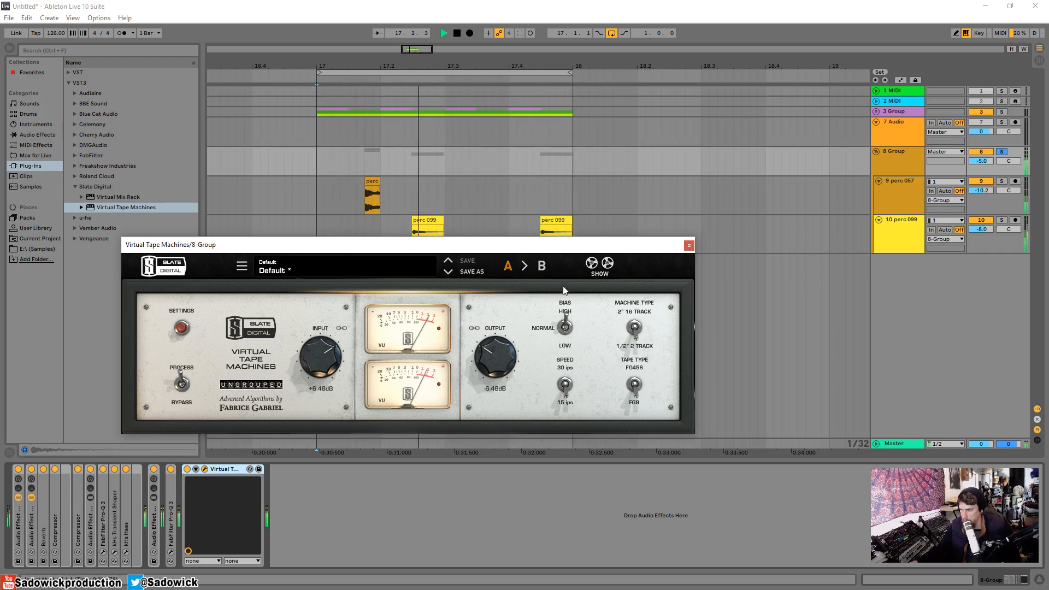
left_click(565, 327)
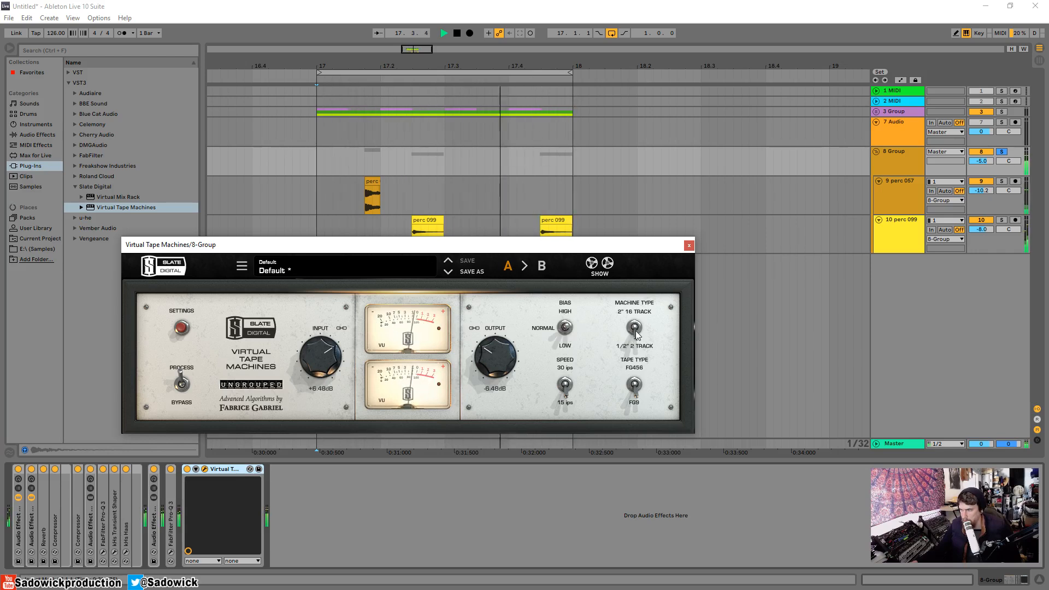
left_click_drag(636, 334, 639, 309)
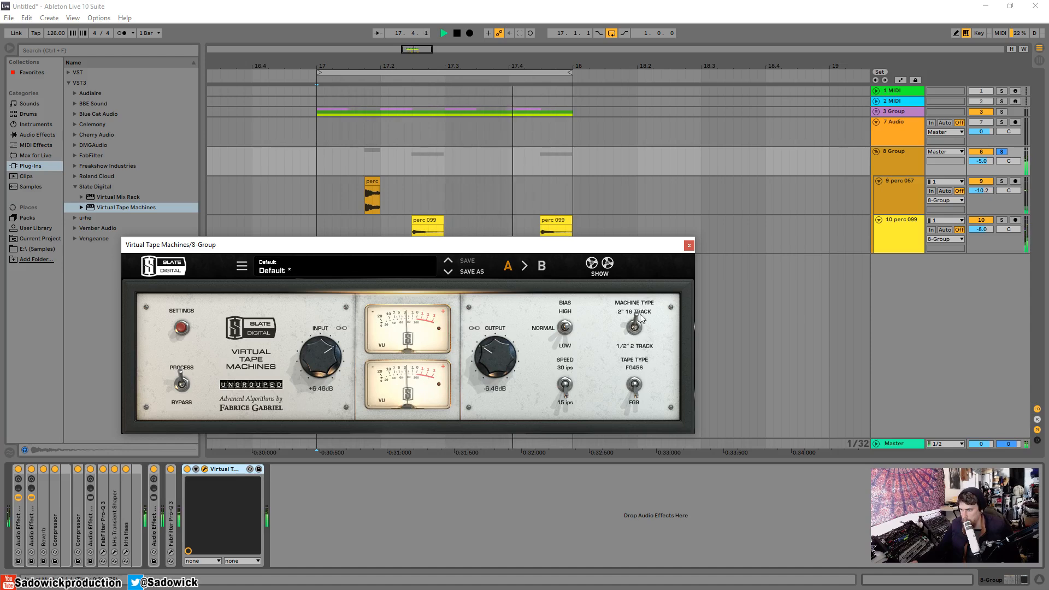
left_click(637, 334)
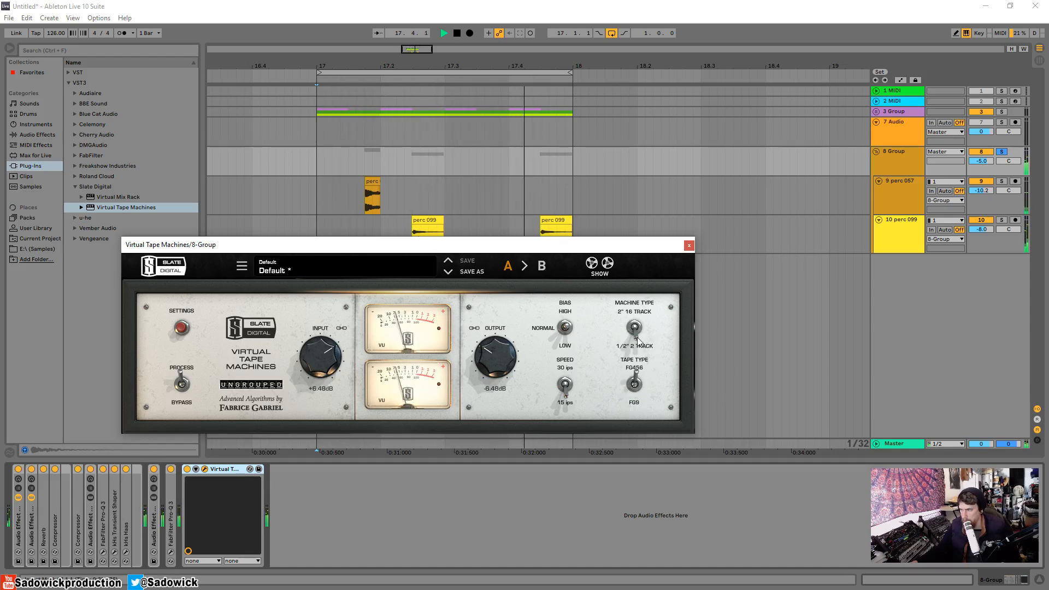
left_click(633, 384)
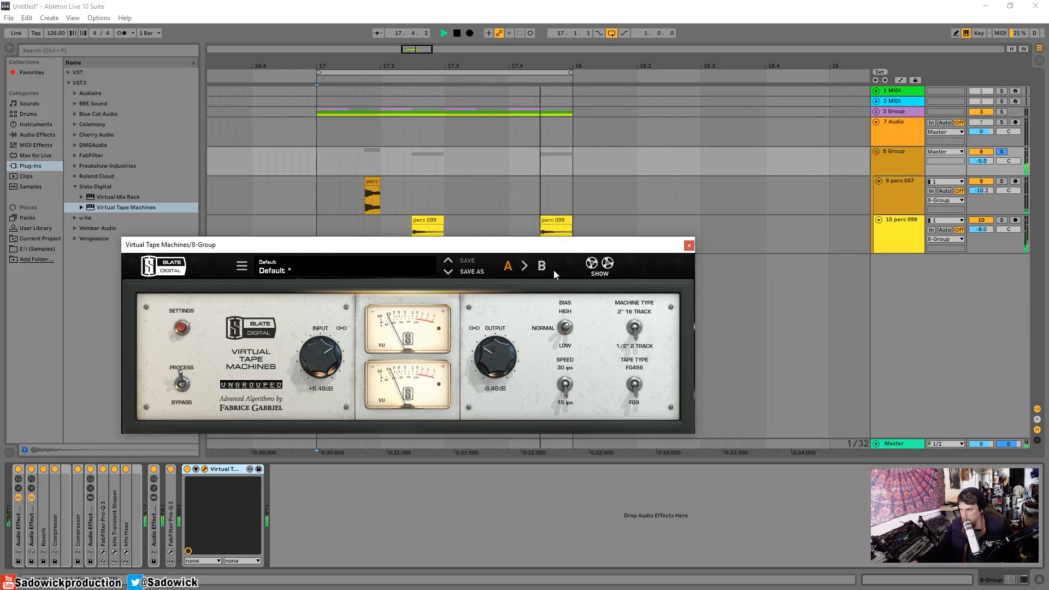
- Raise Virtual Tape Machines' input to +8.91 dB, close and fold the device, and stop playback
mouse_move(344, 351)
left_mouse_down()
mouse_move(332, 325)
mouse_move(337, 354)
left_mouse_up()
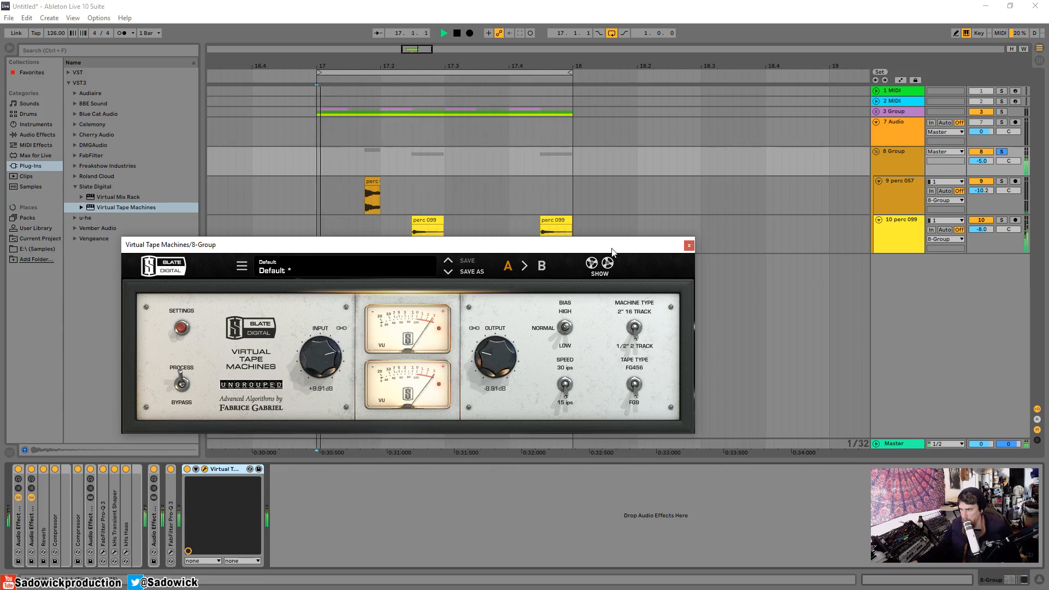
left_click(688, 245)
left_click(897, 154)
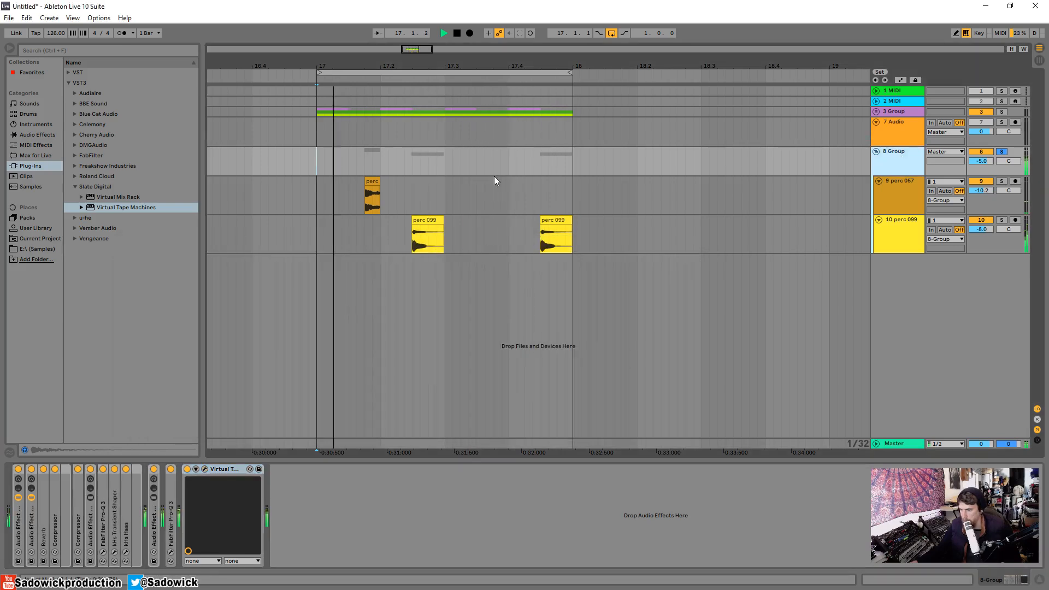
double_click(229, 469)
key("space")
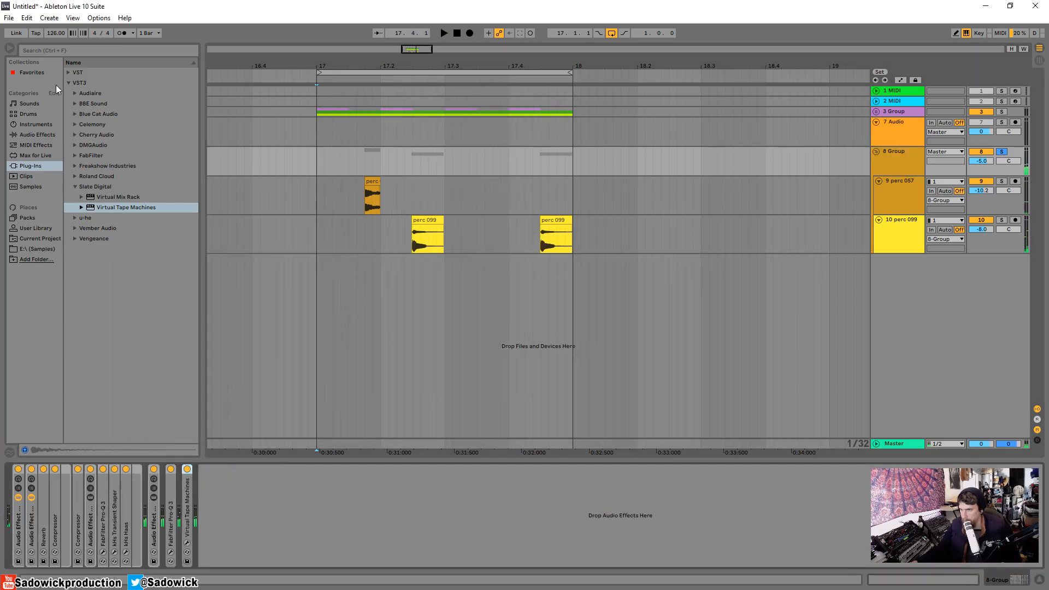
- Add FabFilter Pro-C 2 after Virtual Tape Machines on the 8 Group
left_click(69, 72)
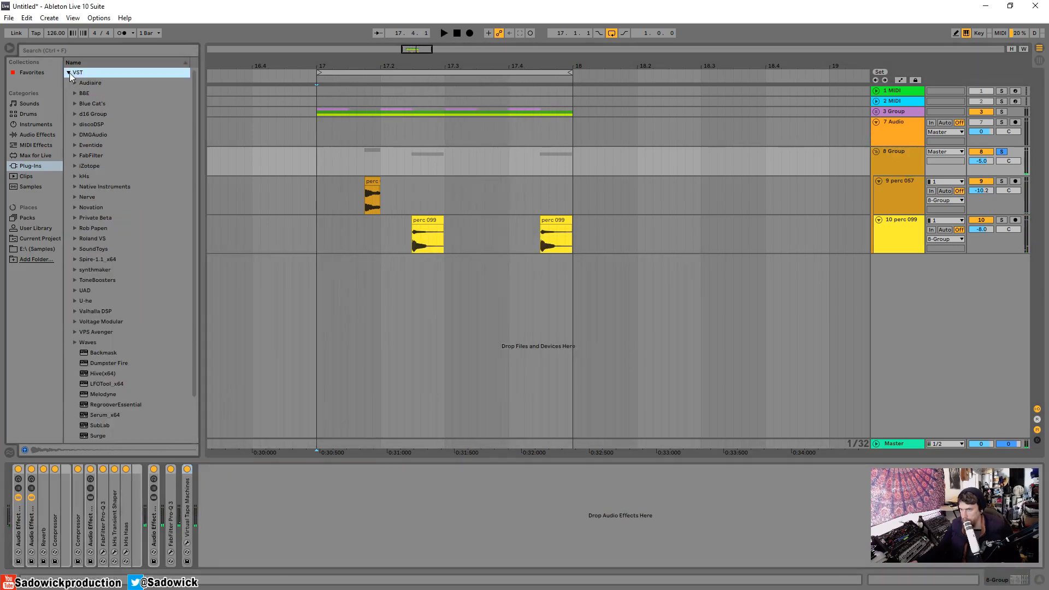
left_click(75, 156)
left_click_drag(123, 197, 141, 232)
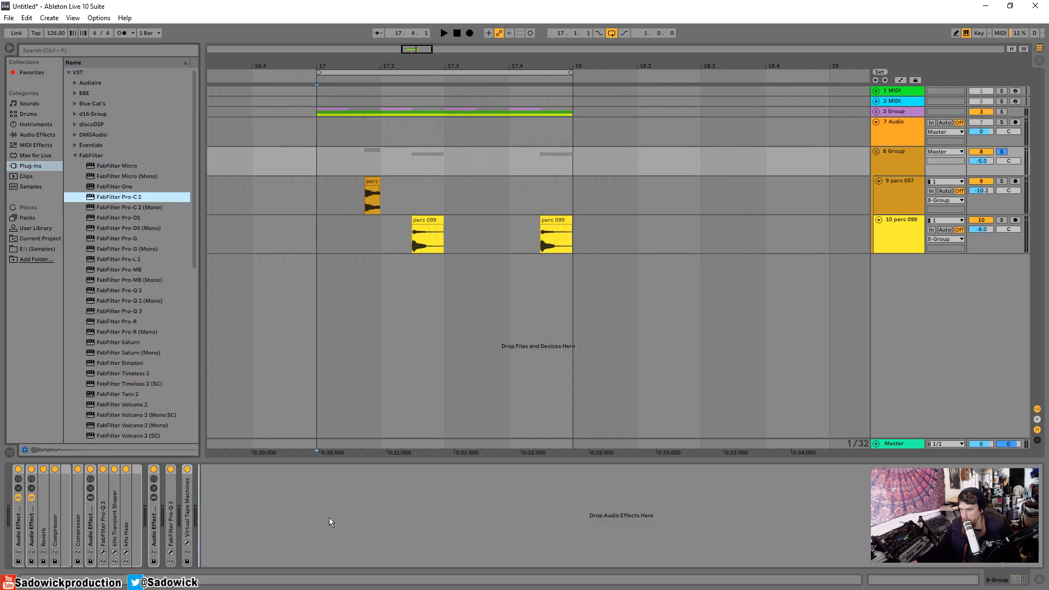
left_click_drag(293, 435, 257, 502)
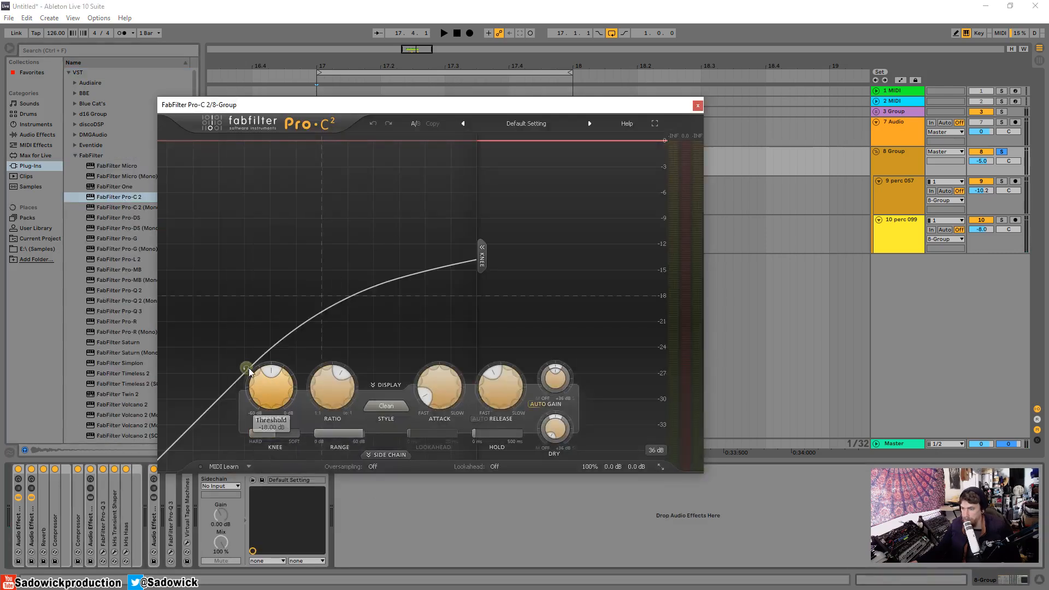
- Set Pro-C 2 to a hard knee, a very high ratio and a threshold of about -14.24 dB, with lookahead on
left_click_drag(249, 371, 265, 345)
left_click_drag(295, 432, 43, 445)
left_click_drag(323, 377, 328, 328)
mouse_move(283, 378)
left_mouse_down()
mouse_move(299, 405)
mouse_move(291, 374)
mouse_move(281, 376)
left_mouse_up()
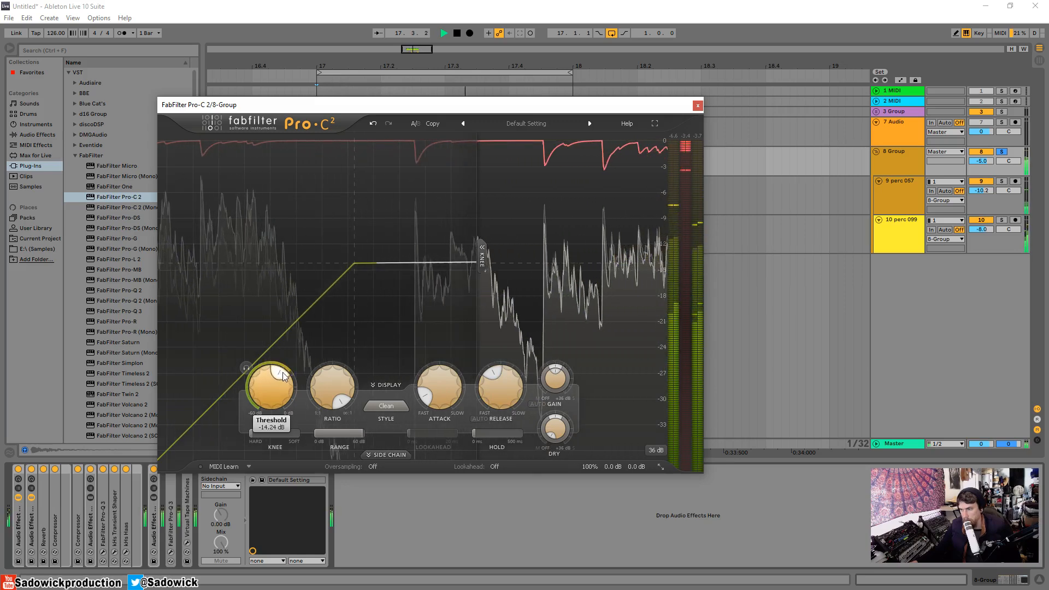
left_click(495, 467)
left_click(509, 492)
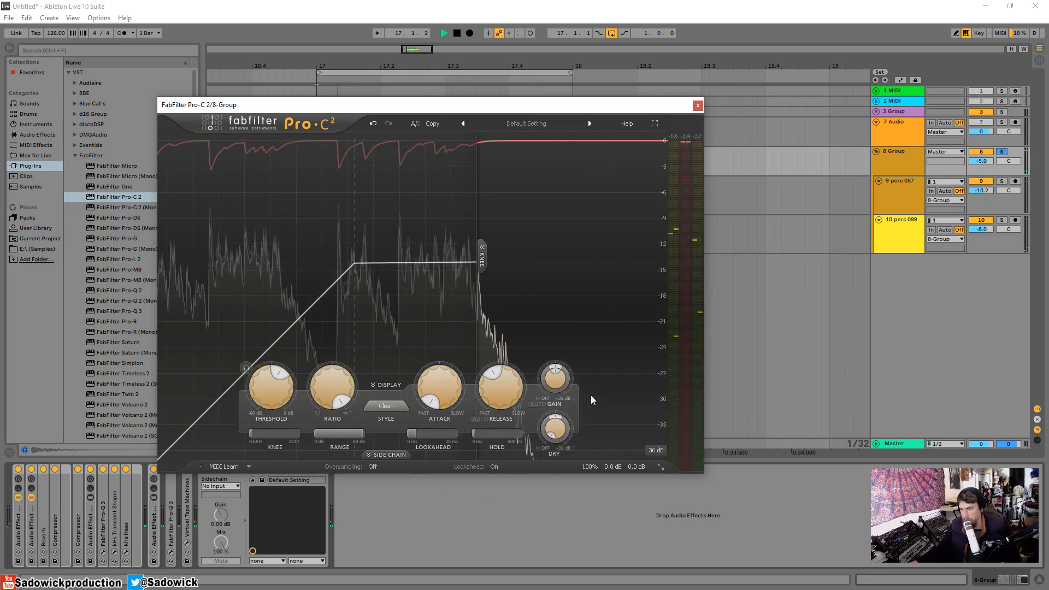
- Lengthen Pro-C 2's release, raise its threshold to about -12 dB and soften the knee slightly
key("space")
left_click_drag(274, 371, 279, 372)
left_click_drag(492, 384, 489, 370)
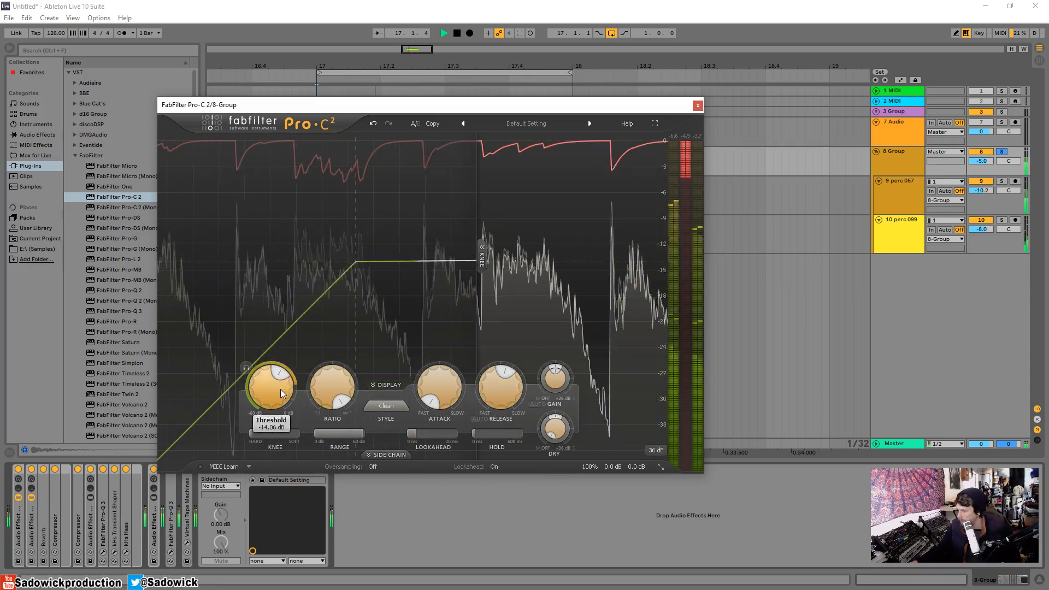
left_click_drag(278, 380, 278, 376)
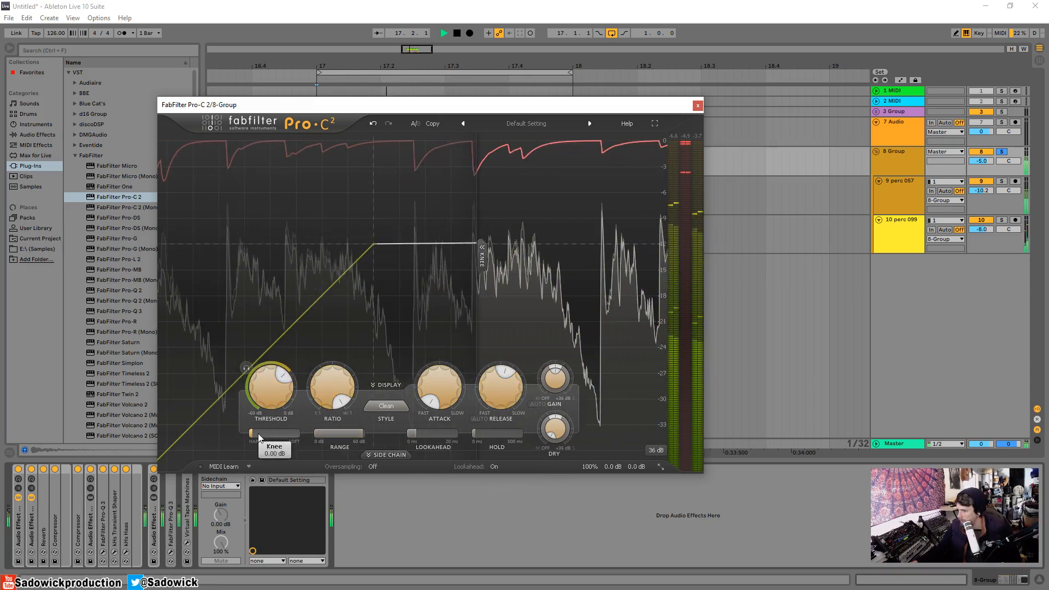
left_click_drag(256, 434, 295, 438)
- Switch Pro-C 2's style to Classic, fine-tune the threshold and close the plug-in window
left_click(386, 406)
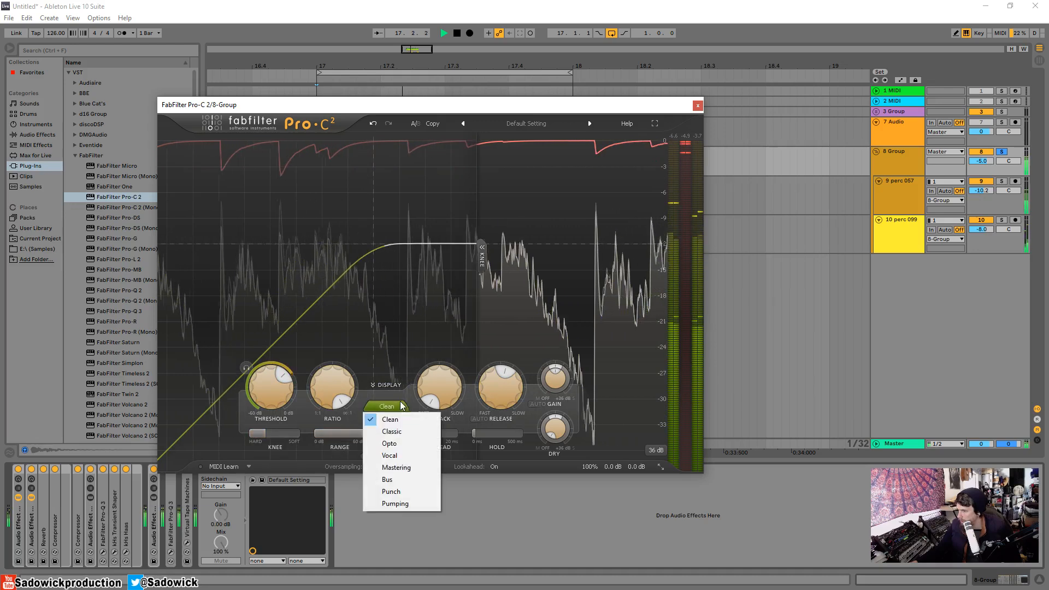
left_click(403, 434)
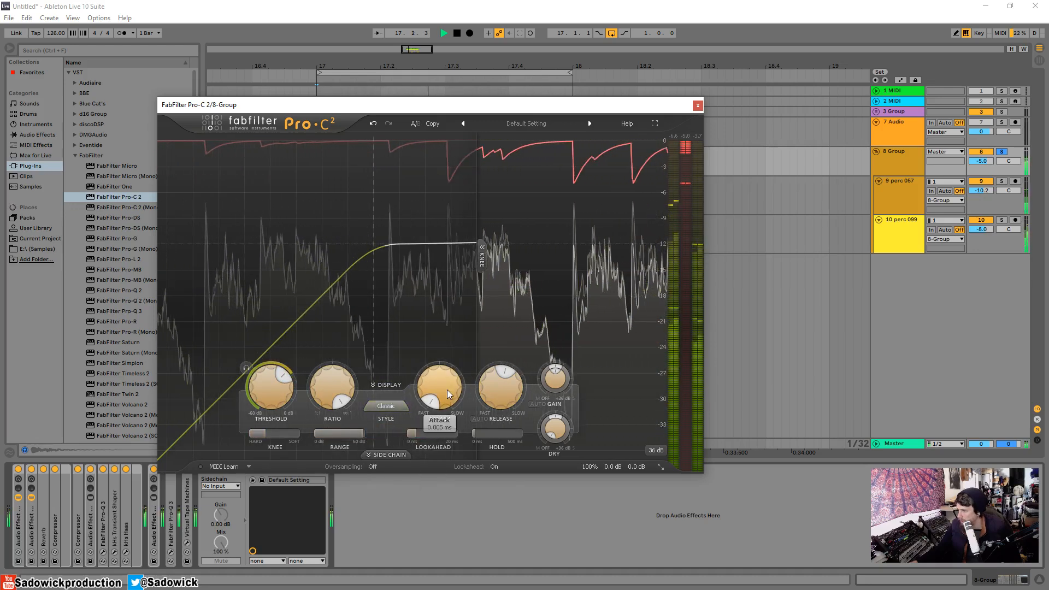
left_click_drag(280, 375, 285, 381)
left_click(698, 106)
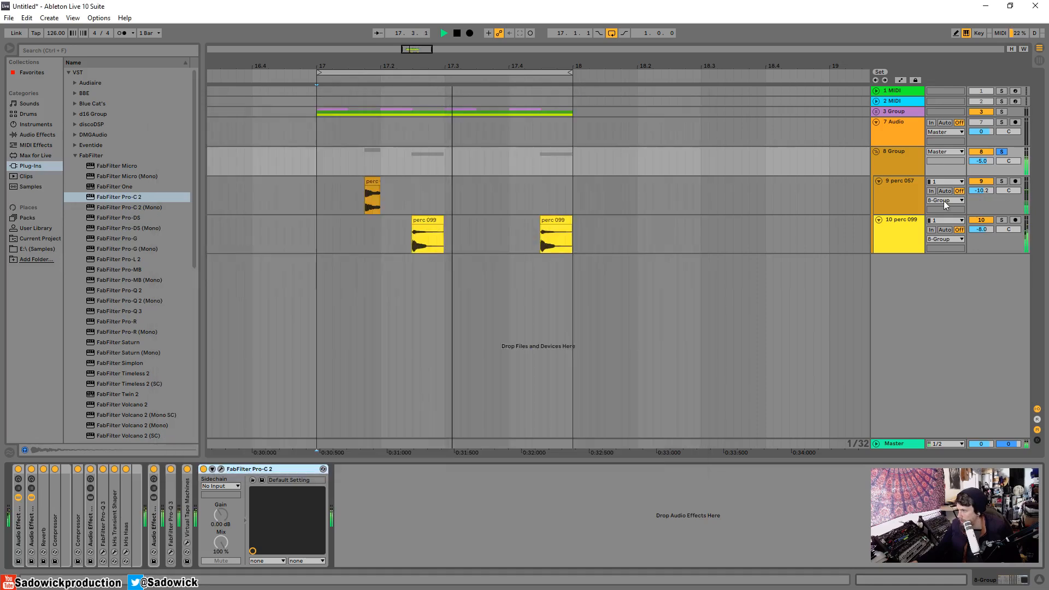
- Compare the 8 Group in the full mix and soloed, then fold Pro-C 2 and stop playback
left_click(1002, 151)
left_click(893, 150)
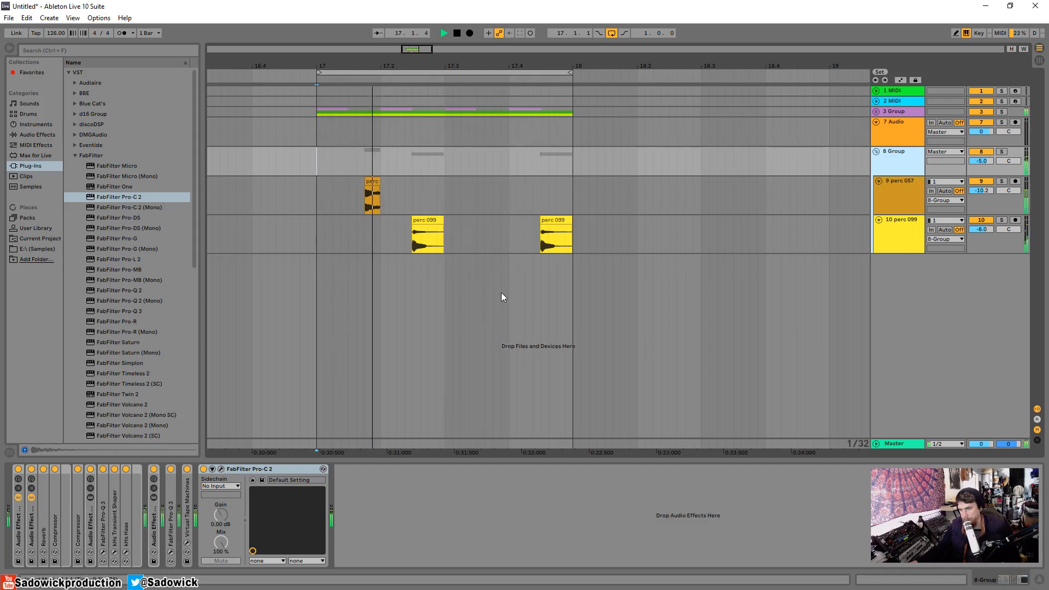
left_click(1003, 153)
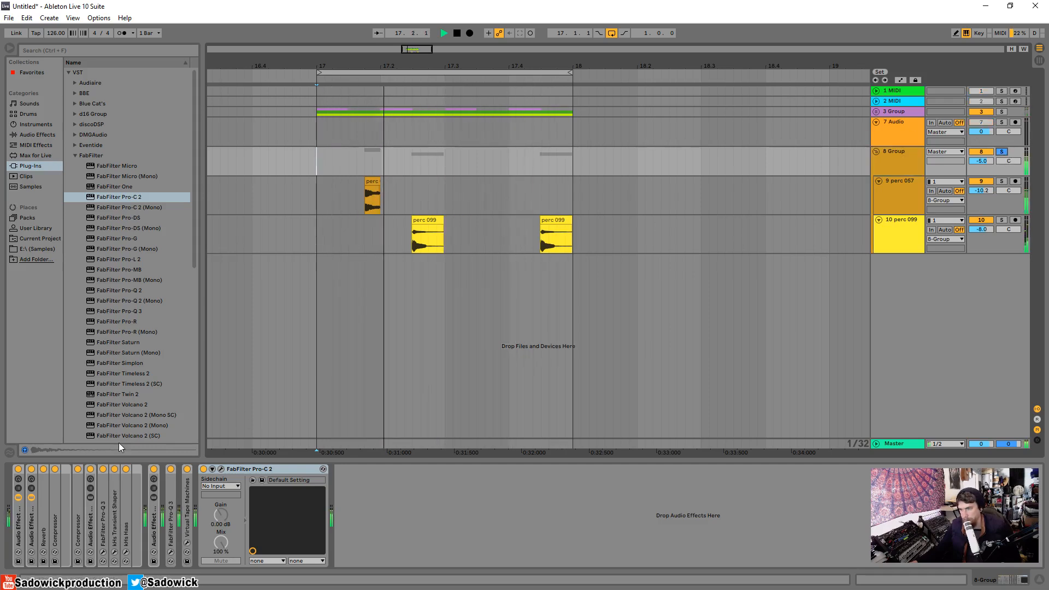
double_click(245, 469)
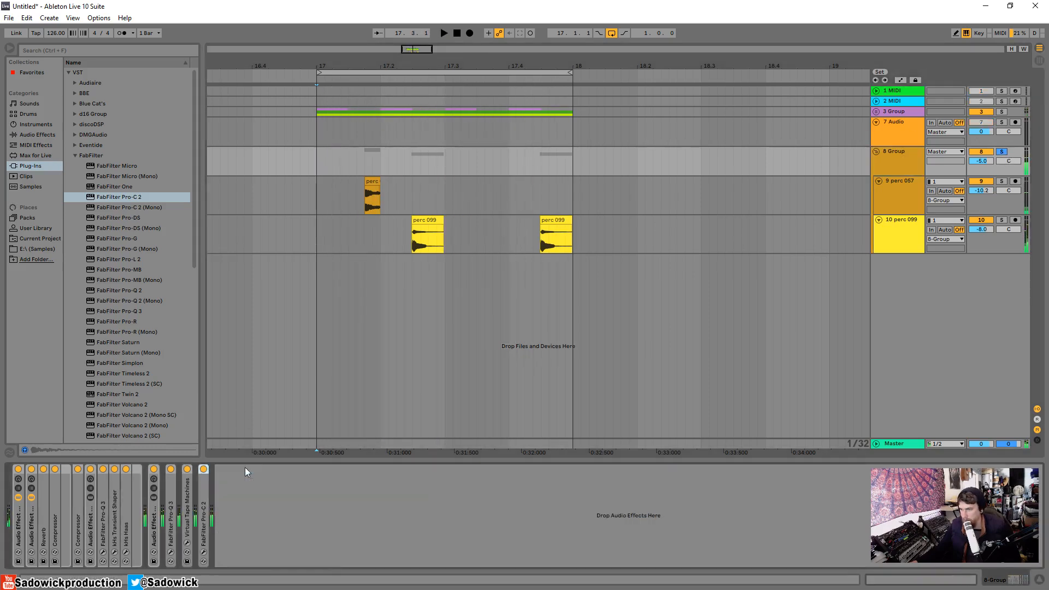
- Add iZotope's Neutron 2 Transient Shaper after Pro-C 2, dismiss its preset manager and reposition its window
left_click(76, 154)
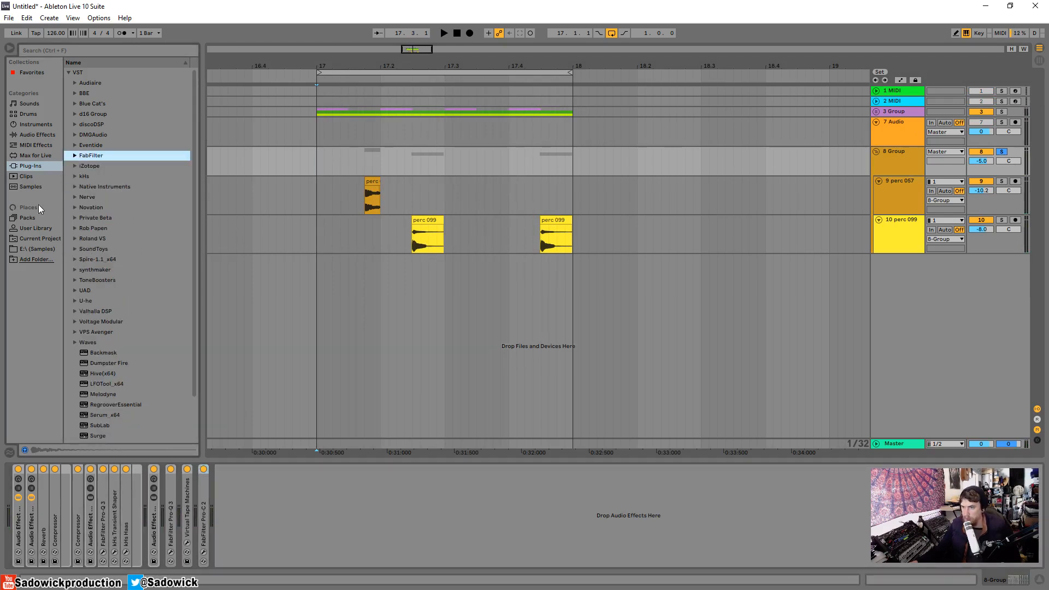
left_click(73, 164)
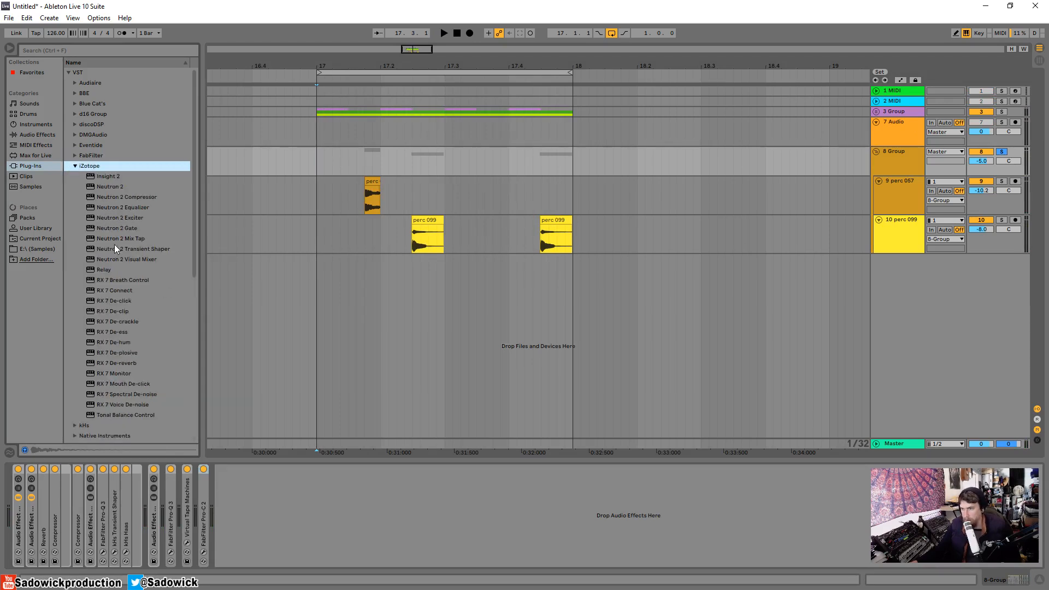
mouse_move(114, 247)
left_mouse_down()
mouse_move(137, 262)
mouse_move(257, 490)
left_mouse_up()
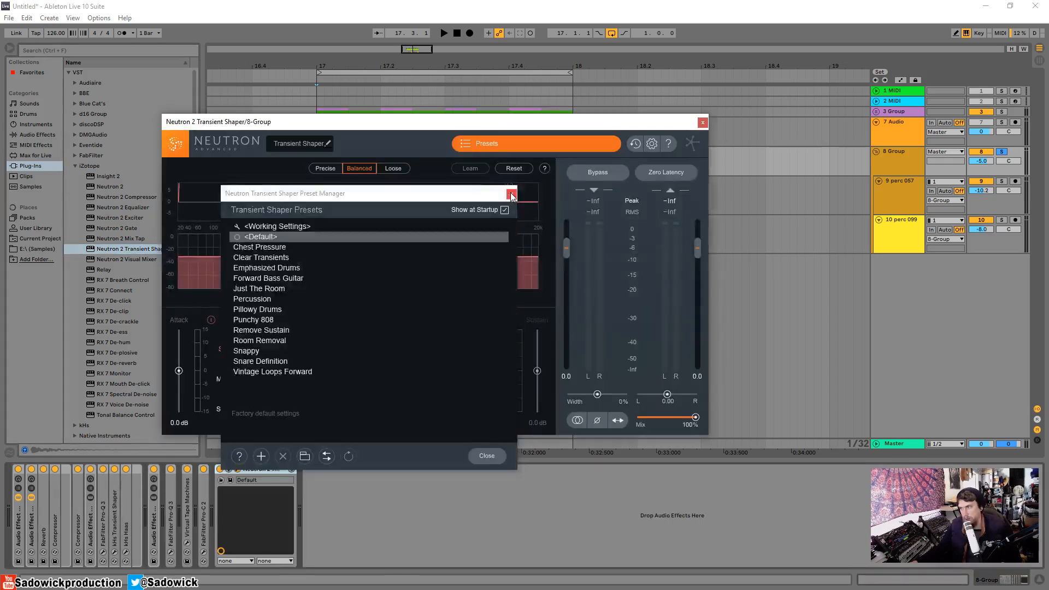
left_click(511, 194)
left_click_drag(461, 124, 436, 125)
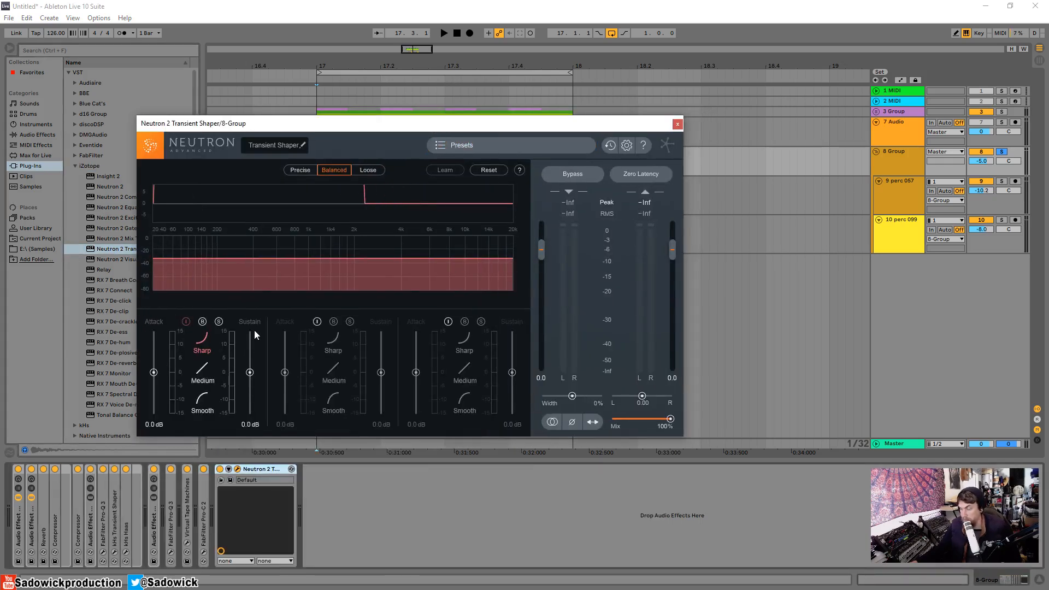
left_click_drag(342, 126, 309, 135)
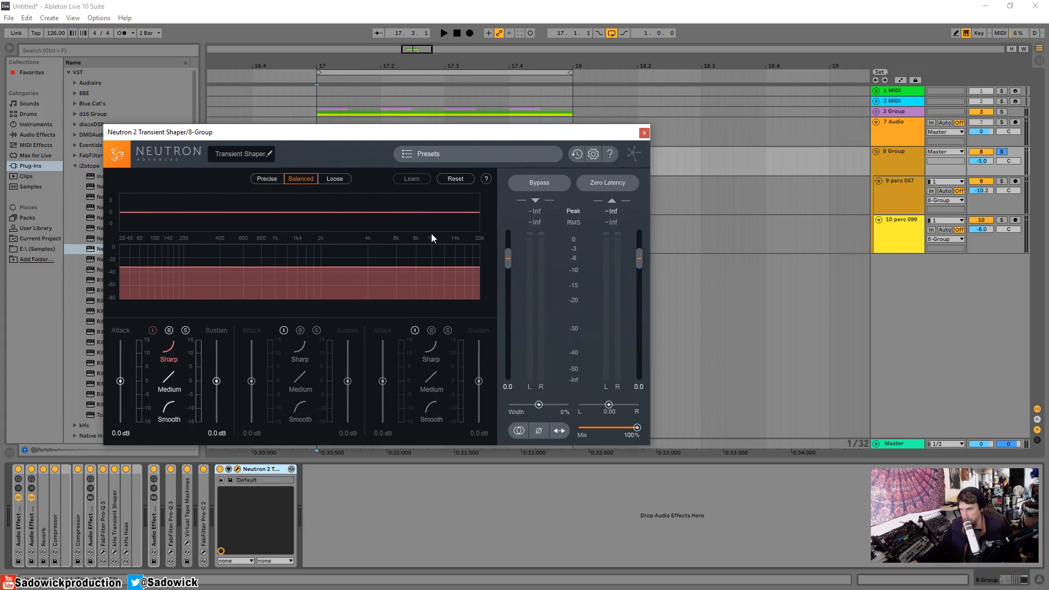
- Raise the Transient Shaper's first-band attack to 4.3 dB while listening to the loop
key("space")
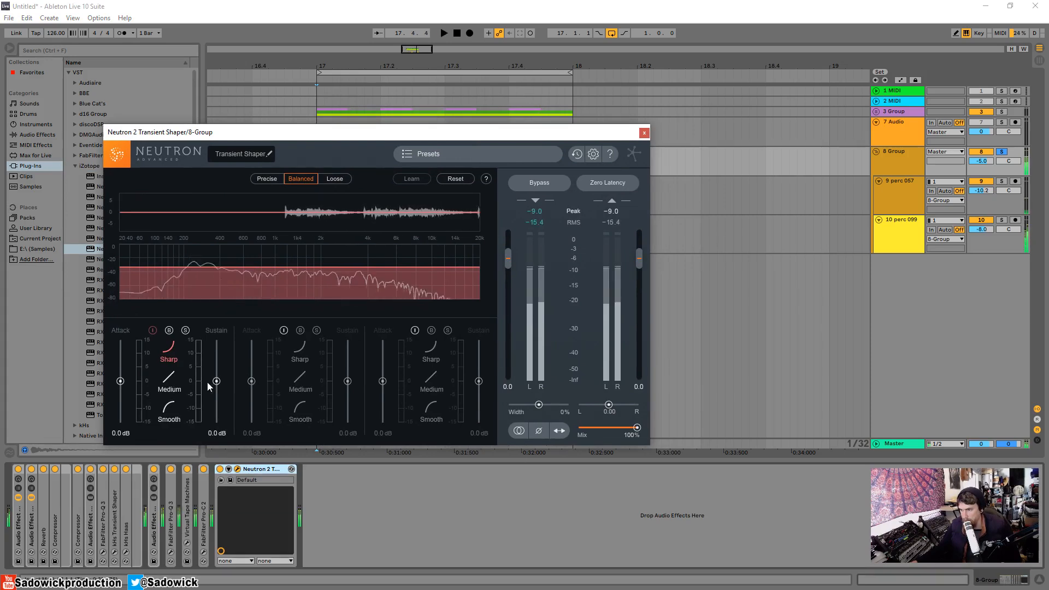
mouse_move(122, 374)
left_mouse_down()
mouse_move(123, 363)
mouse_move(121, 373)
left_mouse_up()
key("space")
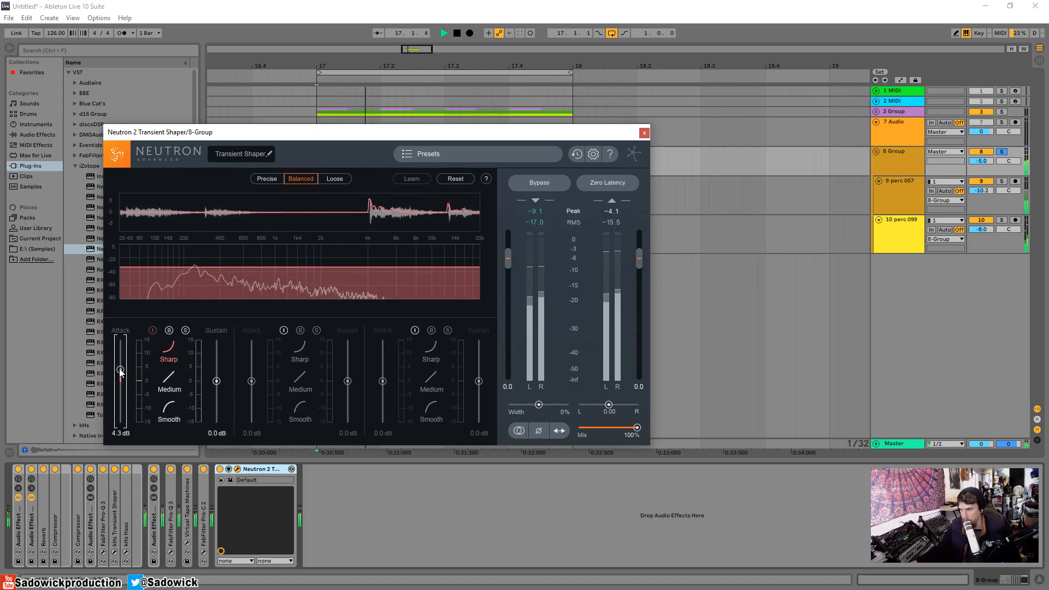
- Enable the Transient Shaper's second and third bands and move the first crossover slightly lower
left_click(284, 330)
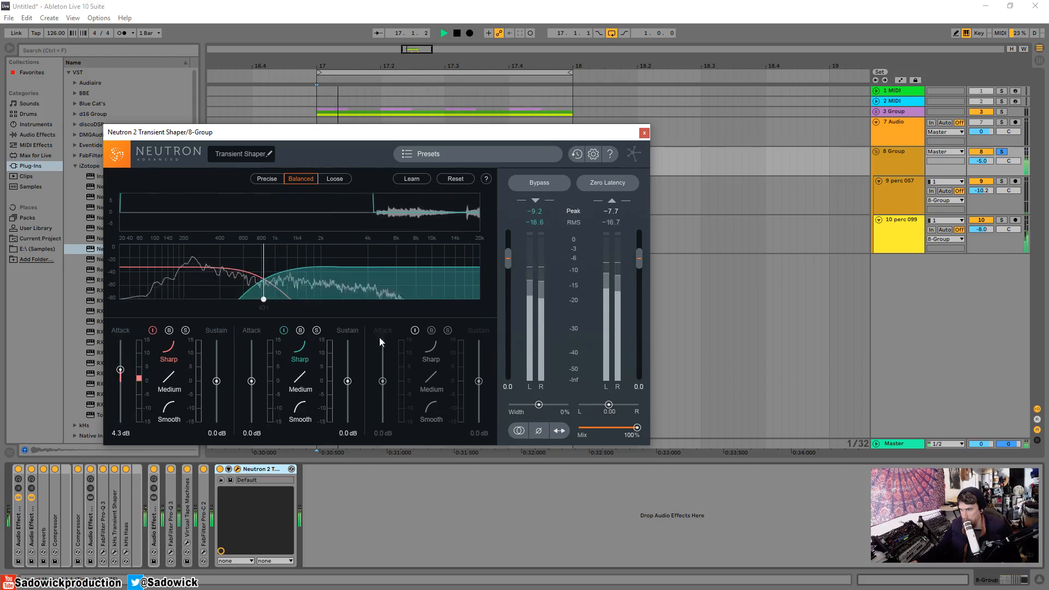
left_click(414, 330)
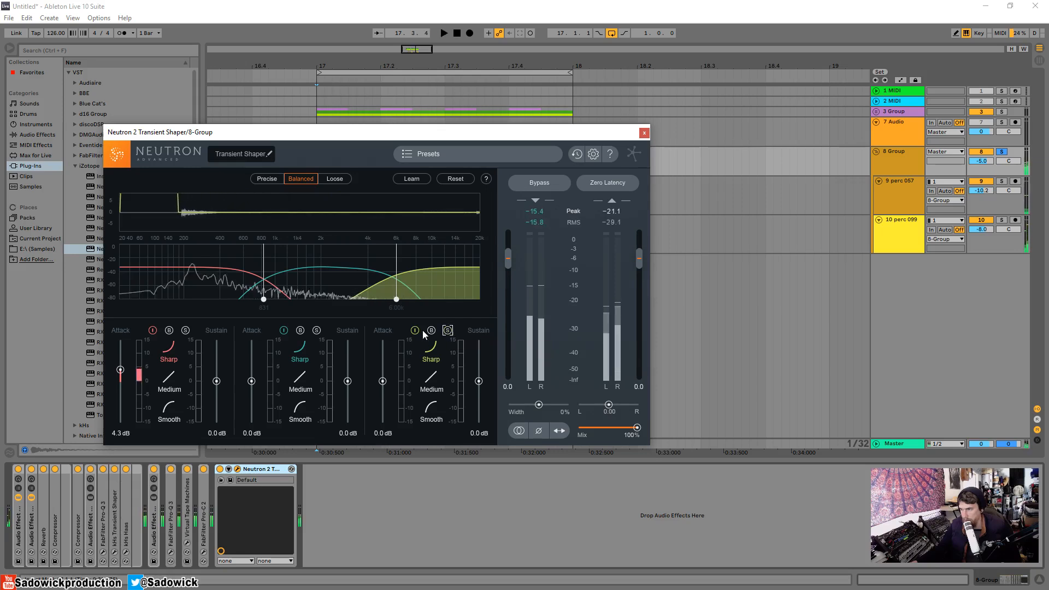
left_click_drag(264, 268, 261, 277)
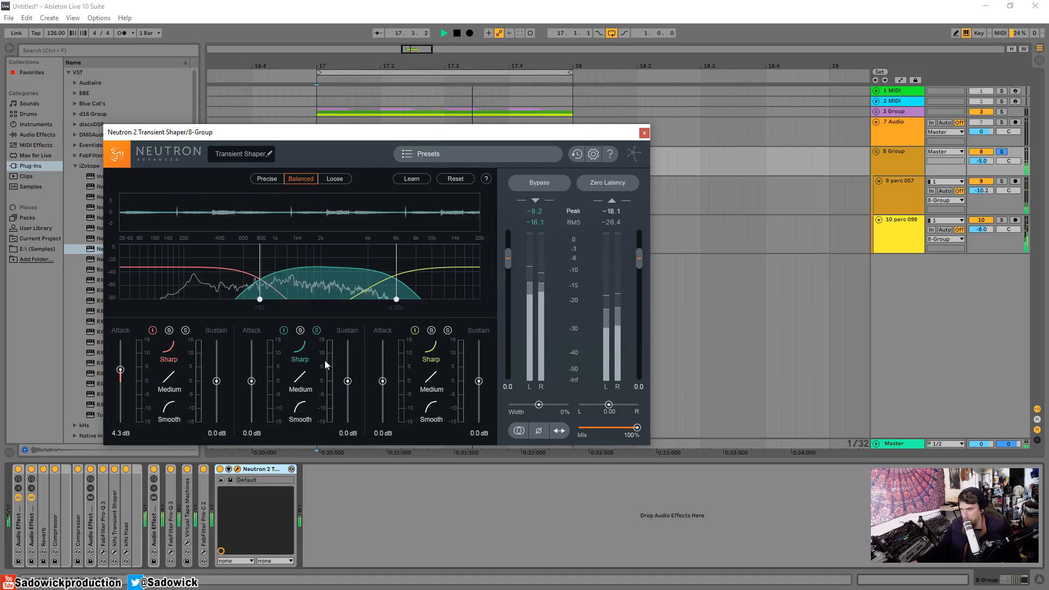
- Set the middle band's attack to 7.8 dB and sustain to -1.9 dB, then stop playback and release its solo
left_click_drag(252, 381, 259, 360)
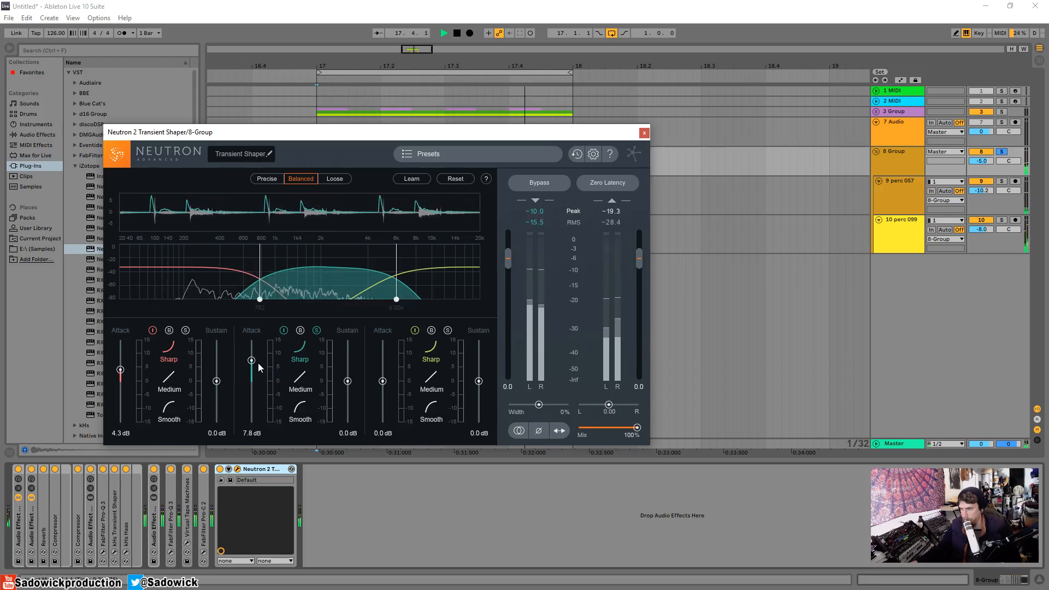
mouse_move(347, 381)
left_mouse_down()
mouse_move(349, 404)
mouse_move(351, 392)
left_mouse_up()
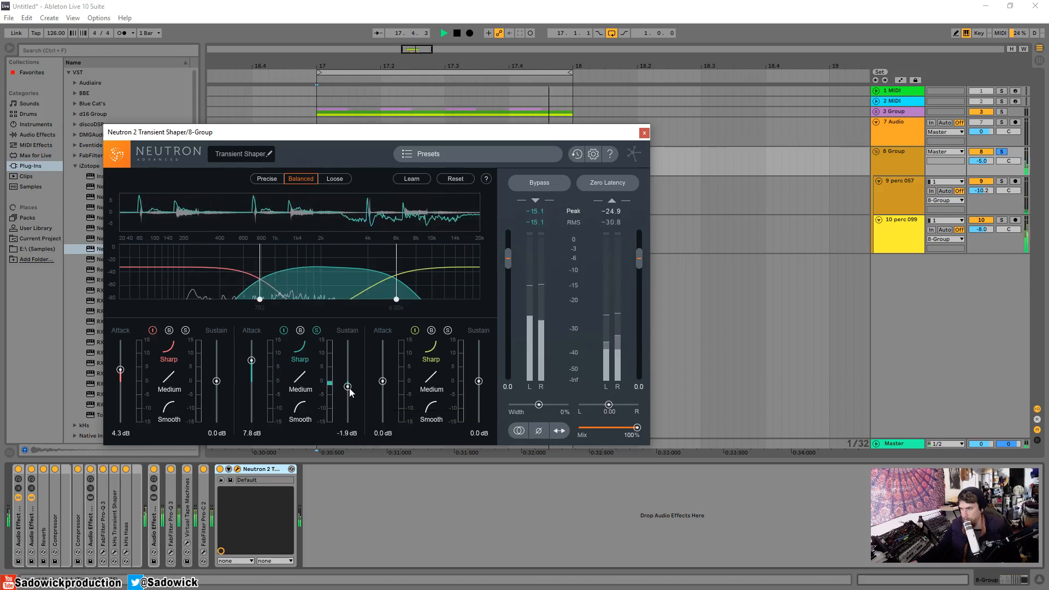
key("space")
left_click(317, 331)
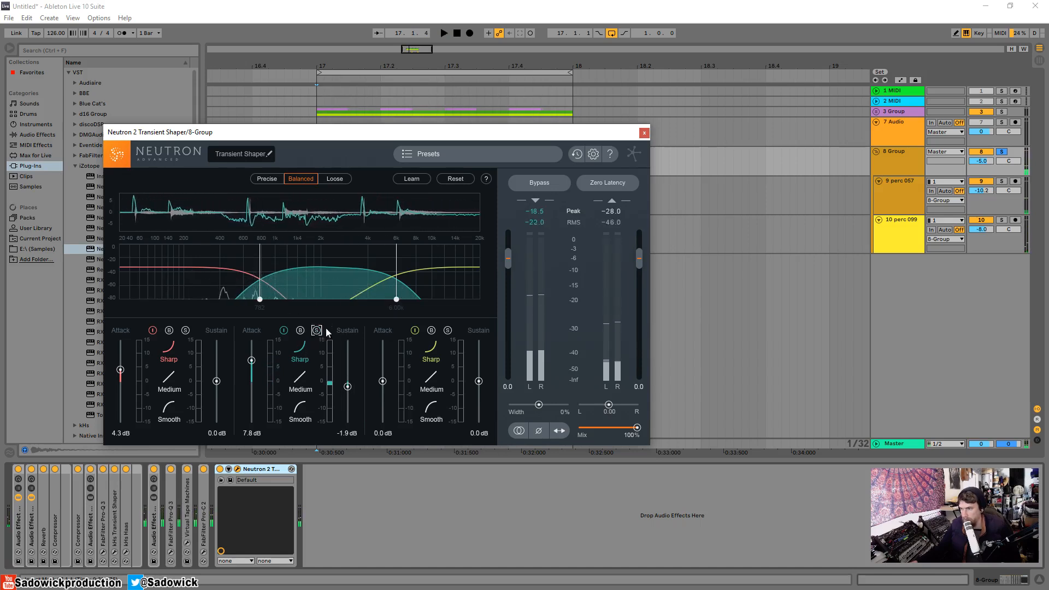
- Audition extreme middle-band attack settings, settle on 3.9 dB and switch that band's shape to Smooth
key("space")
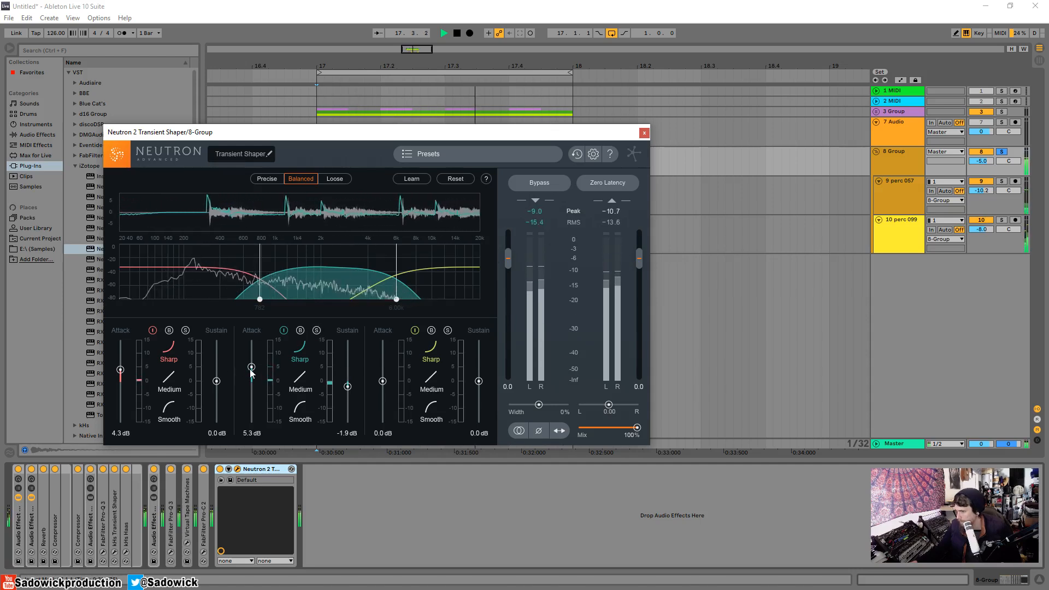
left_click_drag(251, 361, 251, 367)
mouse_move(120, 370)
left_mouse_down()
mouse_move(115, 434)
mouse_move(122, 345)
mouse_move(123, 375)
left_mouse_up()
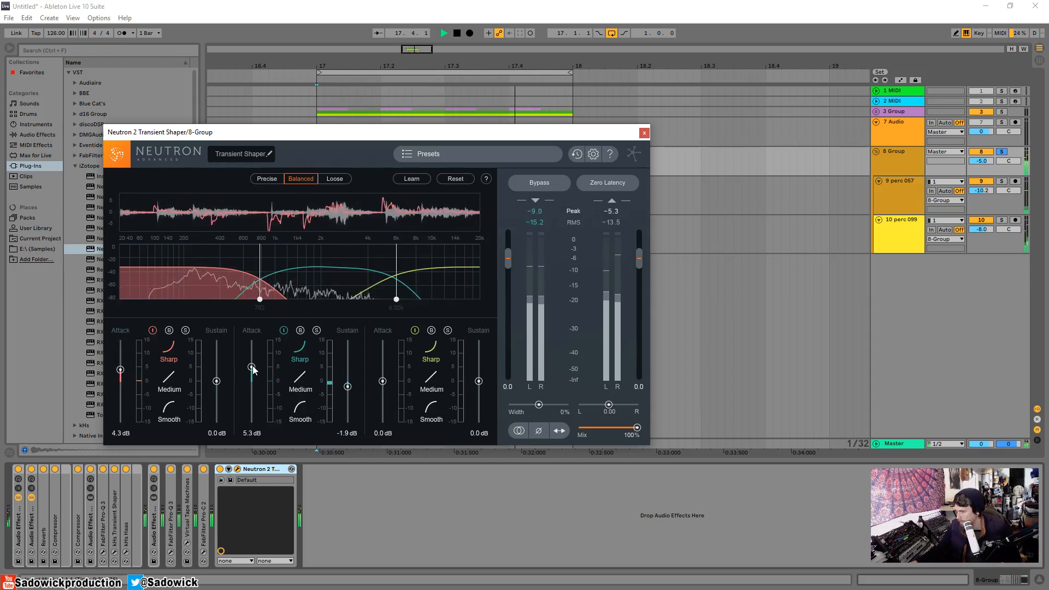
left_click_drag(252, 367, 251, 431)
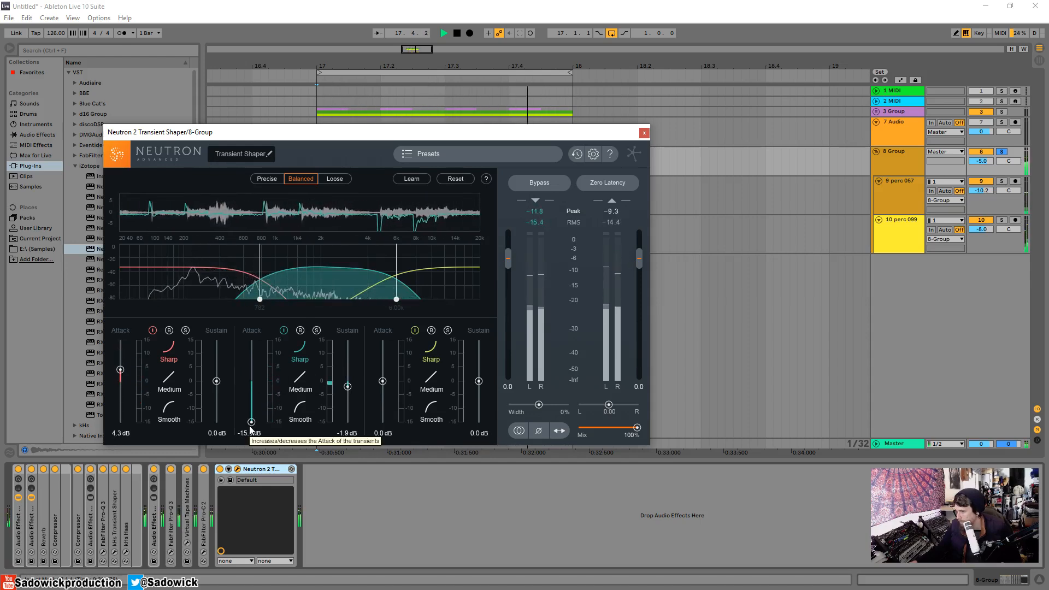
left_click_drag(251, 422, 252, 374)
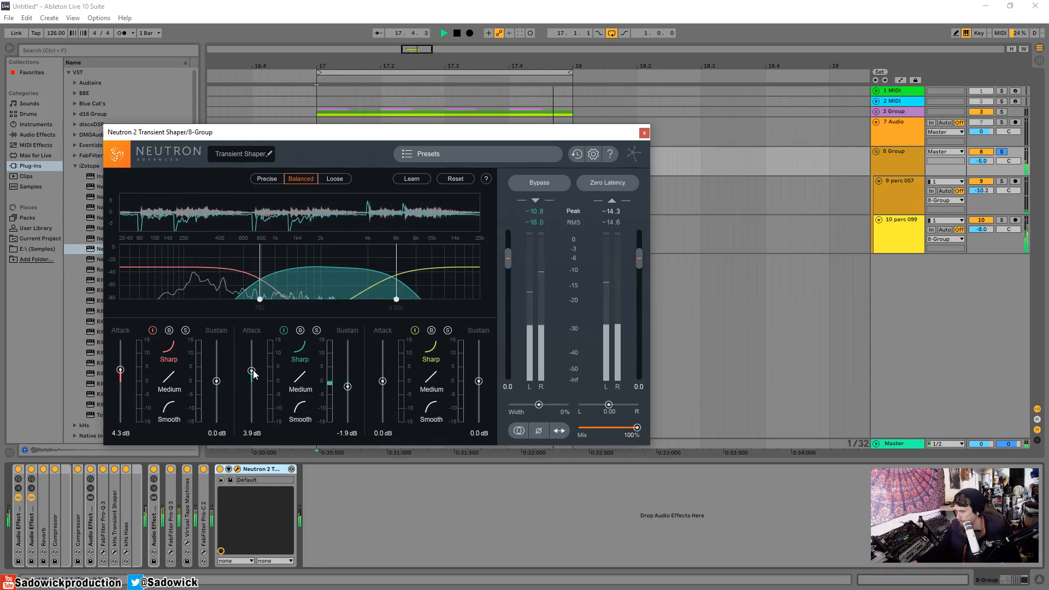
left_click(299, 405)
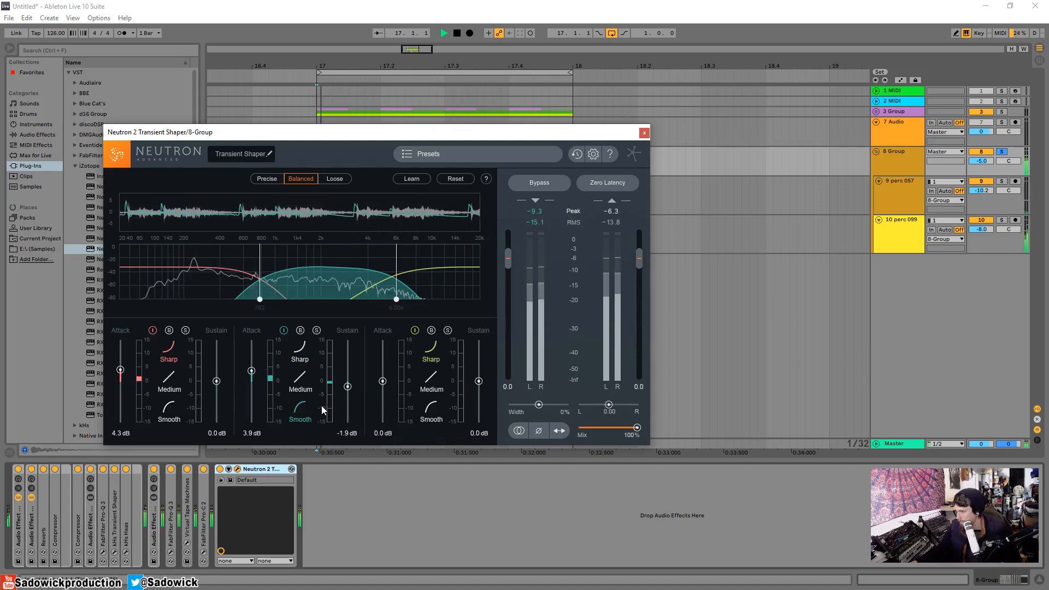
- Close the Transient Shaper window and add Neutron 2 Gate after it on the 8 Group
left_click(644, 132)
left_click(903, 156)
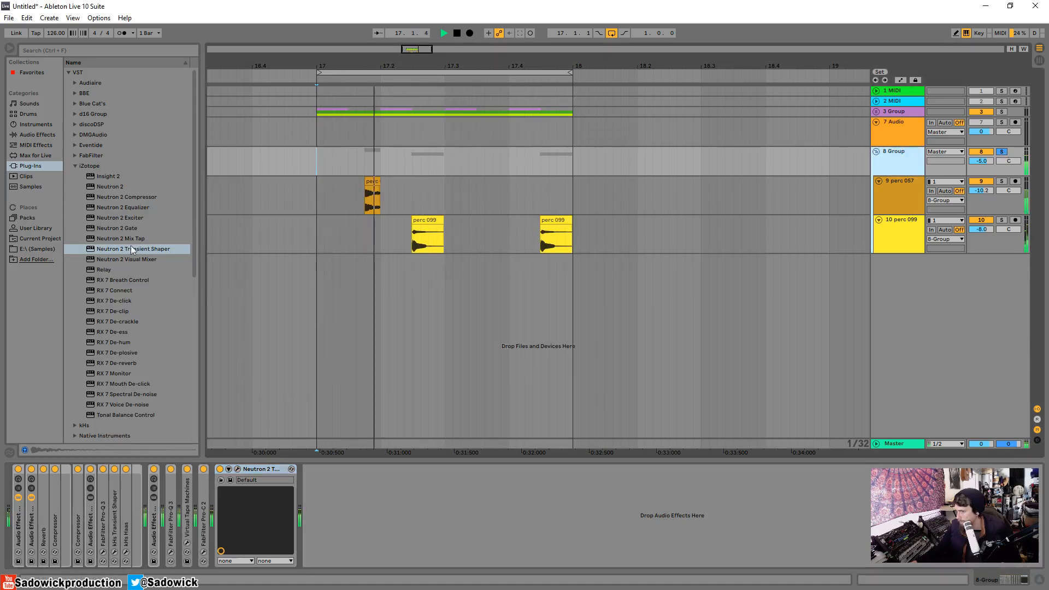
left_click_drag(119, 228, 314, 503)
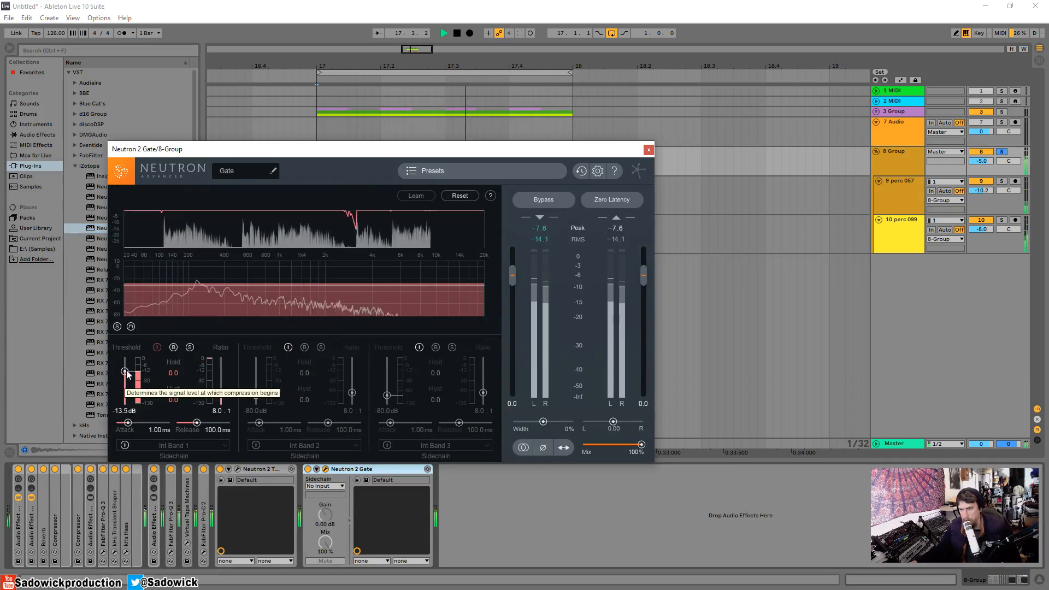
- Try the Gate with a 370.5 ms release, a hold of 1.0 and a threshold of -6.9 dB
left_click_drag(126, 371, 124, 372)
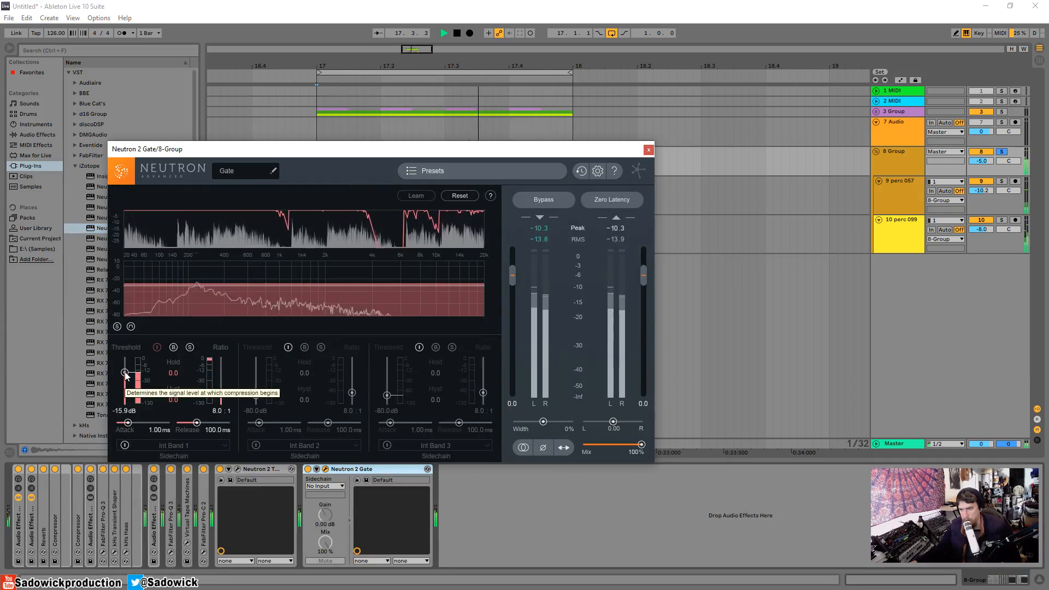
left_click_drag(197, 423, 204, 426)
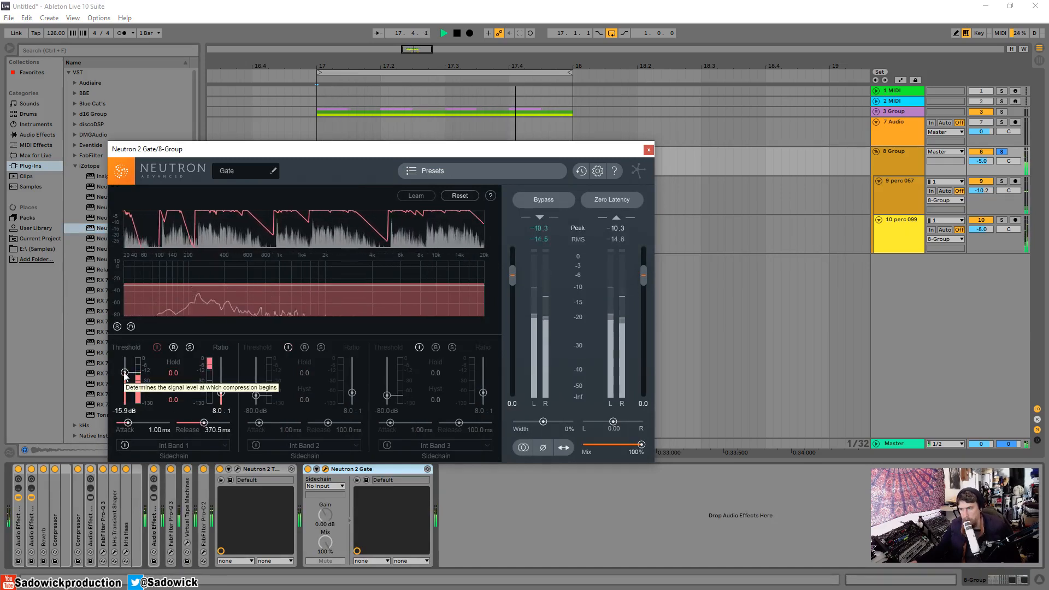
left_click_drag(124, 374, 124, 371)
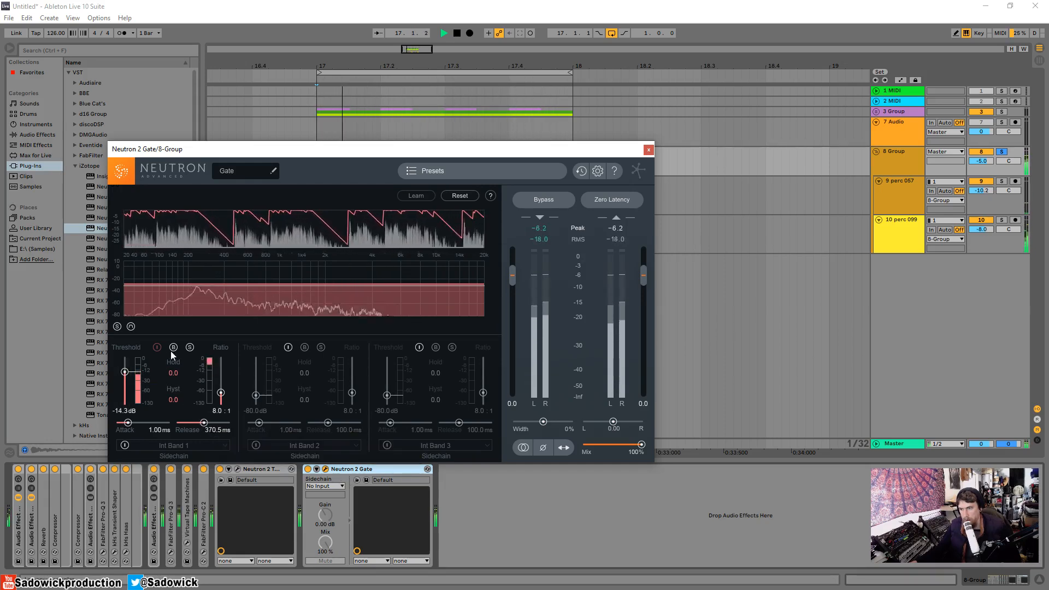
left_click_drag(178, 371, 172, 304)
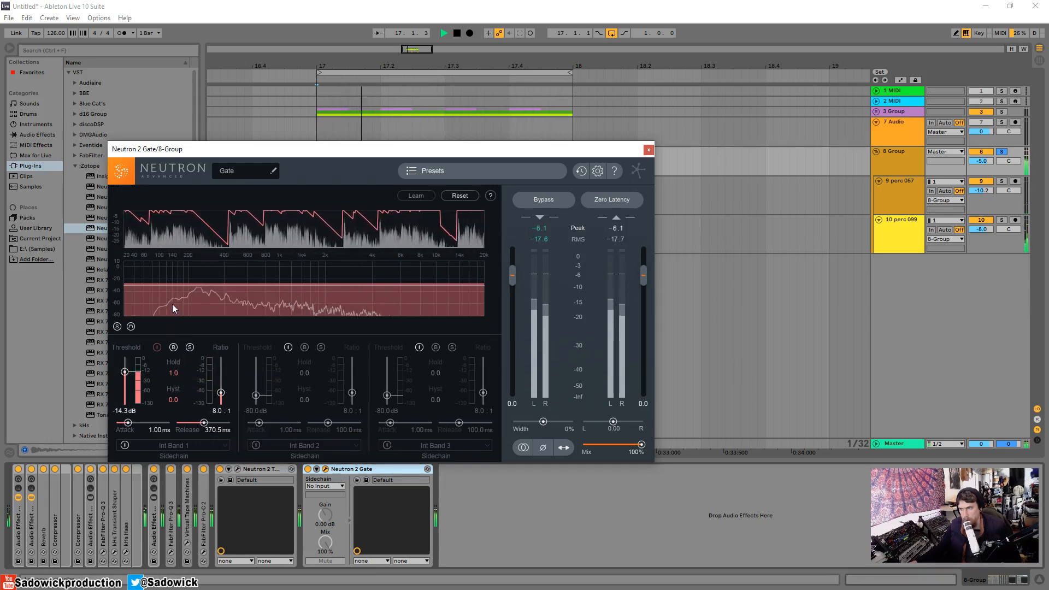
left_click_drag(125, 372, 124, 368)
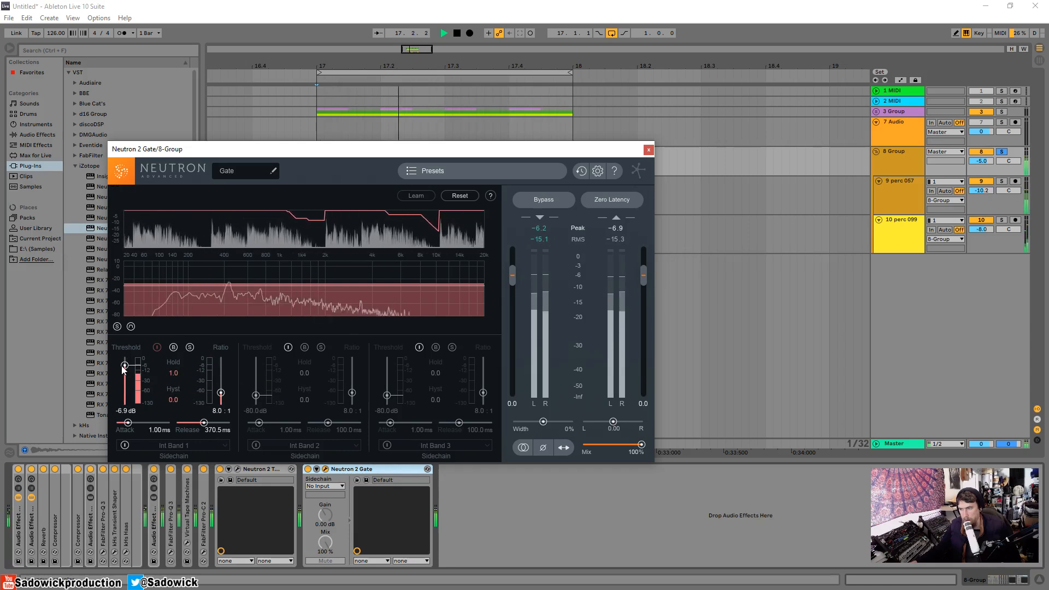
- Close the Gate window, stop playback and fold the Transient Shaper and Gate devices
left_click(650, 151)
key("space")
double_click(261, 468)
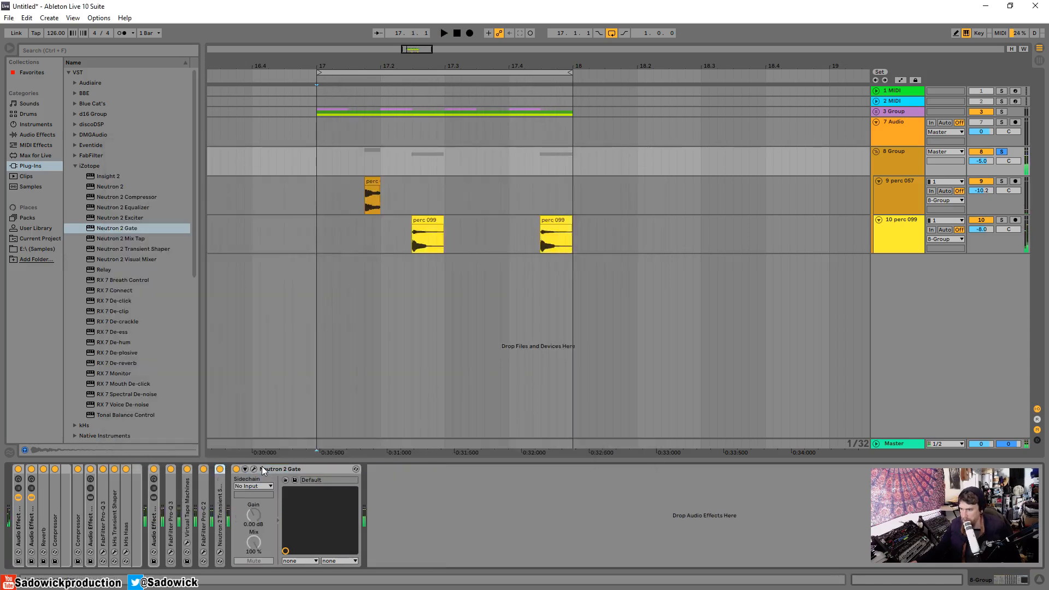
left_click(271, 471)
double_click(271, 471)
left_click(324, 162)
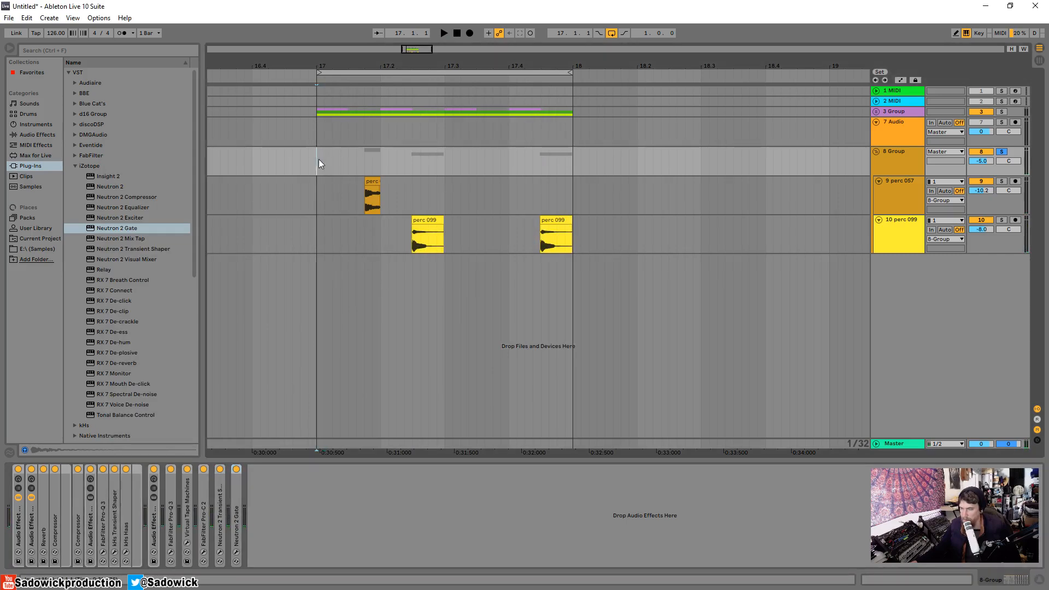
- Compare the 8 Group soloed and in the full mix, leaving it soloed with playback stopped
key("space")
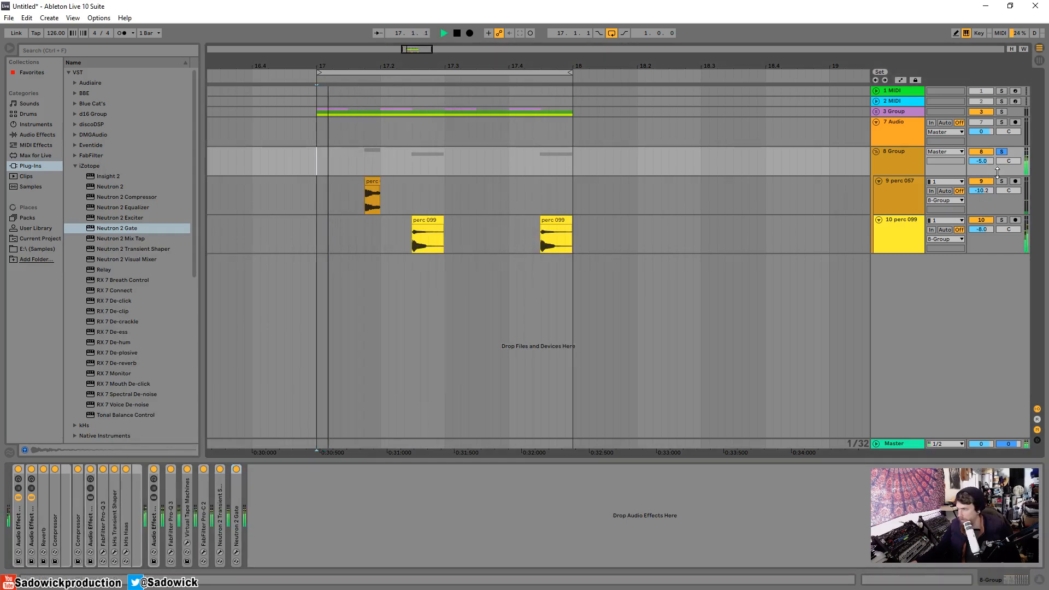
key("space")
left_click(1002, 152)
left_click(904, 156)
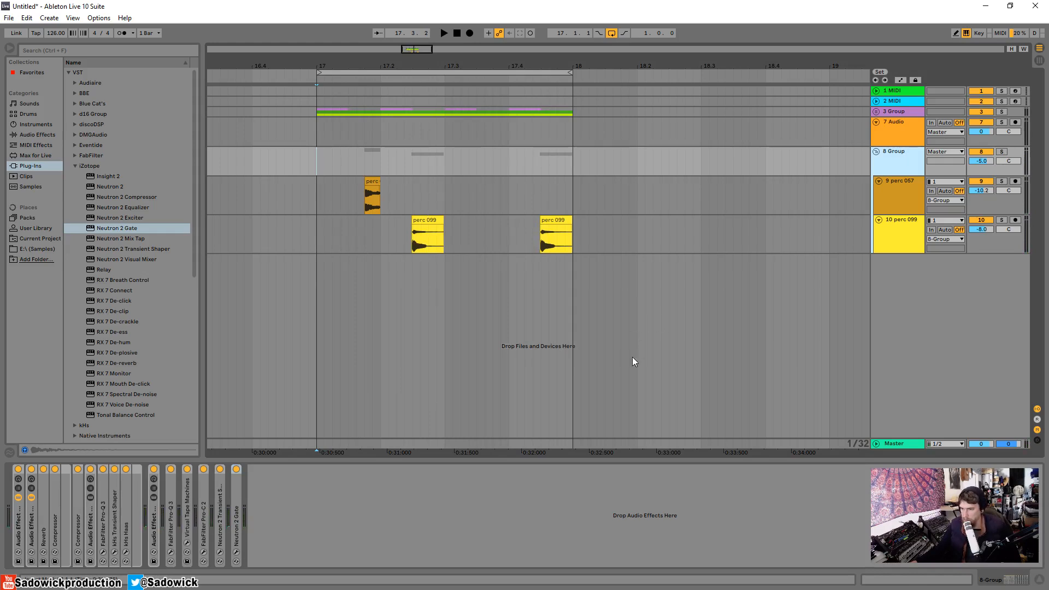
key("space")
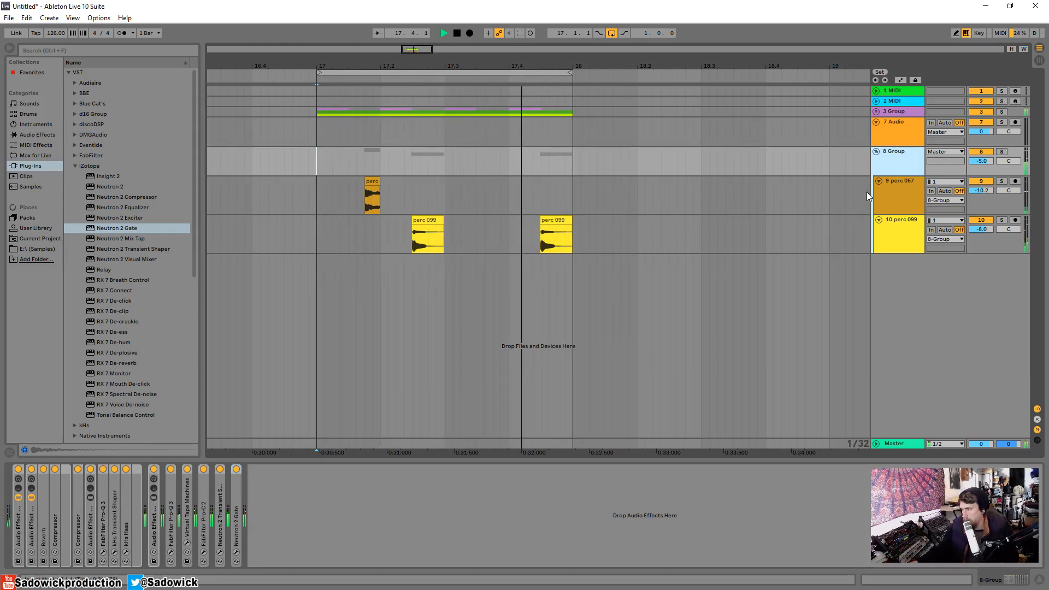
left_click(1002, 153)
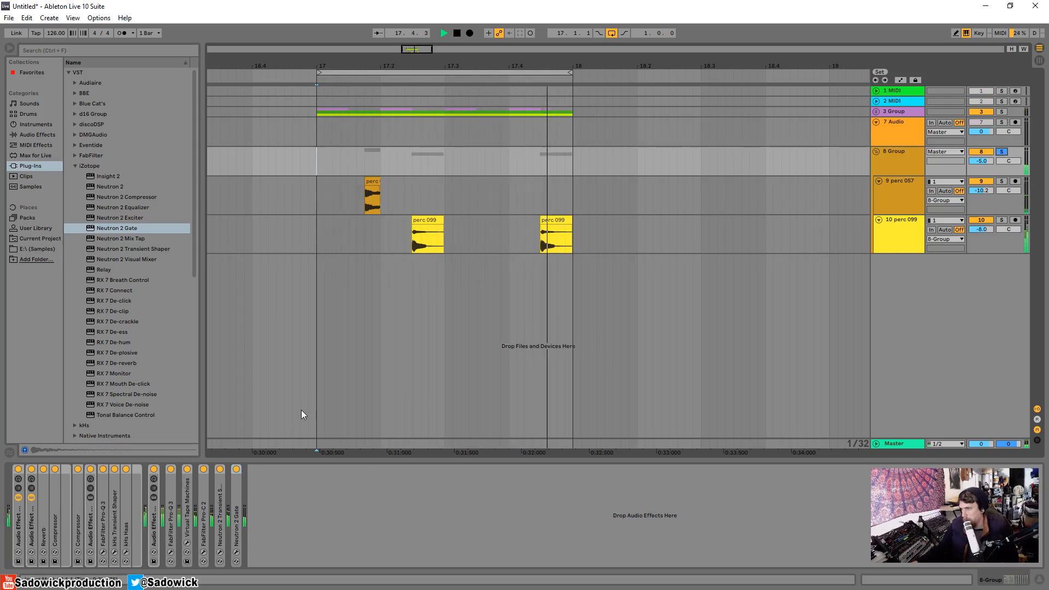
key("space")
- Reopen the Gate and set its first band to hold 0.2, attack 0 ms, release 42.90 ms and threshold -10.7 dB
double_click(239, 490)
left_click(254, 468)
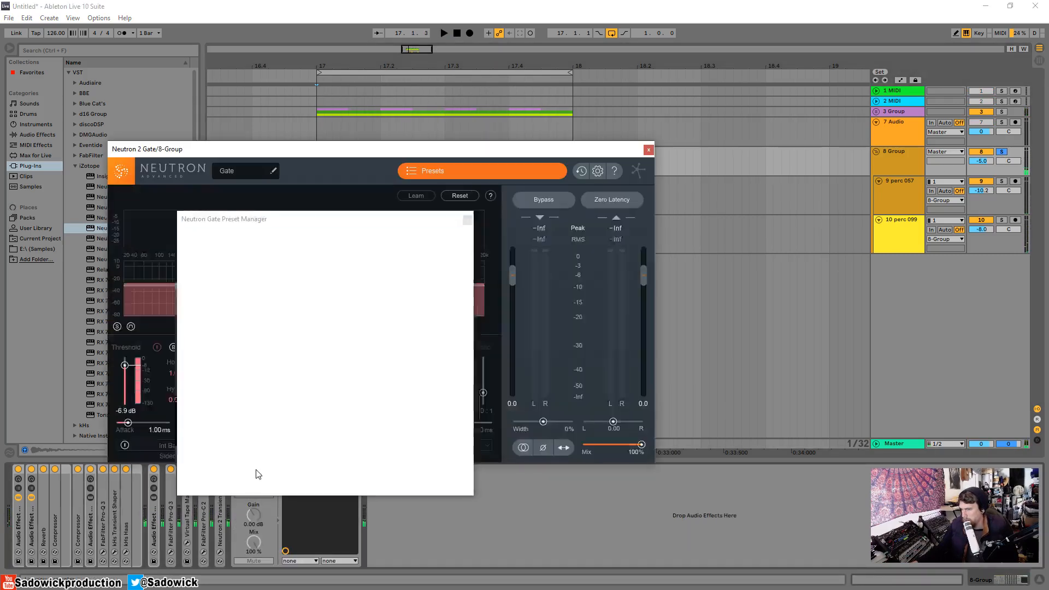
key("space")
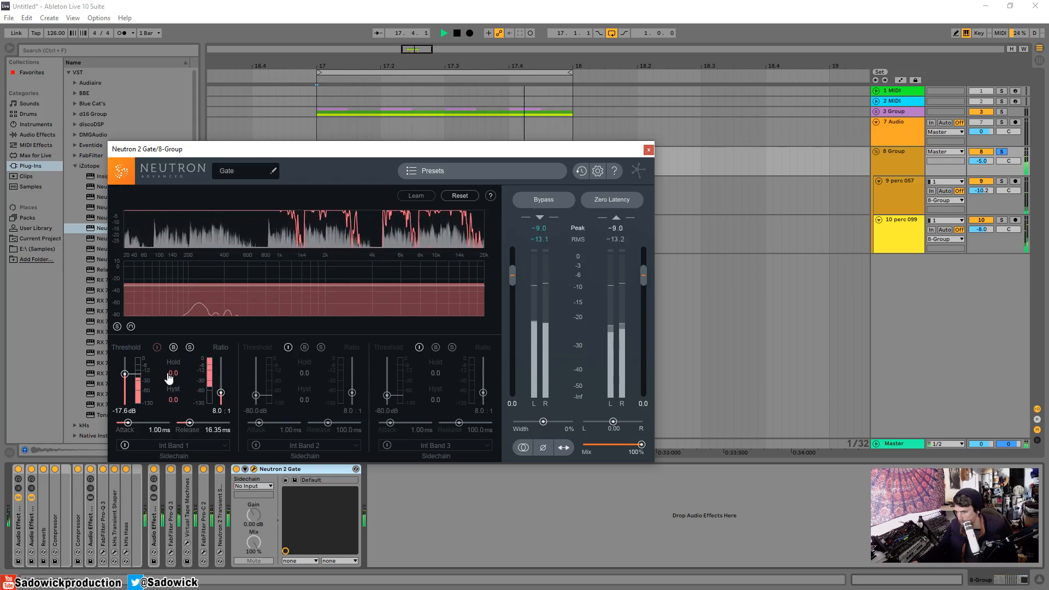
left_click_drag(170, 375, 175, 369)
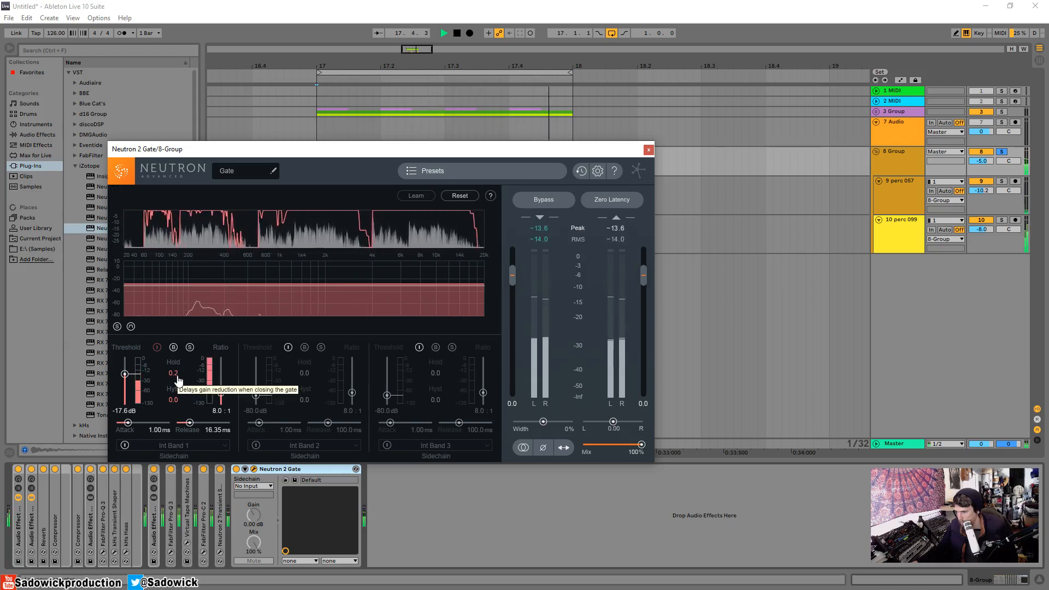
left_click_drag(190, 423, 118, 422)
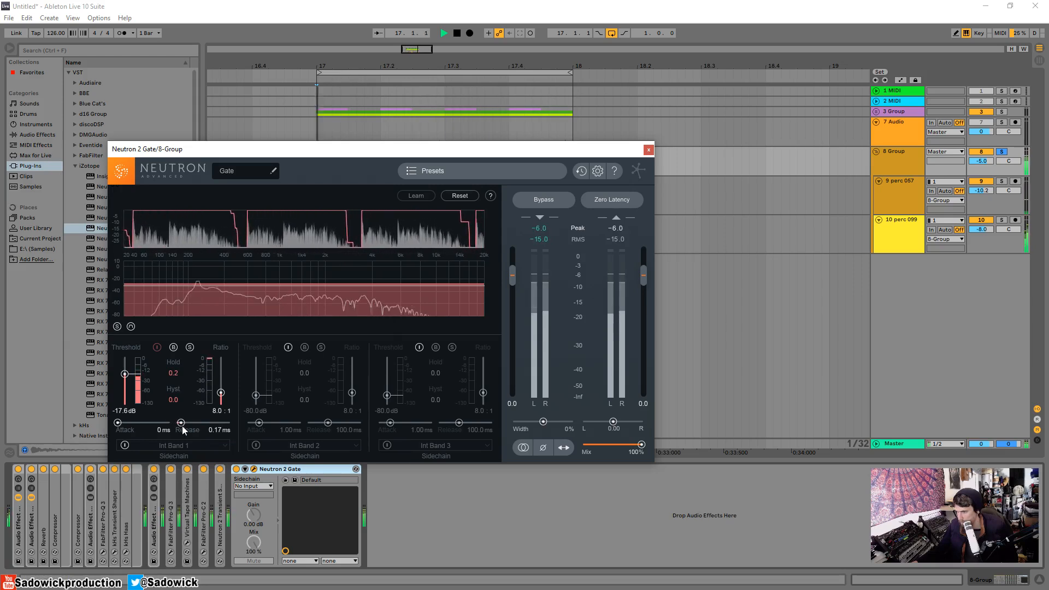
left_click_drag(182, 425, 192, 424)
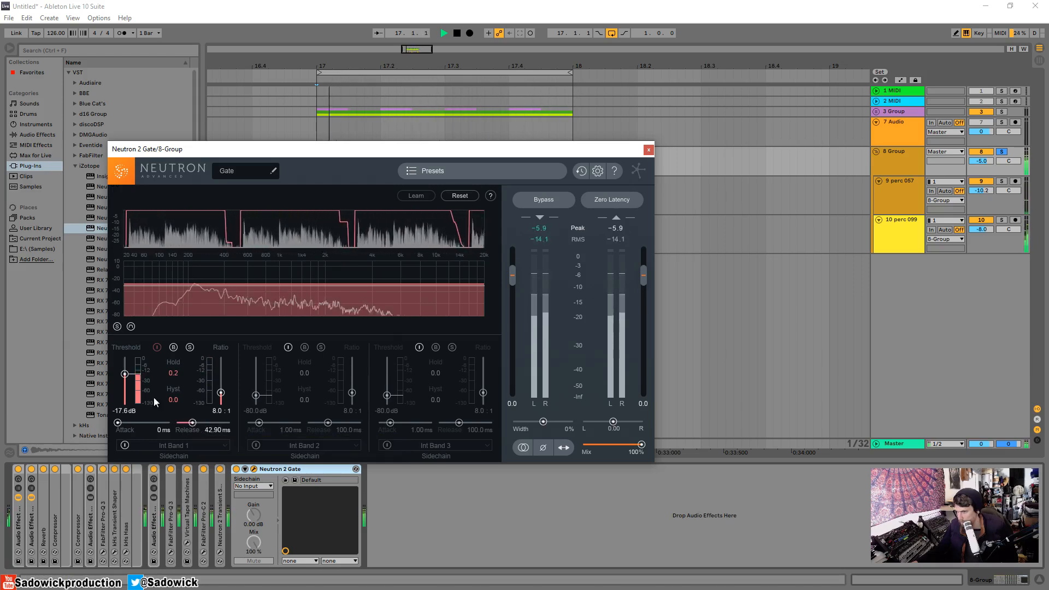
left_click_drag(125, 373, 123, 369)
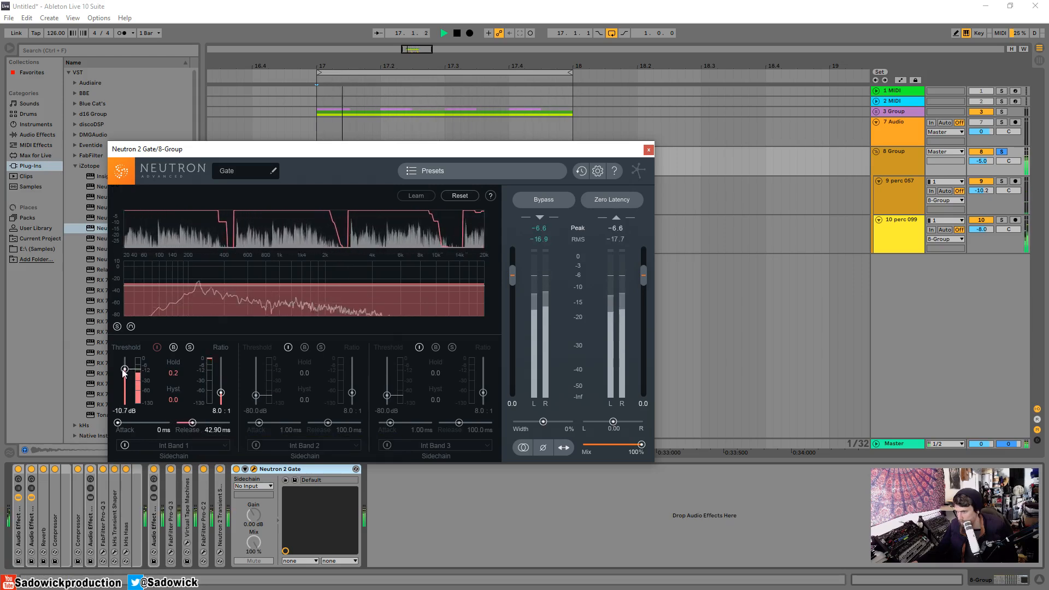
- Enable the Gate's detection filter, narrow it to roughly 450 Hz to 6 kHz and resume playback
left_click(131, 326)
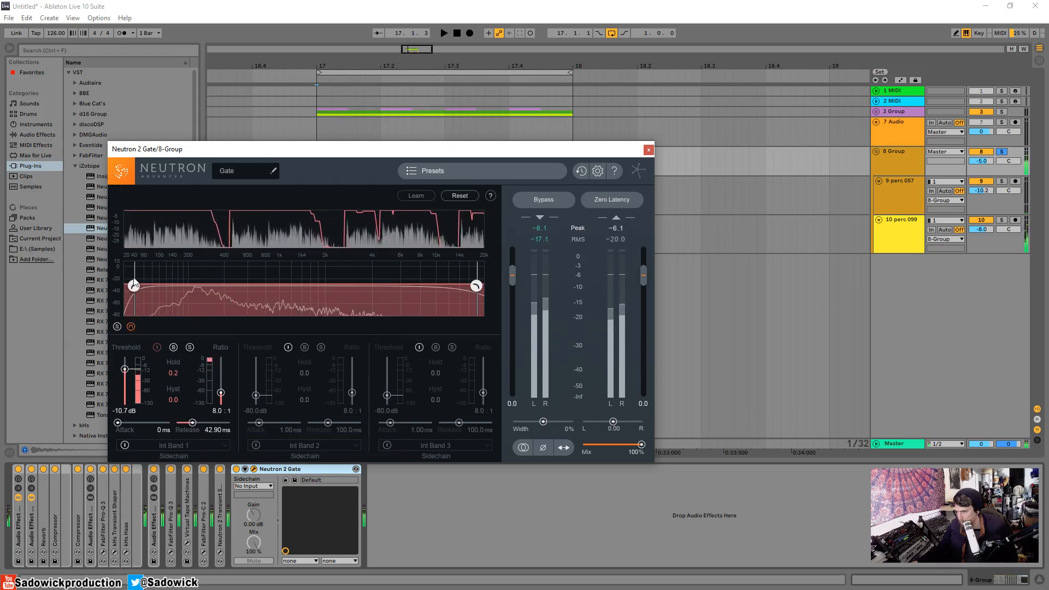
left_click_drag(134, 286, 234, 284)
left_click_drag(476, 285, 400, 285)
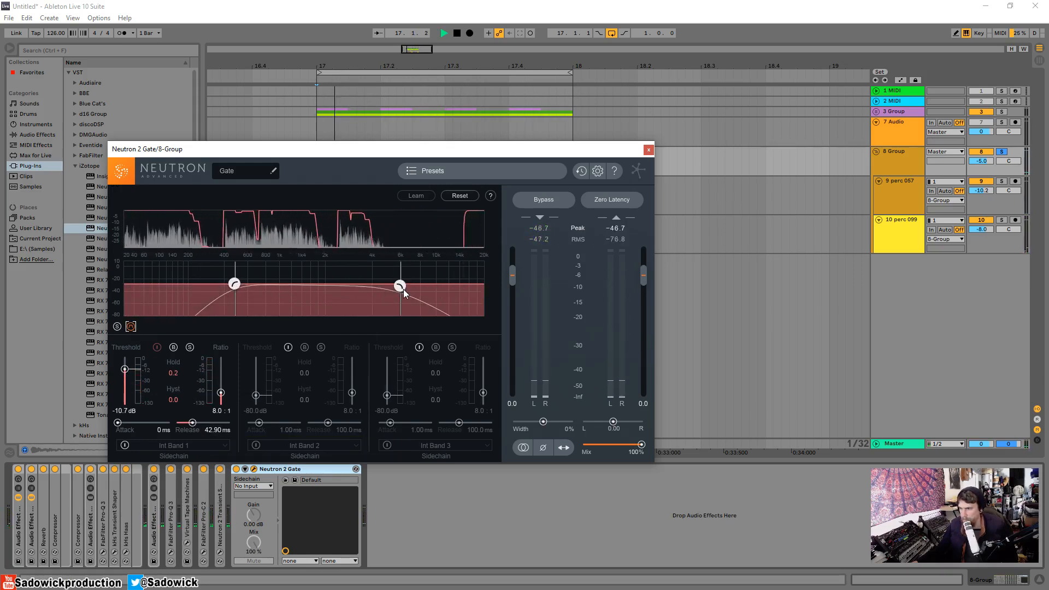
key("space")
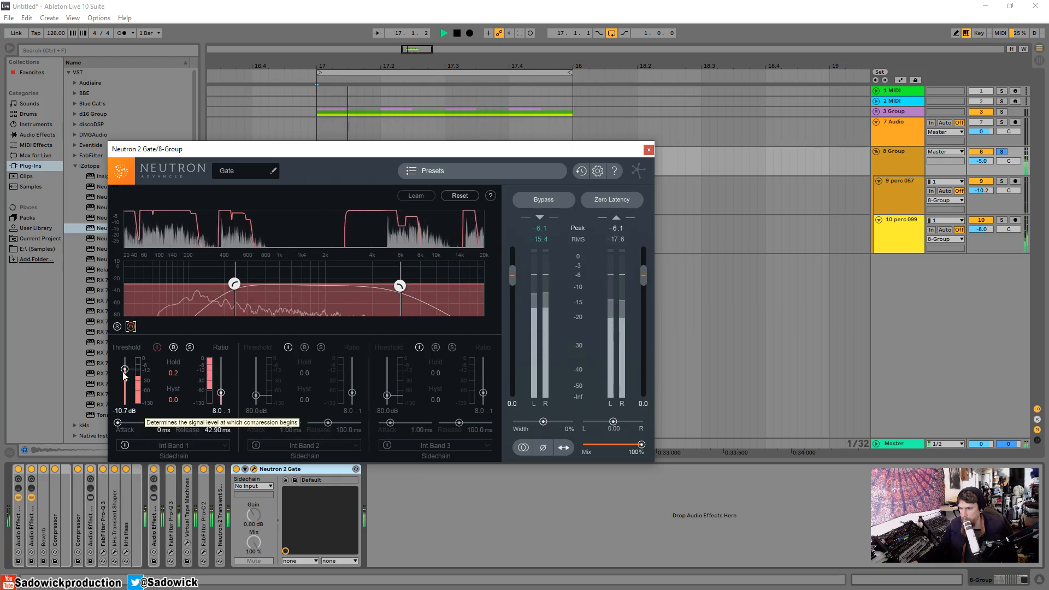
- Refine the Gate's first band to threshold -14.3 dB, release 5.83 ms, hold 0.2 and hysteresis 6.2
left_click_drag(125, 369, 125, 376)
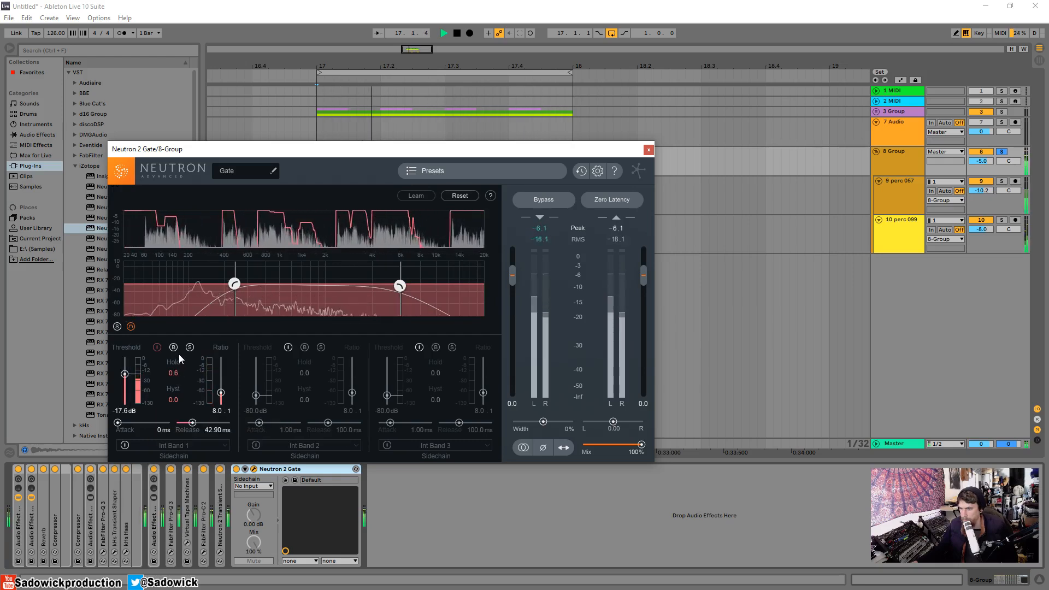
mouse_move(186, 425)
left_mouse_down()
mouse_move(197, 430)
mouse_move(188, 425)
left_mouse_up()
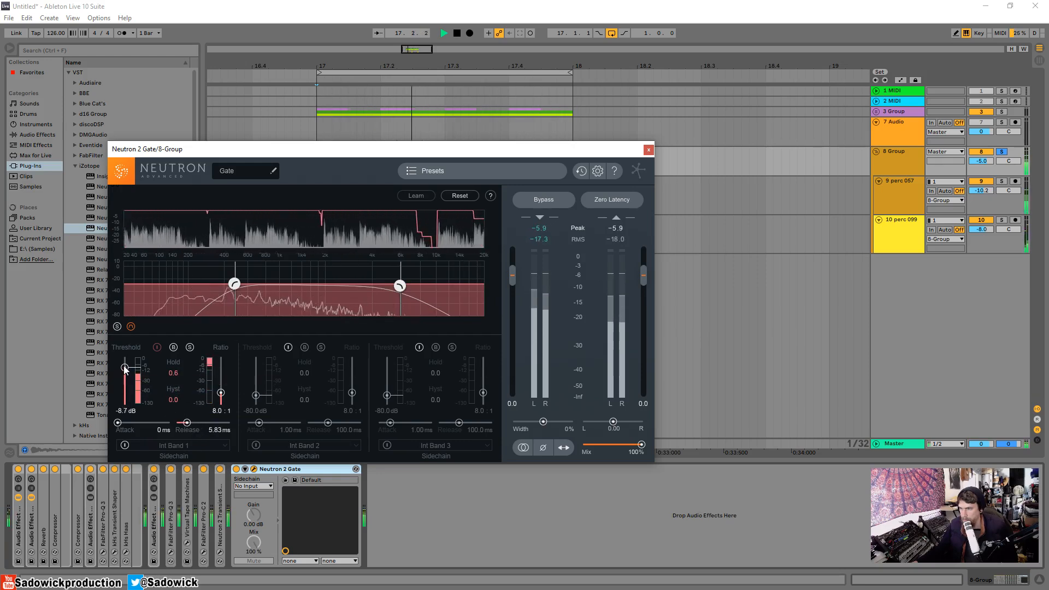
left_click_drag(125, 369, 122, 373)
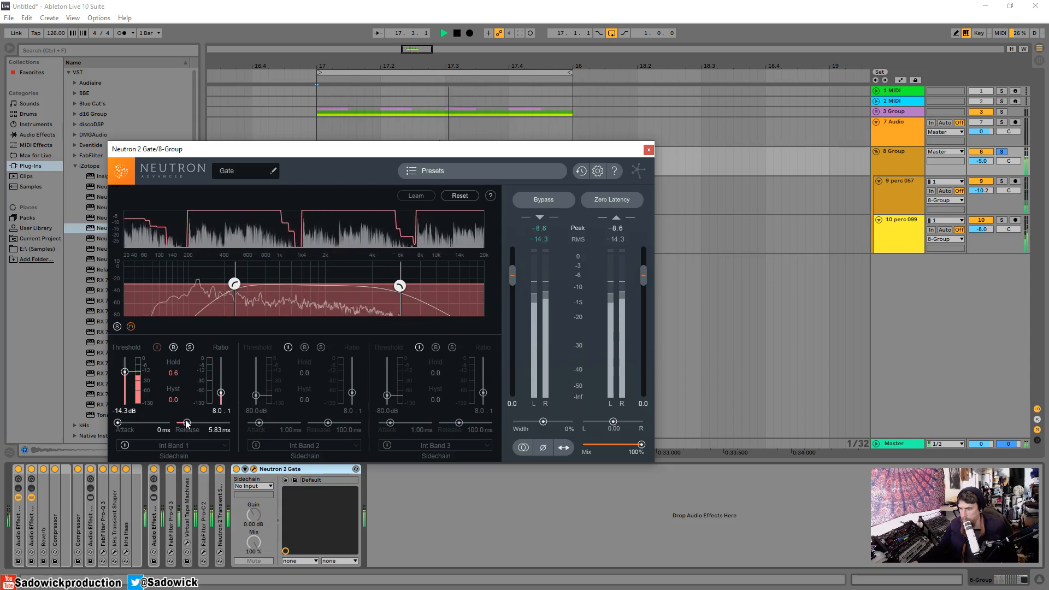
mouse_move(175, 374)
left_mouse_down()
mouse_move(175, 402)
mouse_move(170, 367)
left_mouse_up()
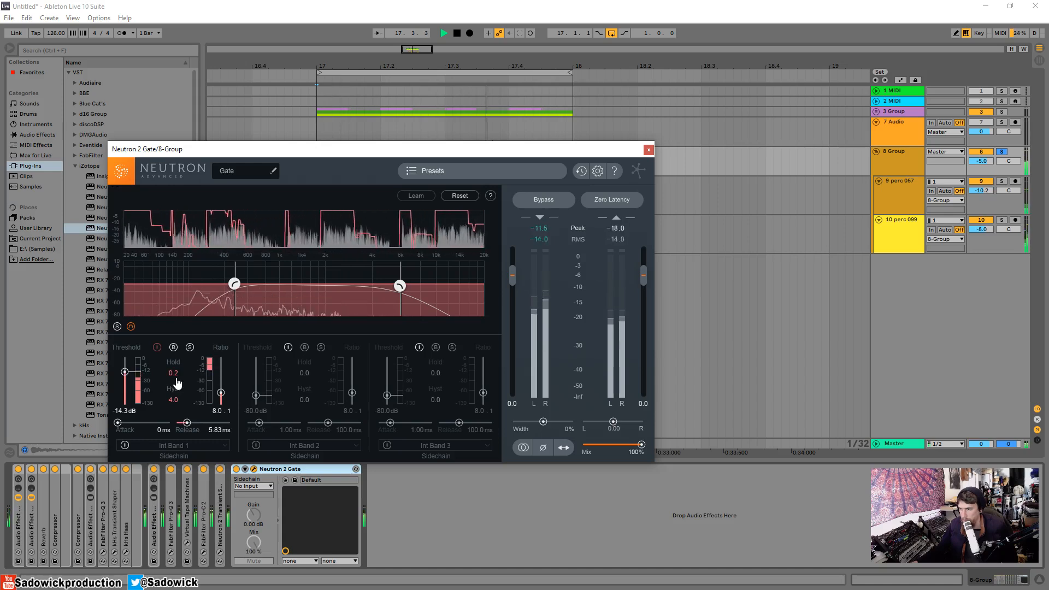
left_click_drag(173, 399, 175, 367)
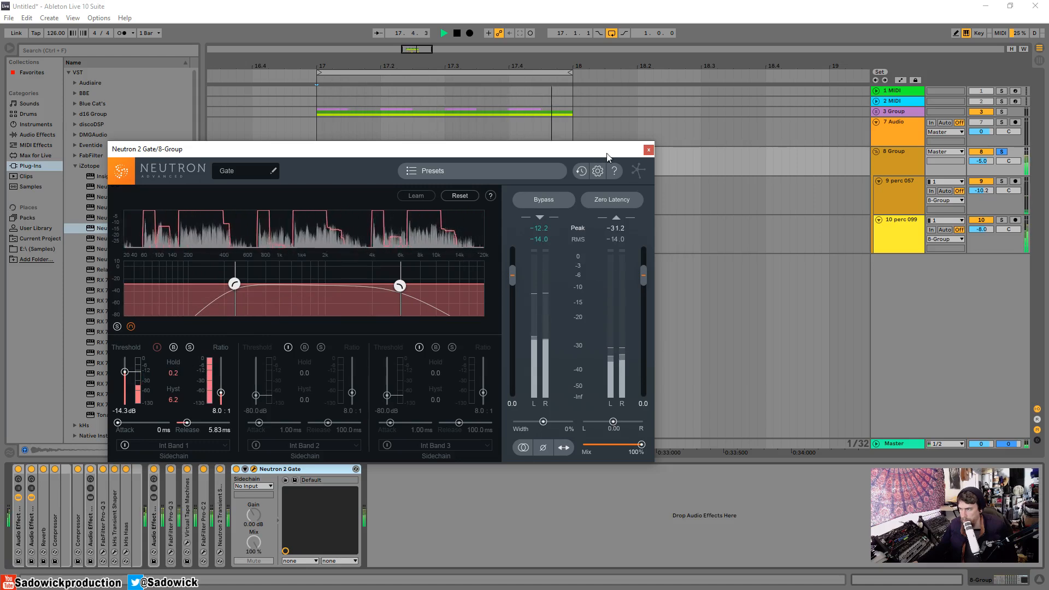
- Close the Gate window, play the 8 Group unsoloed in the full mix and fold the Gate device
left_click(649, 150)
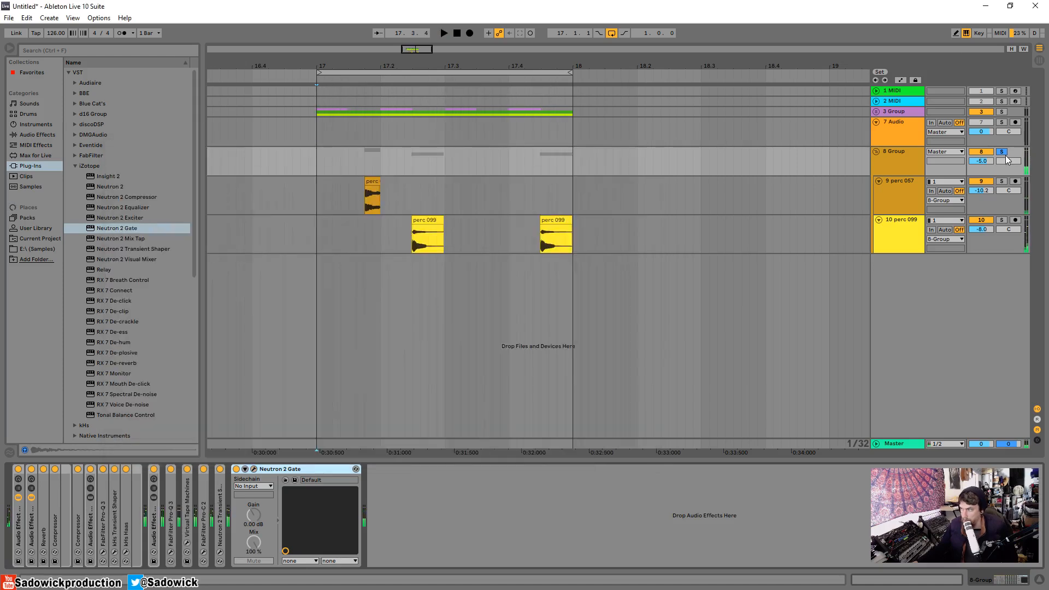
left_click(1003, 152)
key("space")
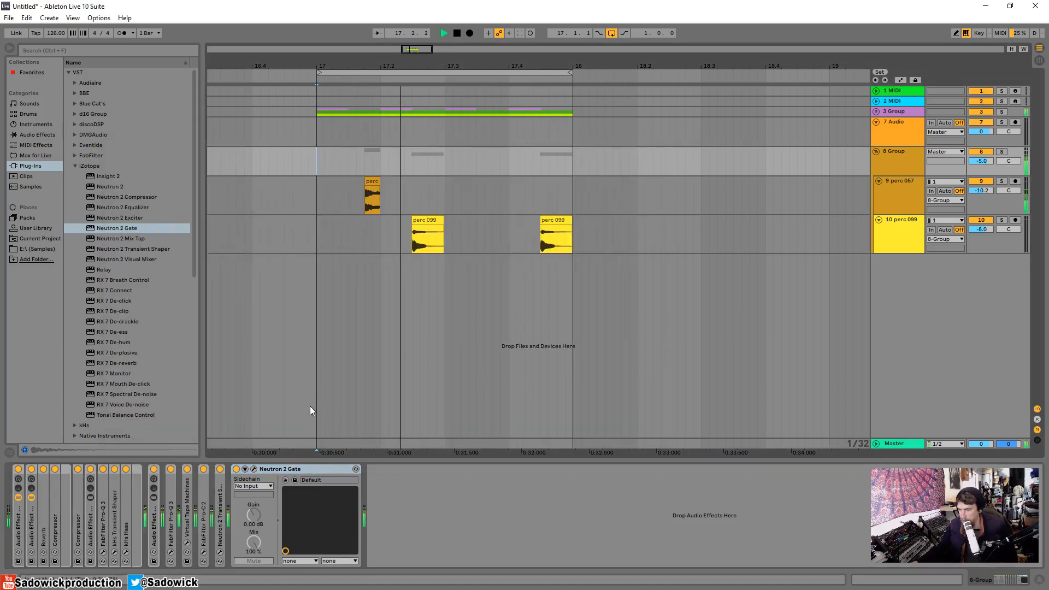
double_click(274, 469)
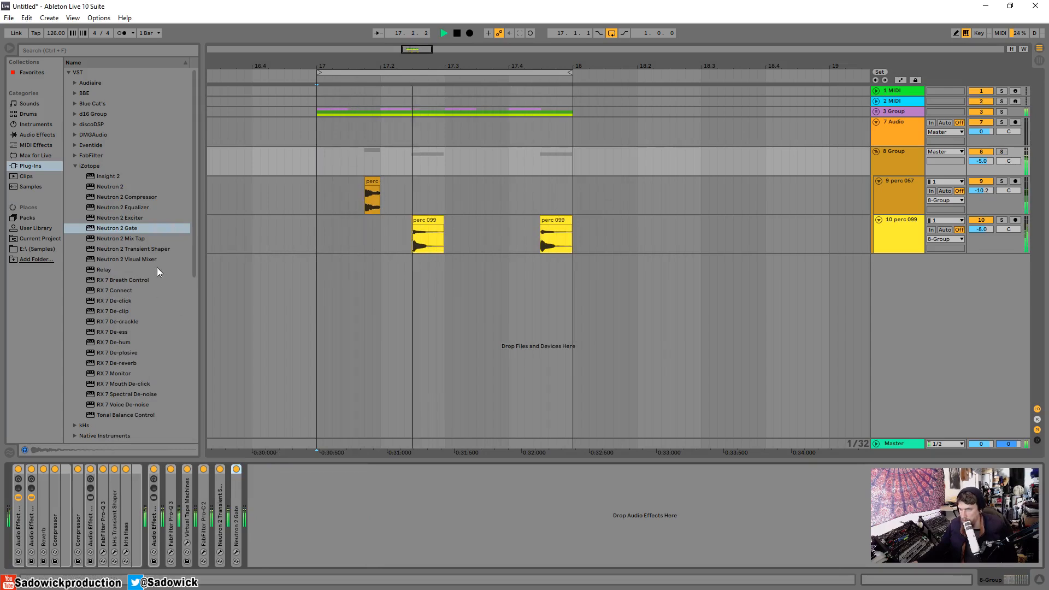
- Add Live's Delay after the Gate, with a left delay time of 1 sixteenth and dry/wet at 33%
left_click(76, 165)
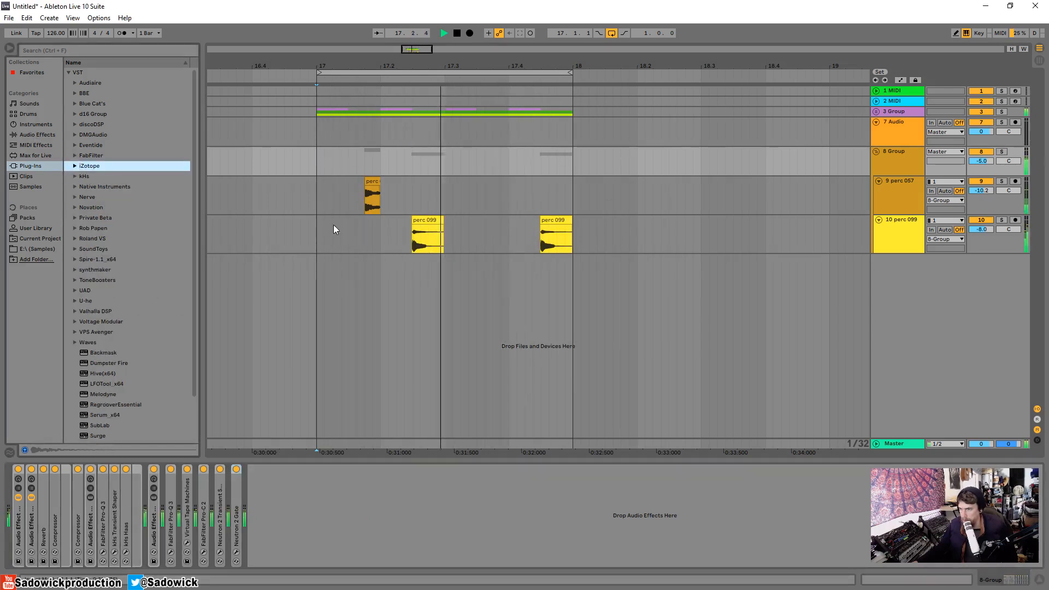
left_click(38, 135)
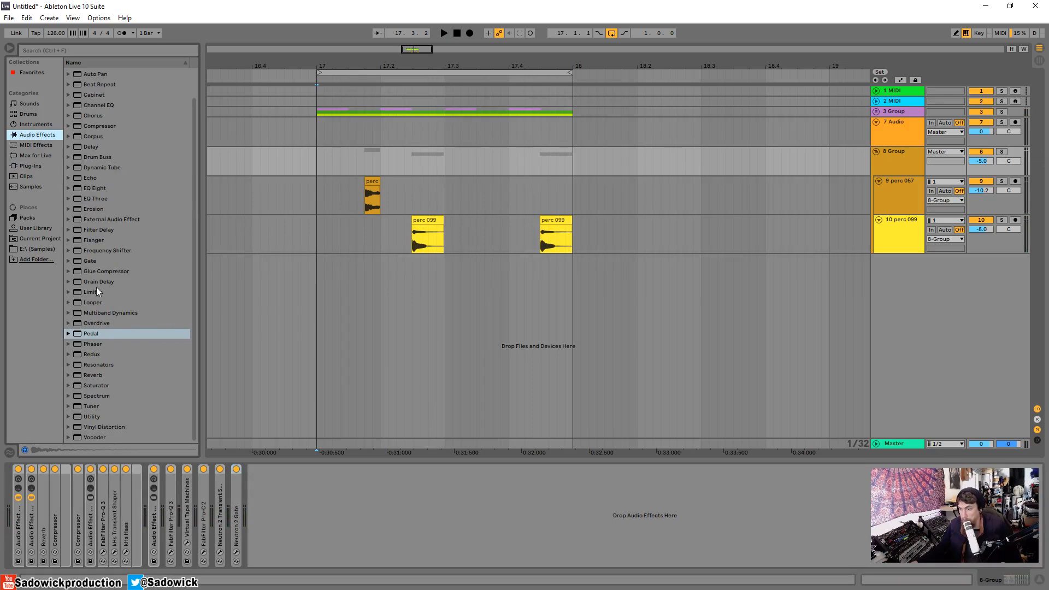
scroll(93, 267, "up", 1)
left_click_drag(89, 161, 306, 552)
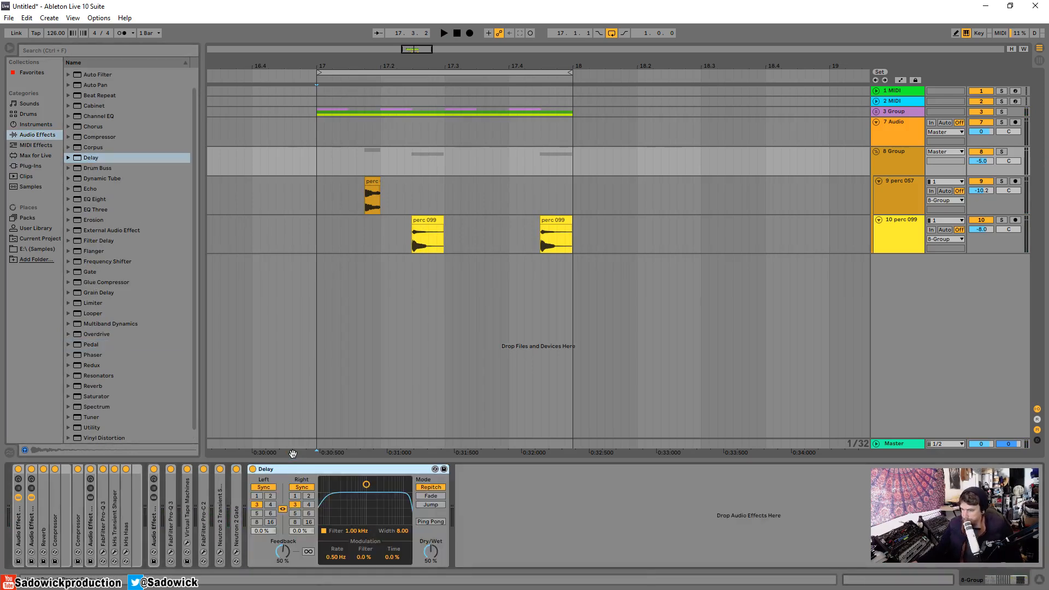
left_click(257, 496)
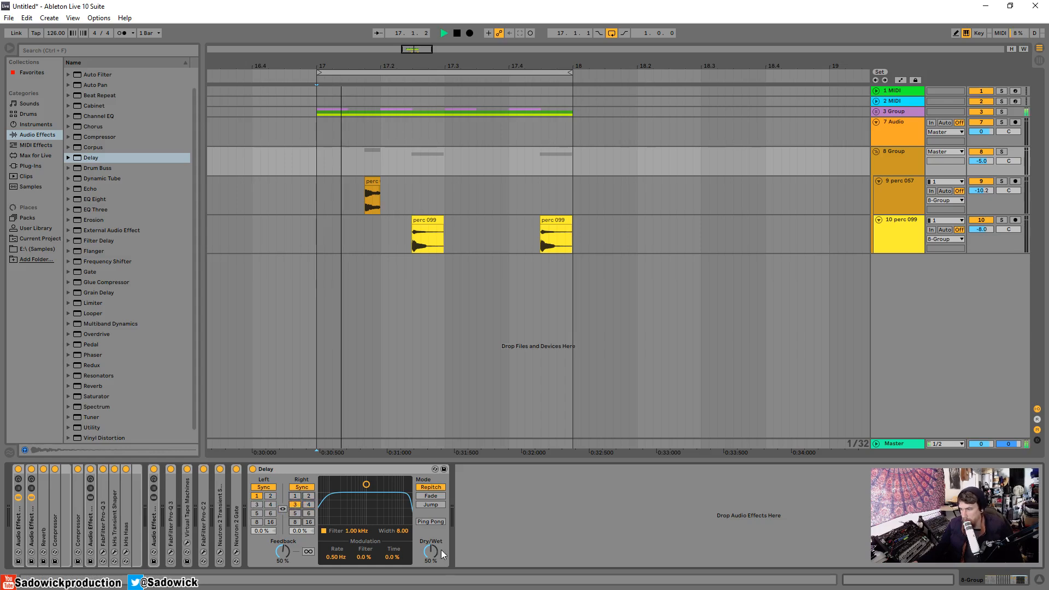
left_click_drag(441, 550, 440, 568)
- Solo the 8 Group and set the Delay's filter to 1.00 kHz, width 4.08, feedback 35% and dry/wet 49%
left_click(1001, 152)
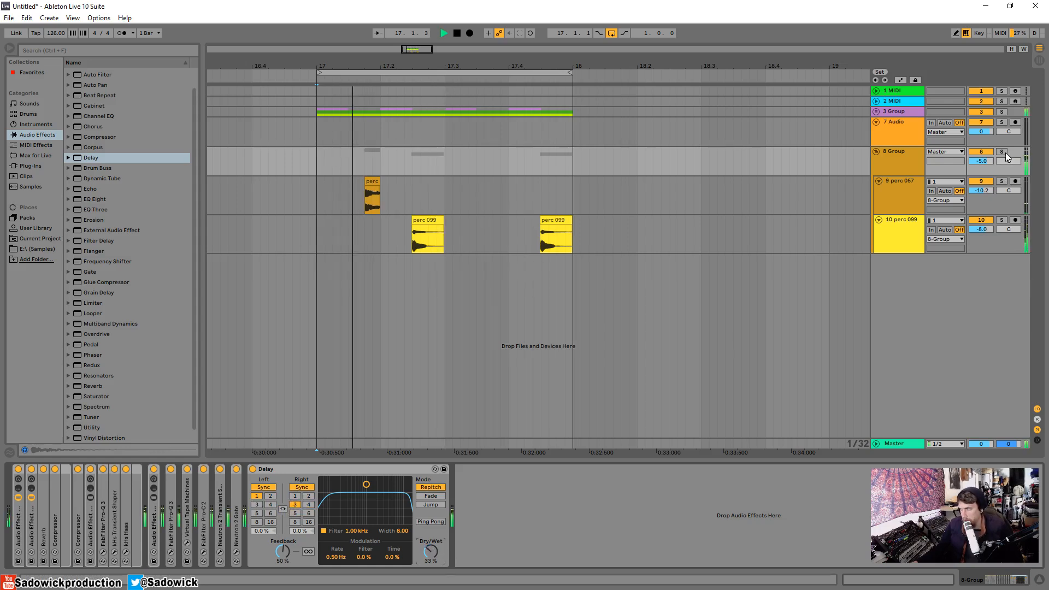
mouse_move(366, 484)
left_mouse_down()
mouse_move(353, 508)
mouse_move(366, 500)
left_mouse_up()
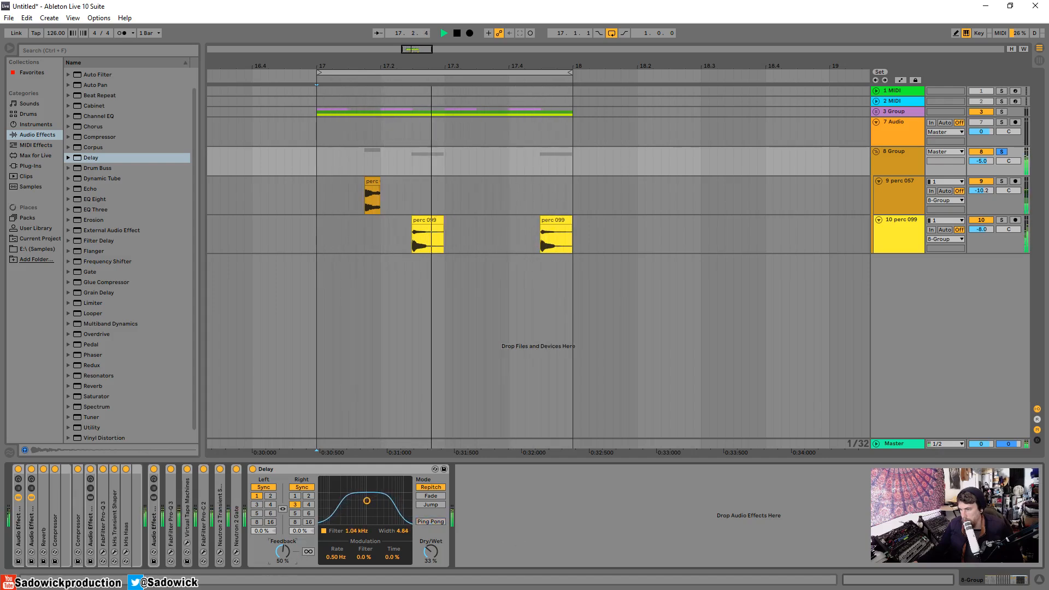
left_click_drag(283, 551, 283, 566)
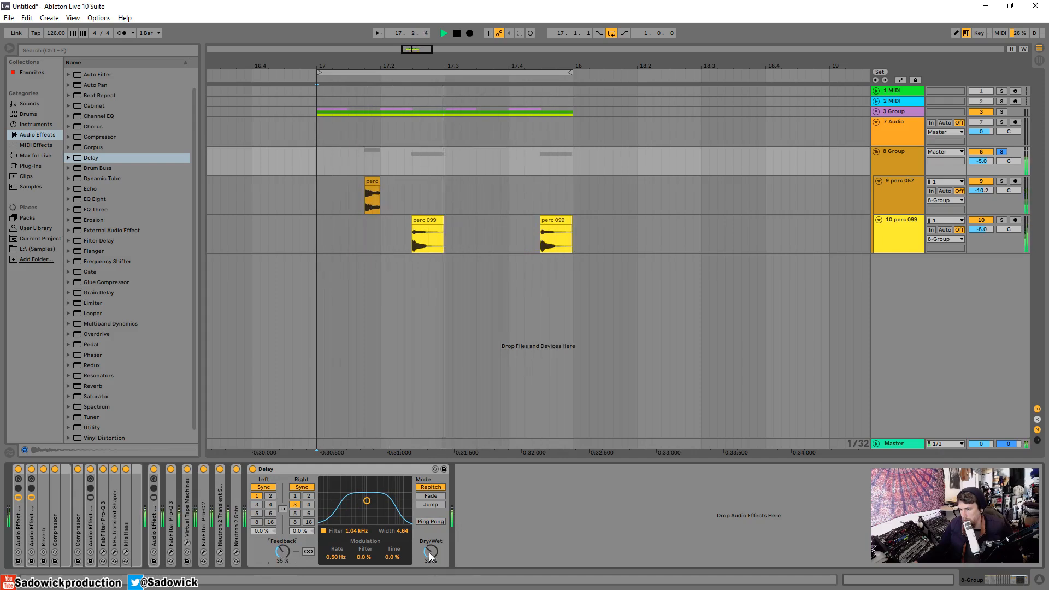
left_click_drag(428, 552, 428, 536)
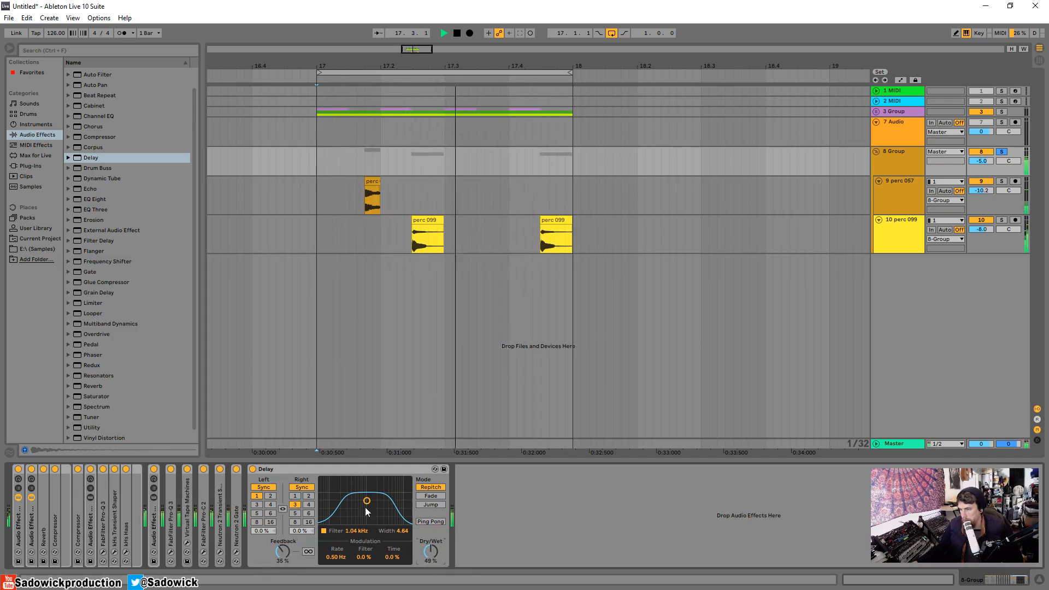
left_click_drag(367, 500, 366, 503)
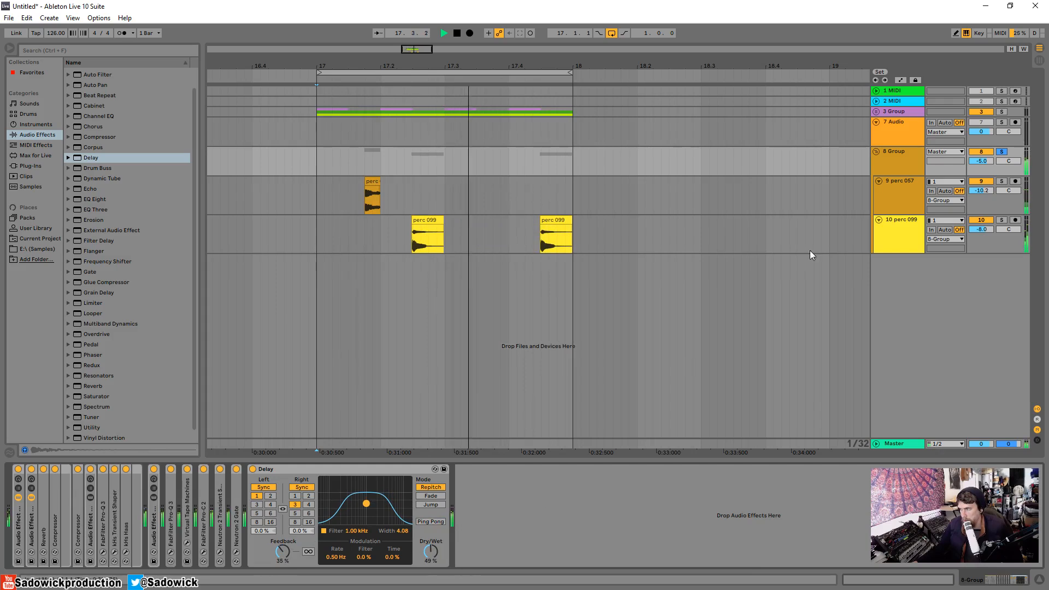
- Lower the Delay's dry/wet to 41% while hearing the full mix, then resolo the 8 Group and stop playback with its tracks unfolded
left_click(1001, 151)
left_click(876, 151)
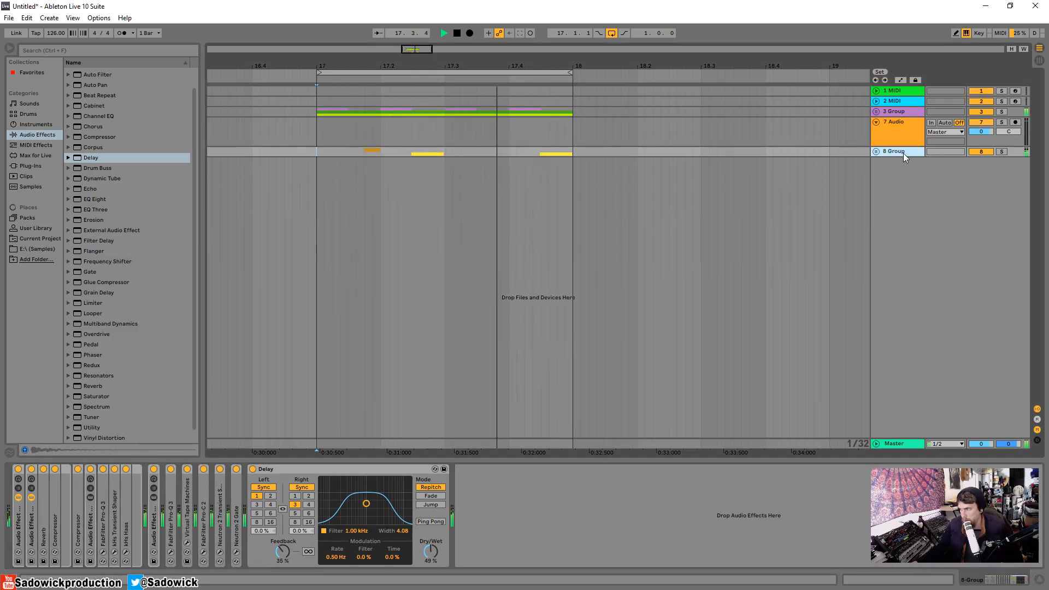
left_click_drag(430, 551, 430, 560)
left_click(1001, 152)
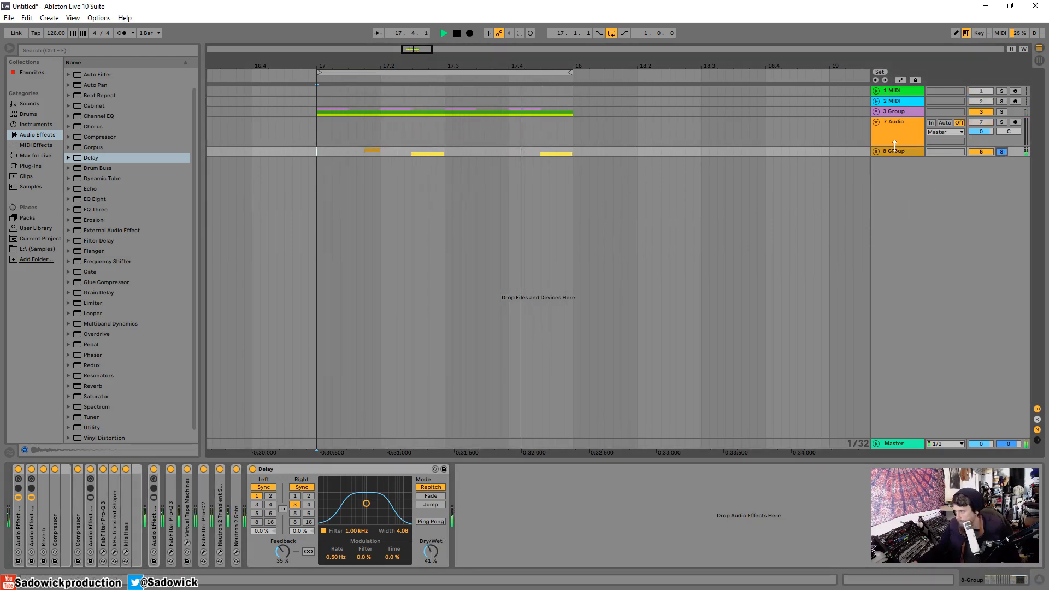
left_click(876, 152)
key("space")
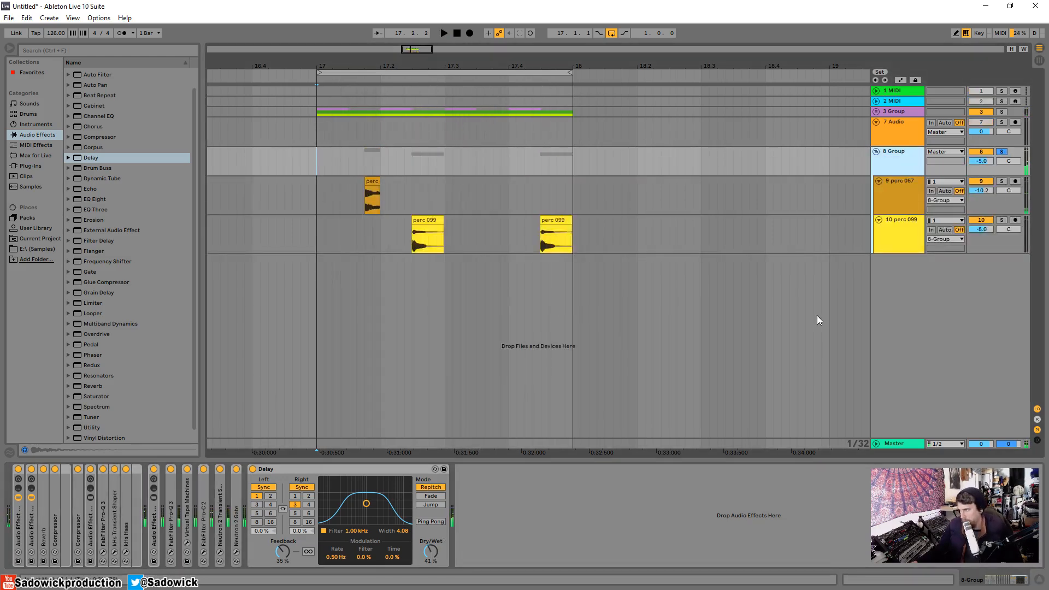
- Raise the 8 Group's volume to -3.4 dB and add a Glue Compressor after the Delay with 4.44 dB makeup
left_click_drag(978, 170, 979, 164)
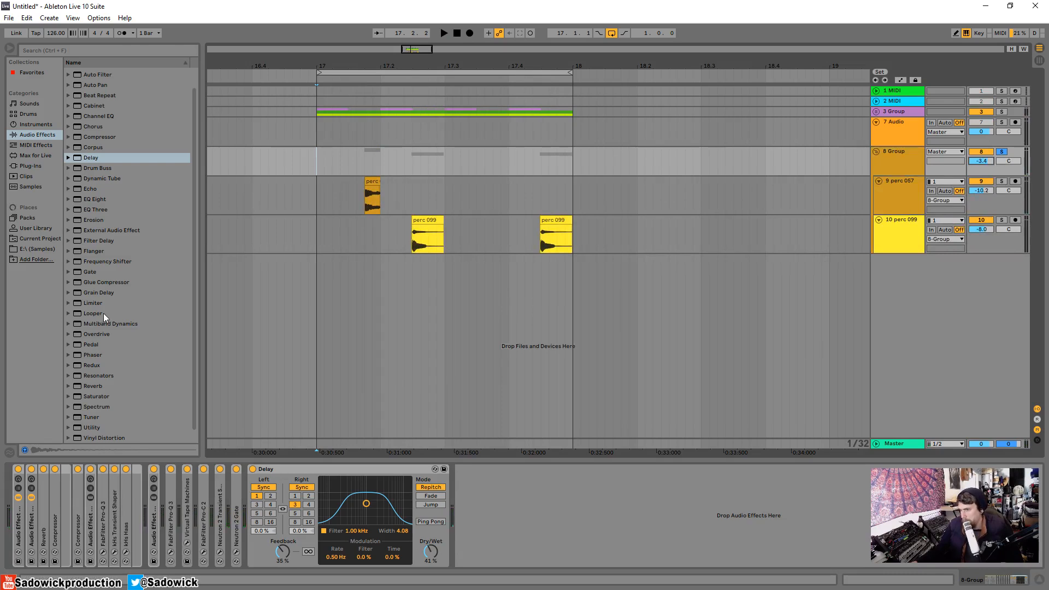
left_click(96, 282)
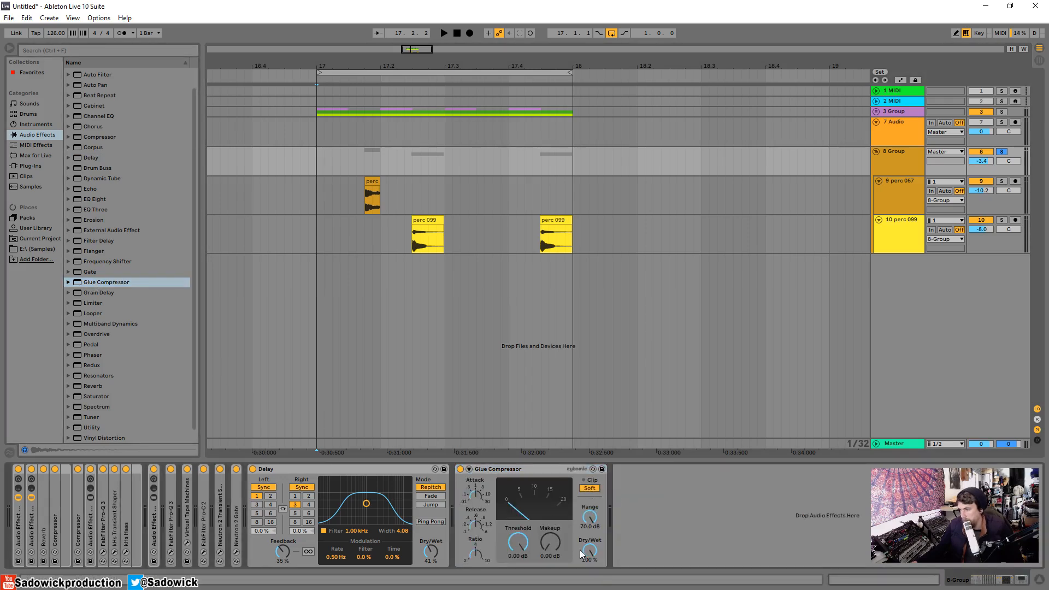
left_click_drag(562, 534, 562, 528)
key("space")
left_click_drag(559, 539, 559, 536)
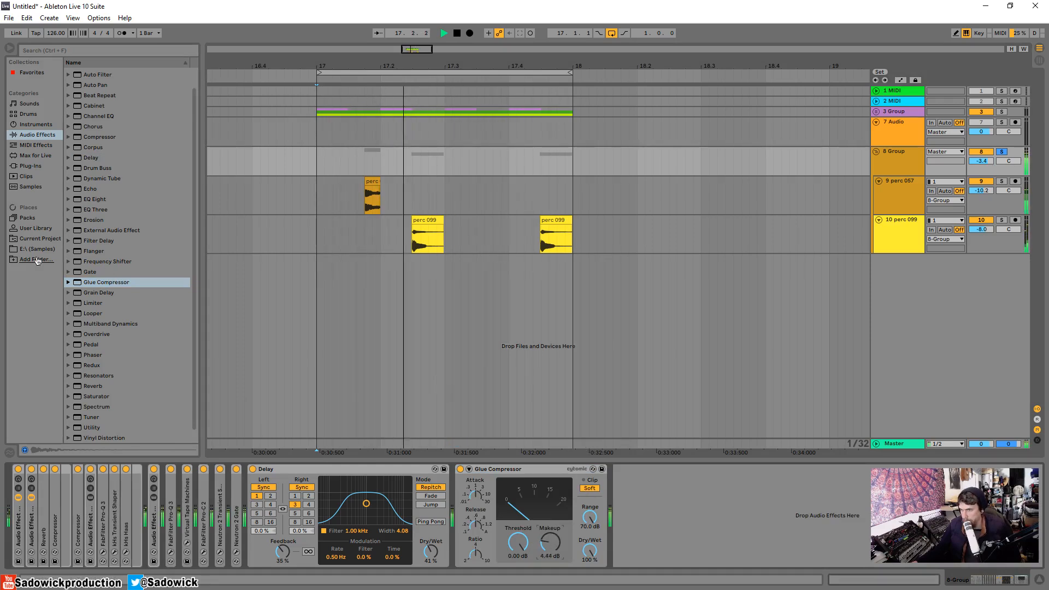
- Add a Compressor at the chain's end, fold the Delay and Glue Compressor, and sidechain the Compressor from 4-beats 082
left_click_drag(99, 136, 629, 515)
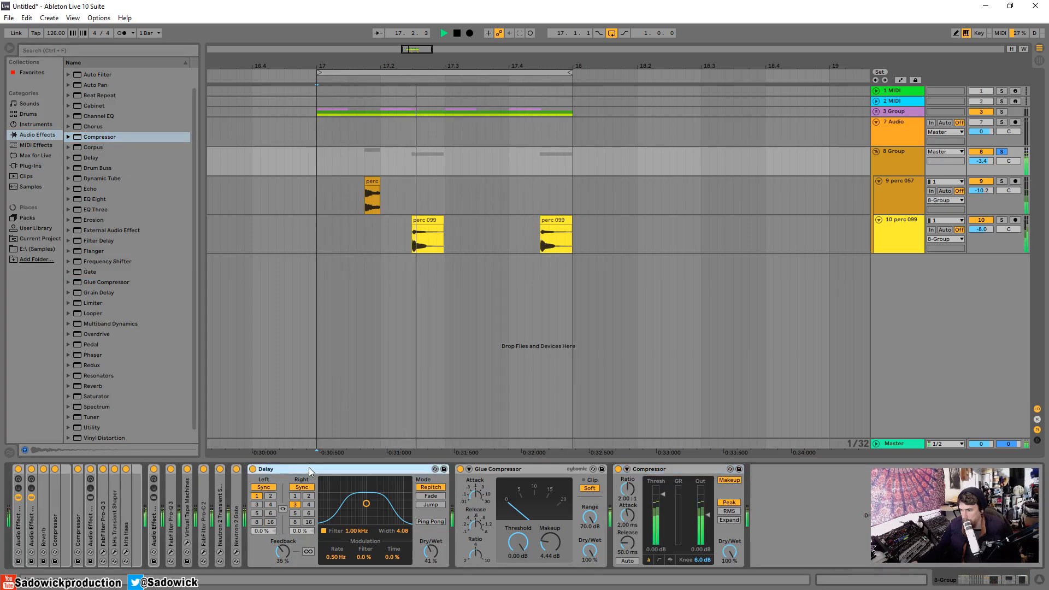
double_click(310, 468)
key("space")
double_click(309, 468)
left_click(294, 468)
left_click(298, 479)
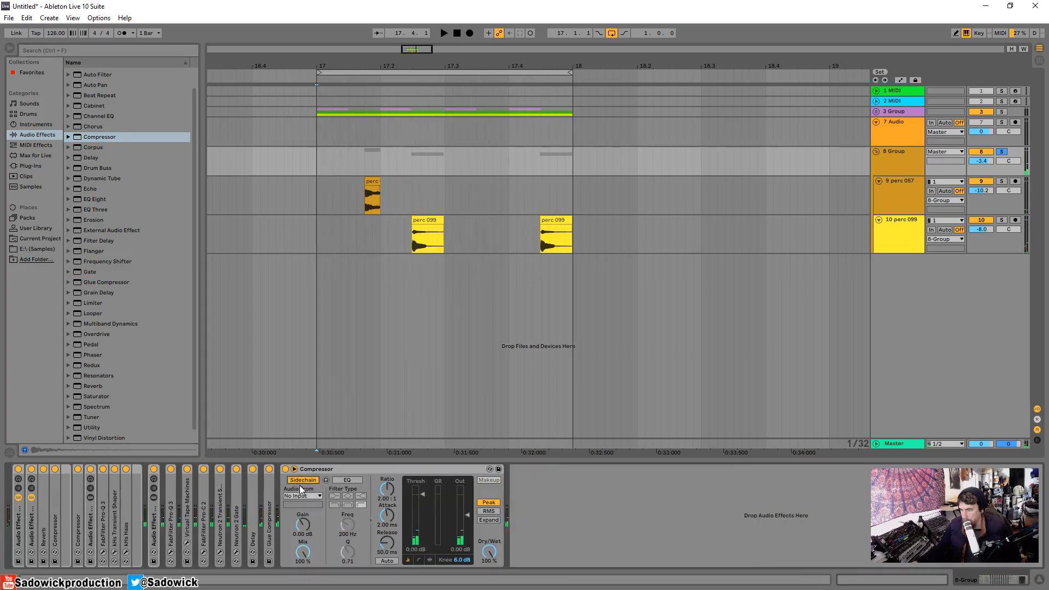
left_click(300, 495)
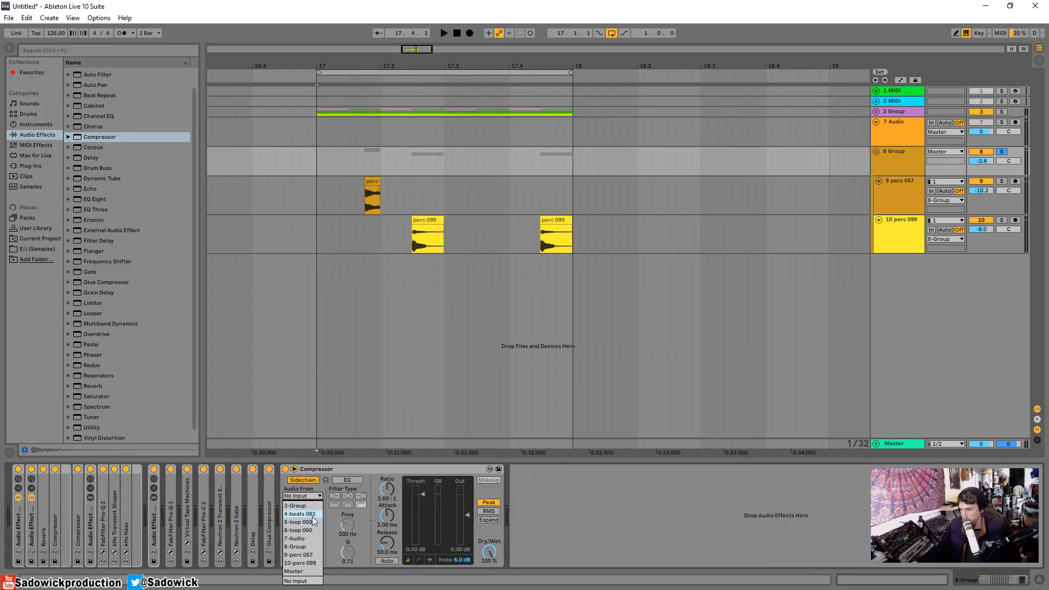
left_click(313, 514)
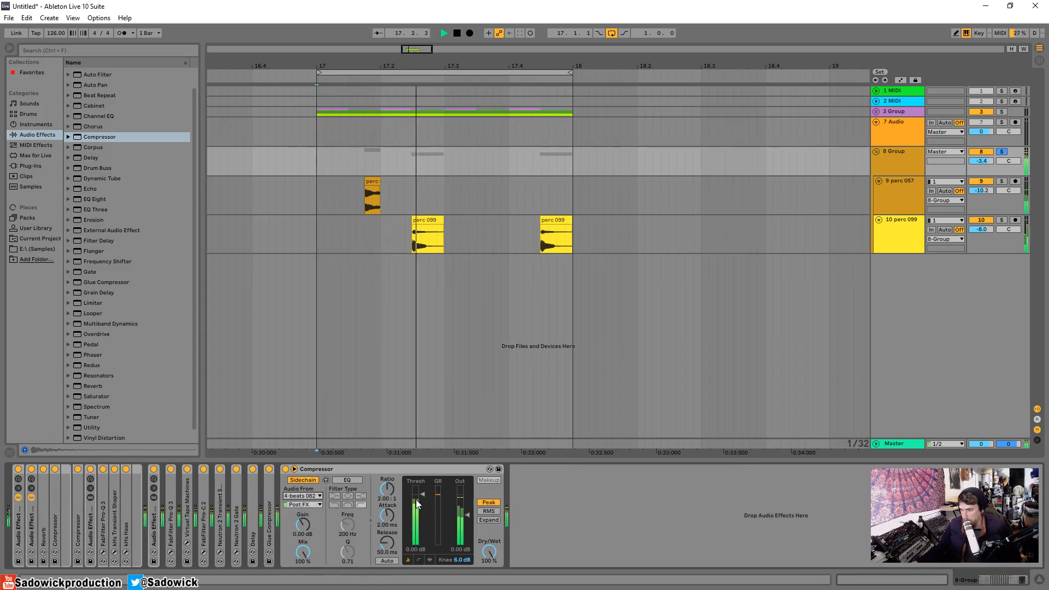
- Set the Compressor's threshold to -13.8 dB, show its activity view and enable the sidechain EQ at 305 Hz with Q 5.01
left_click_drag(420, 491, 422, 515)
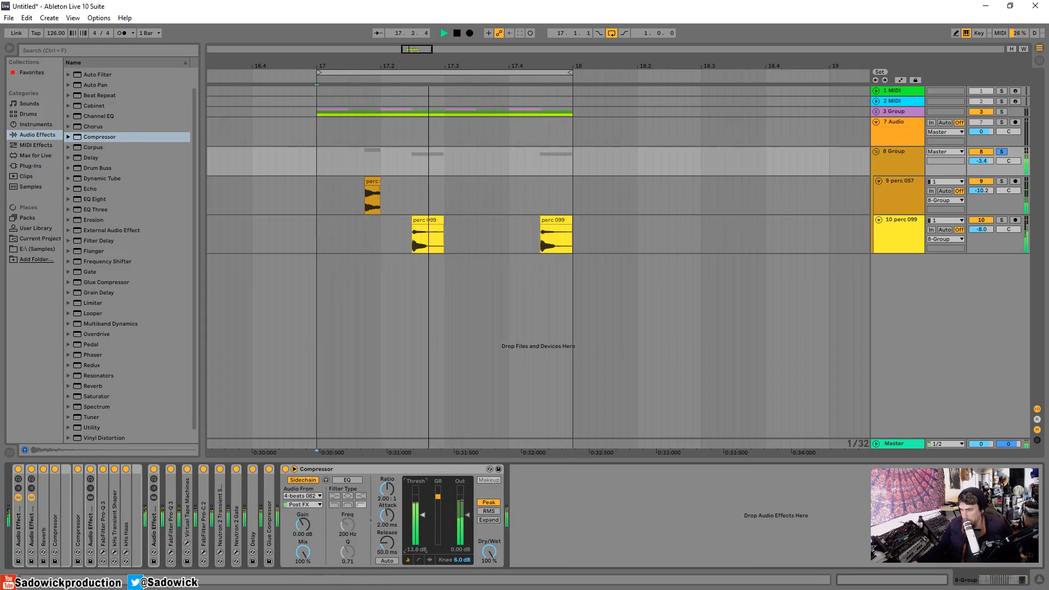
left_click(430, 558)
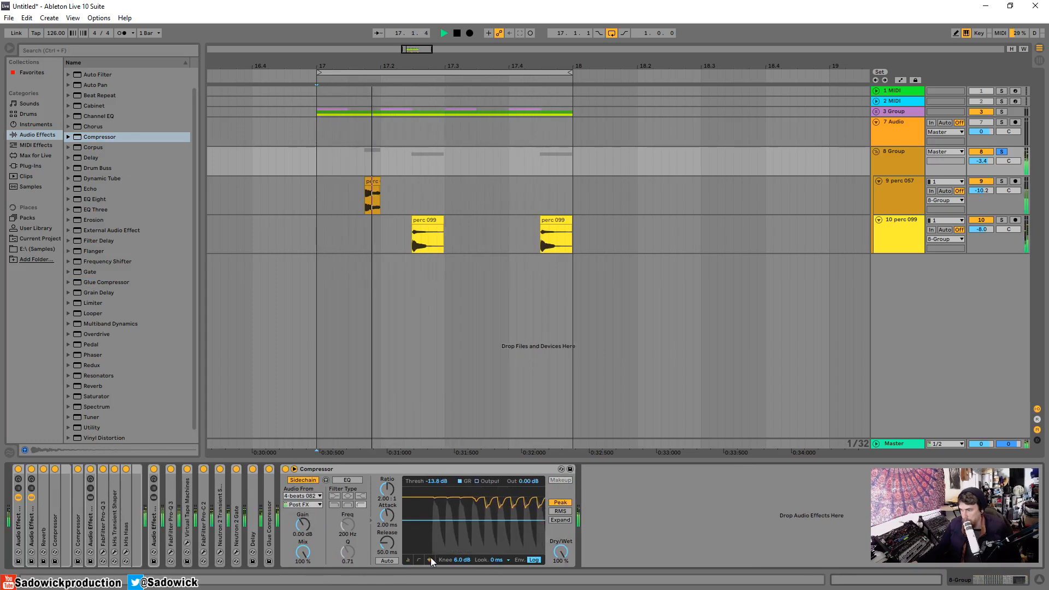
left_click(347, 481)
mouse_move(347, 525)
left_mouse_down()
mouse_move(348, 543)
mouse_move(348, 518)
left_mouse_up()
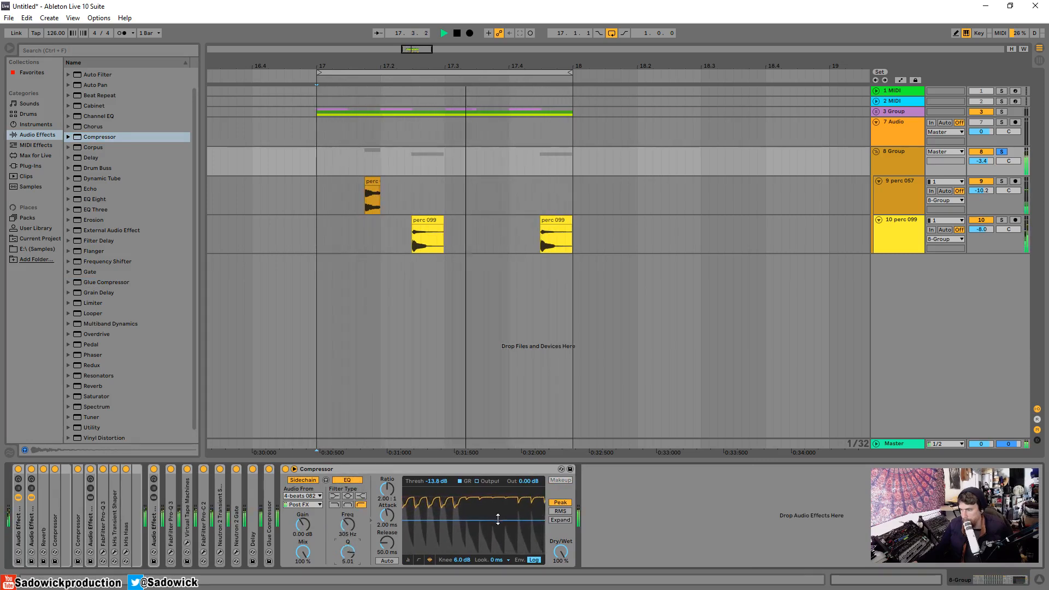
- Set the sidechain Compressor to threshold -33.0 dB, ratio inf:1 and attack 0.01 ms, and fold the device
left_click_drag(496, 519, 496, 537)
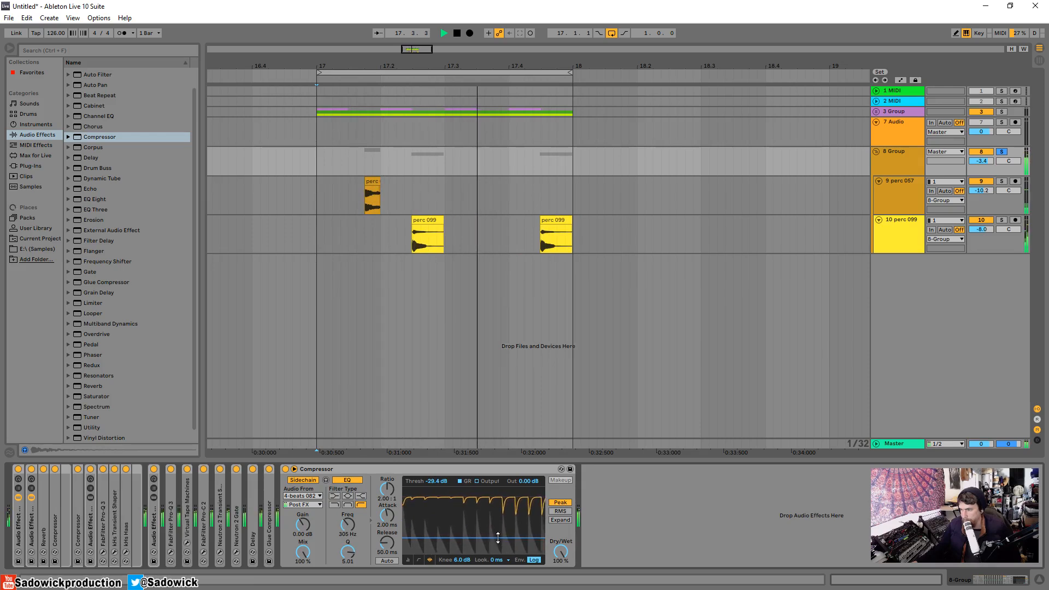
left_click_drag(387, 488, 387, 448)
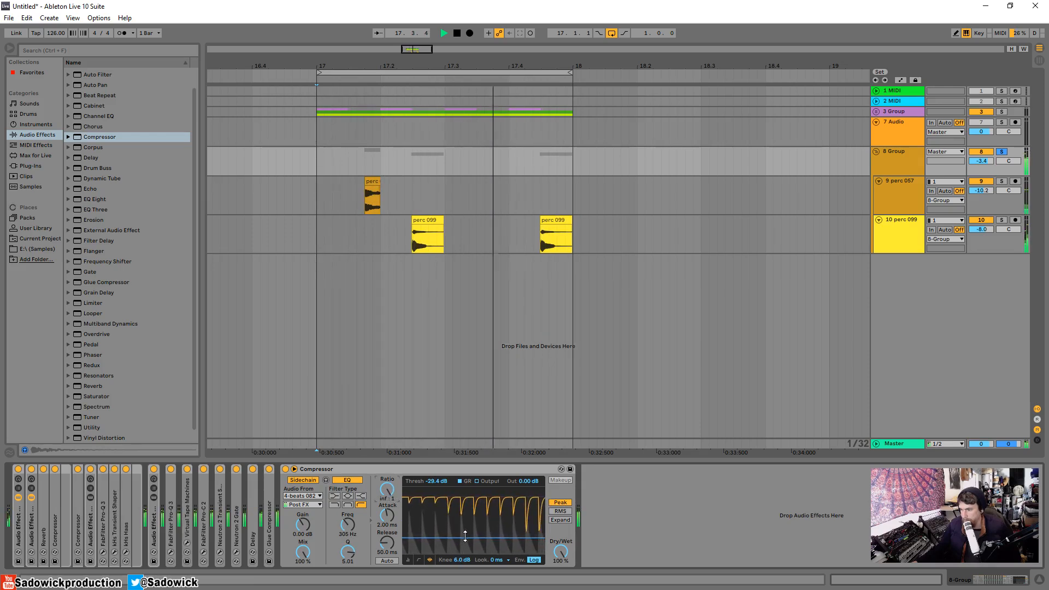
left_click_drag(464, 537, 463, 536)
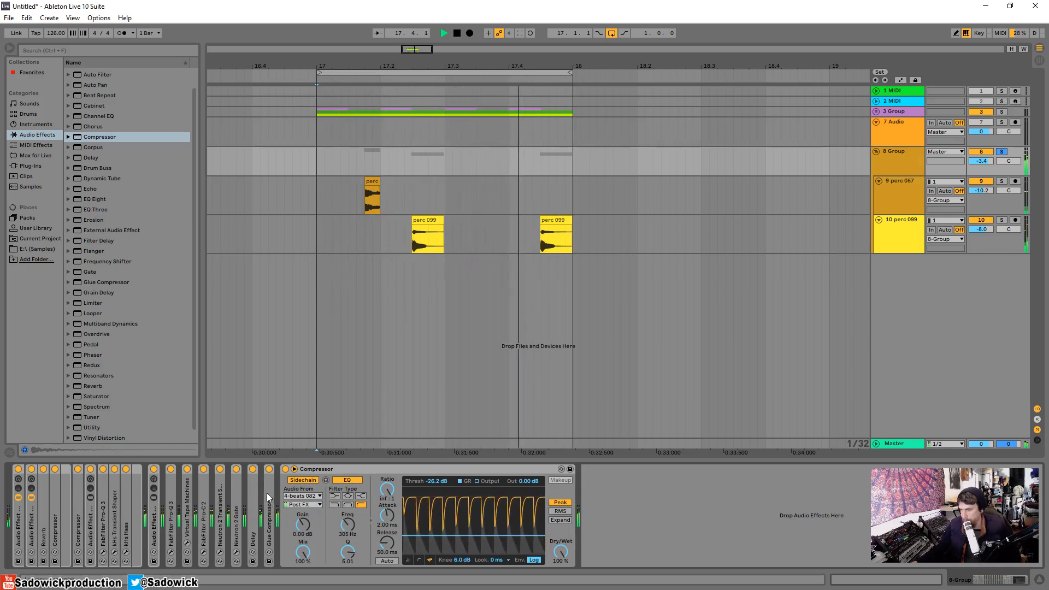
left_click_drag(479, 535, 477, 537)
left_click_drag(385, 515, 392, 542)
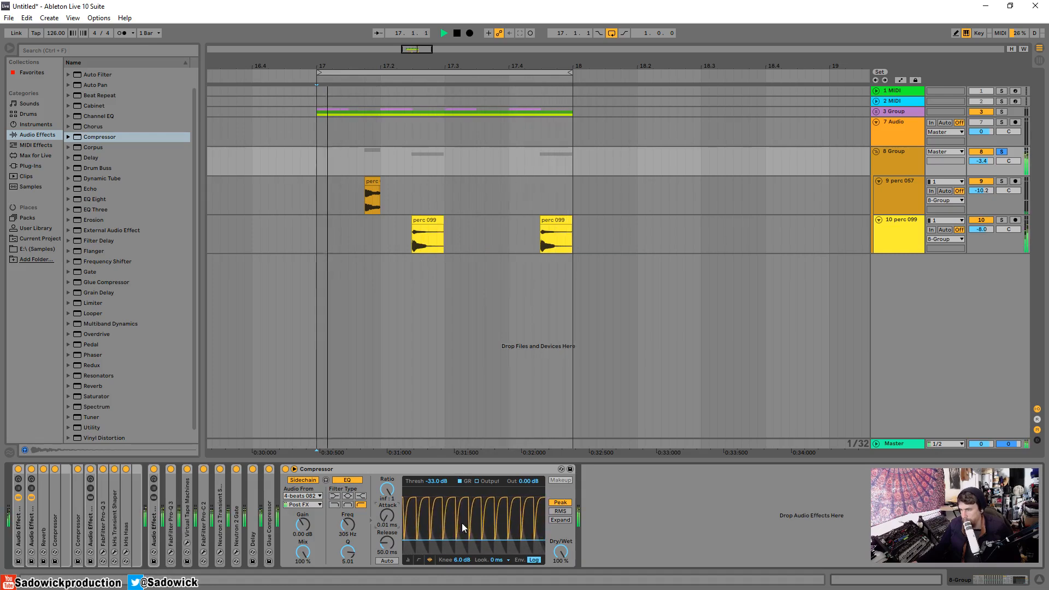
double_click(408, 467)
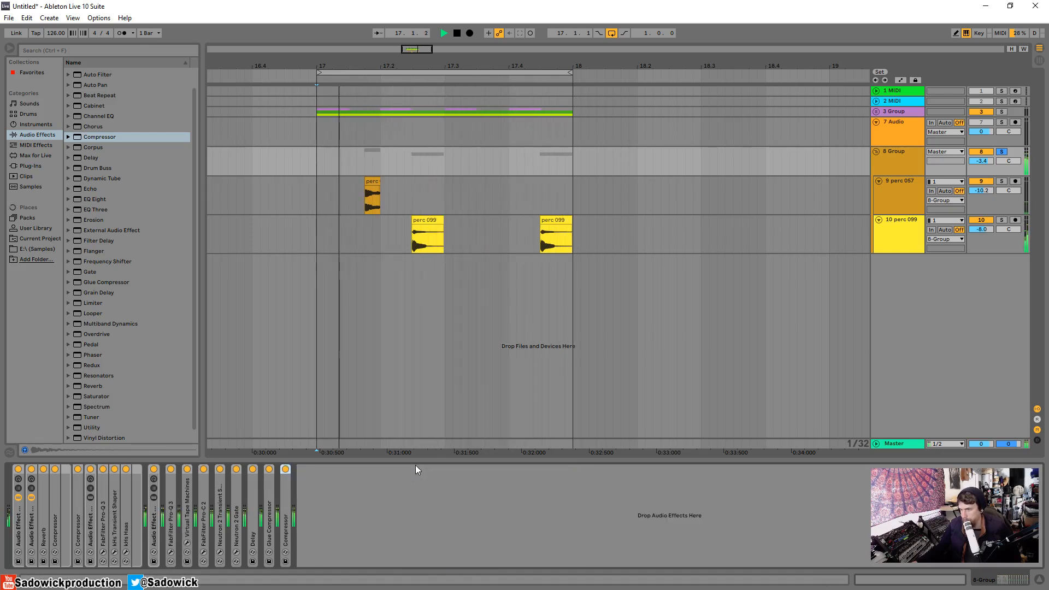
- Group the effects before the sidechain Compressor into a single Audio Effect Rack and fold the rack
key("space")
double_click(285, 486)
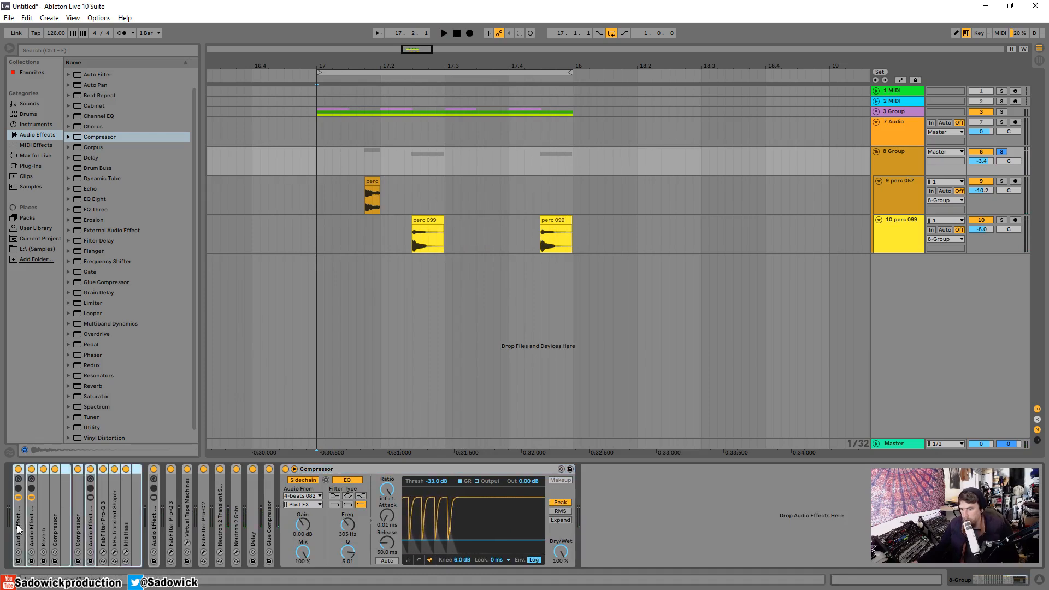
right_click(267, 500)
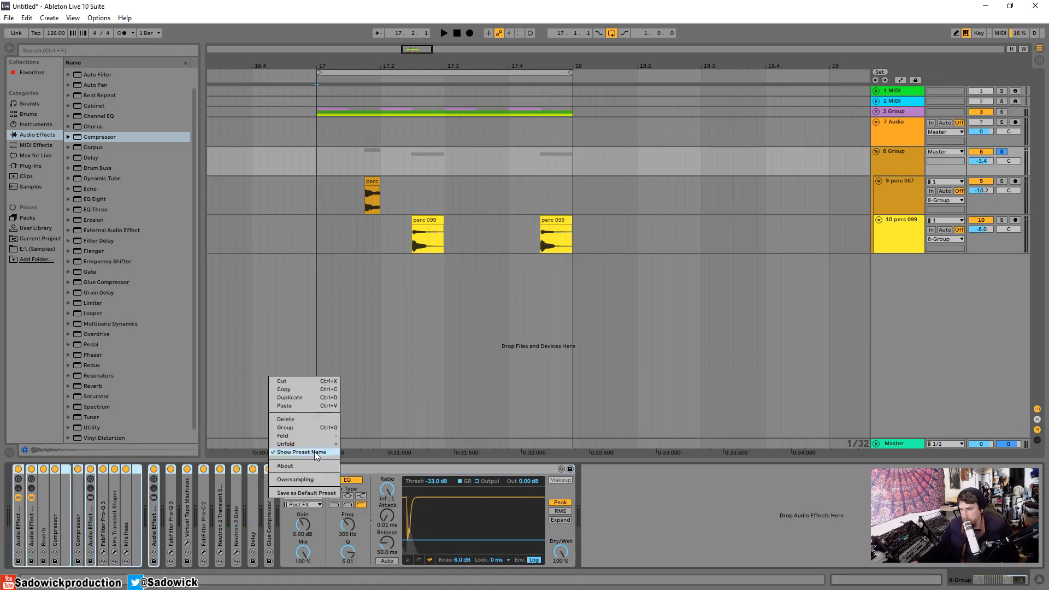
left_click(296, 428)
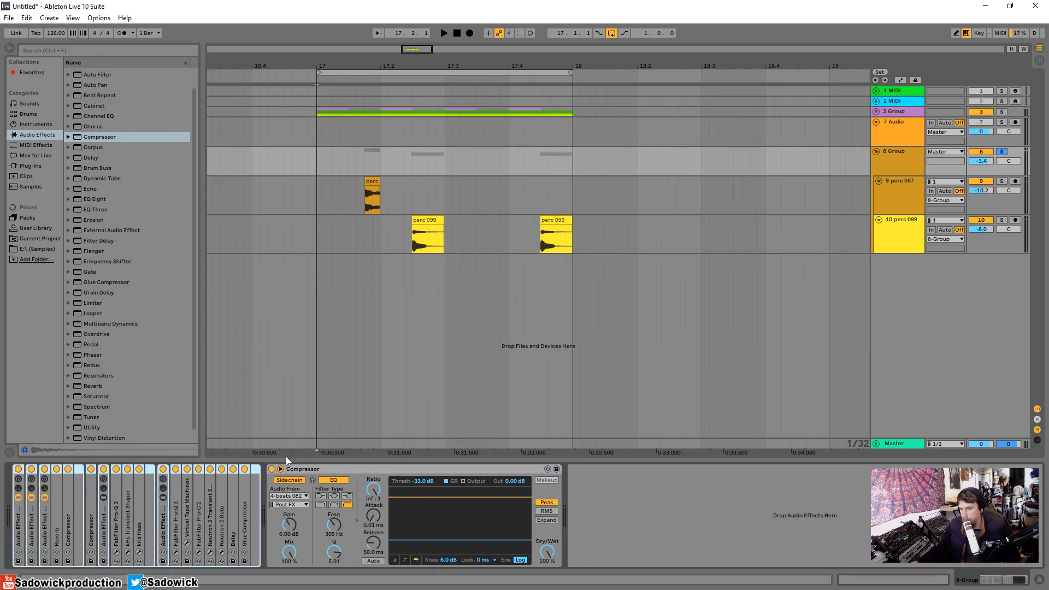
left_click(309, 470)
double_click(20, 527)
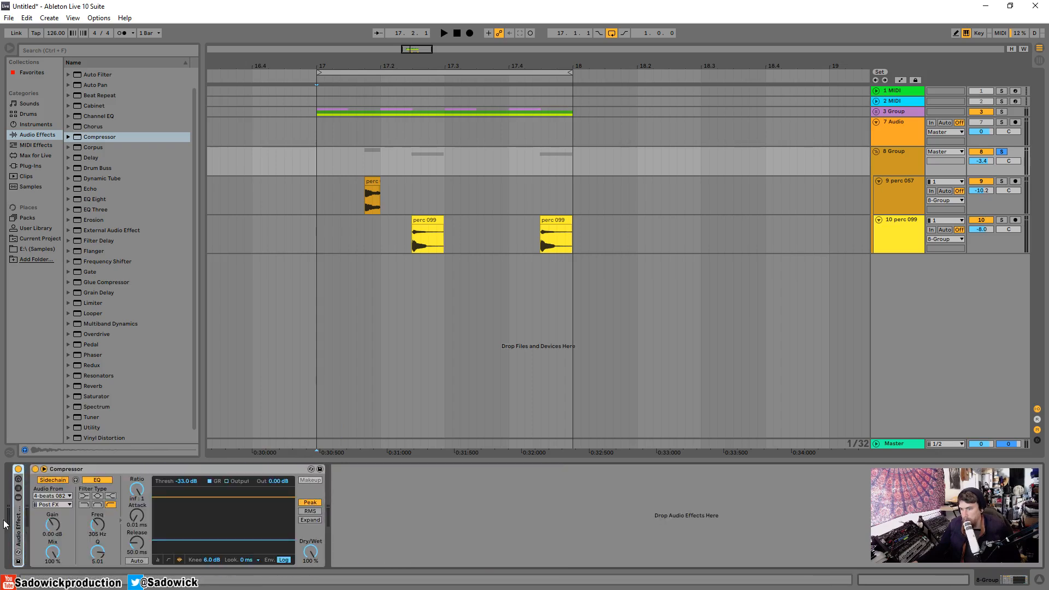
- Insert a Utility device between the Audio Effect Rack and the Compressor
left_click(73, 471)
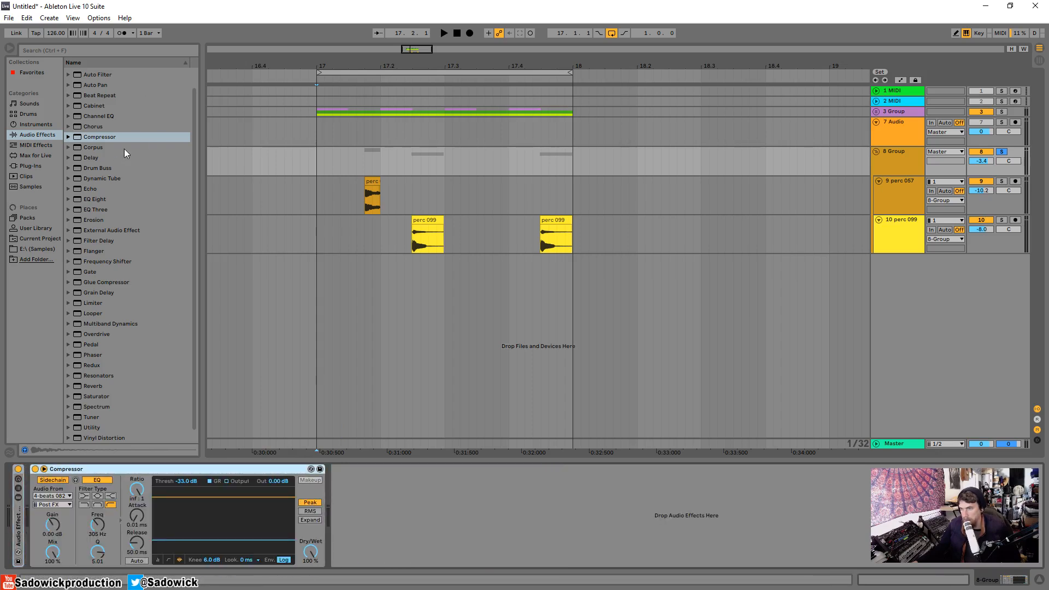
scroll(97, 270, "down", 1)
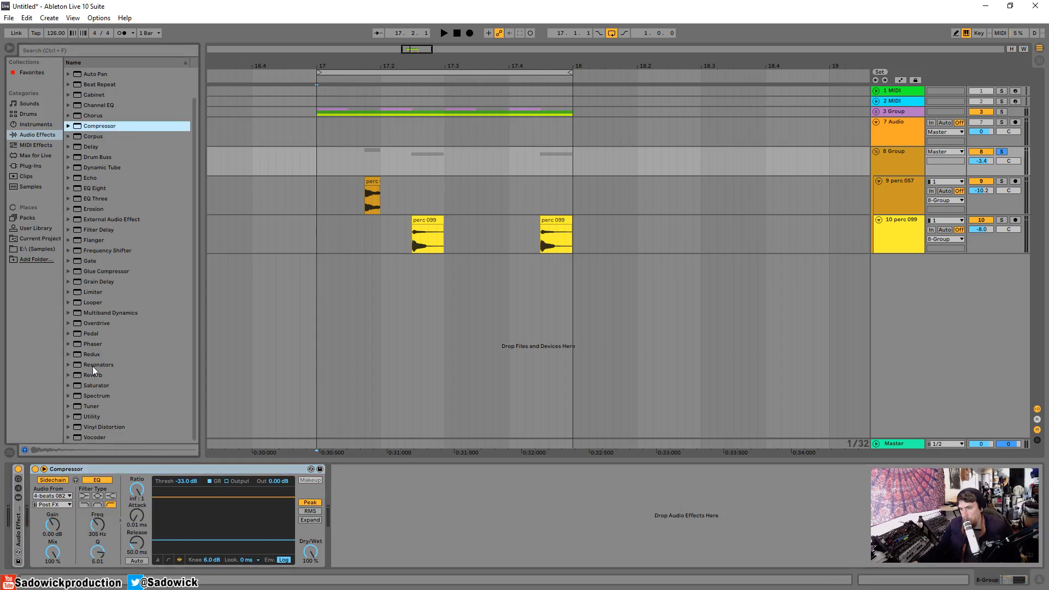
left_click(88, 416)
left_click_drag(87, 416, 46, 496)
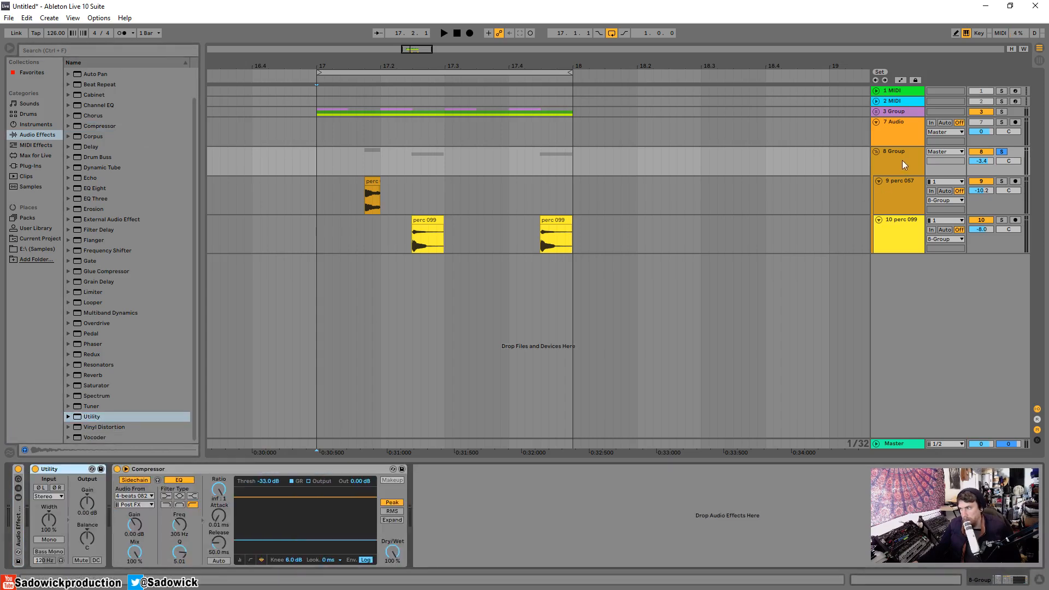
- Draw Utility Balance automation on the 8 Group, panning perc 057 left and the first perc 099 hit right
left_click_drag(906, 175, 907, 193)
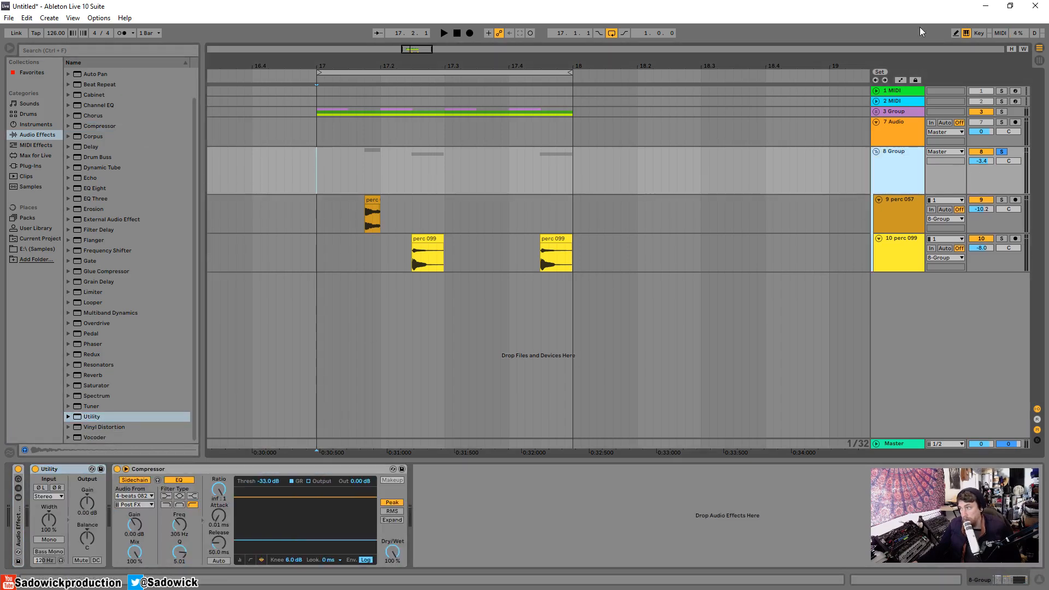
left_click(900, 80)
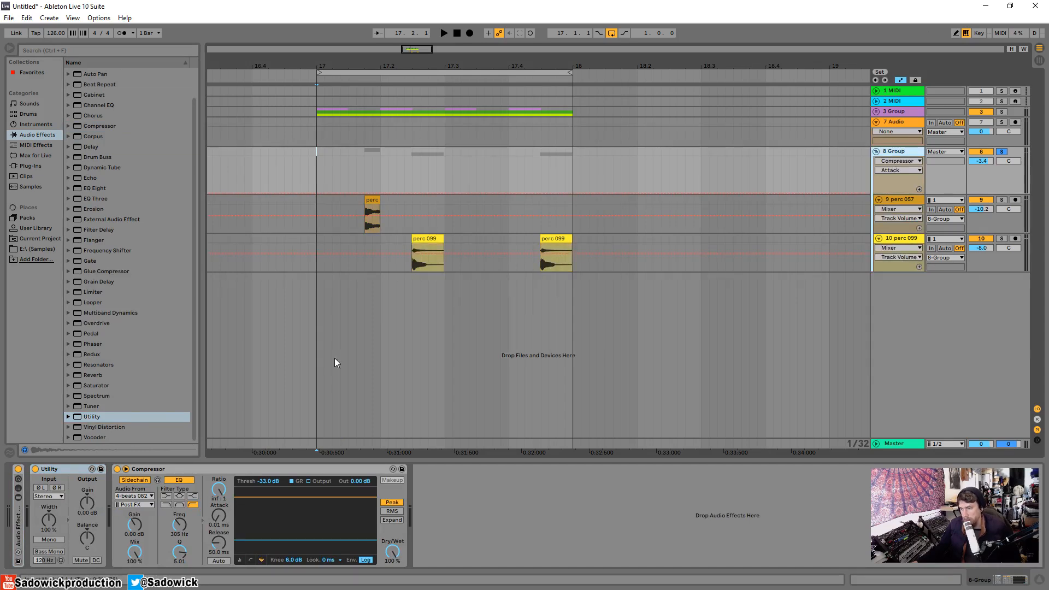
left_click(87, 538)
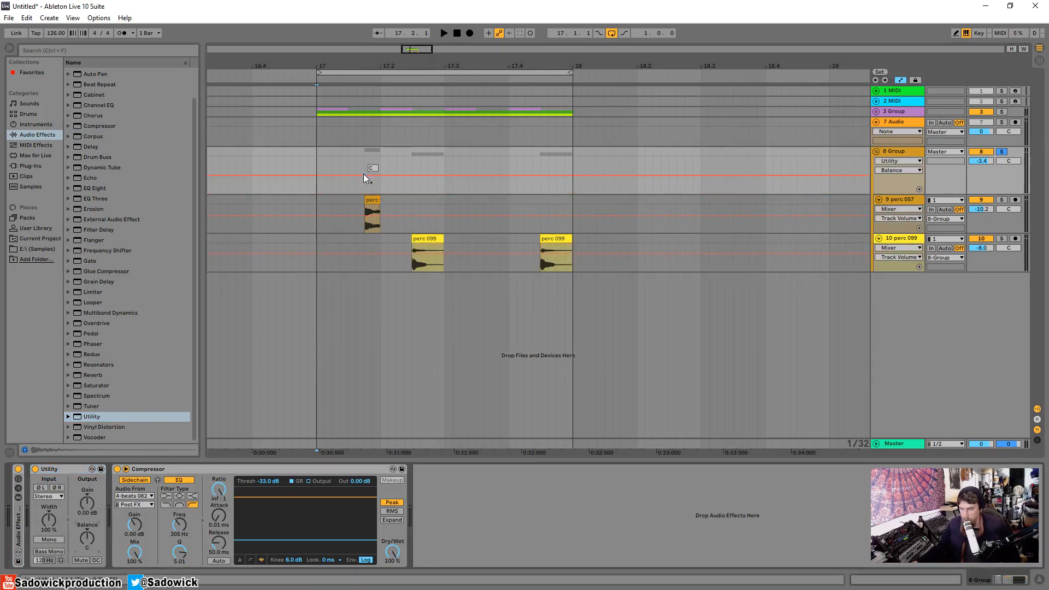
key("b")
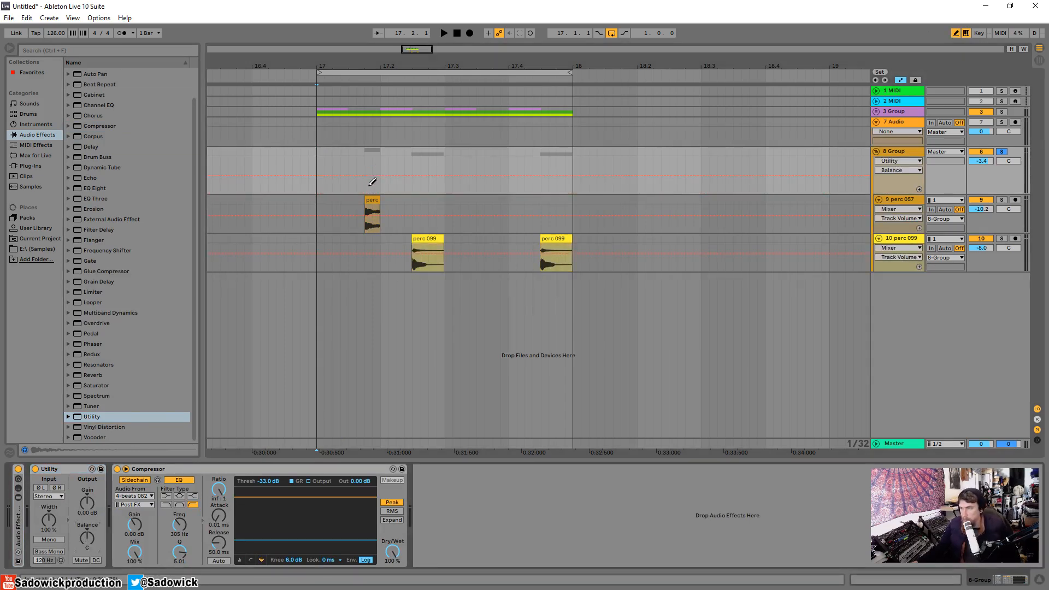
left_click_drag(374, 181, 382, 179)
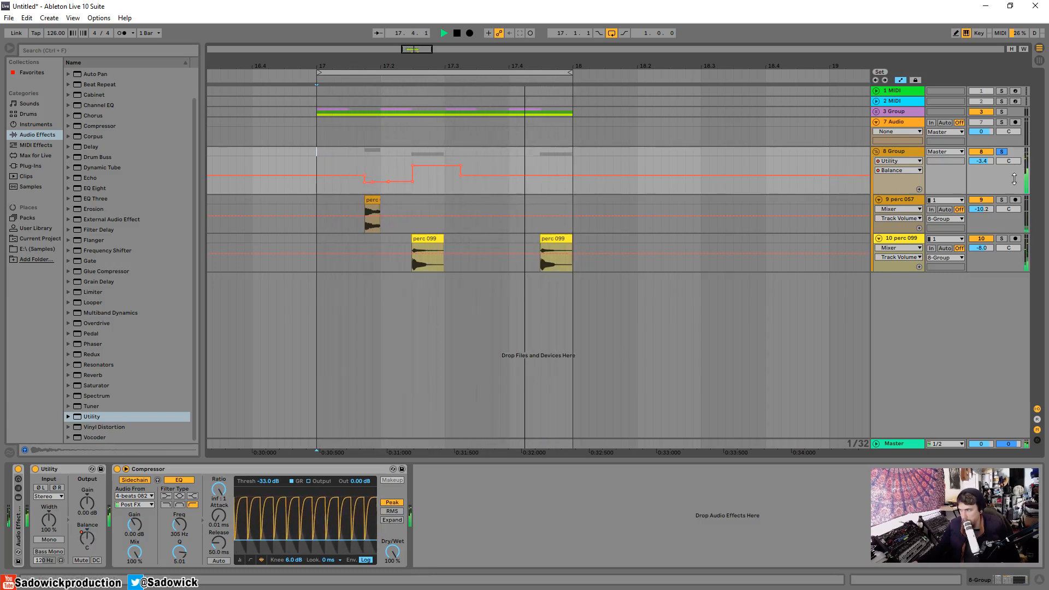
- Reduce the percussion track heights, unsolo the 8 Group and lower its volume to -9.1 dB
left_click_drag(995, 194, 995, 185)
left_click_drag(996, 224, 994, 204)
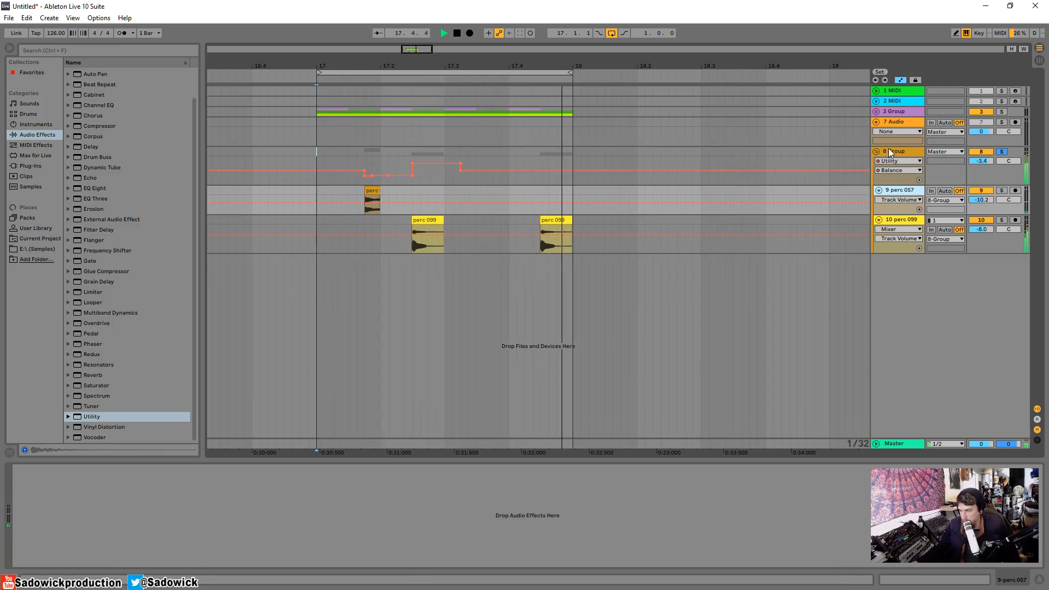
left_click(1005, 152)
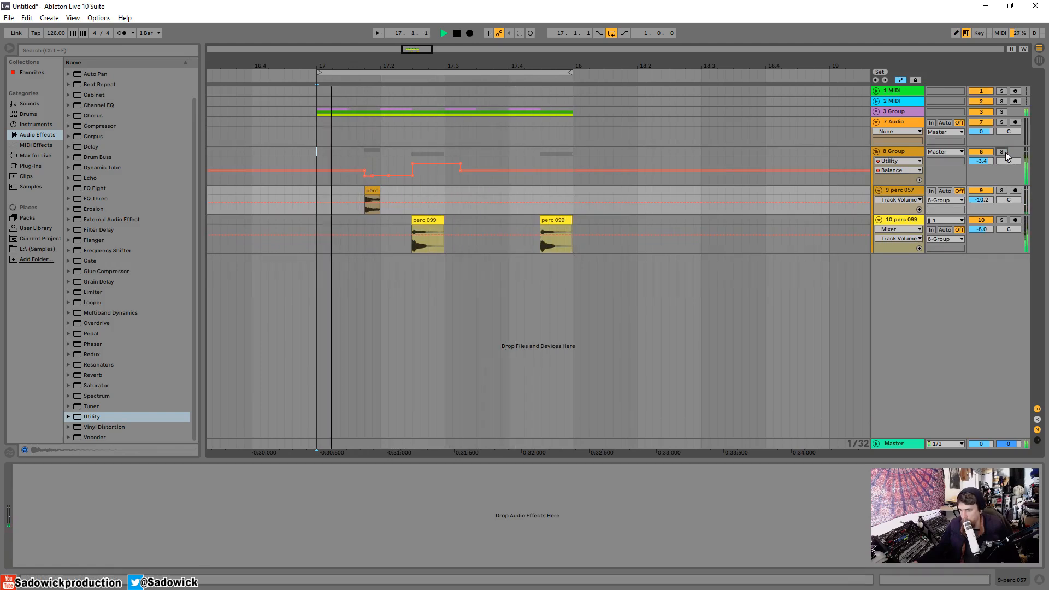
key("space")
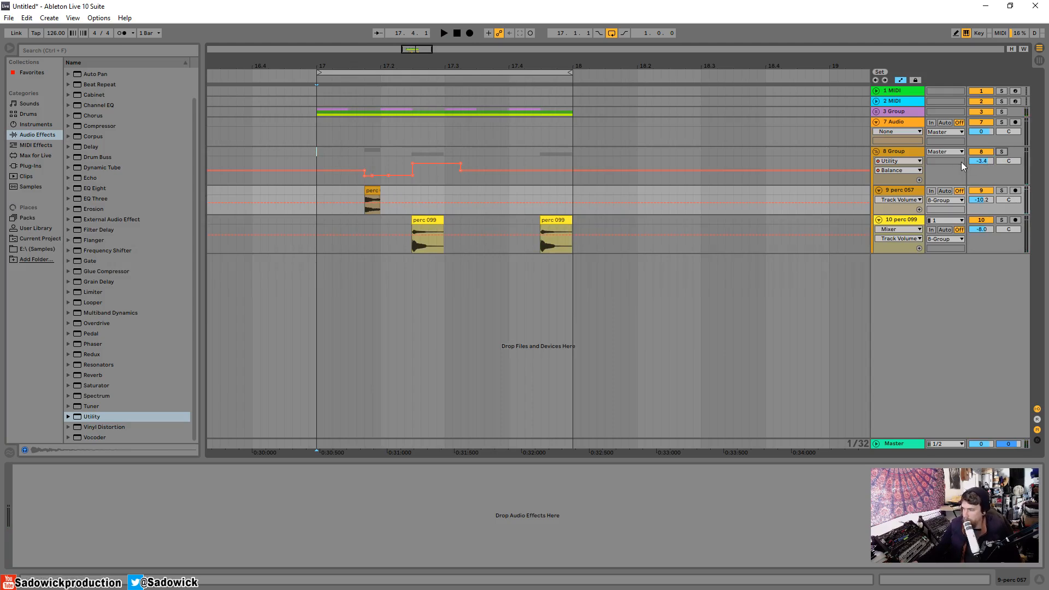
left_click_drag(982, 162, 982, 165)
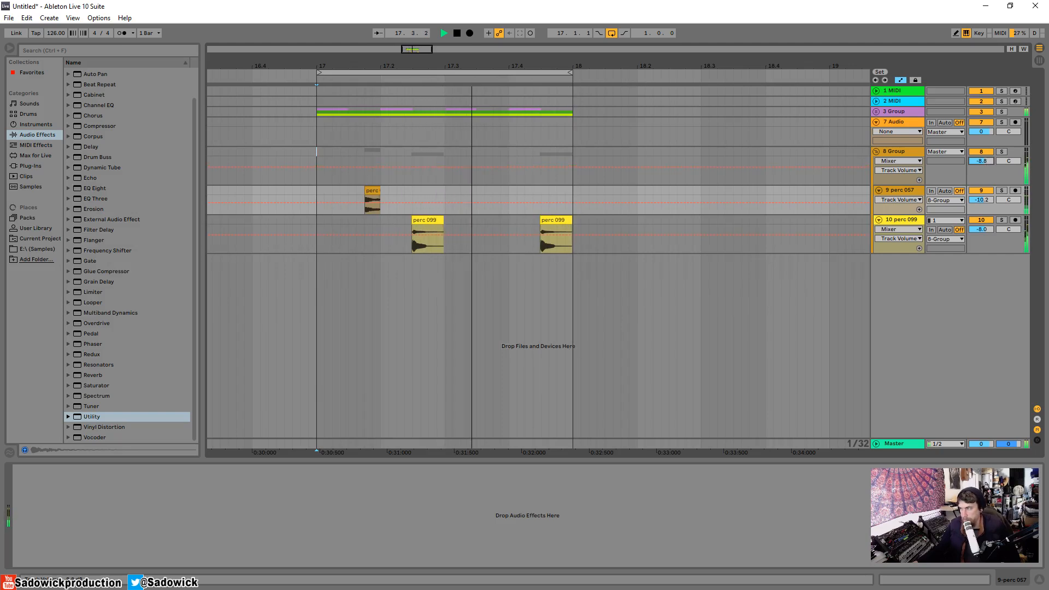
left_click(983, 174)
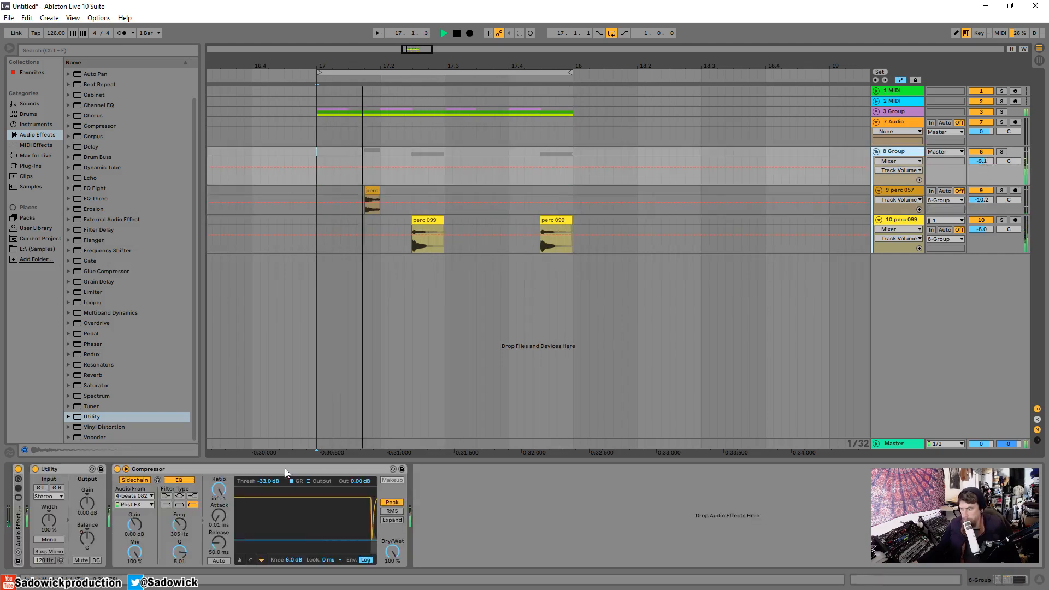
- Compare the sound with the Utility and Audio Effect Rack bypassed and active, and with the 8 Group soloed
left_click(35, 469)
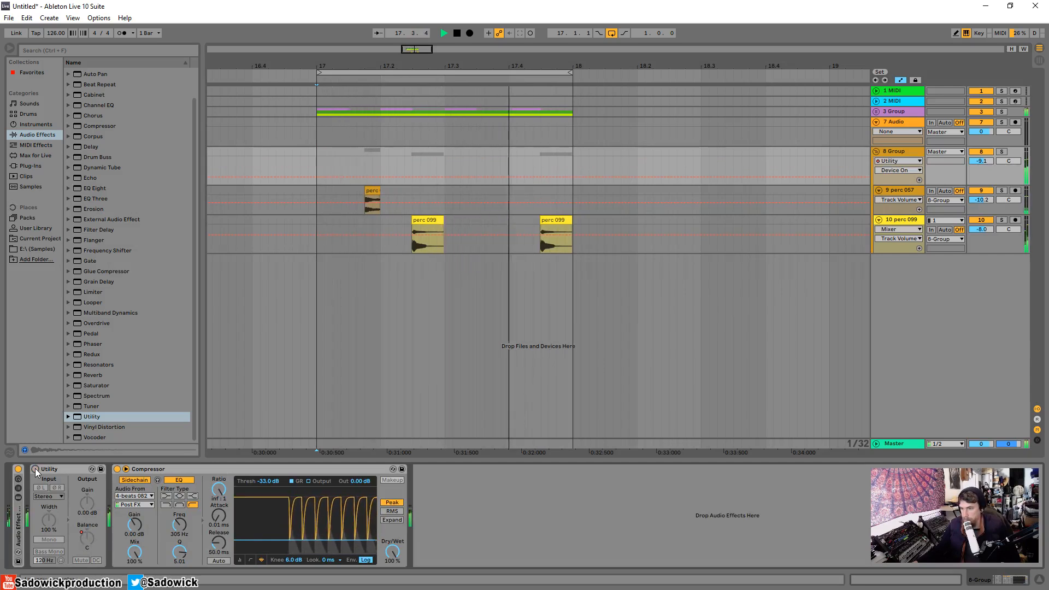
left_click(35, 469)
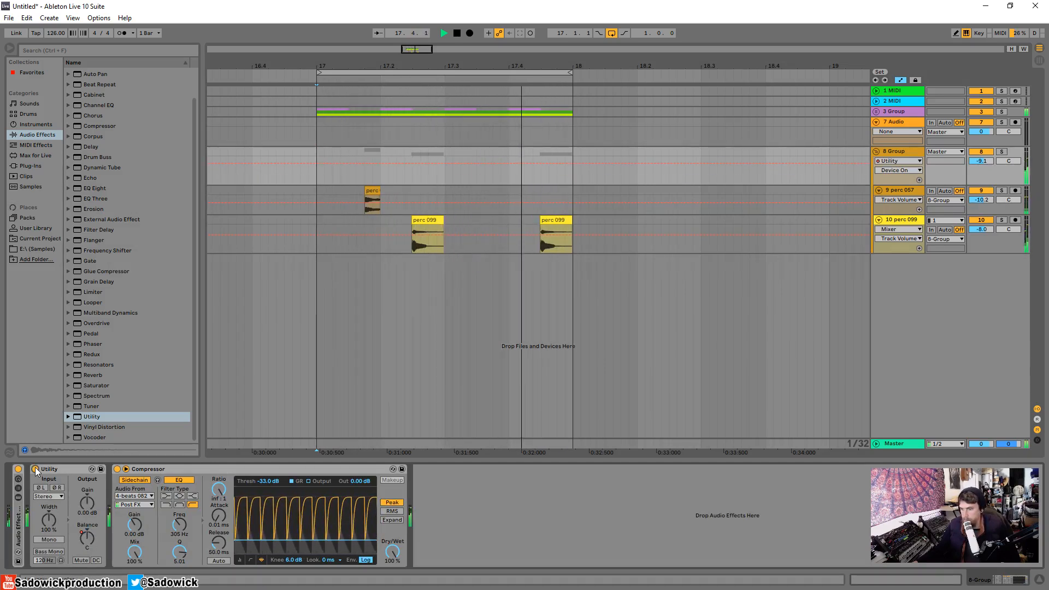
left_click(18, 470)
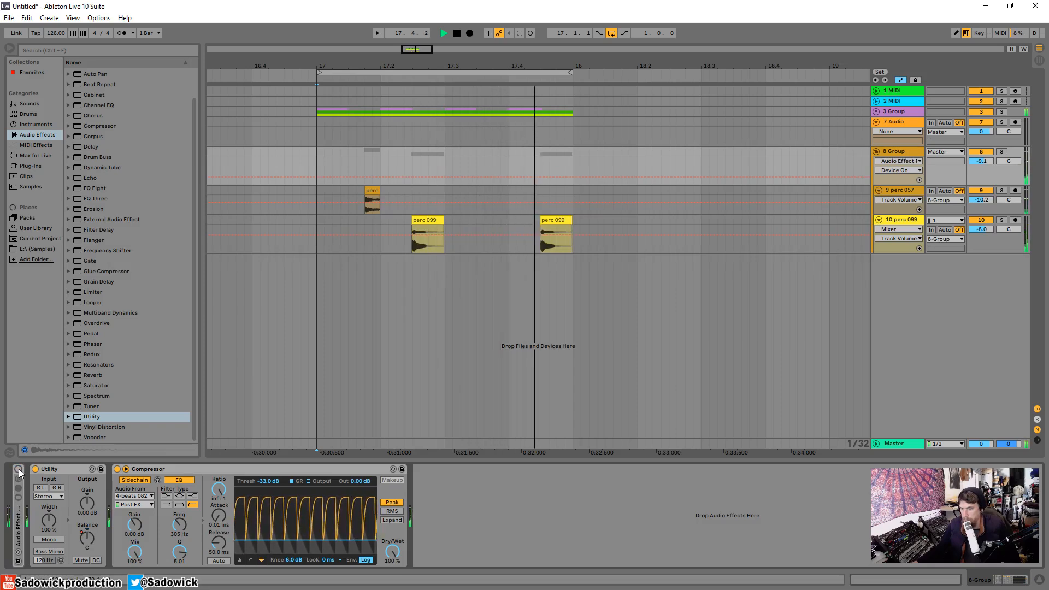
left_click(18, 469)
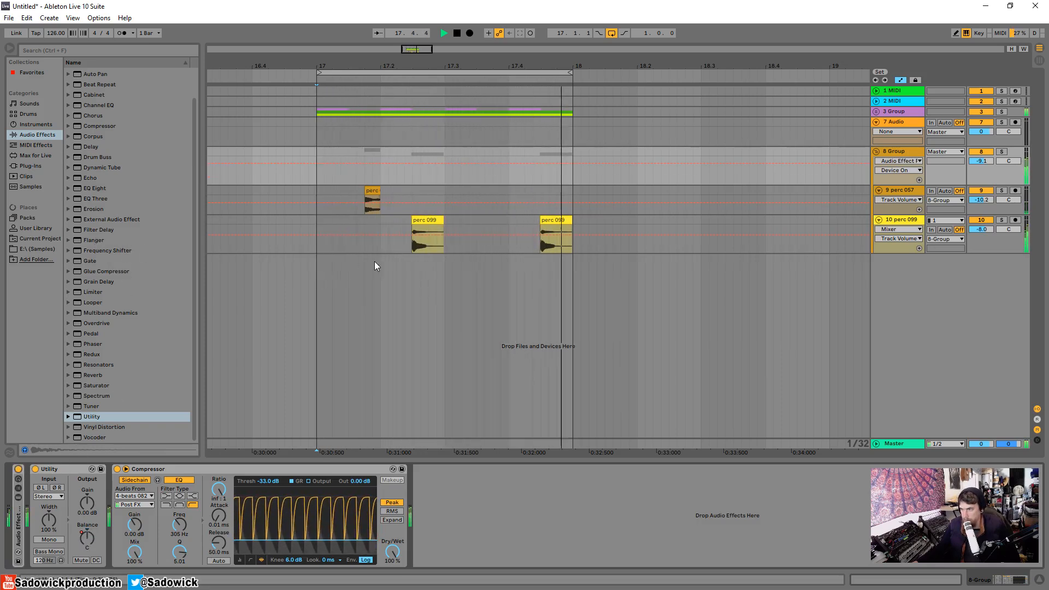
left_click(1002, 151)
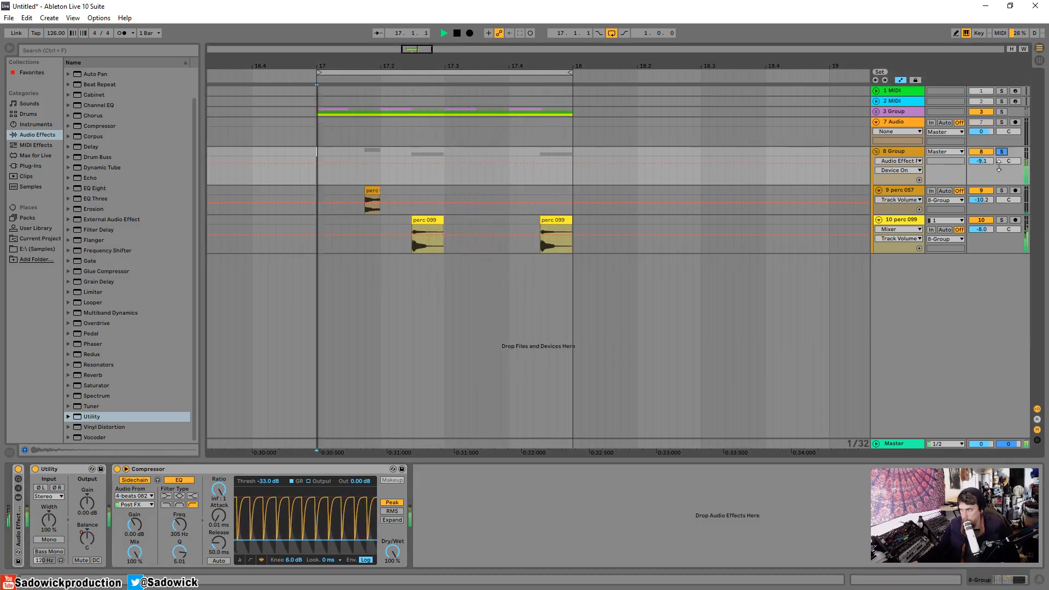
left_click(1002, 152)
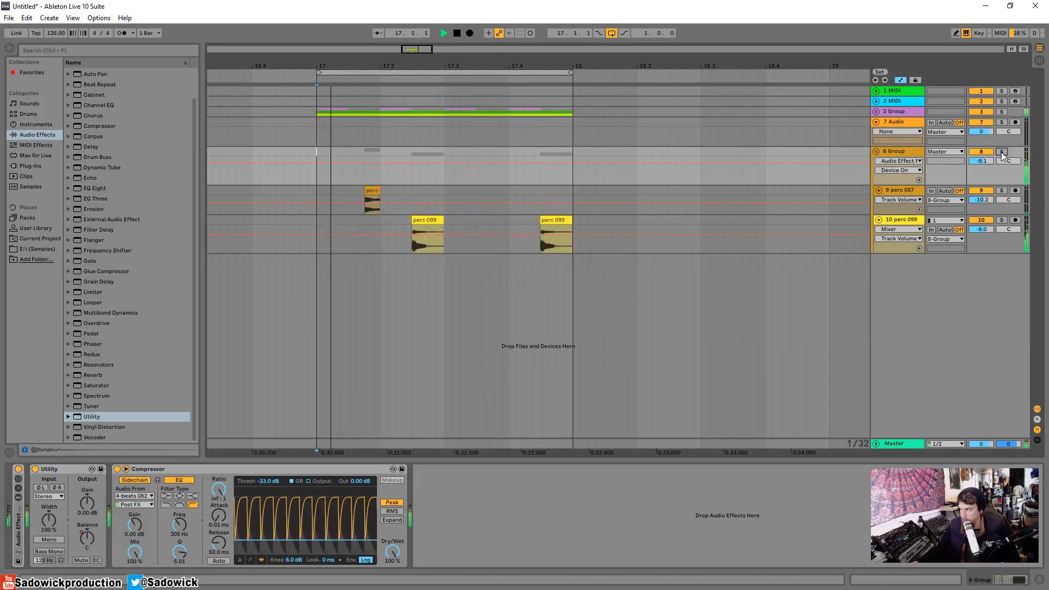
- Set the 8 Group's volume to -7.9 dB and the sidechain Compressor's threshold to -18.4 dB
mouse_move(981, 161)
left_mouse_down()
mouse_move(985, 171)
mouse_move(985, 159)
left_mouse_up()
key("space")
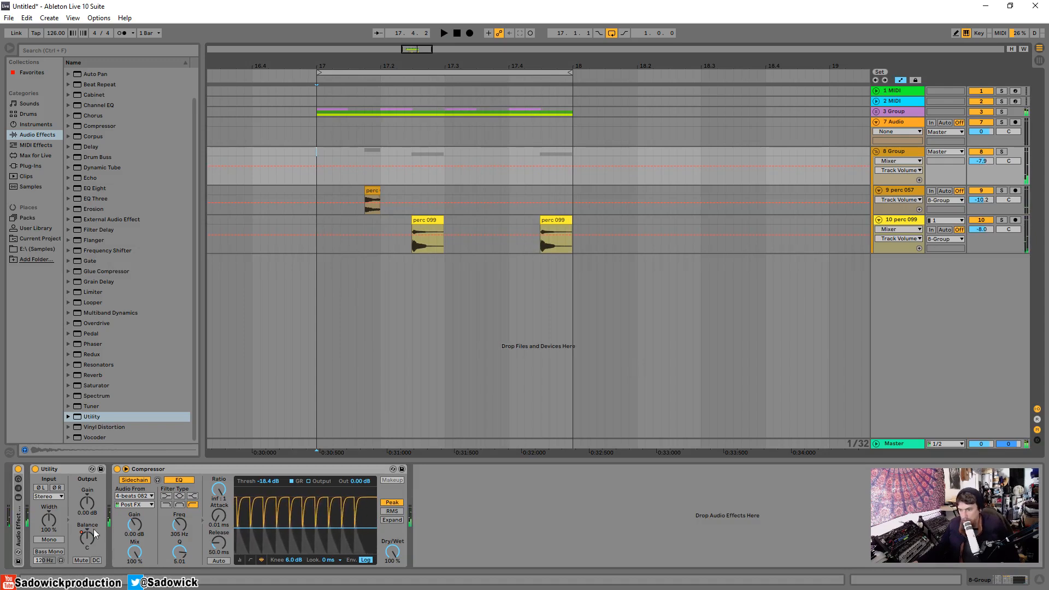
- Show the Utility's Gain automation in an enlarged 8 Group lane and fold the Utility
left_click(86, 503)
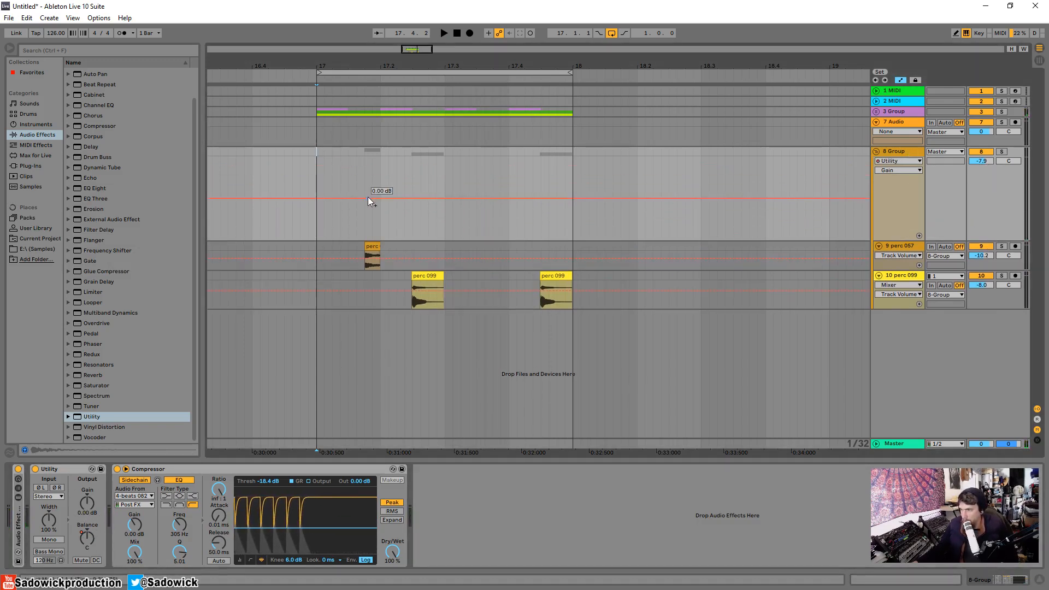
key("space")
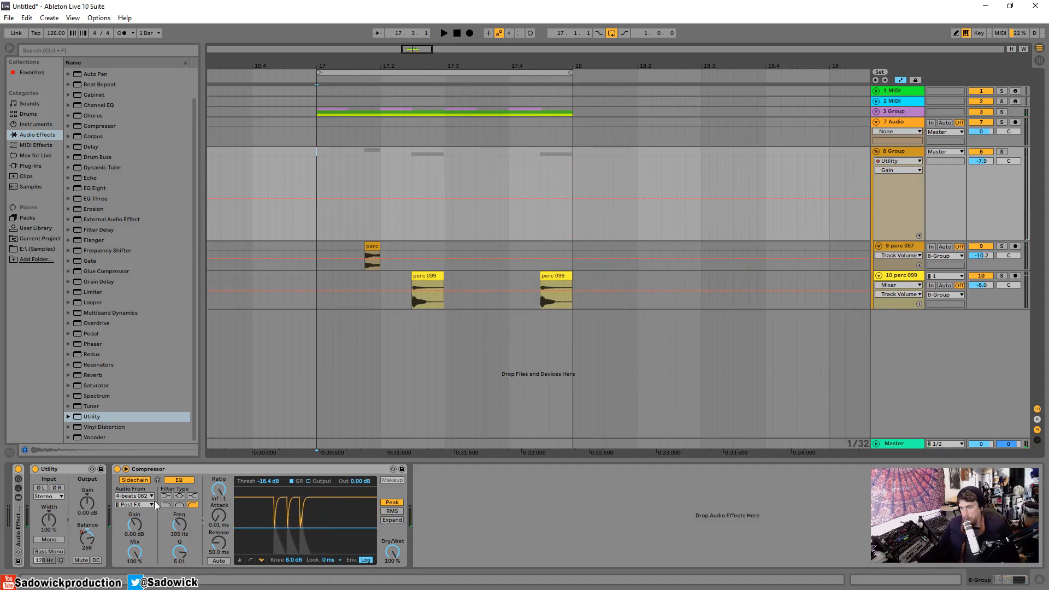
double_click(71, 469)
- Insert an Auto Filter between the Utility and the Compressor and show its Frequency automation
scroll(87, 130, "up", 3)
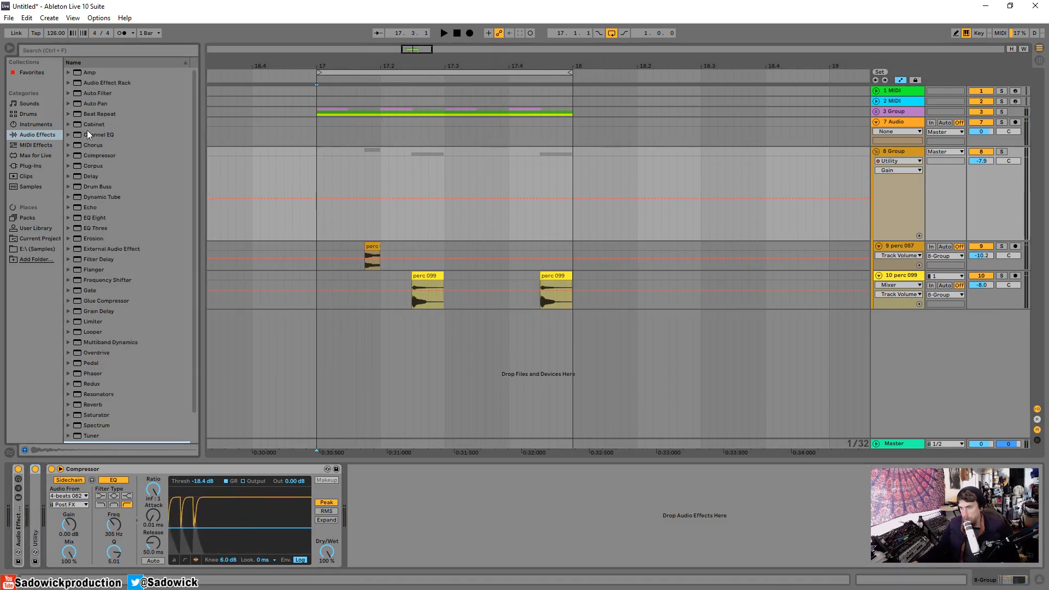
left_click(98, 92)
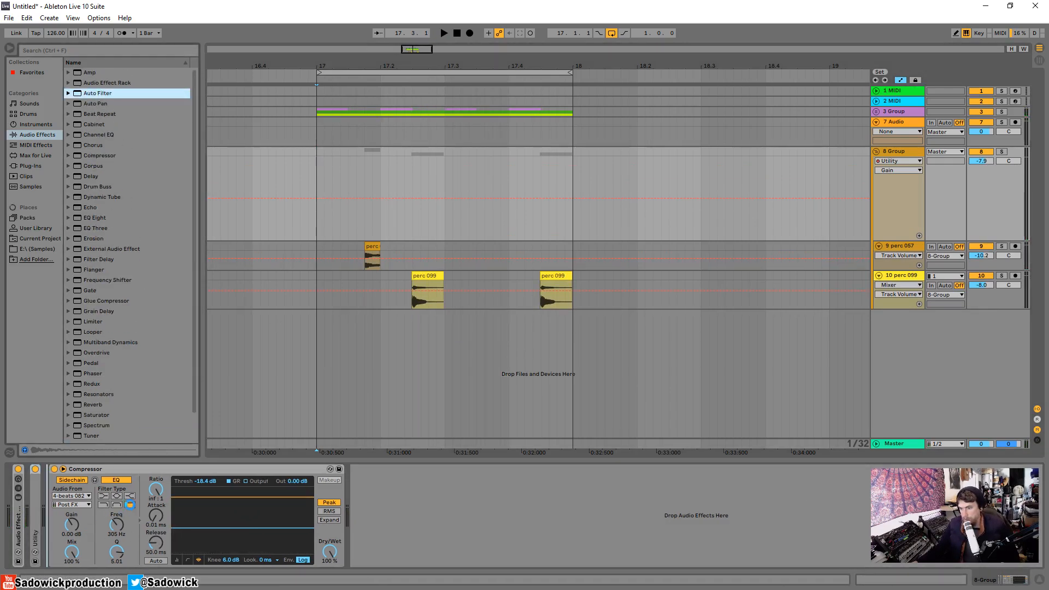
left_click_drag(204, 496, 204, 512)
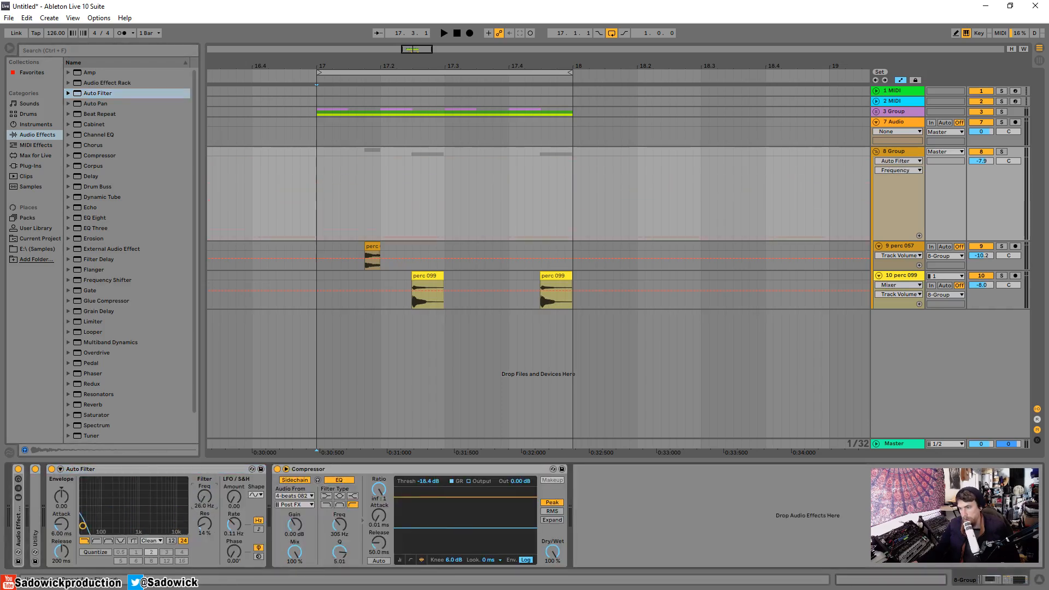
- Automate the Auto Filter's frequency from 8.78 kHz after perc 057 down to 1.74 kHz near 17.4, and solo the 8 Group
left_click_drag(418, 239, 417, 191)
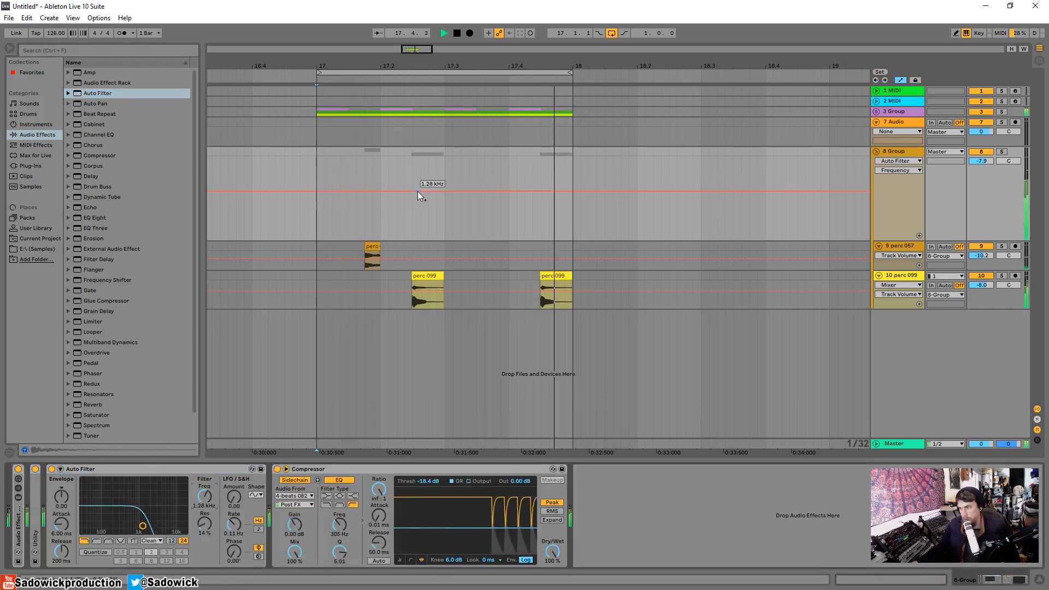
left_click(403, 191)
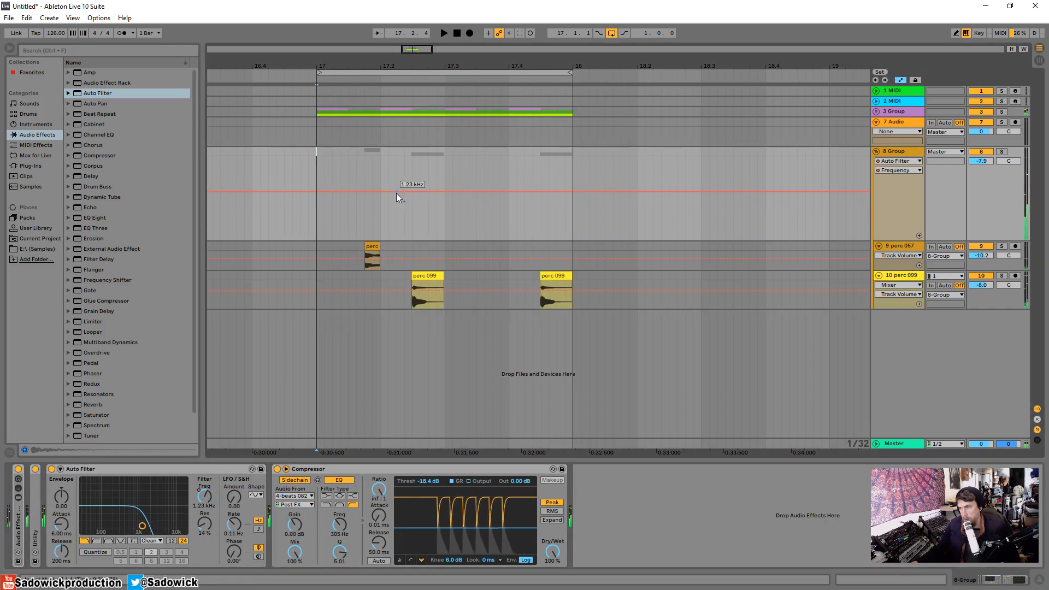
left_click_drag(376, 191, 380, 157)
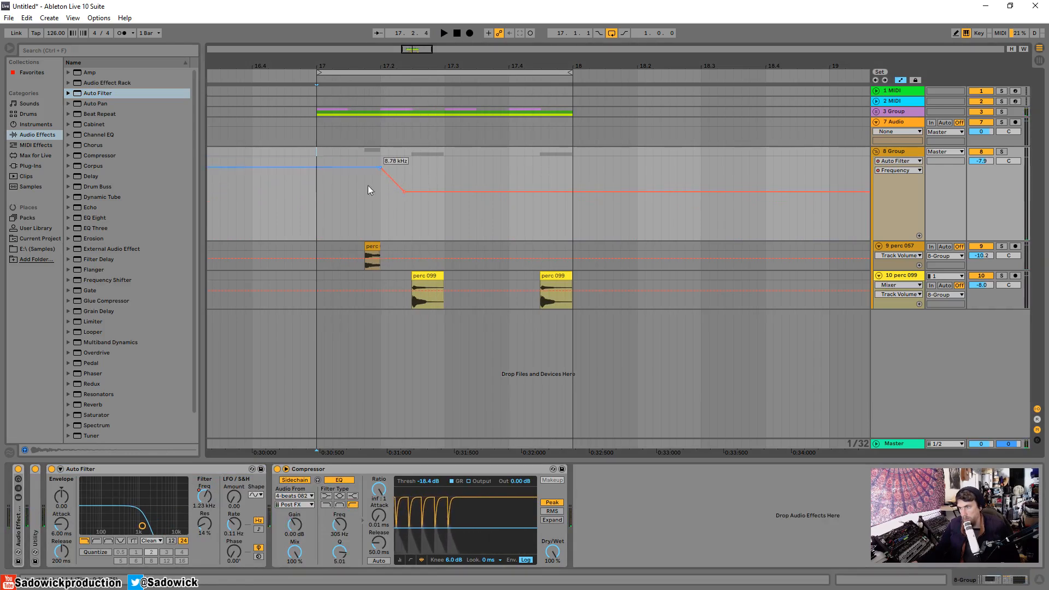
left_click(317, 209)
key("space")
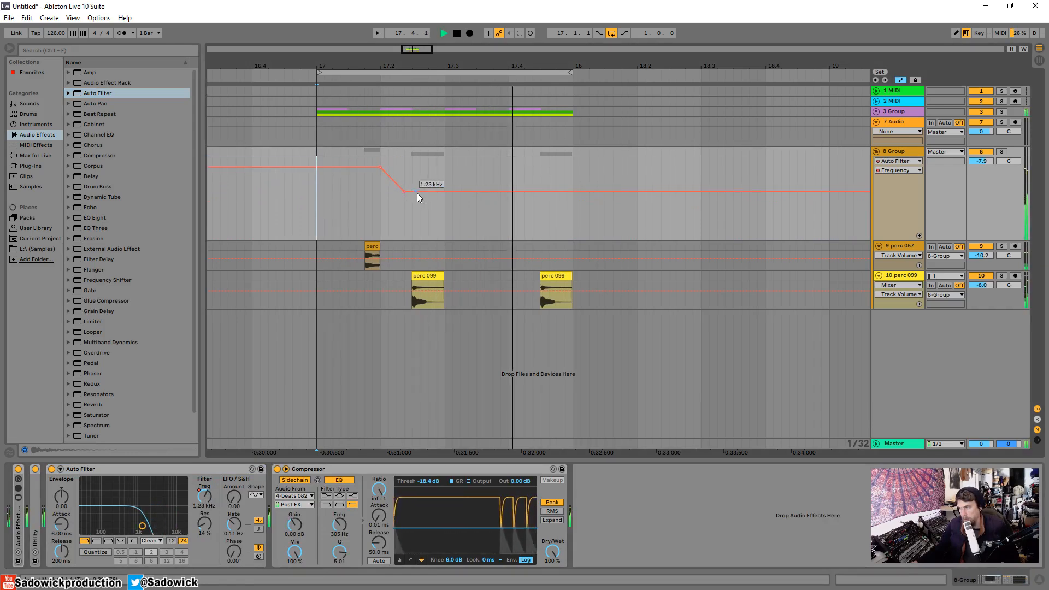
left_click_drag(405, 192, 547, 187)
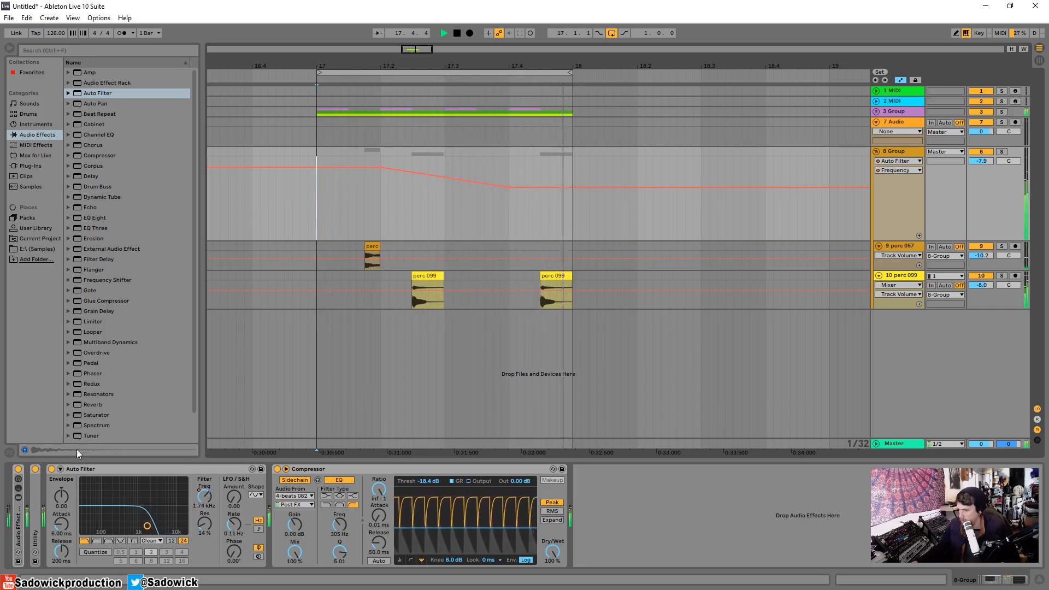
left_click(1001, 152)
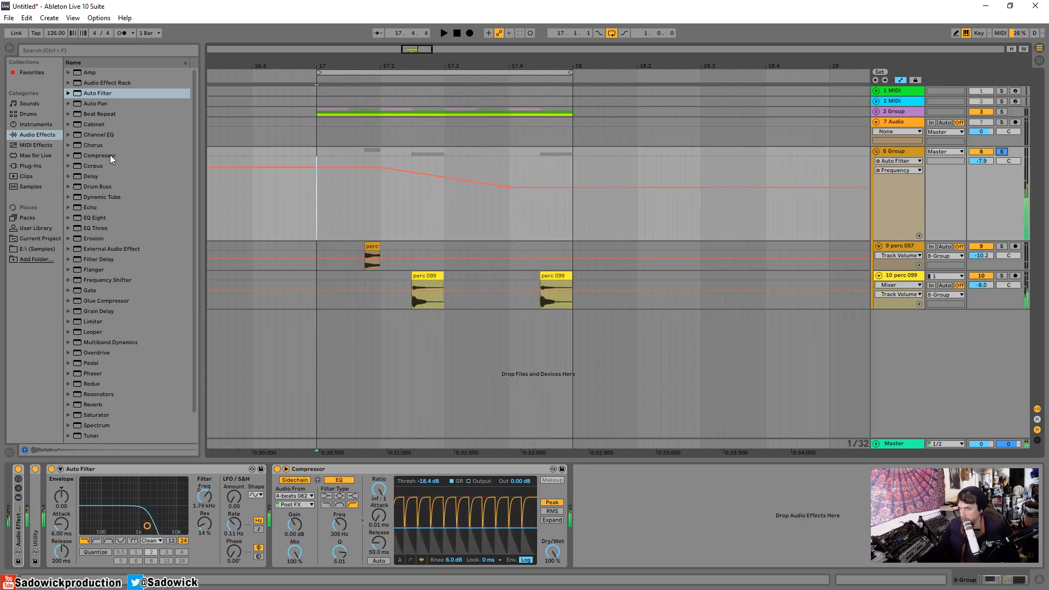
- Insert an Echo between the Auto Filter and the Compressor on the 8 Group and set its Dry/Wet to 46%
key("space")
left_click_drag(86, 206, 304, 499)
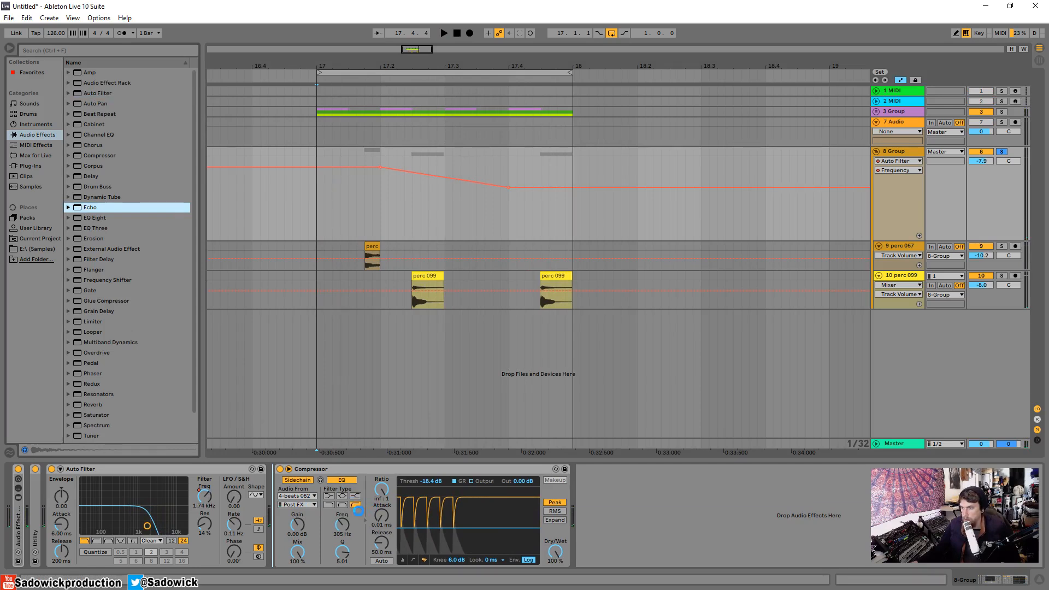
left_click_drag(358, 510, 358, 510)
left_click_drag(539, 552, 539, 563)
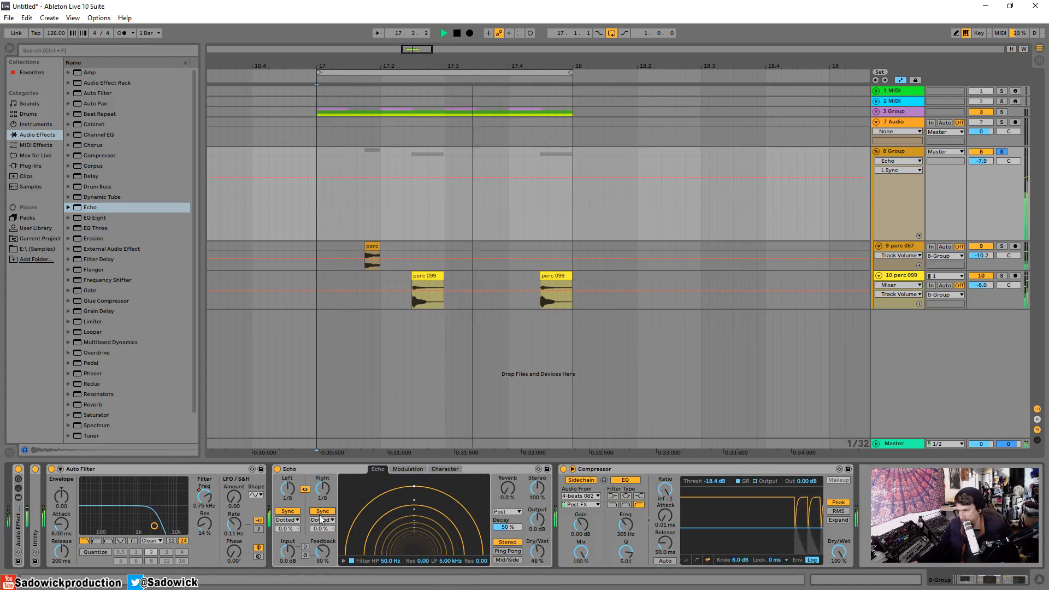
- Try the Echo with unsynced delay times of 27 ms and 190 ms, Feedback at 17% and Dry/Wet at 48%
left_click(289, 511)
left_click_drag(319, 493, 319, 524)
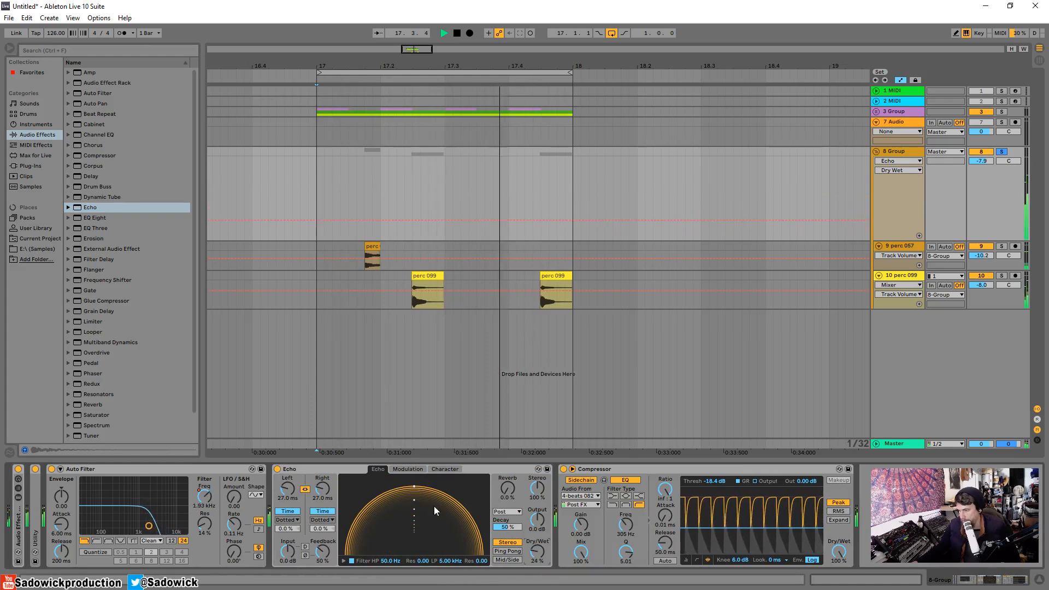
left_click_drag(321, 491, 322, 478)
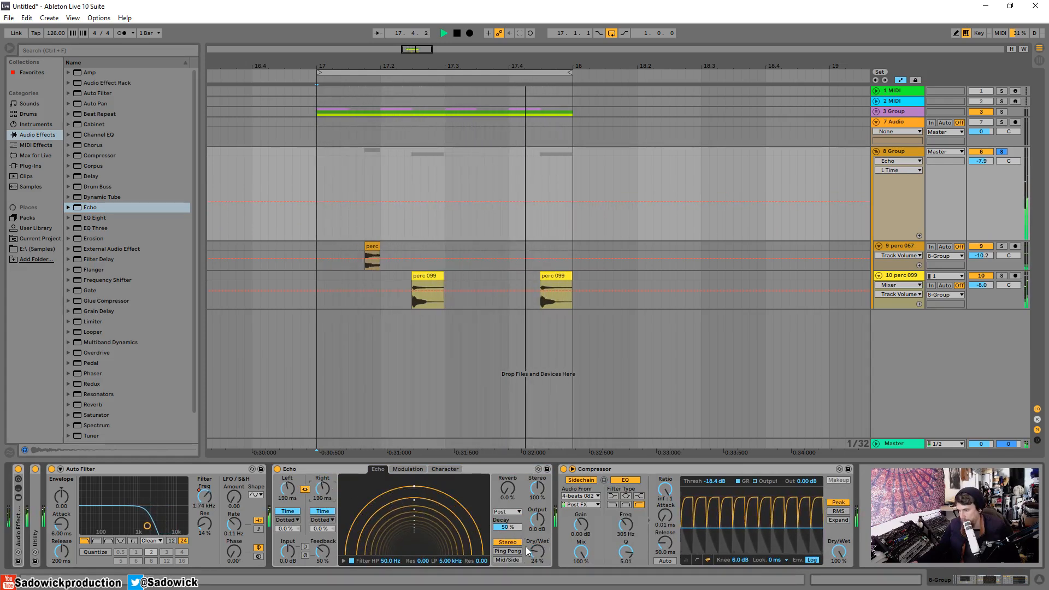
left_click_drag(322, 552, 322, 568)
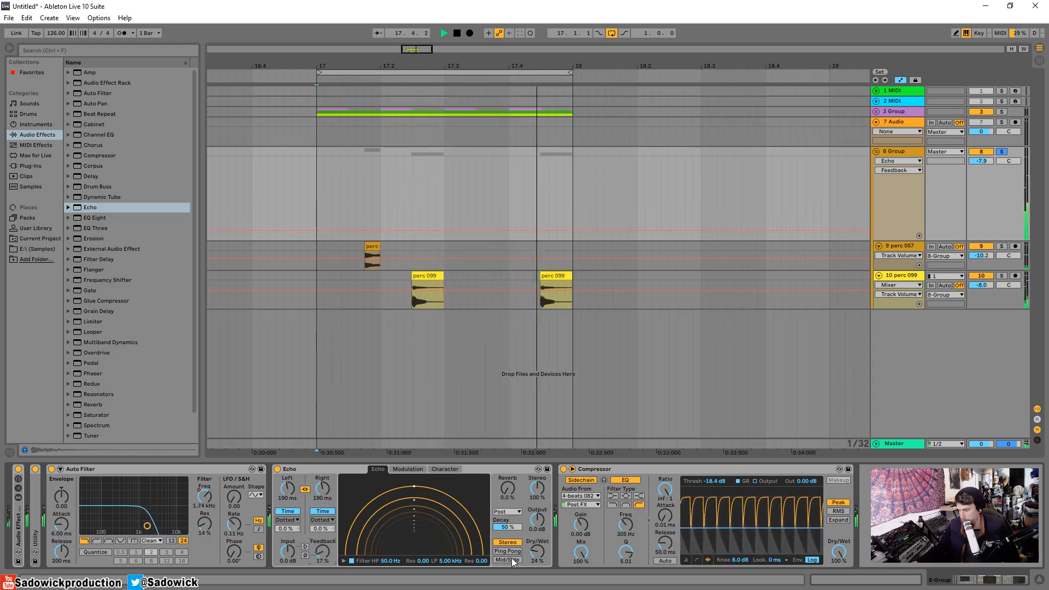
left_click_drag(536, 552, 537, 532)
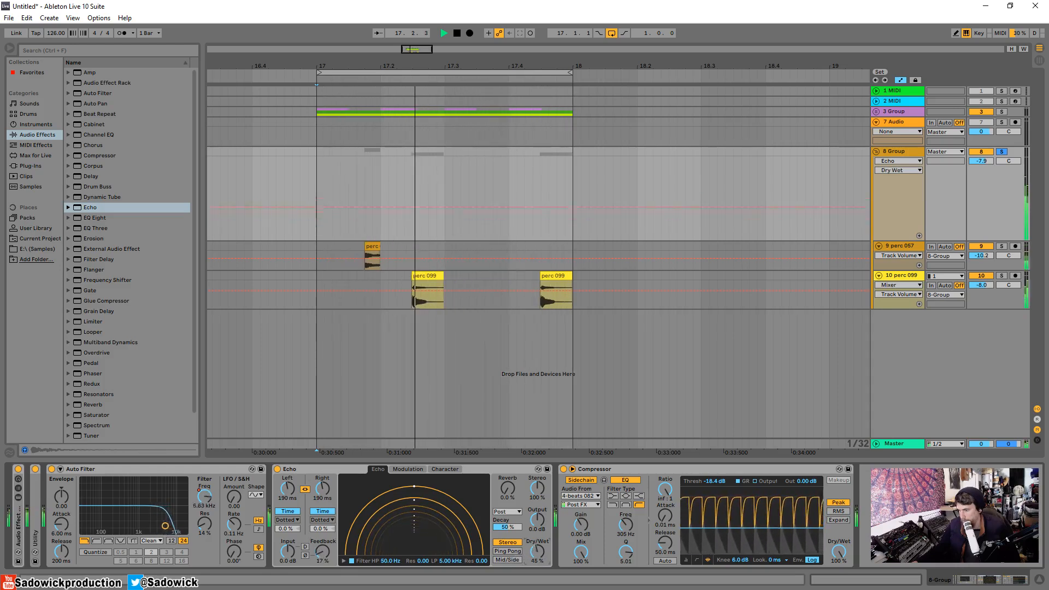
- Unlink the Echo's channels, switch both to tempo-synced Notes mode, and set the left delay to 1/16
left_click(304, 489)
left_click(293, 512)
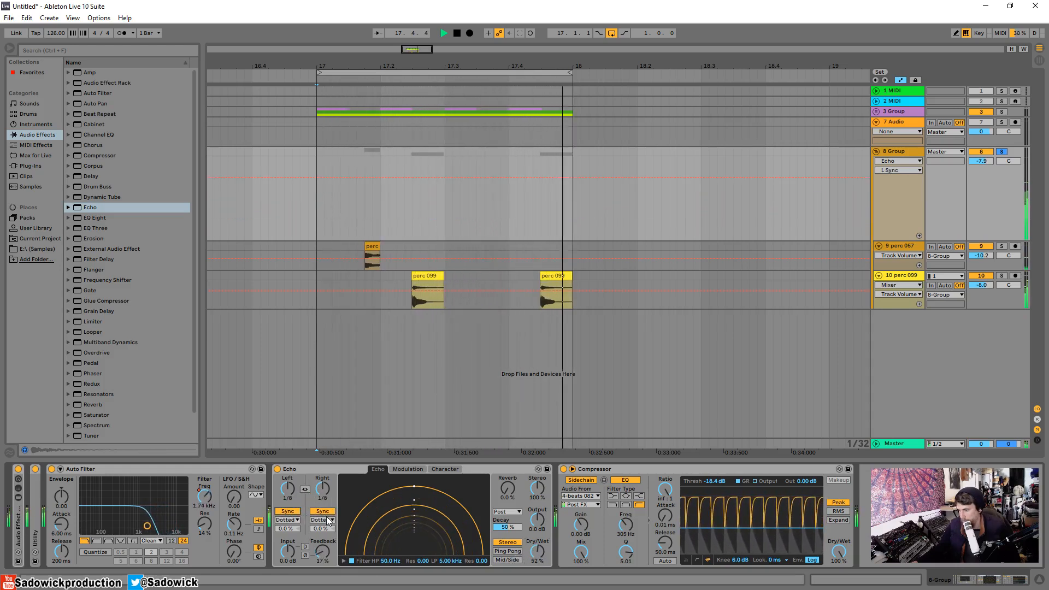
left_click(322, 520)
left_click(321, 529)
left_click(288, 520)
left_click(288, 528)
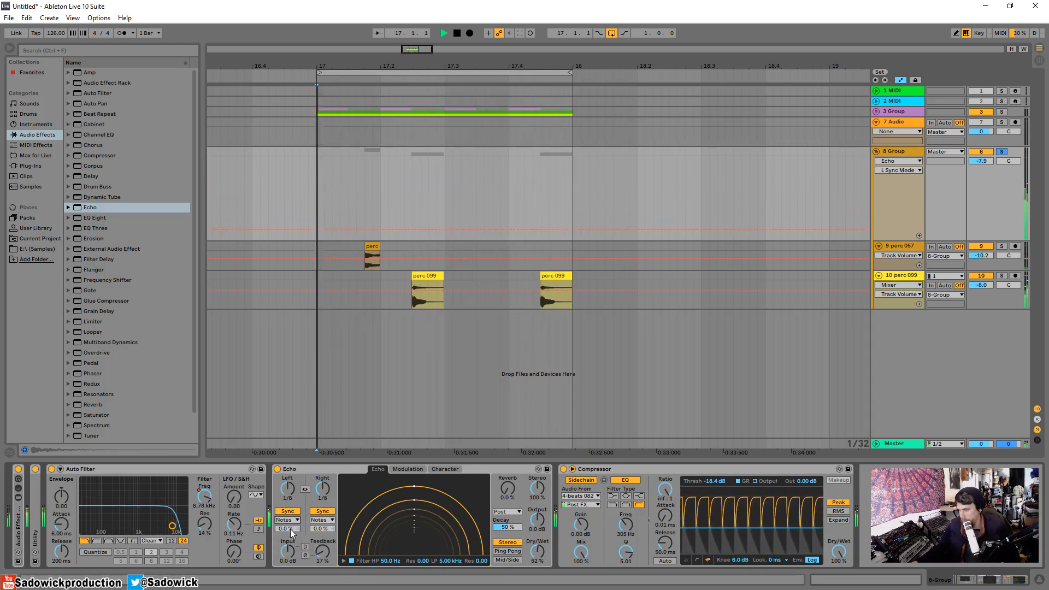
left_click_drag(287, 488, 287, 498)
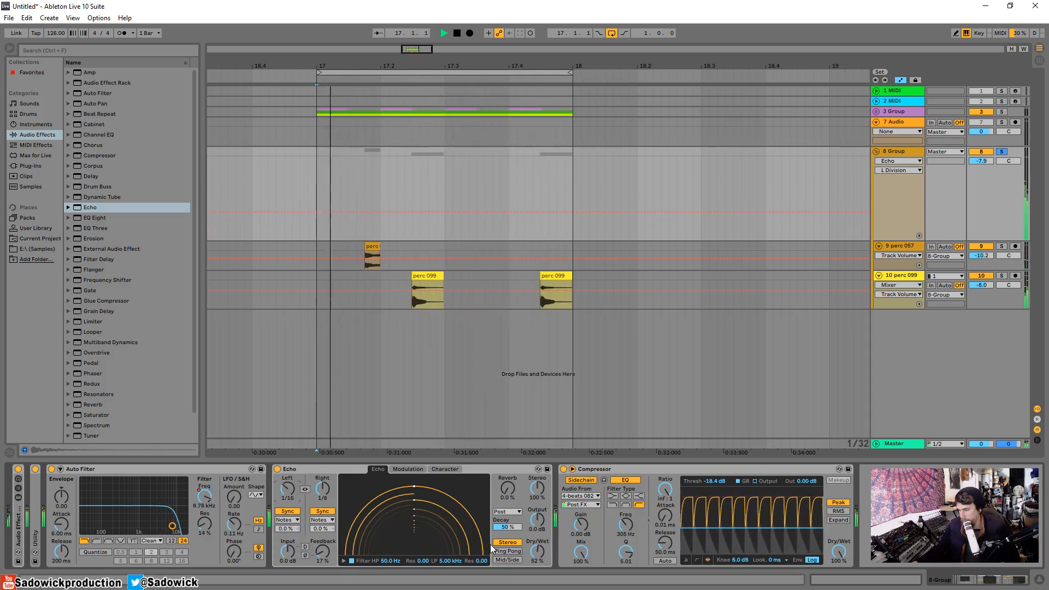
- Stop playback, set the Echo's Dry/Wet to 70%, and fold the Auto Filter and the Echo
key("space")
left_click(533, 550)
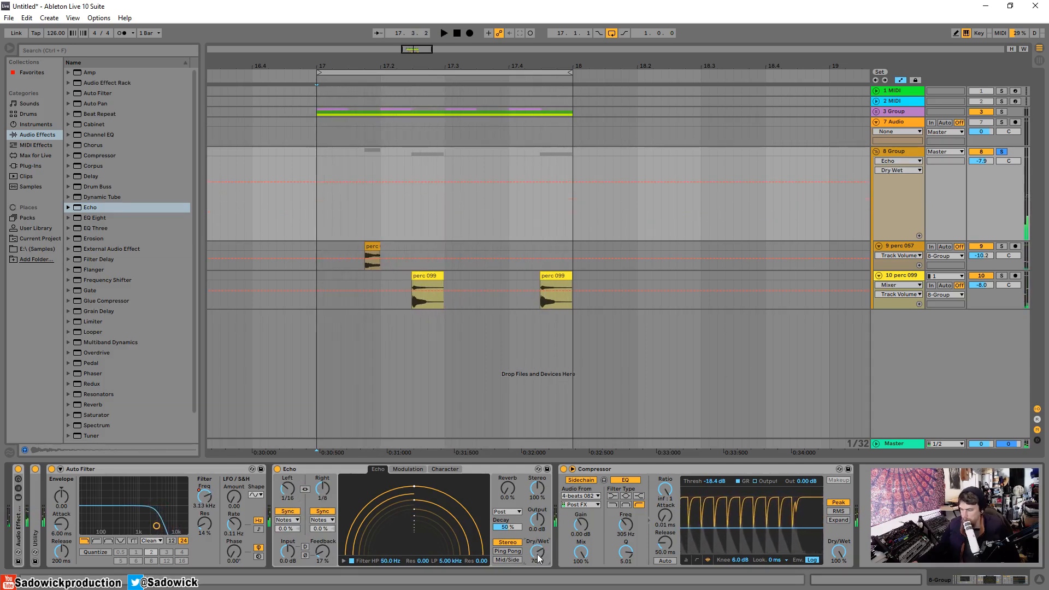
double_click(170, 468)
double_click(150, 467)
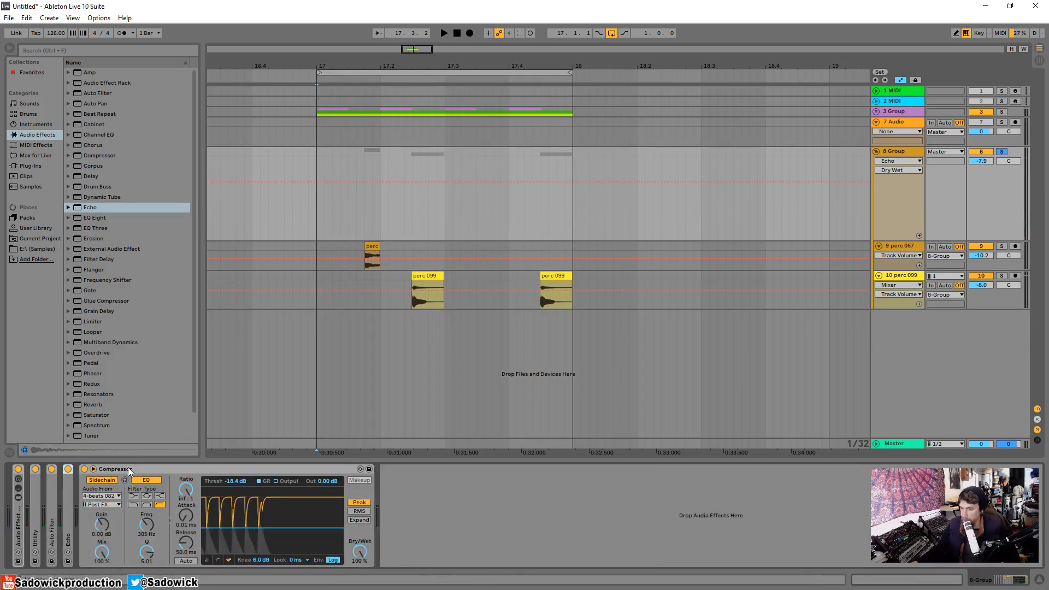
left_click(94, 156)
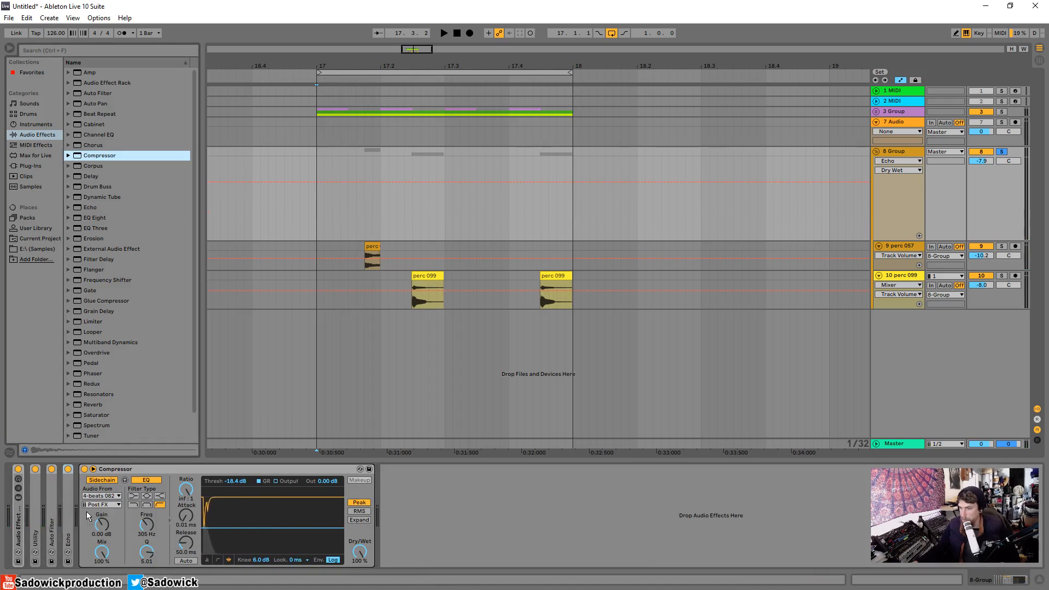
key("Return")
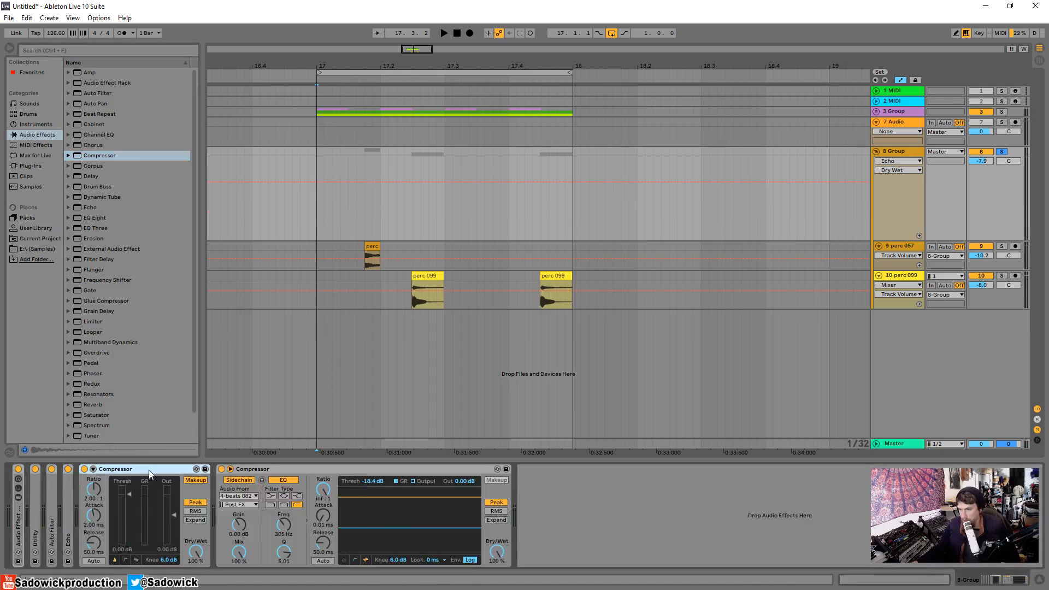
right_click(165, 471)
left_click(172, 471)
- Insert a Utility between the Echo and the sidechain Compressor, set its Gain to 3.33 dB, and unsolo the 8 Group
scroll(123, 418, "down", 2)
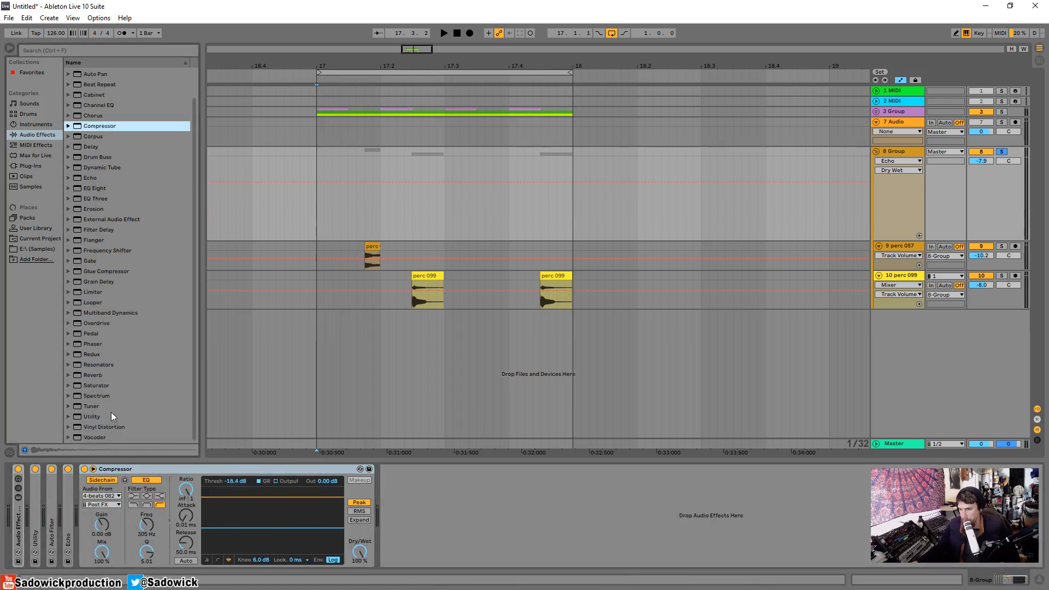
double_click(90, 417)
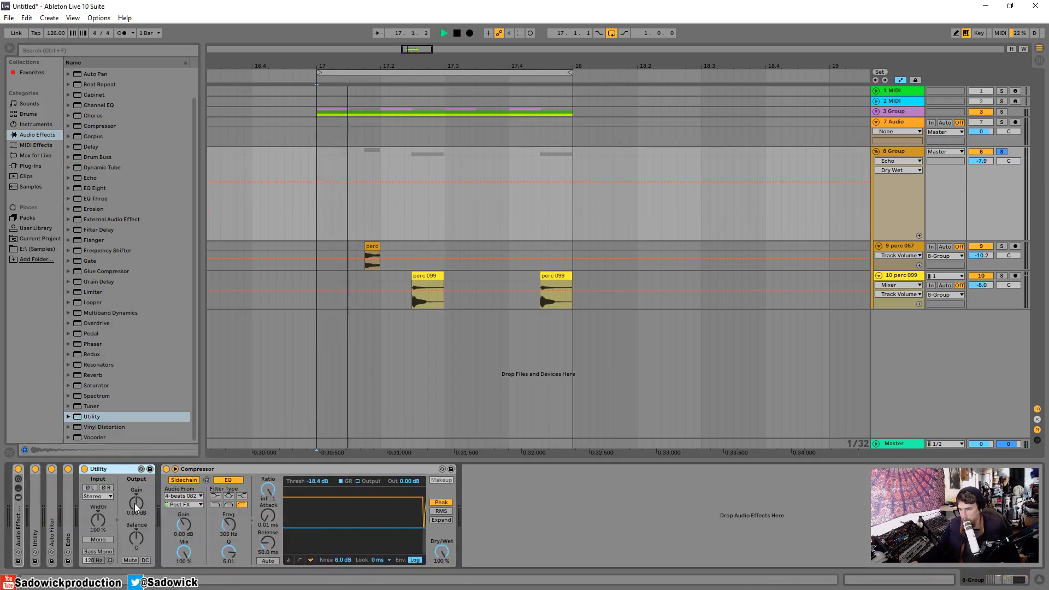
left_click_drag(136, 506, 135, 495)
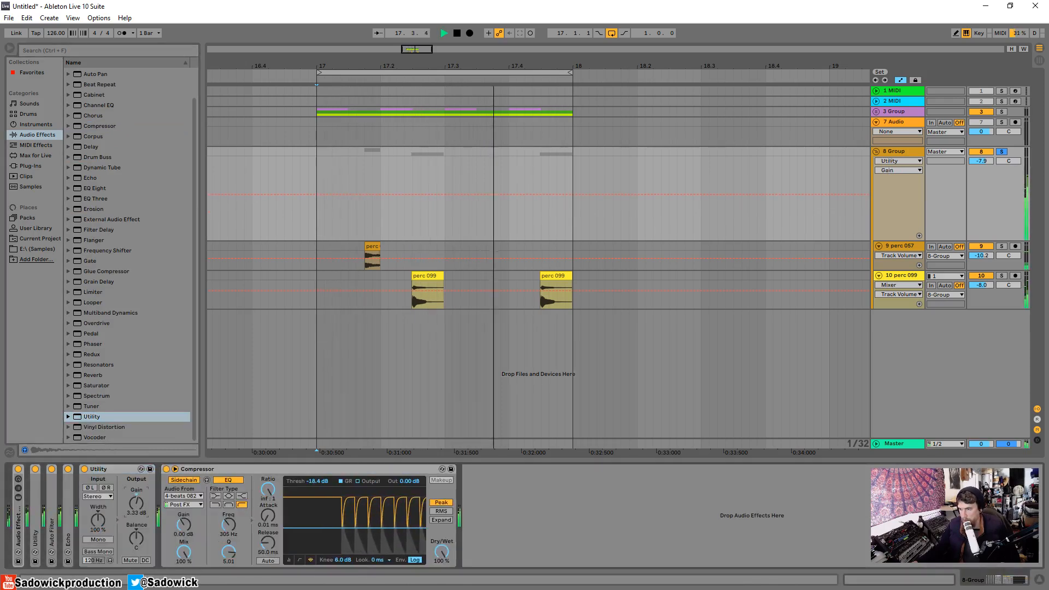
left_click(1002, 152)
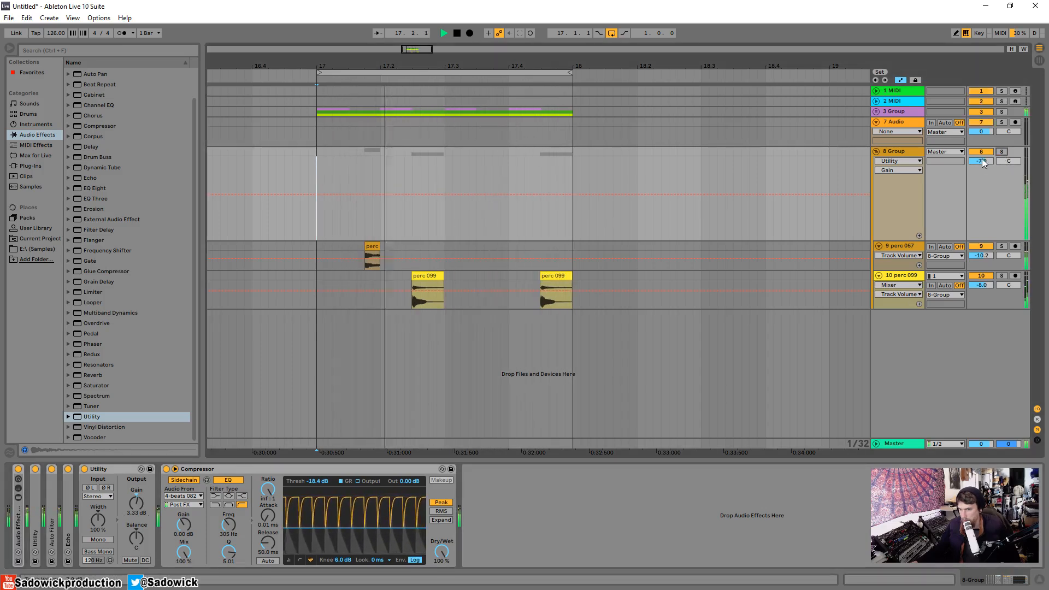
- Unfold the Echo and set its Feedback to 52% and Dry/Wet to 40%
double_click(67, 501)
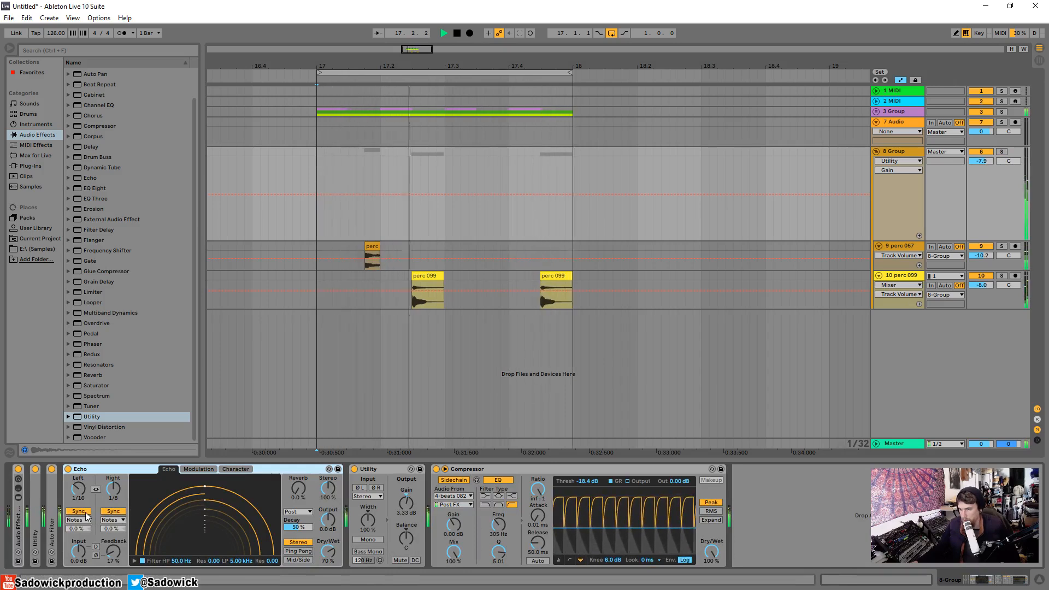
left_click_drag(326, 556, 326, 579)
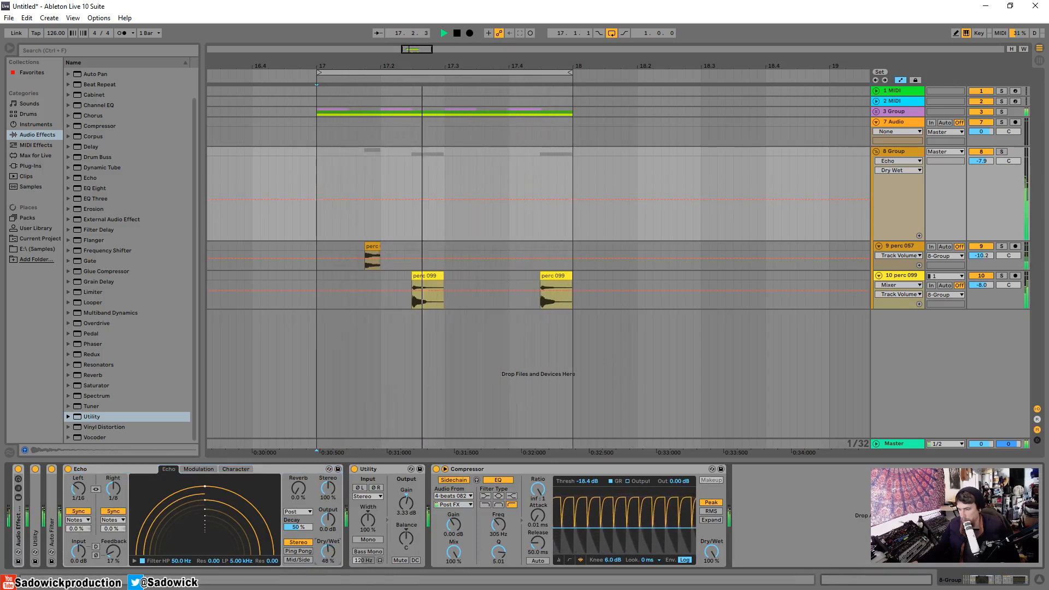
left_click_drag(110, 553, 109, 546)
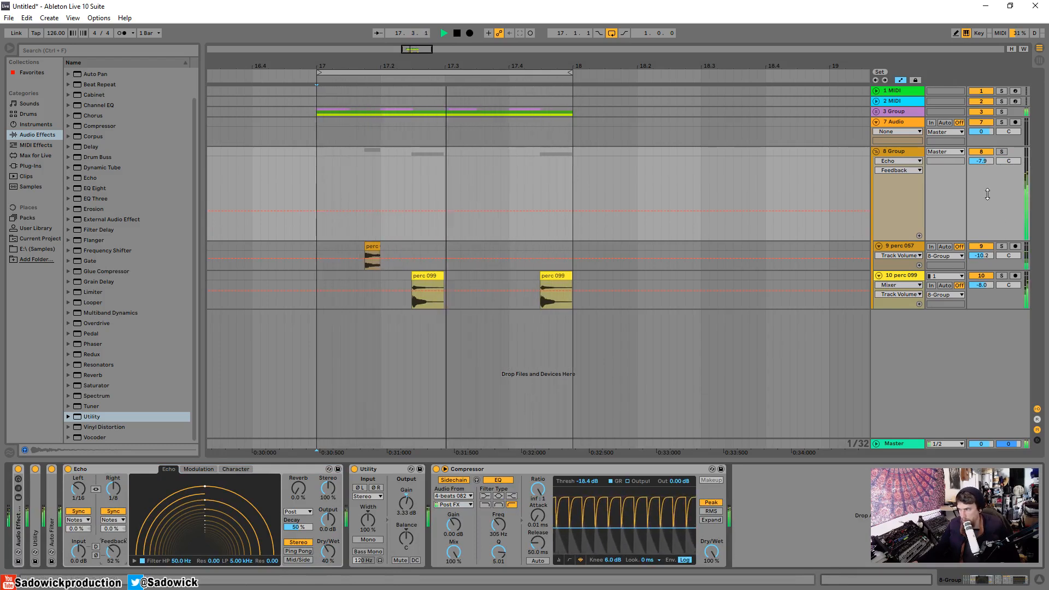
- Solo the 8 Group and set the Echo's left delay to 1/4 and Dry/Wet to 21%
left_click(1001, 152)
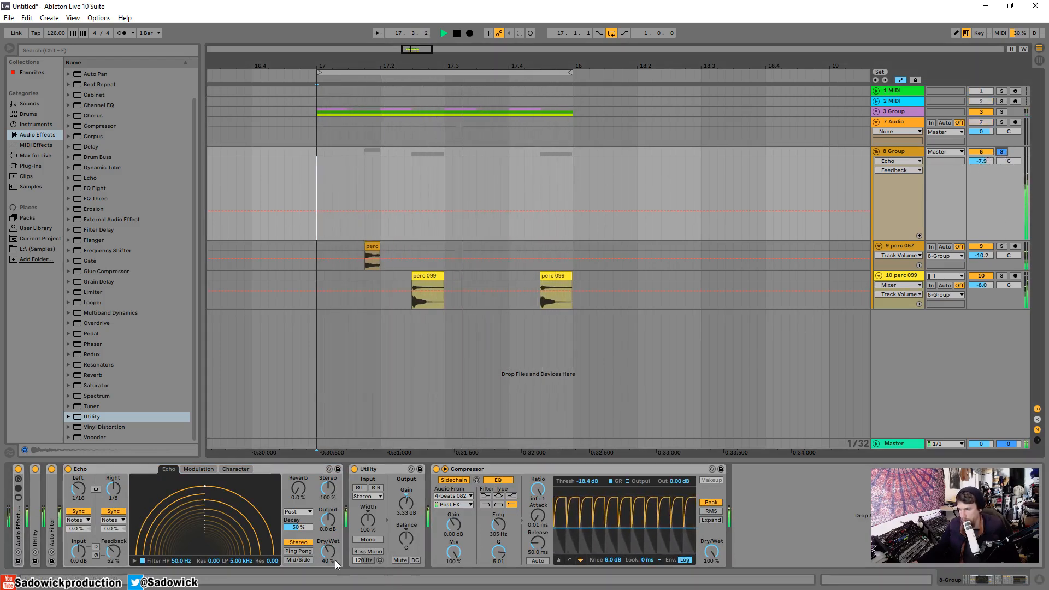
left_click_drag(78, 489, 78, 475)
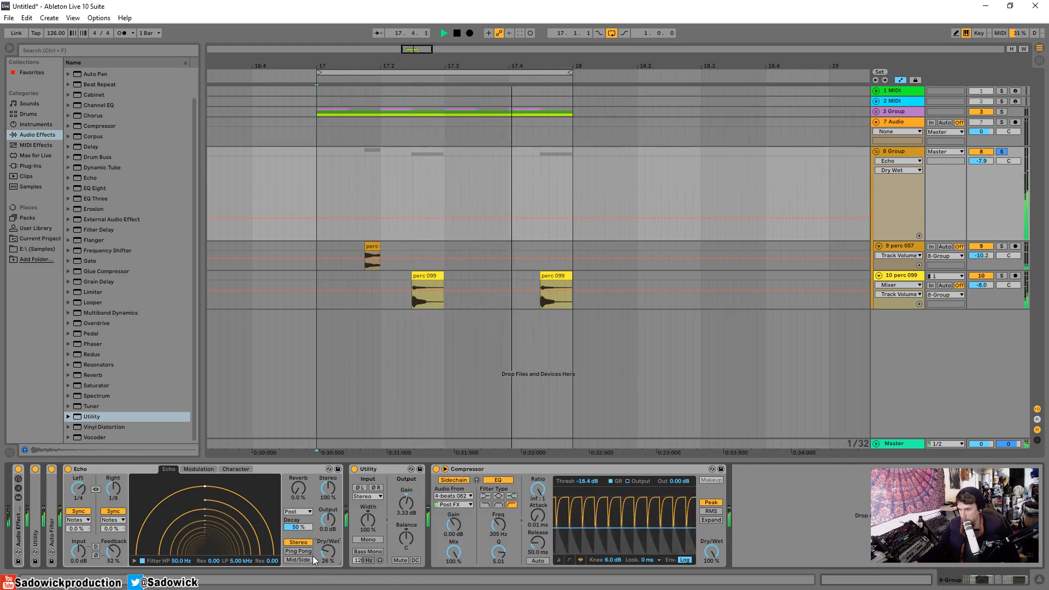
left_click_drag(326, 553, 326, 561)
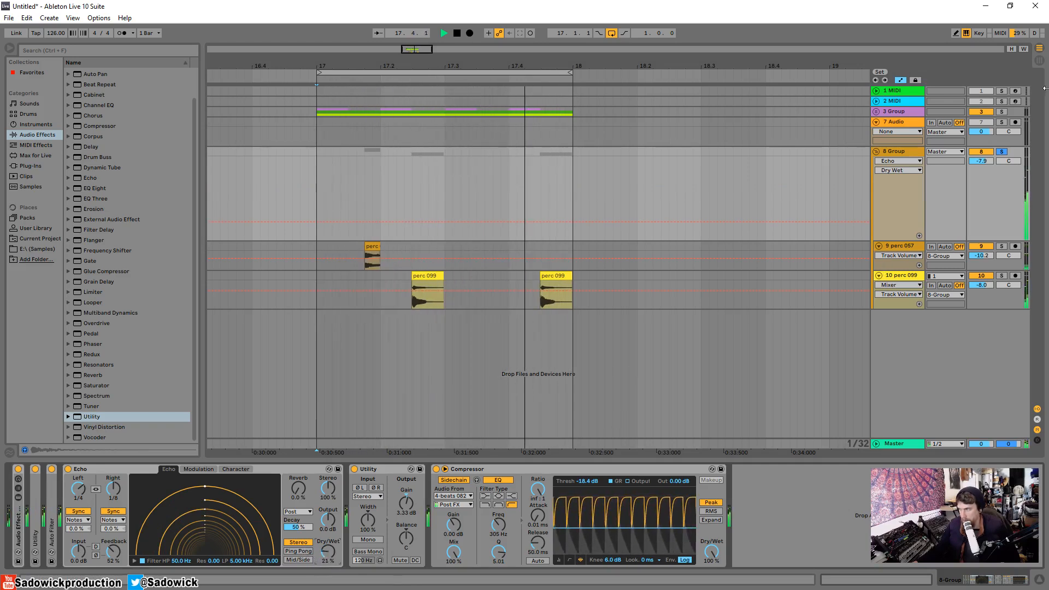
- Unsolo the 8 Group, reduce its lane height, set its volume to -10.8 dB, and stop playback
left_click(1002, 152)
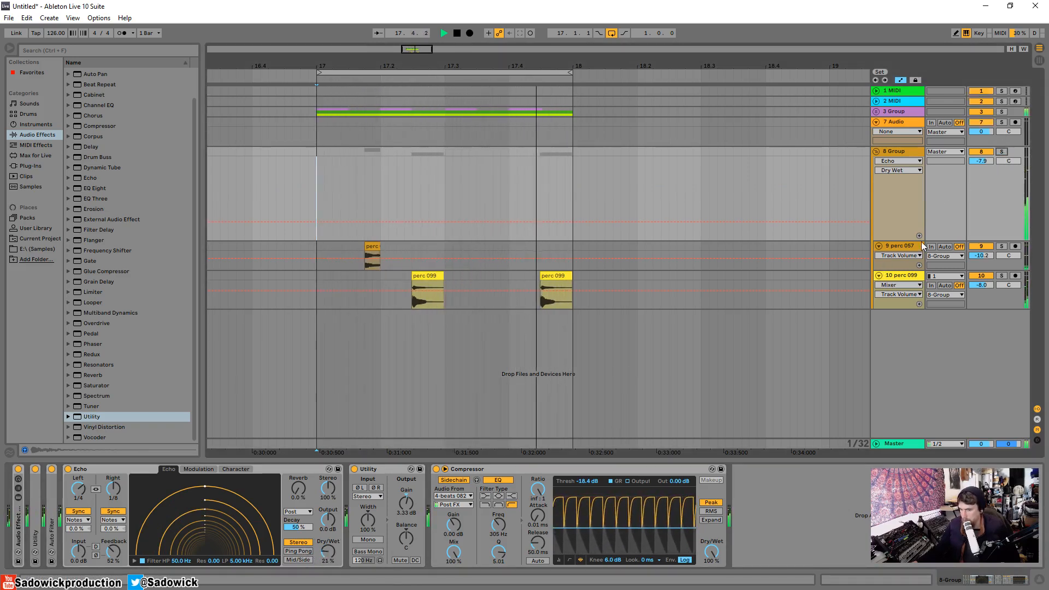
left_click_drag(996, 240, 985, 164)
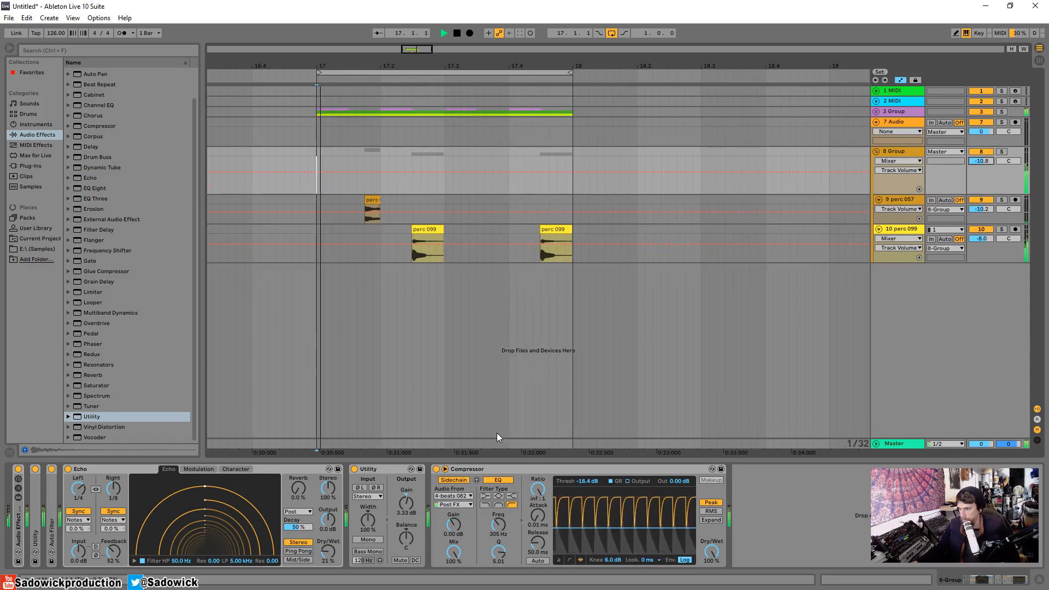
key("space")
- Solo the 8 Group and group its entire effect chain into one Audio Effect Rack
left_click(1003, 152)
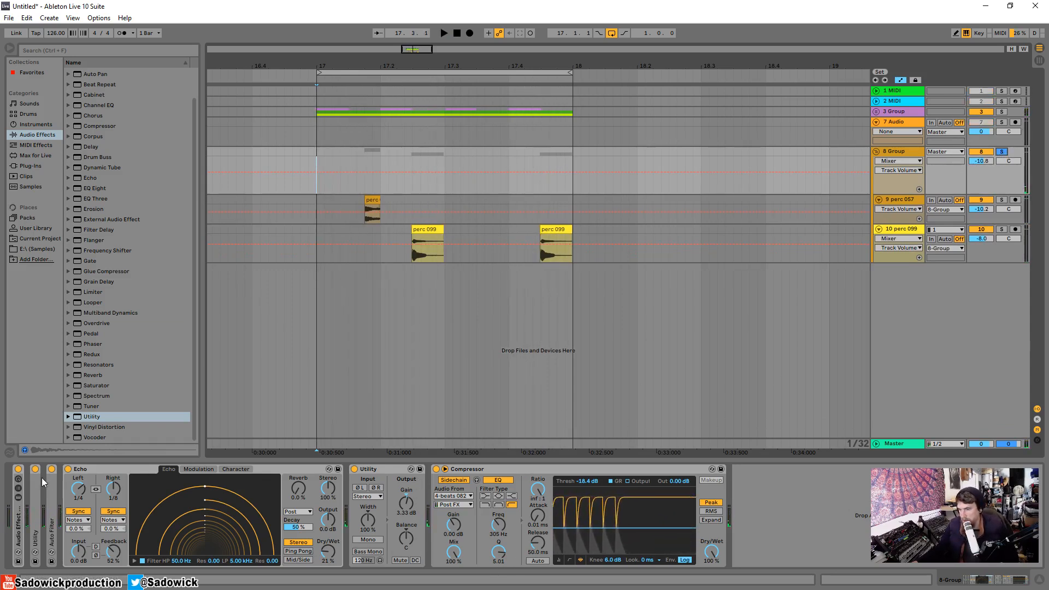
right_click(482, 470)
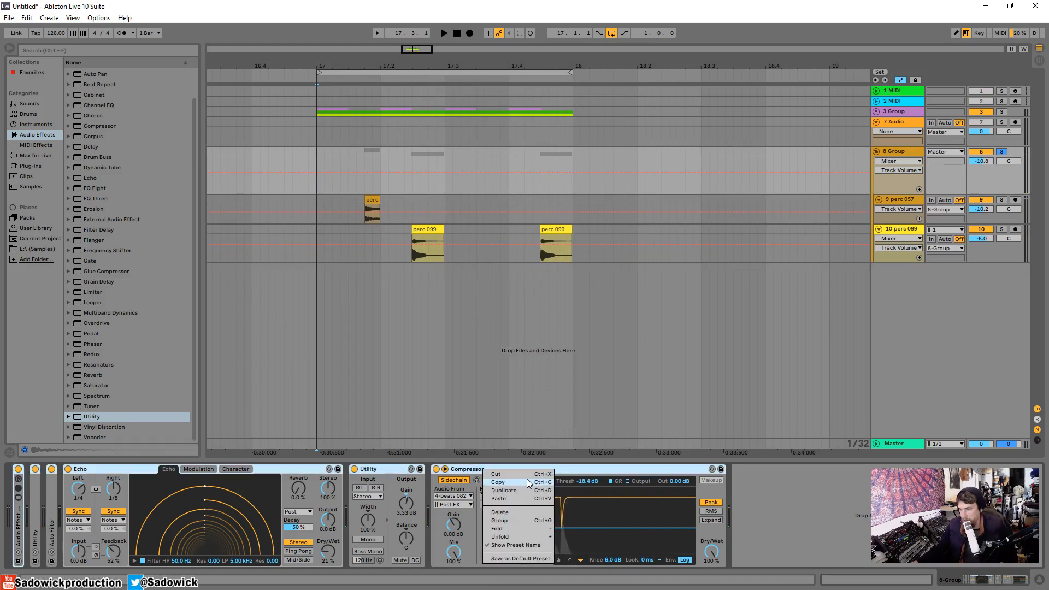
left_click(516, 523)
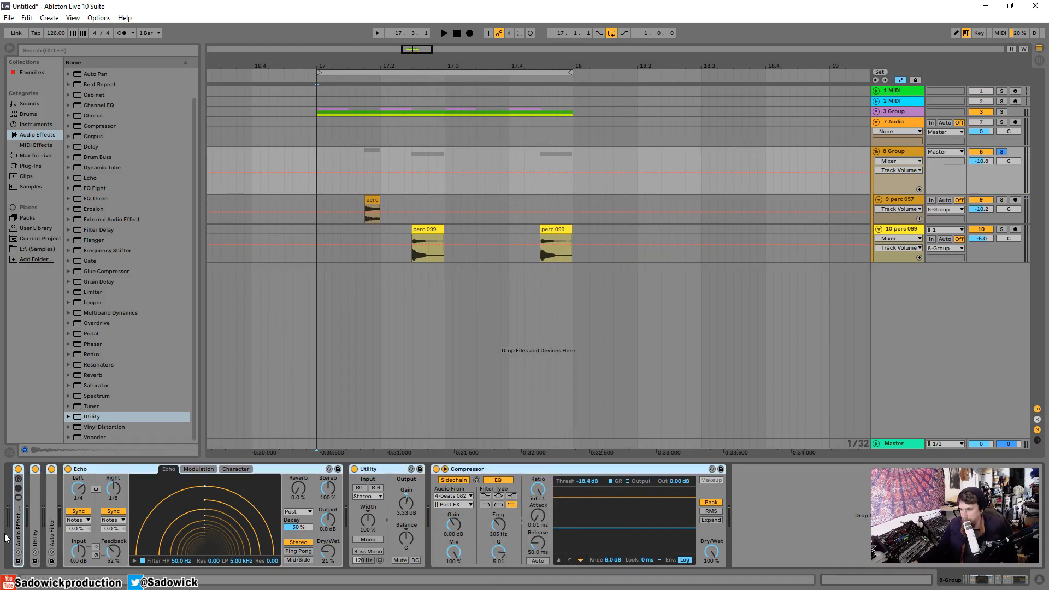
- Compare the soloed loop with the new rack switched off and back on, and hide the automation lanes
left_click(18, 470)
left_click(324, 171)
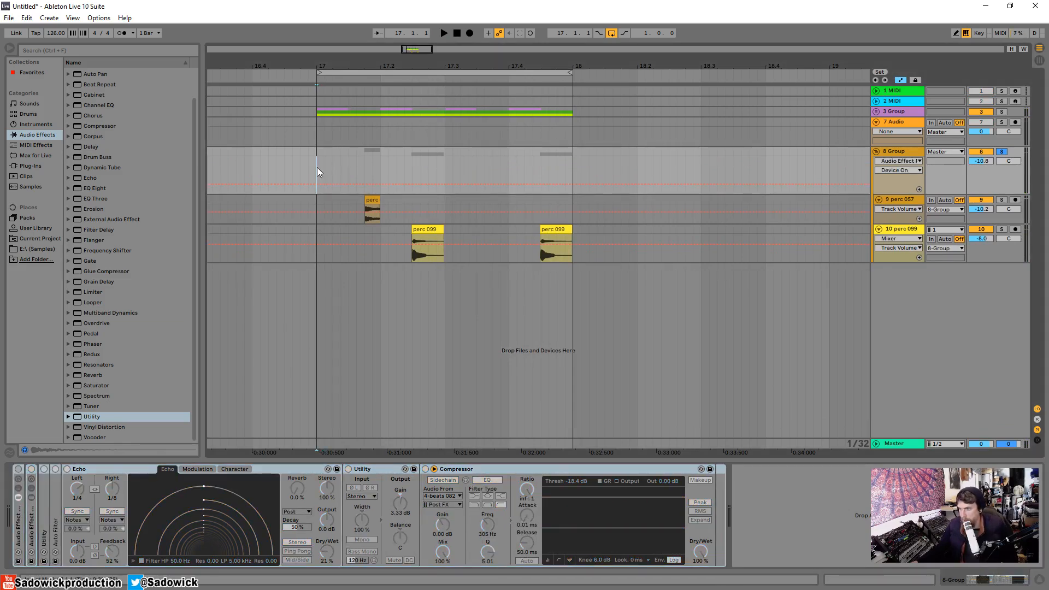
key("space")
left_click(901, 80)
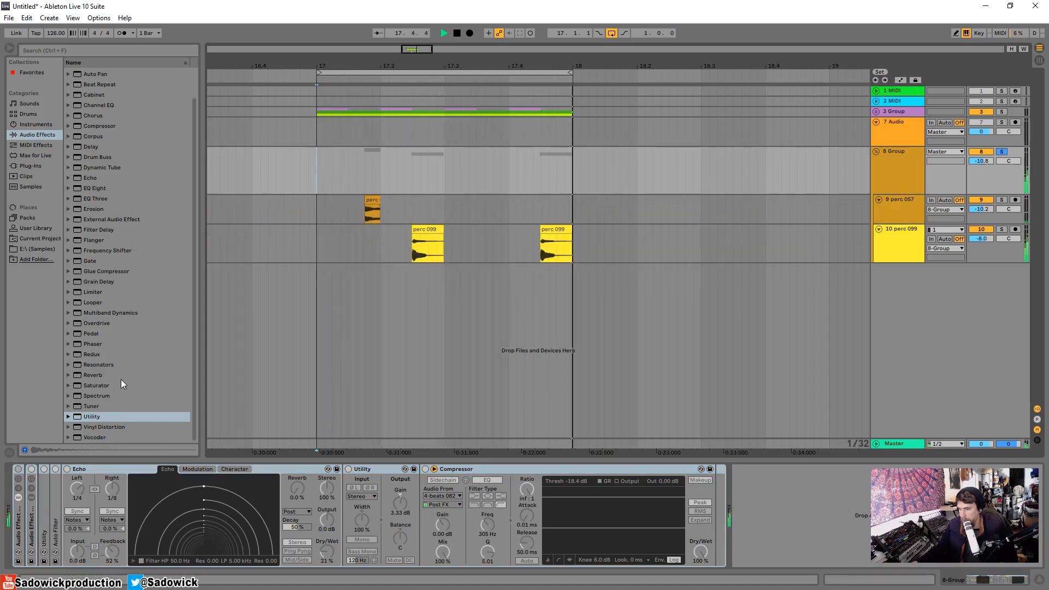
key("space")
left_click(18, 469)
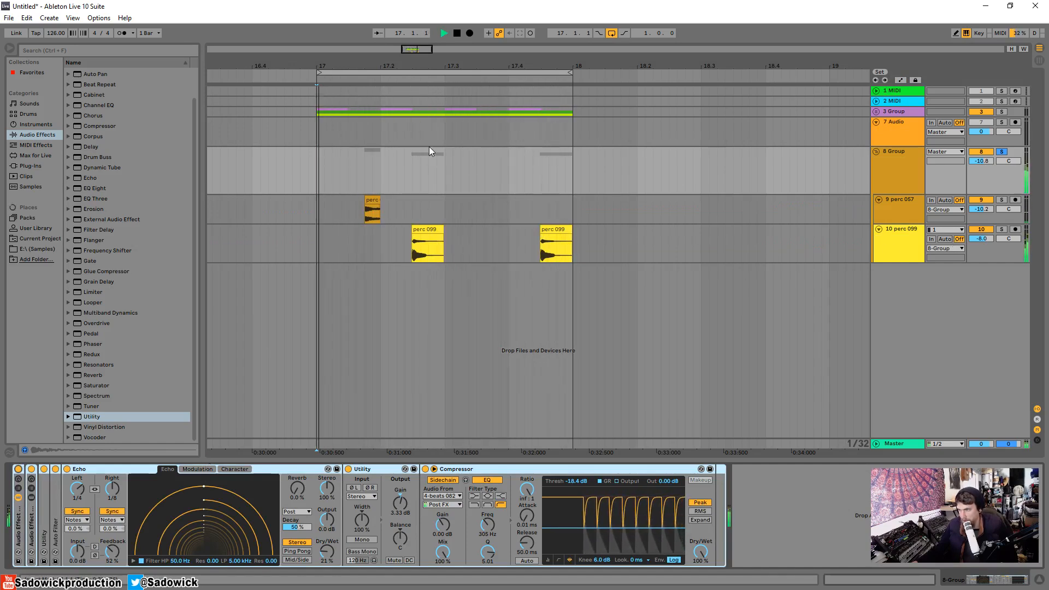
key("space")
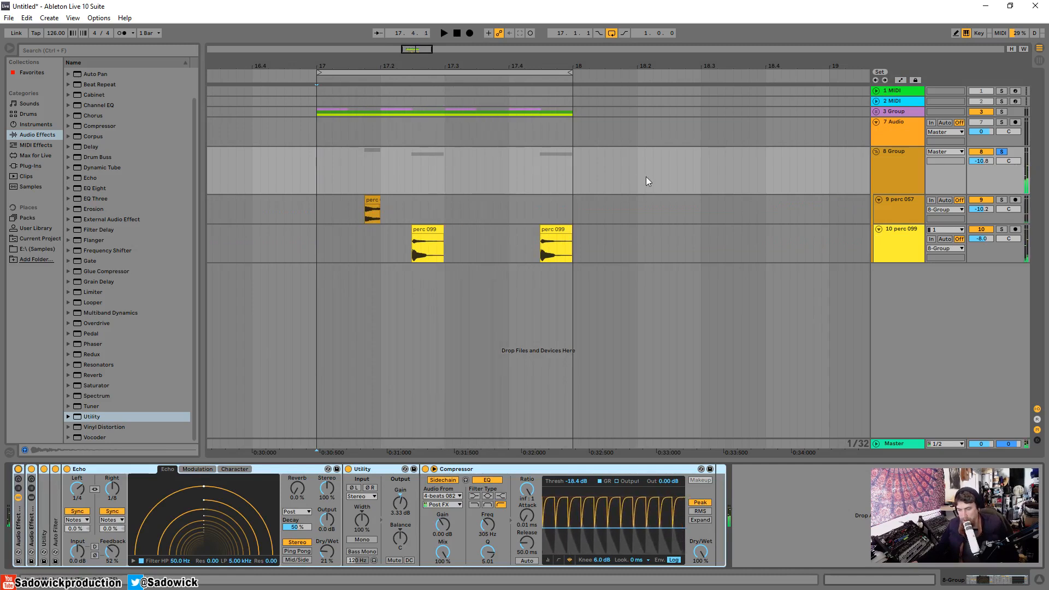